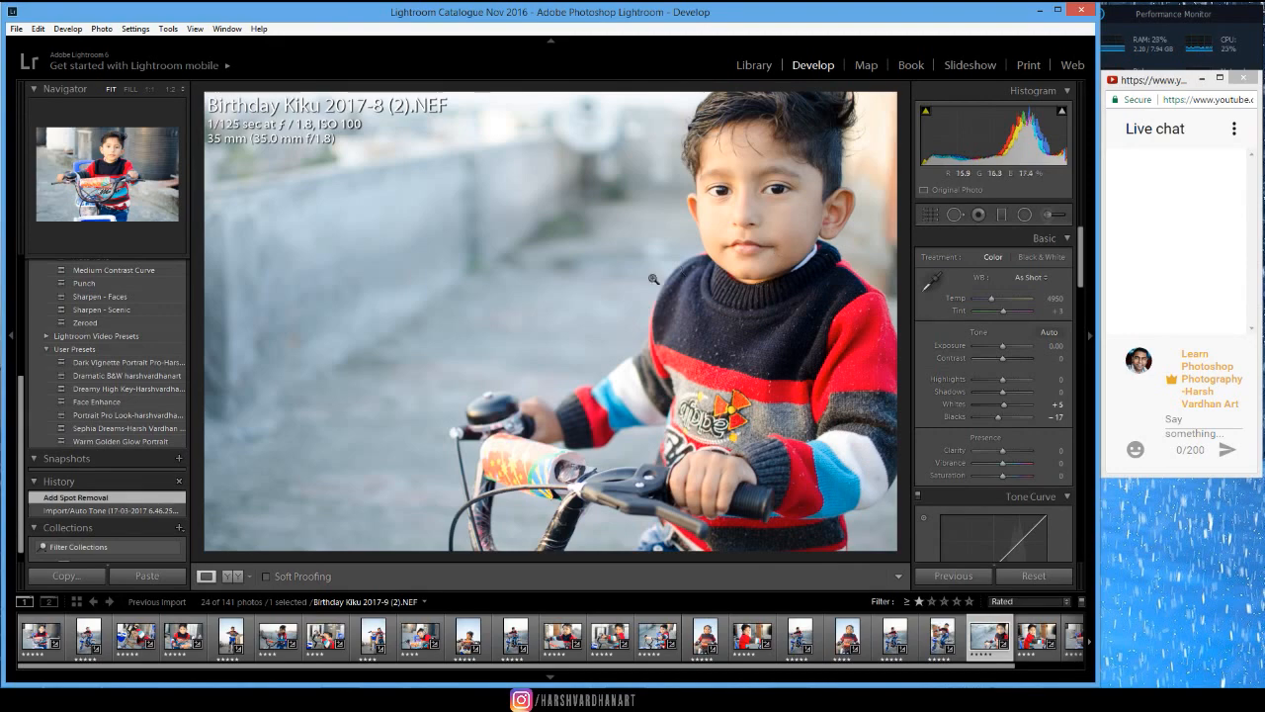
Switch to the YouTube live dashboard to check the running stream, and return to Lightroom
mouse_move(262, 700)
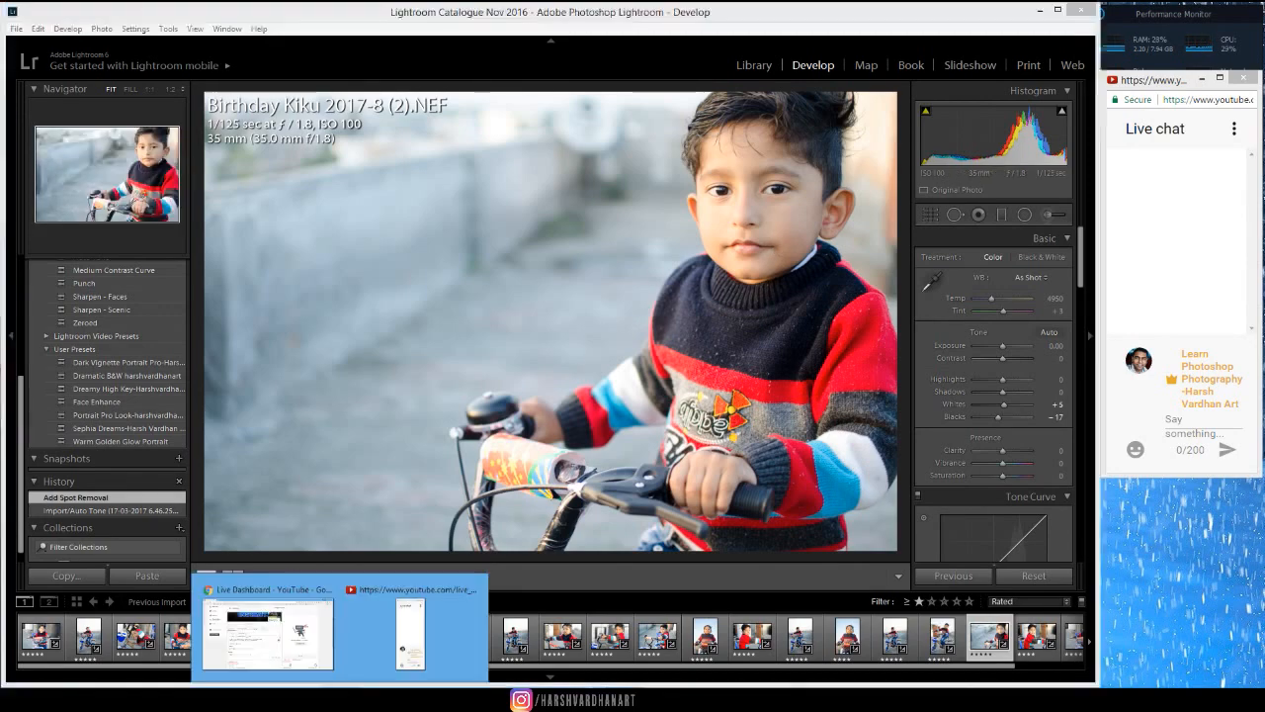
left_click(262, 627)
scroll(683, 417, "up", 4)
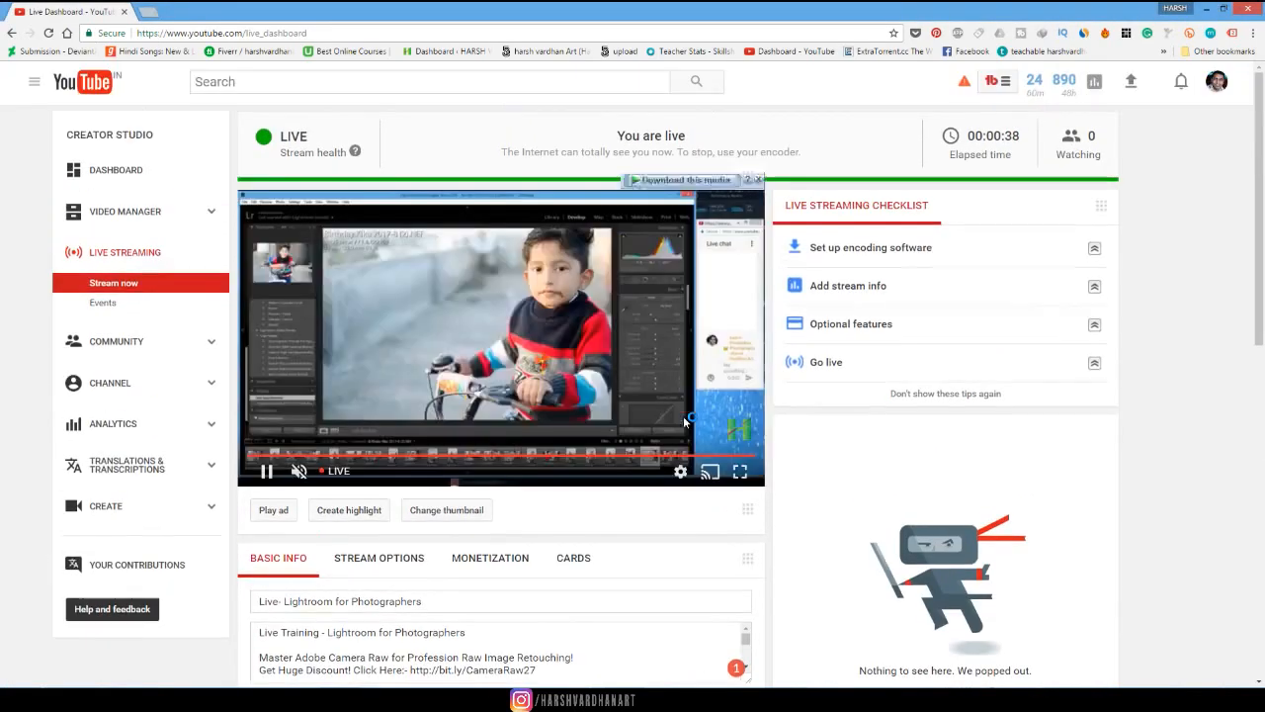
left_click(1205, 10)
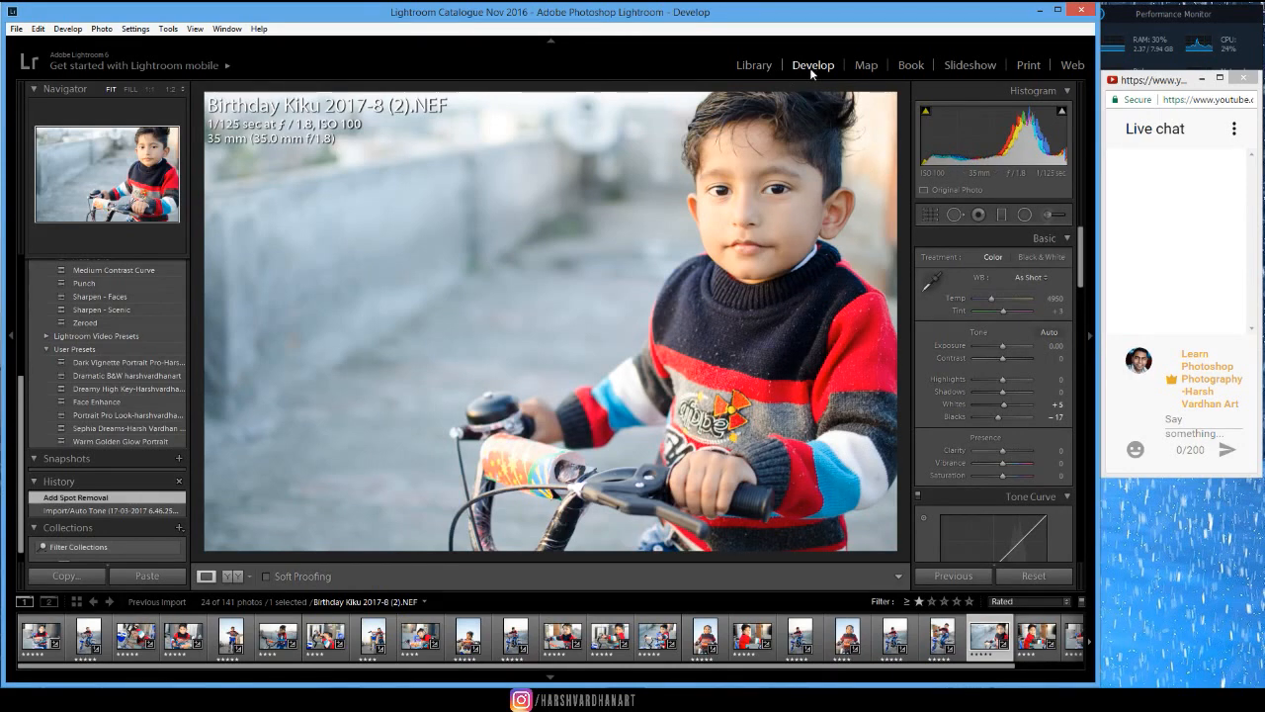
Look over the photo grid in the Library module and bring the selected photo back into the Develop module
left_click(756, 68)
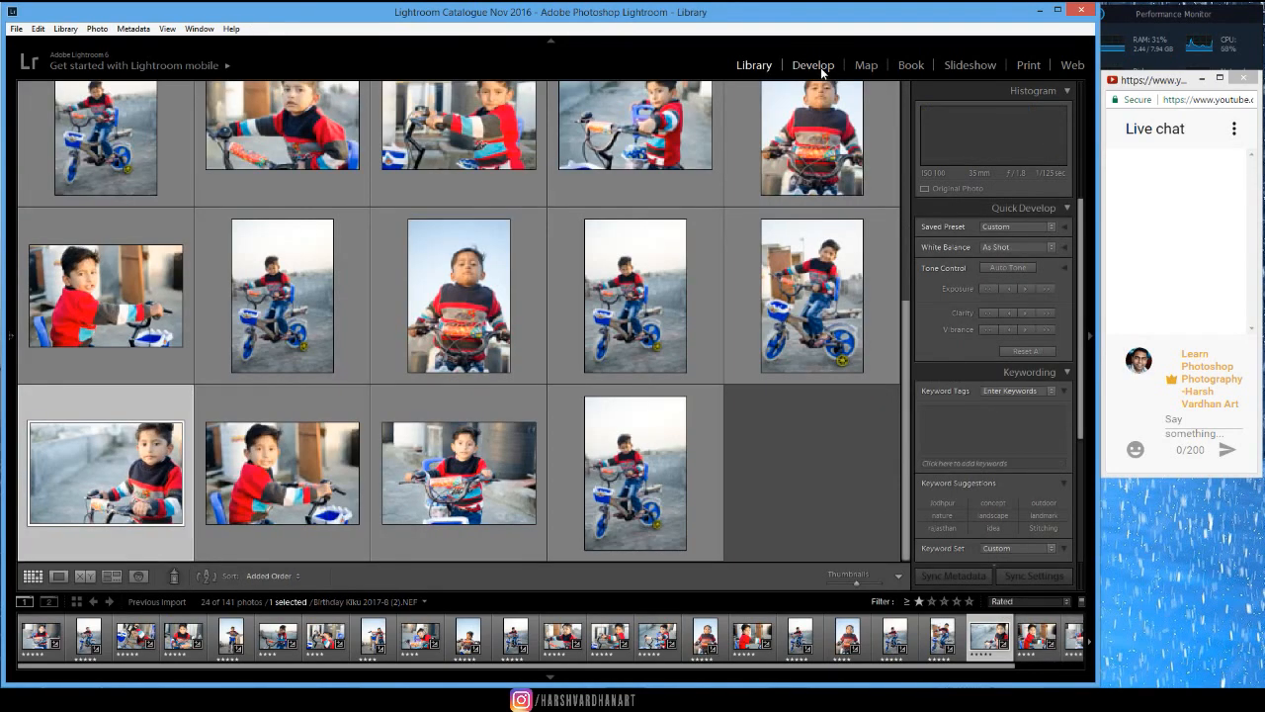
left_click(816, 67)
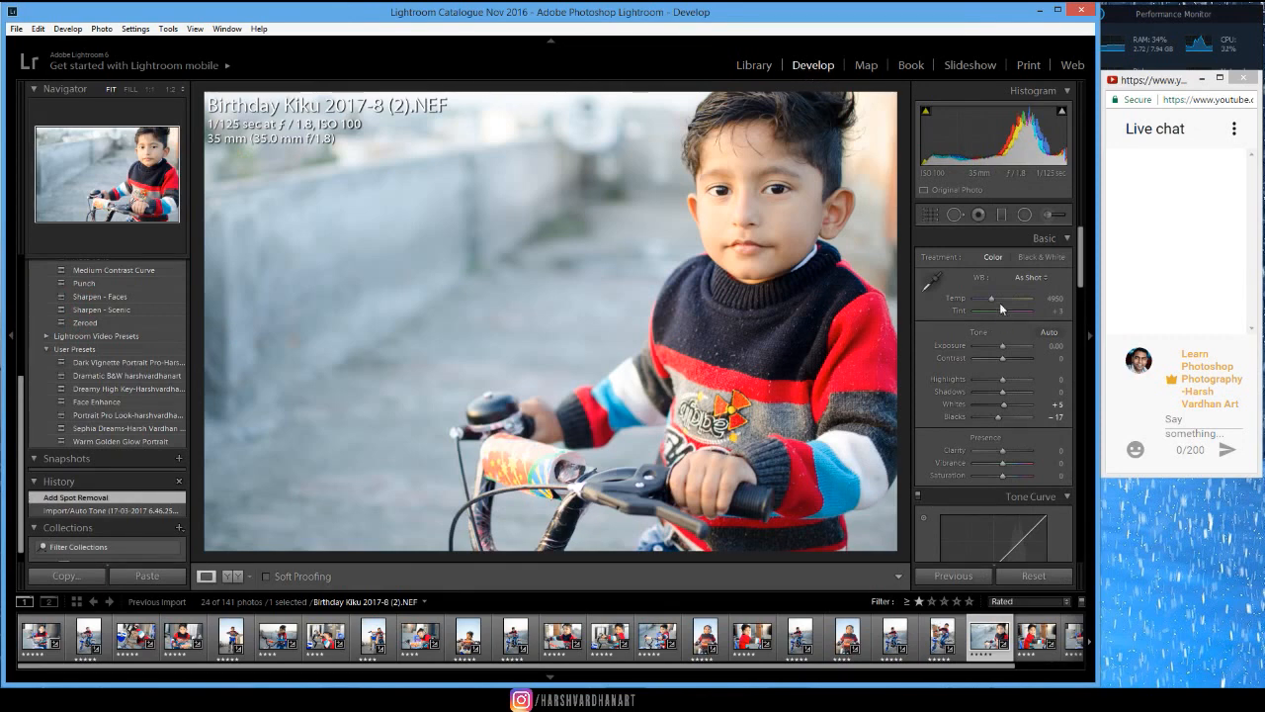
scroll(1045, 443, "down", 2)
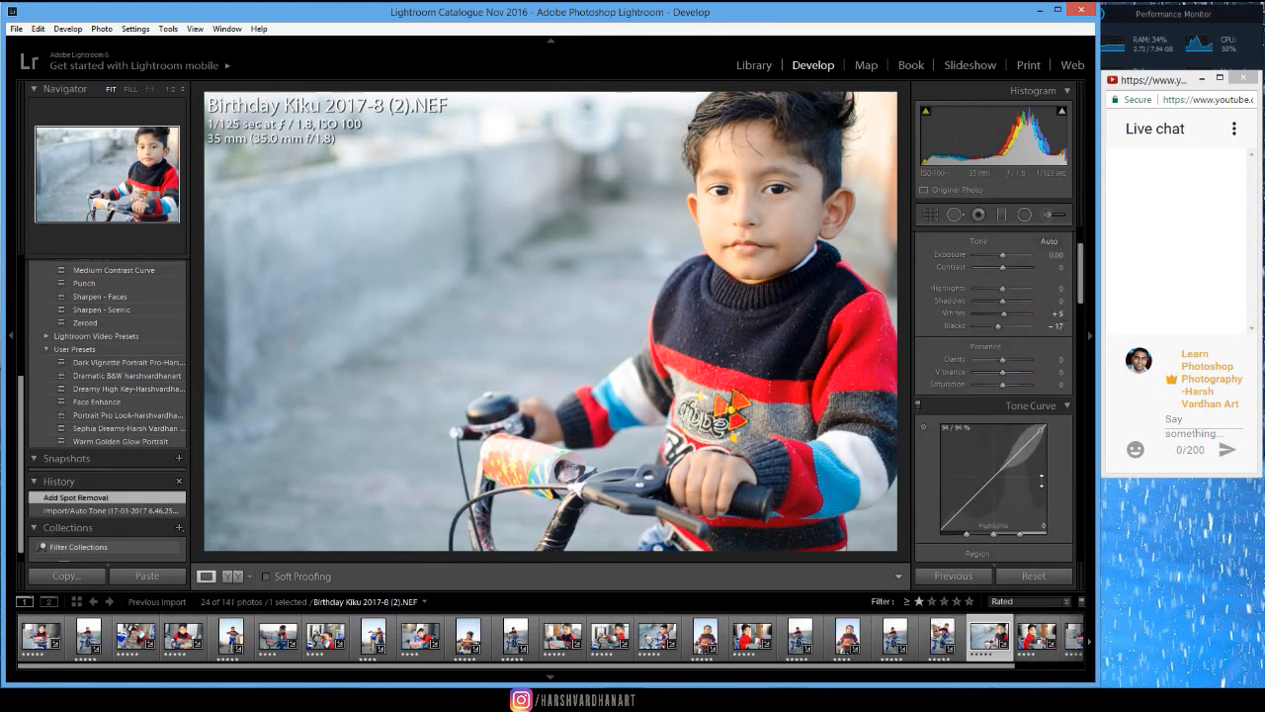
scroll(1028, 395, "up", 2)
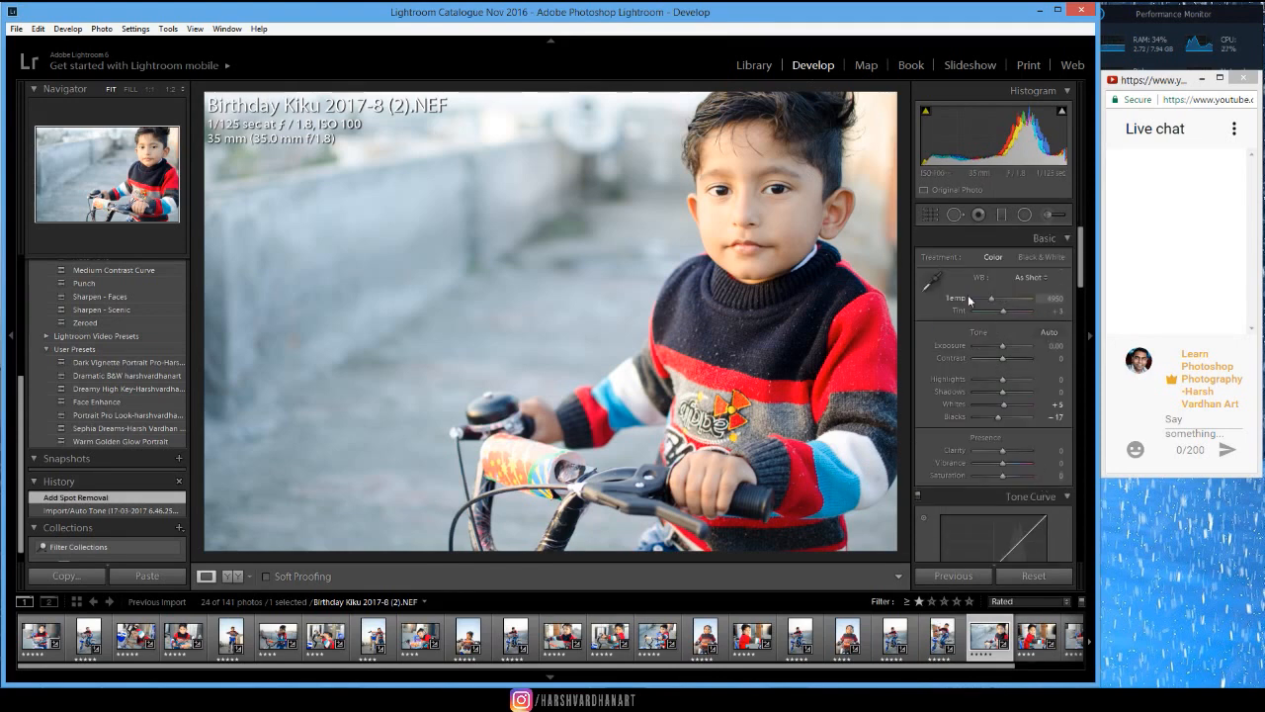
Apply Auto Tone to the photo and set Contrast to +21, Highlights to -48 and Shadows to +21
left_click(1048, 332)
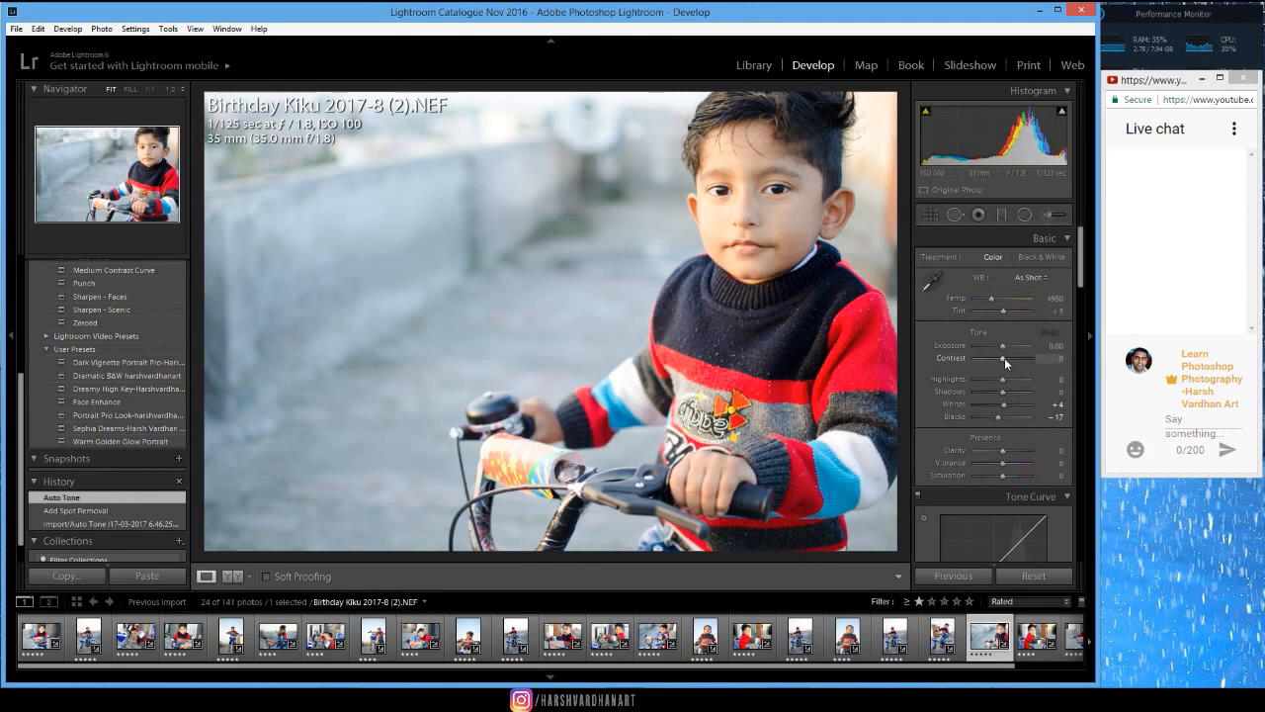
left_click_drag(1005, 357, 1009, 358)
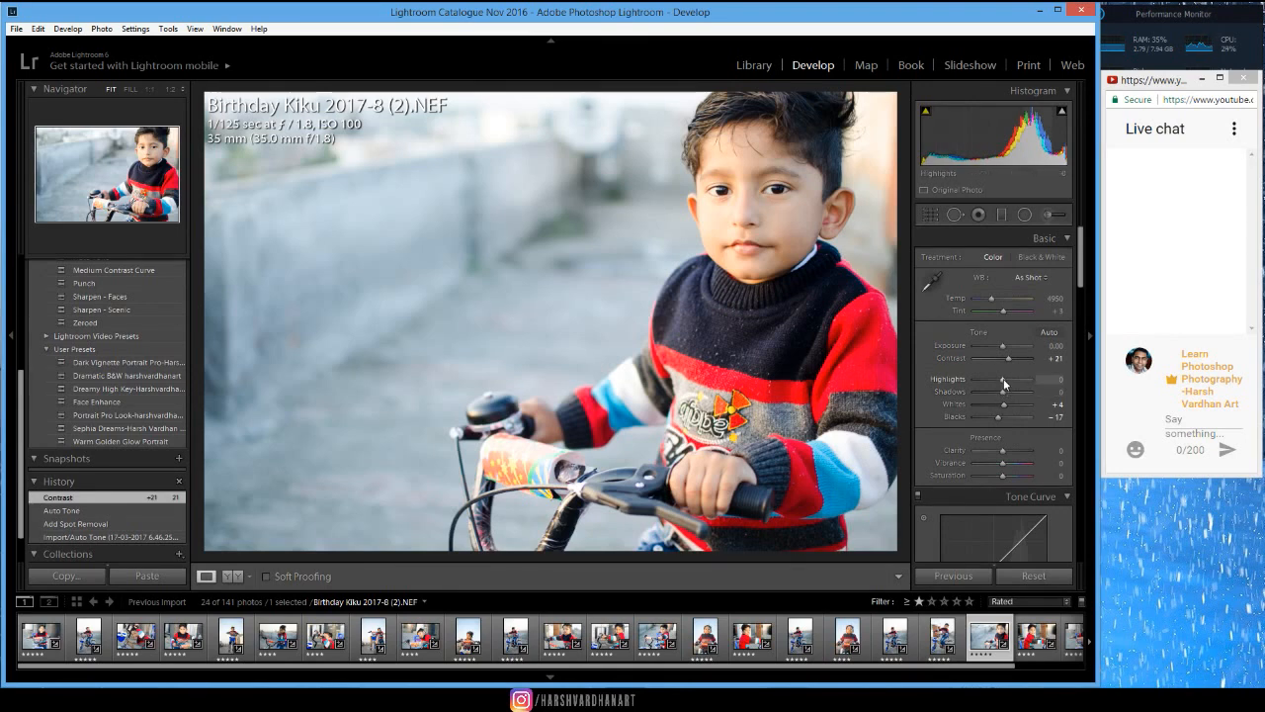
left_click_drag(1004, 384, 993, 385)
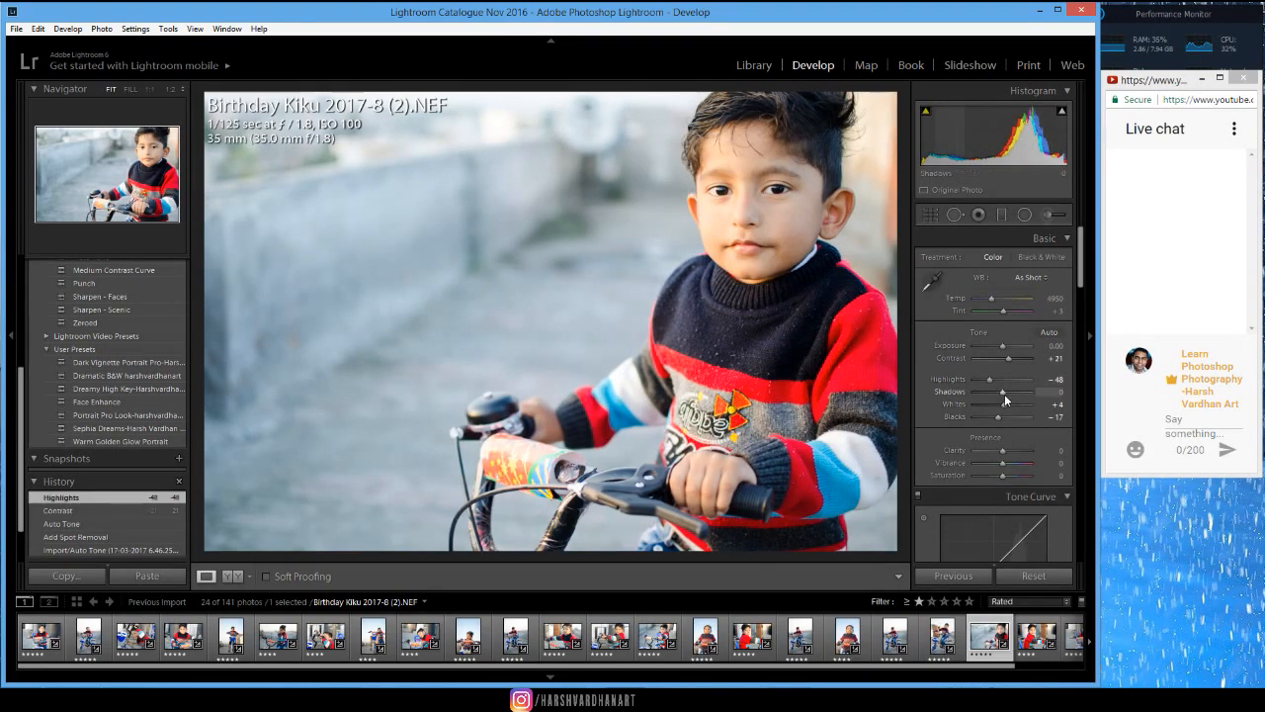
left_click_drag(1003, 392, 1008, 392)
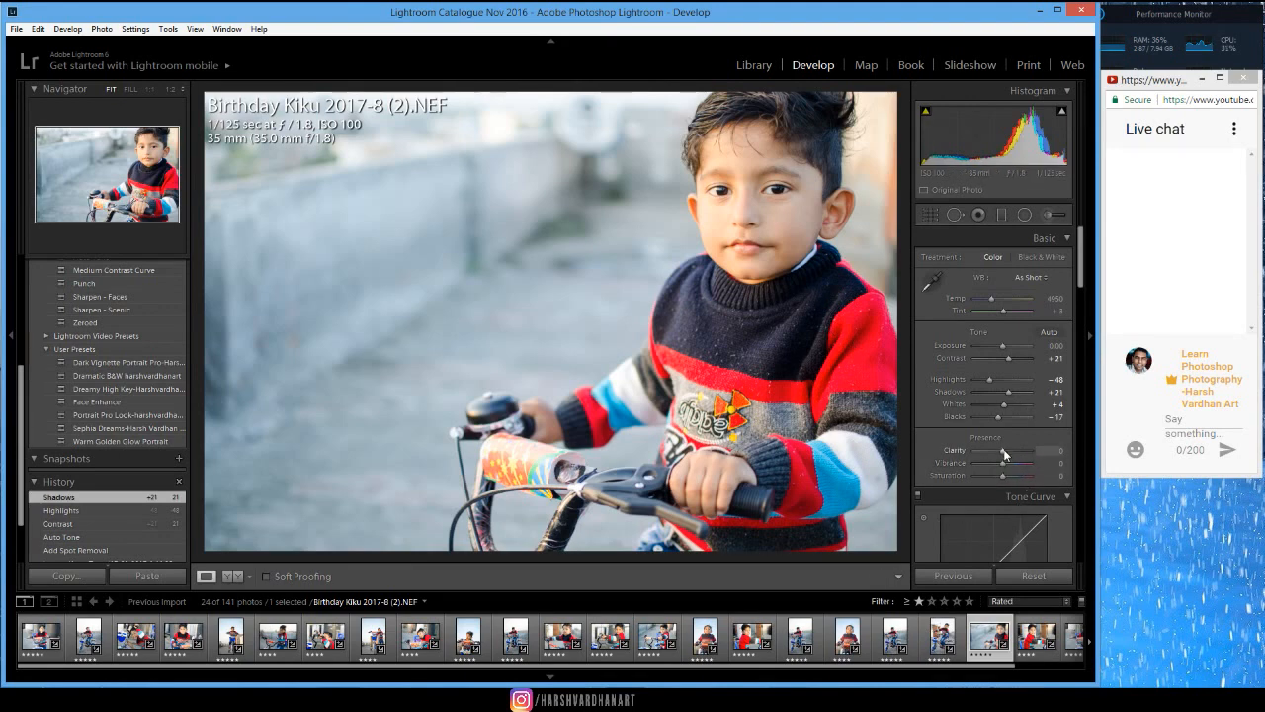
Set the photo's Clarity to +17, Vibrance to +2 and Saturation to +10
left_click_drag(1002, 451, 1009, 452)
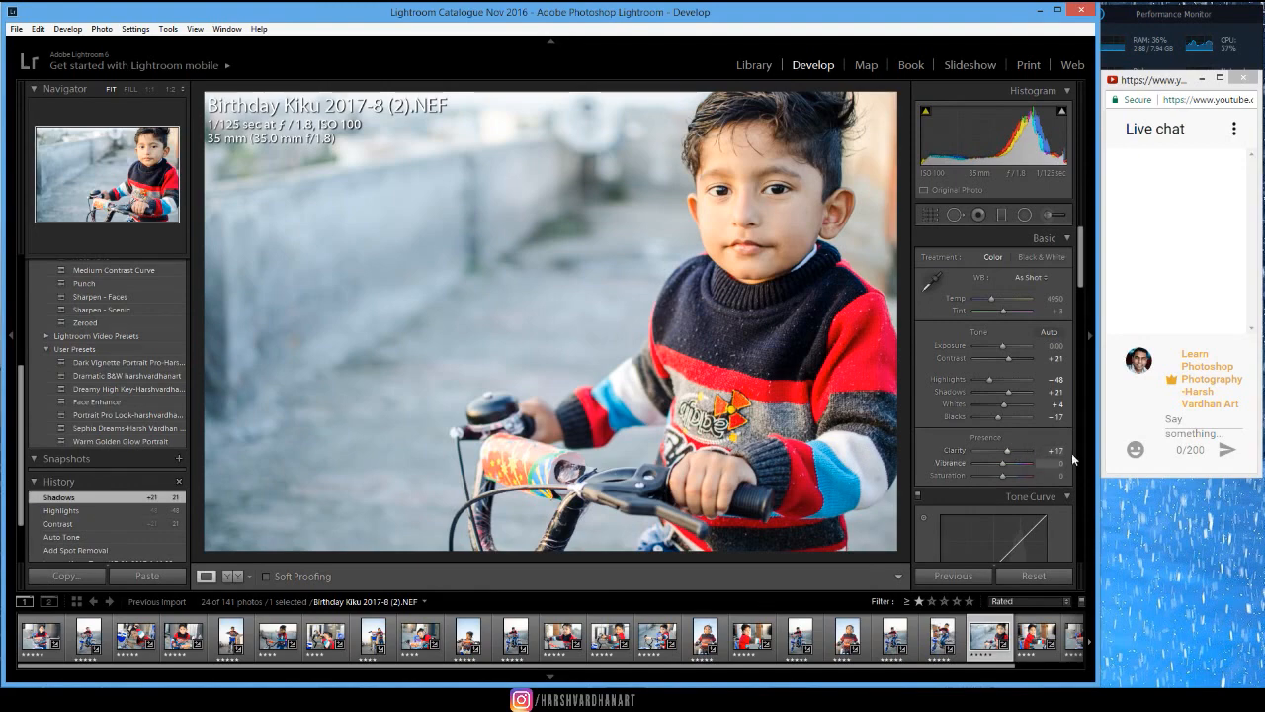
left_click(785, 227)
left_click_drag(728, 247, 730, 416)
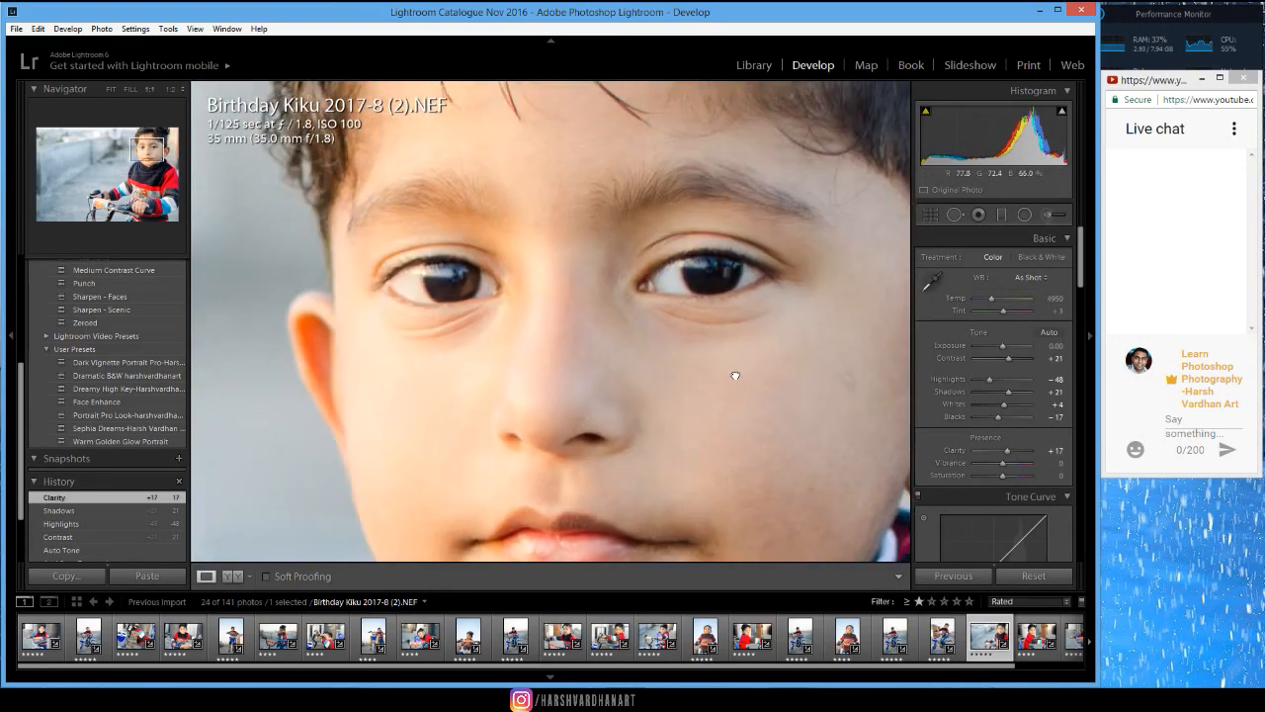
left_click(734, 373)
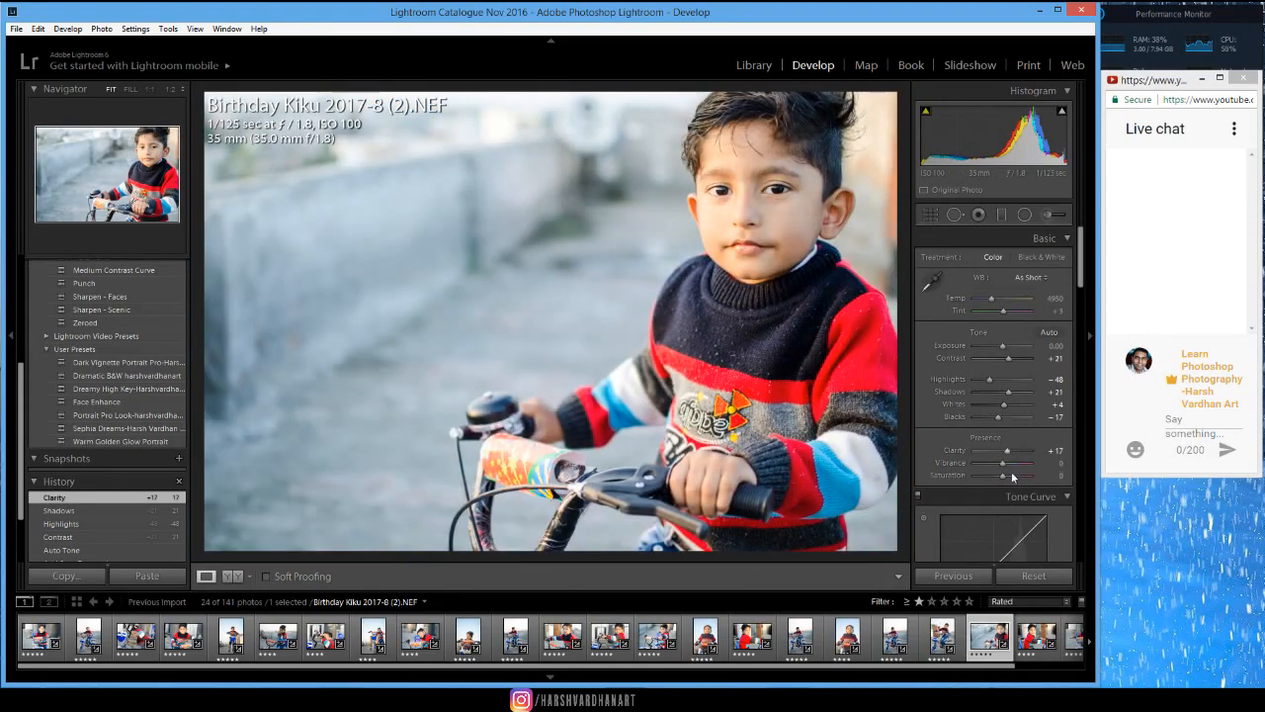
left_click_drag(1004, 462, 1005, 474)
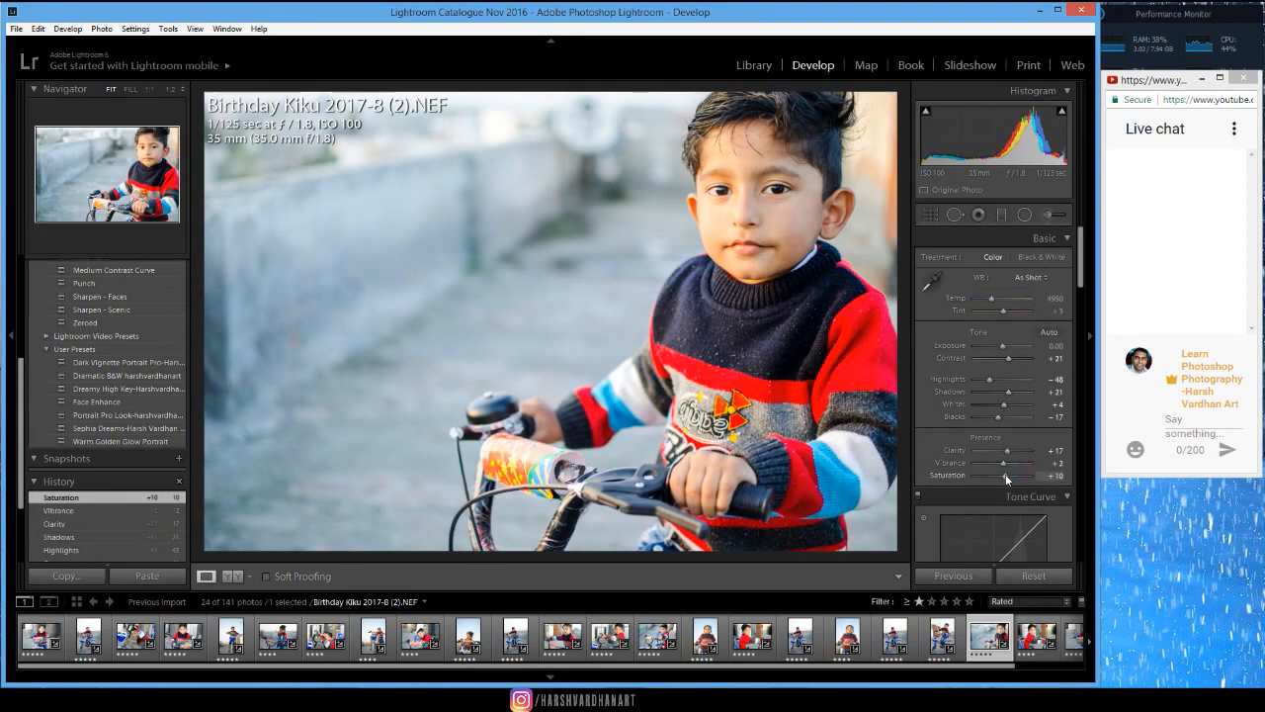
Set the sharpening Masking to 76 using the mask preview on the boy's face
scroll(1018, 480, "down", 4)
scroll(1025, 484, "down", 5)
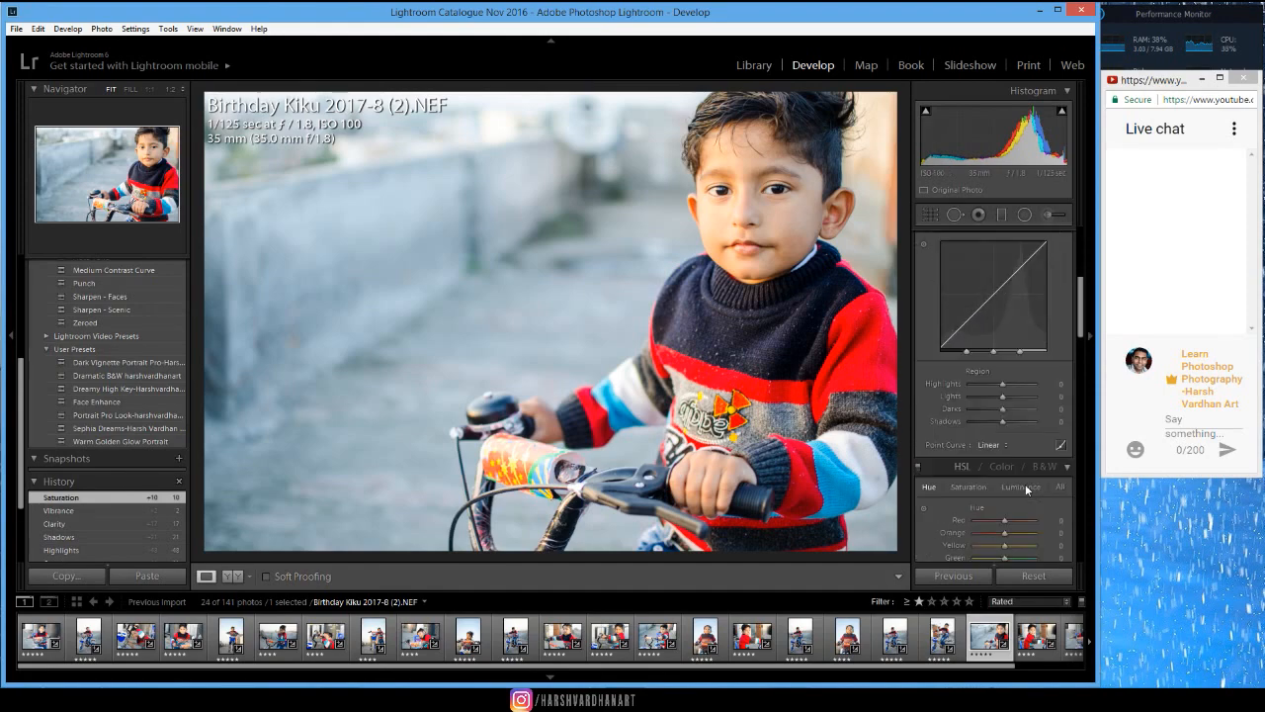
scroll(1025, 483, "down", 2)
scroll(1025, 484, "down", 3)
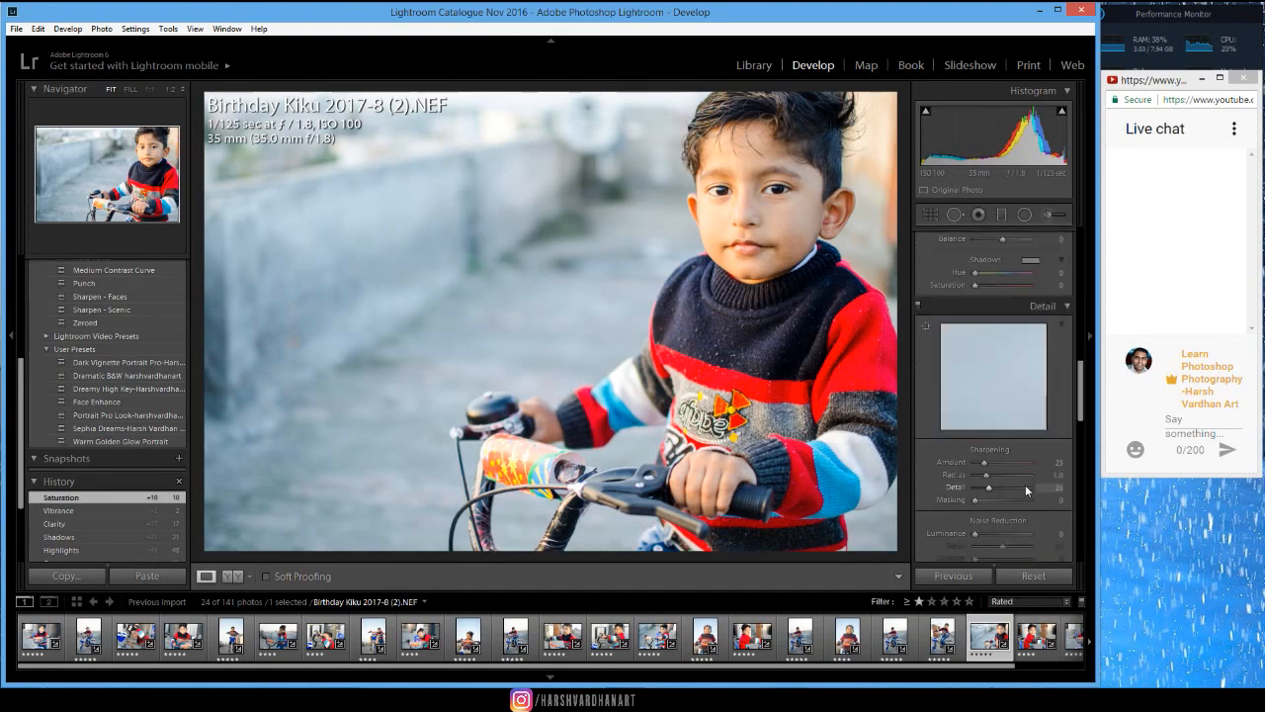
left_click(763, 202)
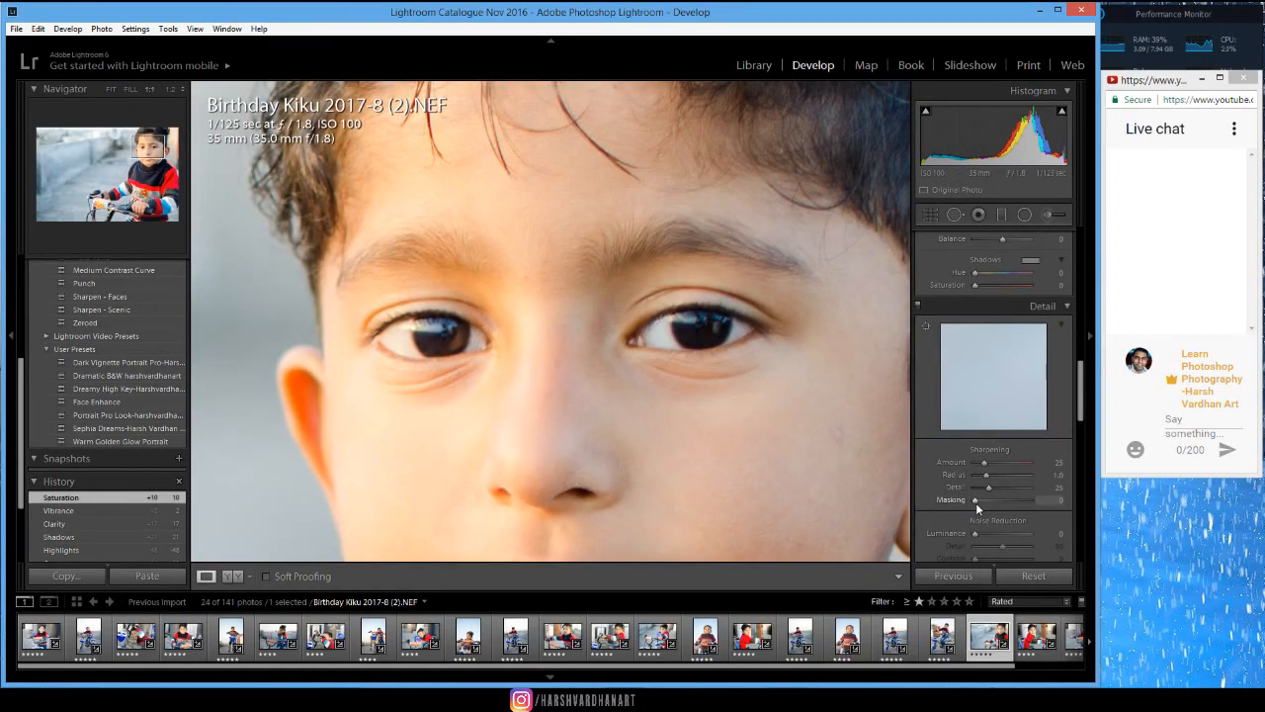
left_click_drag(976, 501, 1017, 500, "alt")
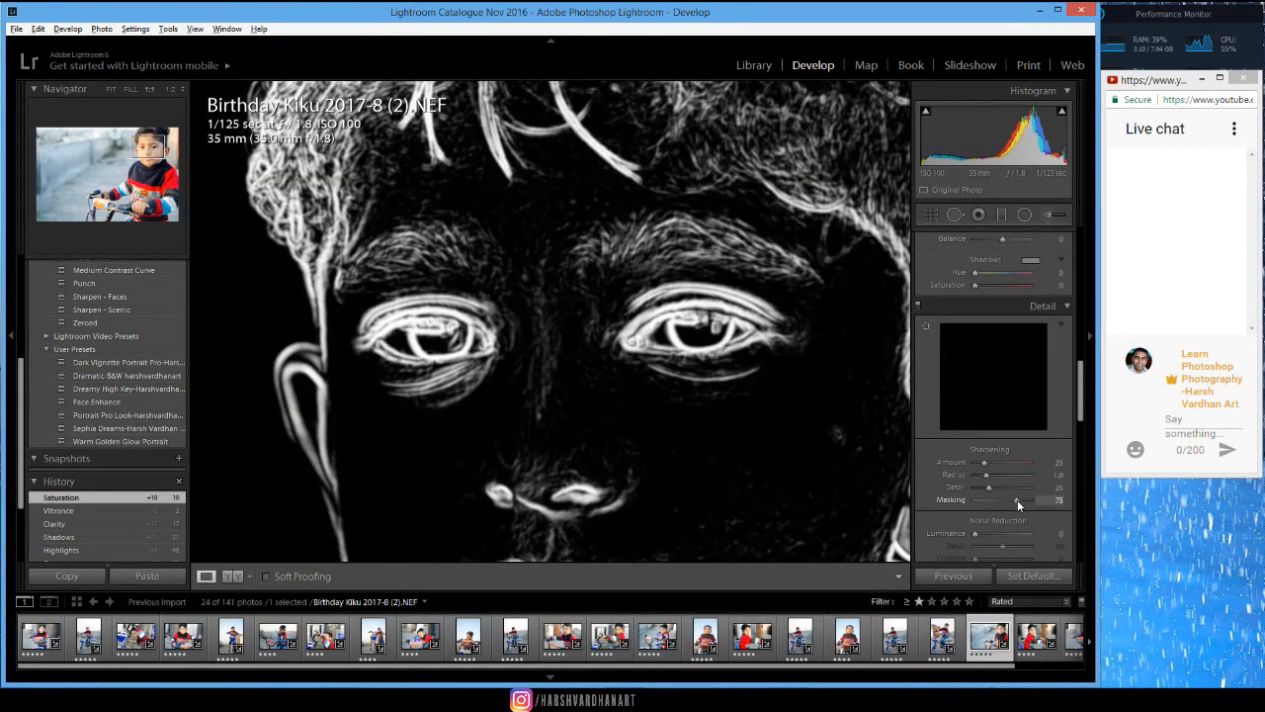
left_click_drag(1017, 499, 1017, 501, "alt")
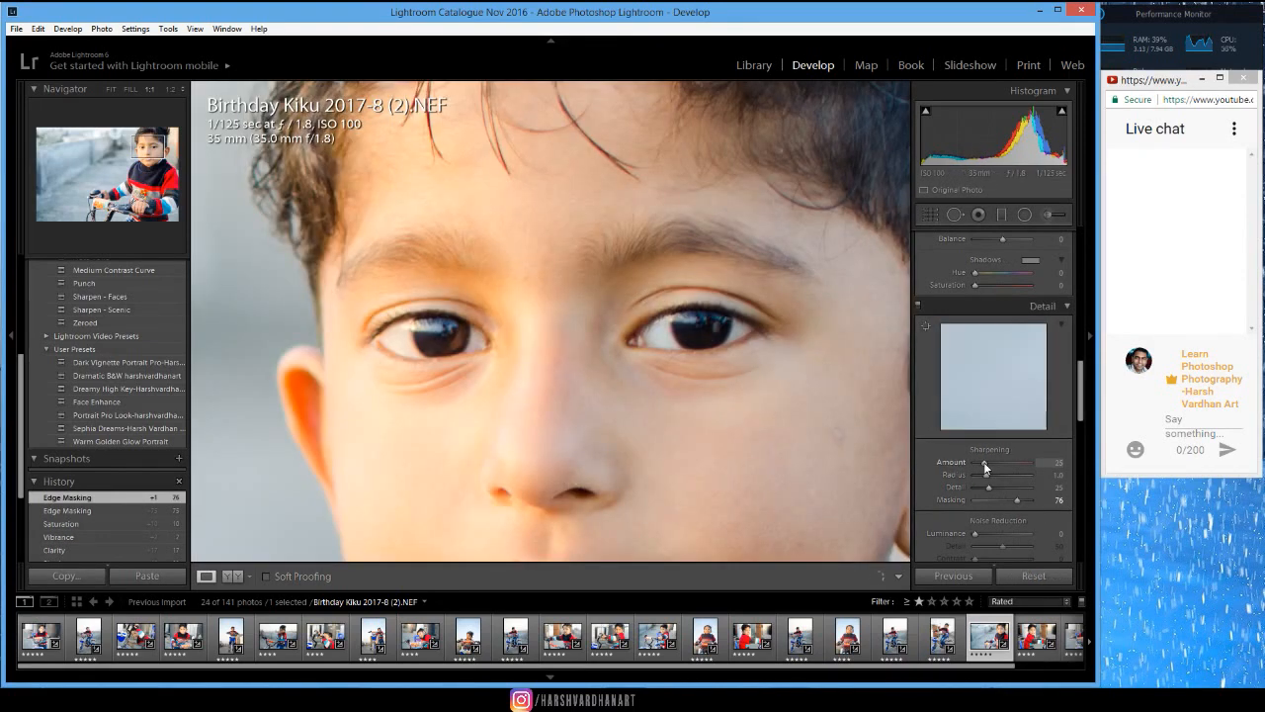
Try a sharpening Amount of 150, settle on 61, and inspect the face up close
left_click_drag(998, 465, 996, 466)
left_click_drag(995, 462, 1024, 464)
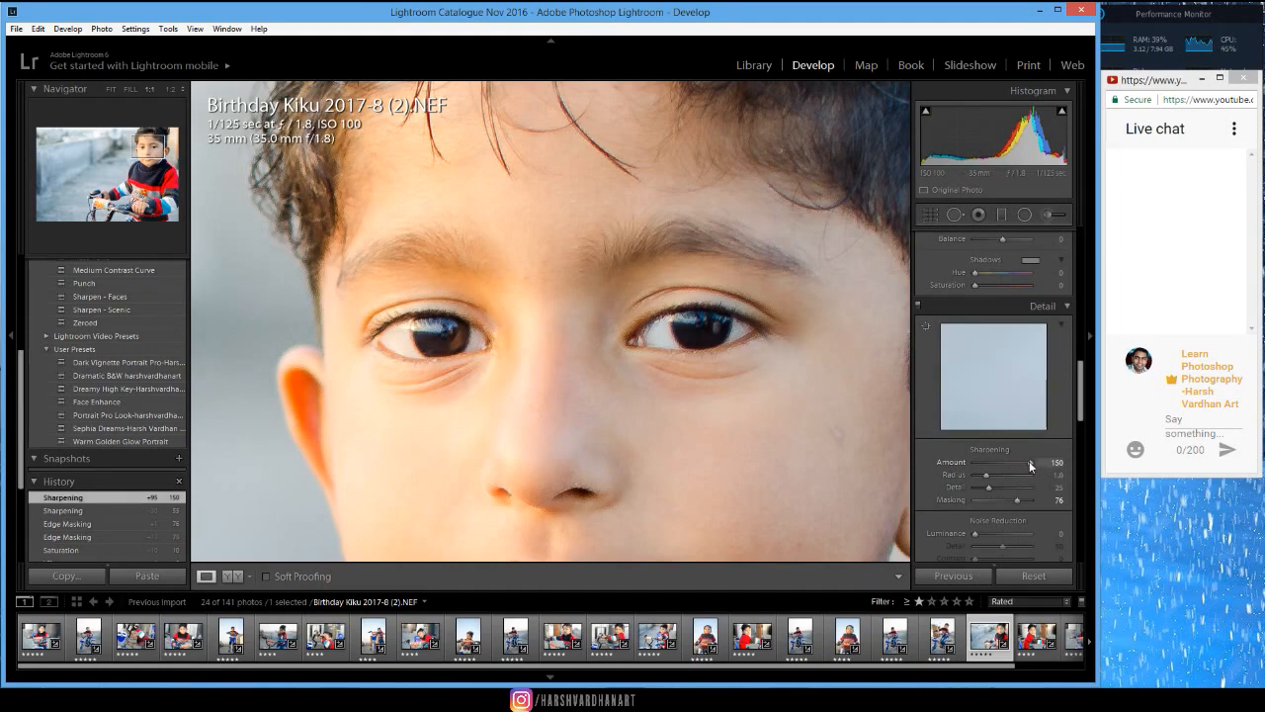
left_click_drag(1029, 462, 1006, 466)
left_click_drag(997, 466, 998, 466)
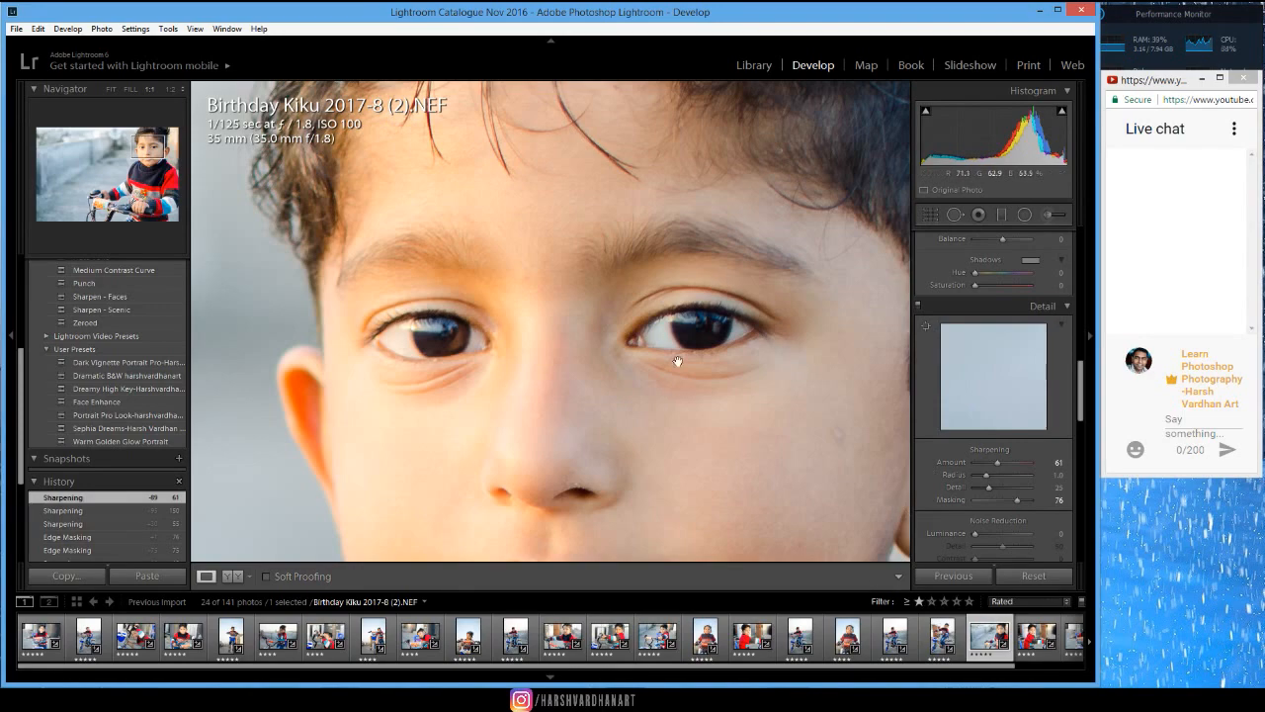
left_click_drag(637, 445, 672, 443)
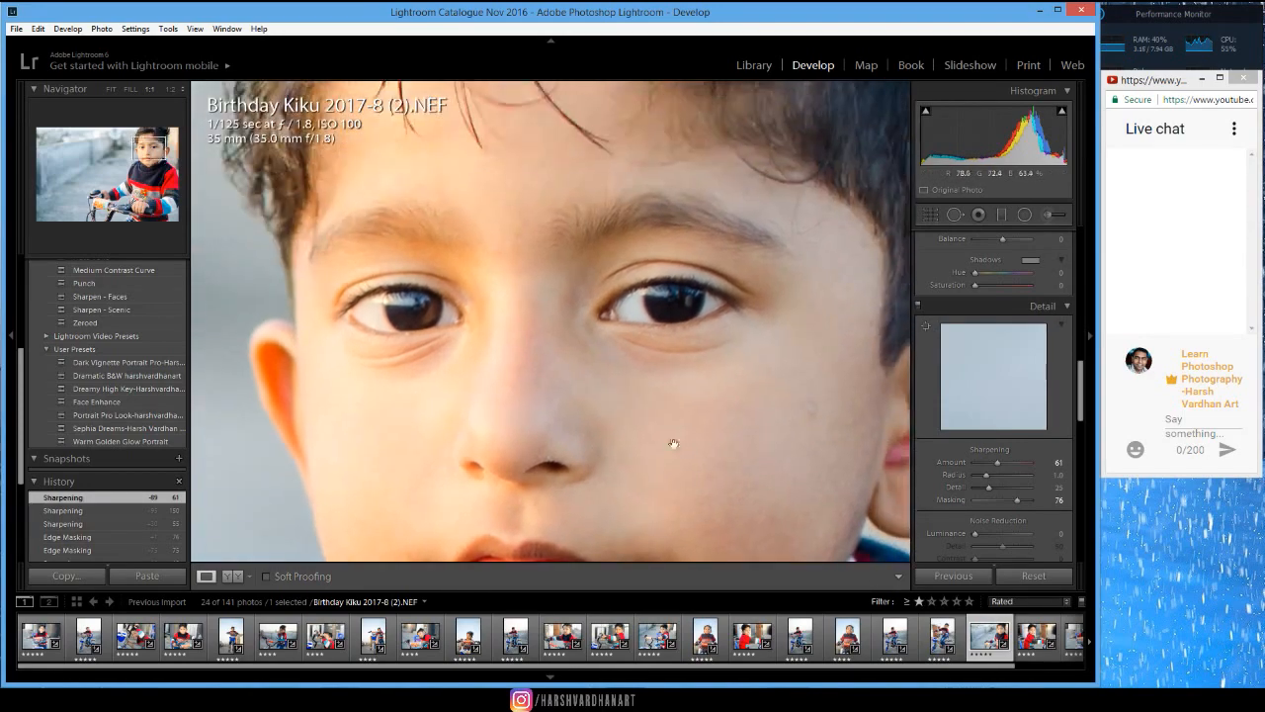
left_click(708, 375)
left_click(742, 216)
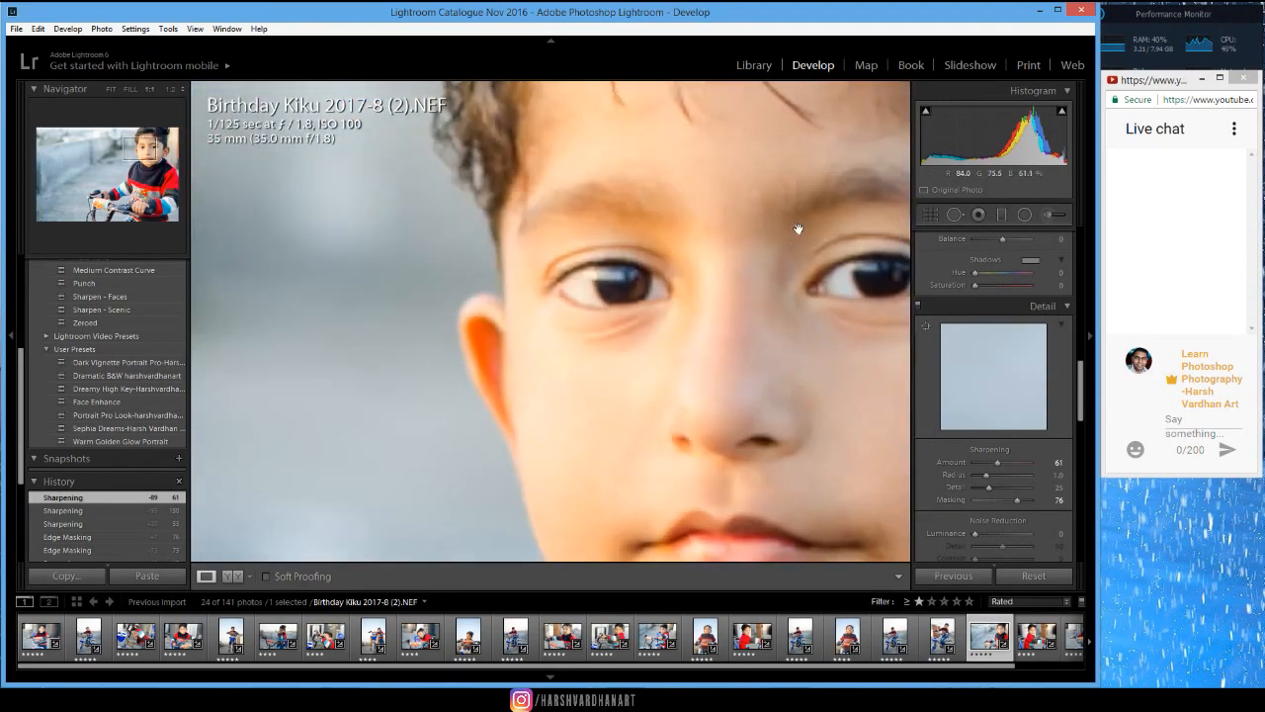
left_click_drag(799, 291, 559, 336)
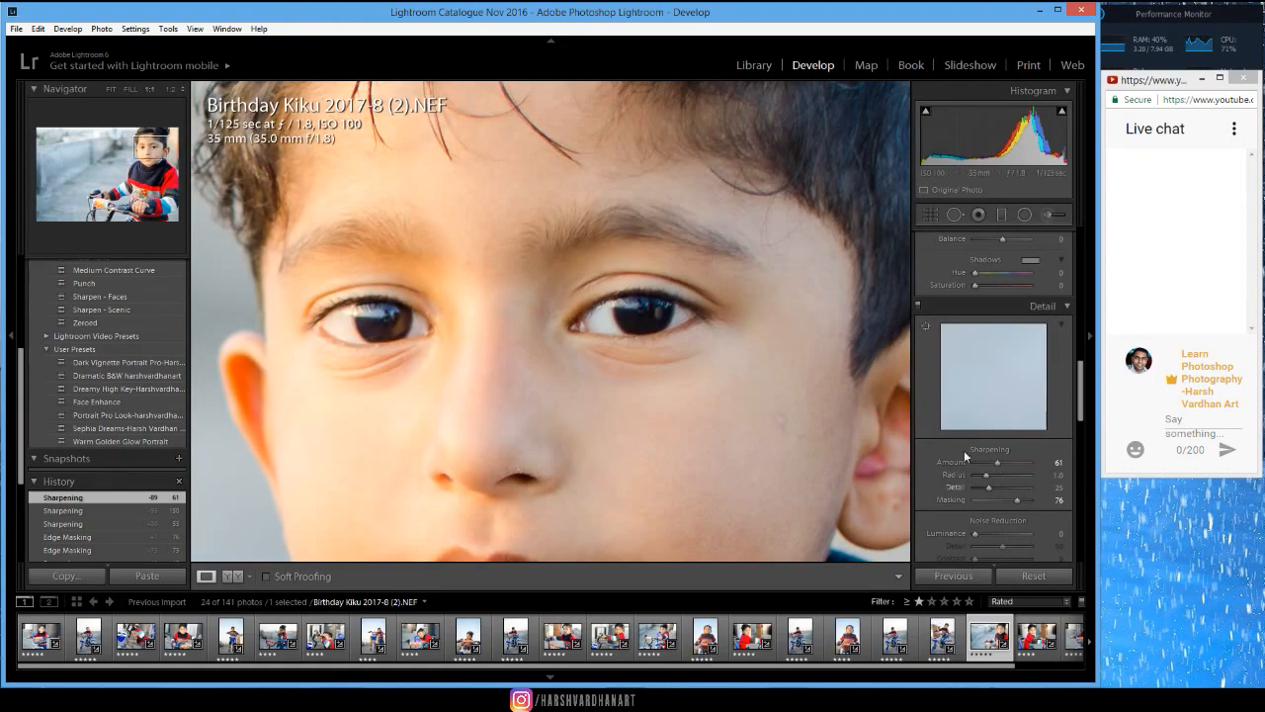
left_click(719, 398)
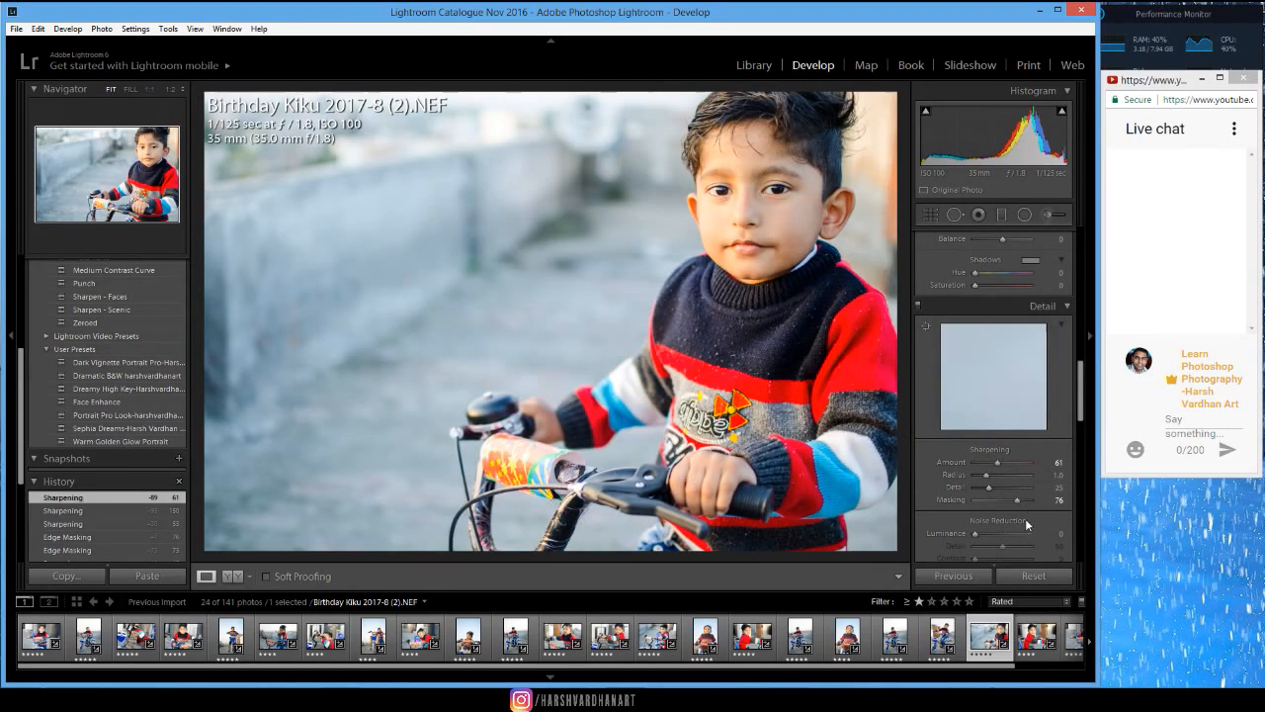
Set Luminance noise reduction to 10 and check the skin and hair up close
scroll(1025, 518, "down", 2)
left_click_drag(975, 442, 983, 448)
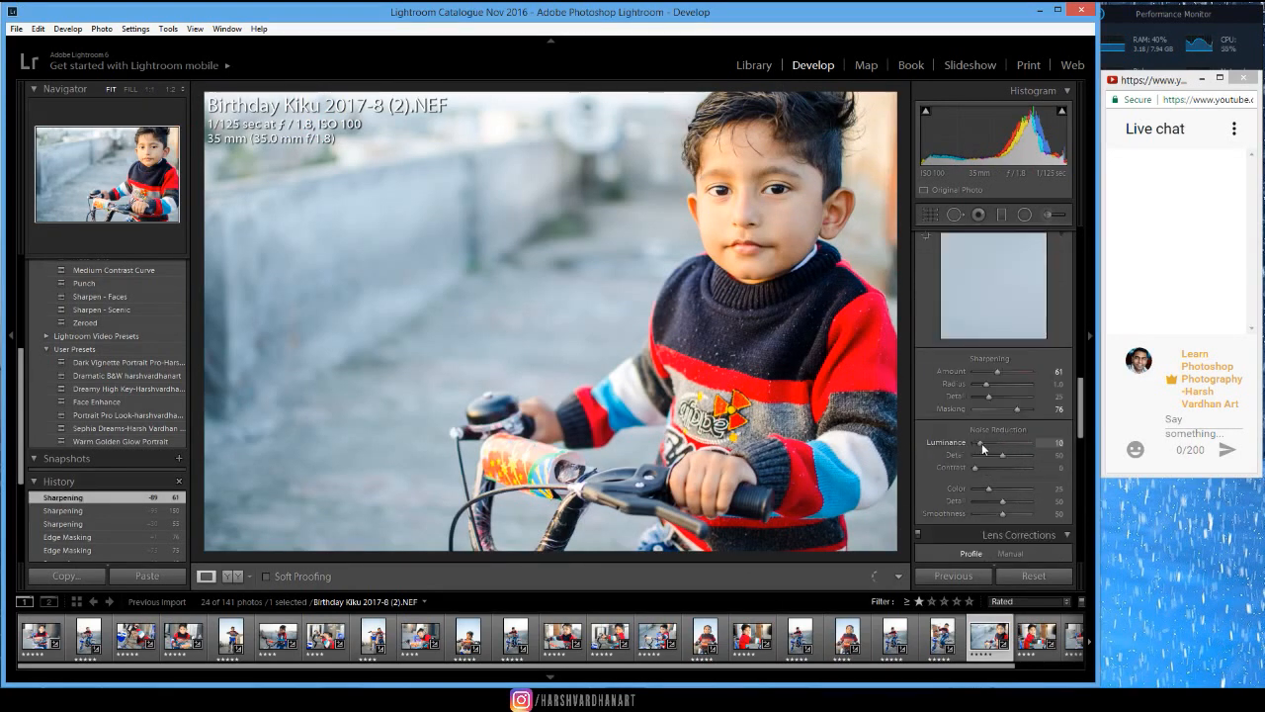
left_click_drag(791, 183, 737, 365)
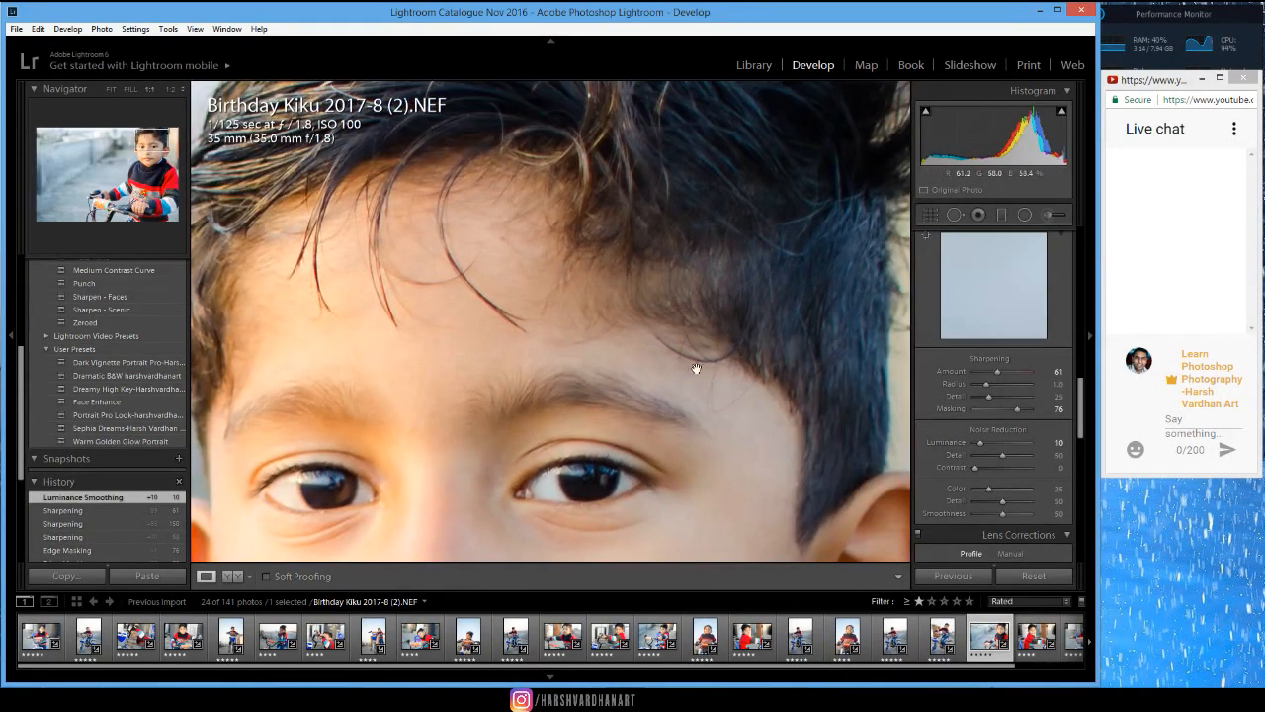
left_click(698, 367)
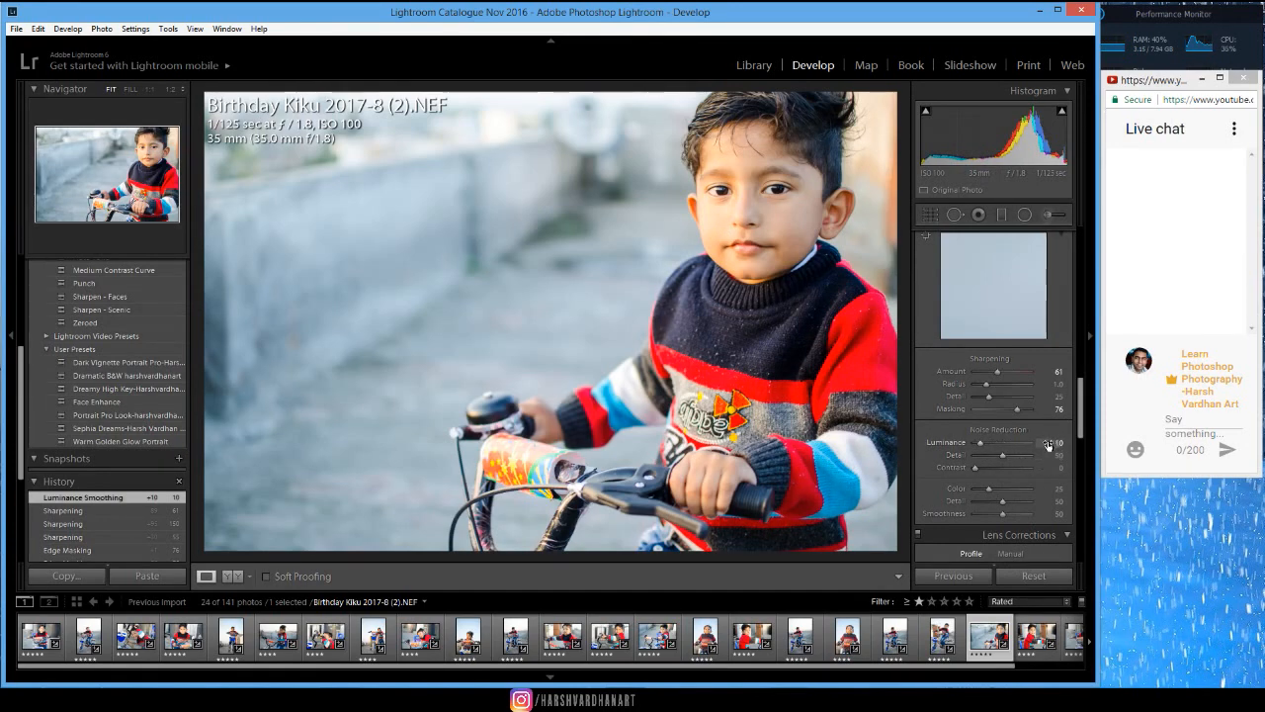
Enable Remove Chromatic Aberration, comparing it off and on, and inspect the edges of the face, ear and hair
scroll(1020, 512, "down", 2)
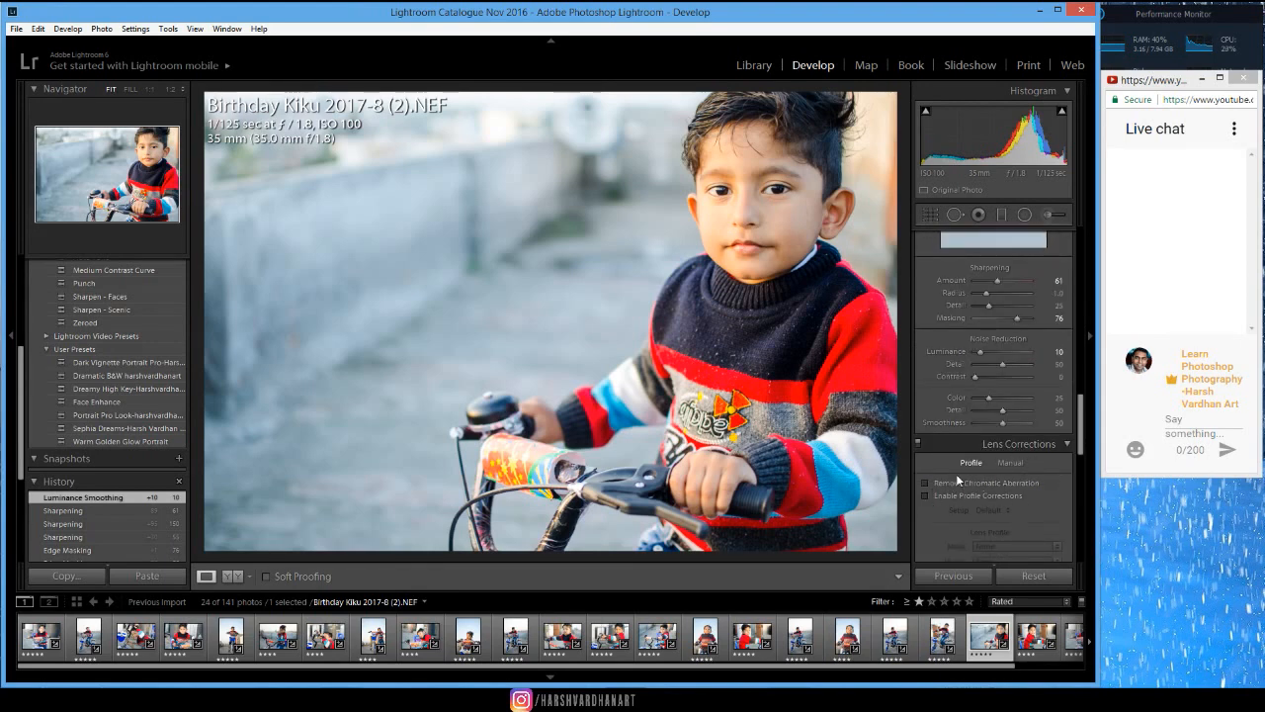
left_click(930, 483)
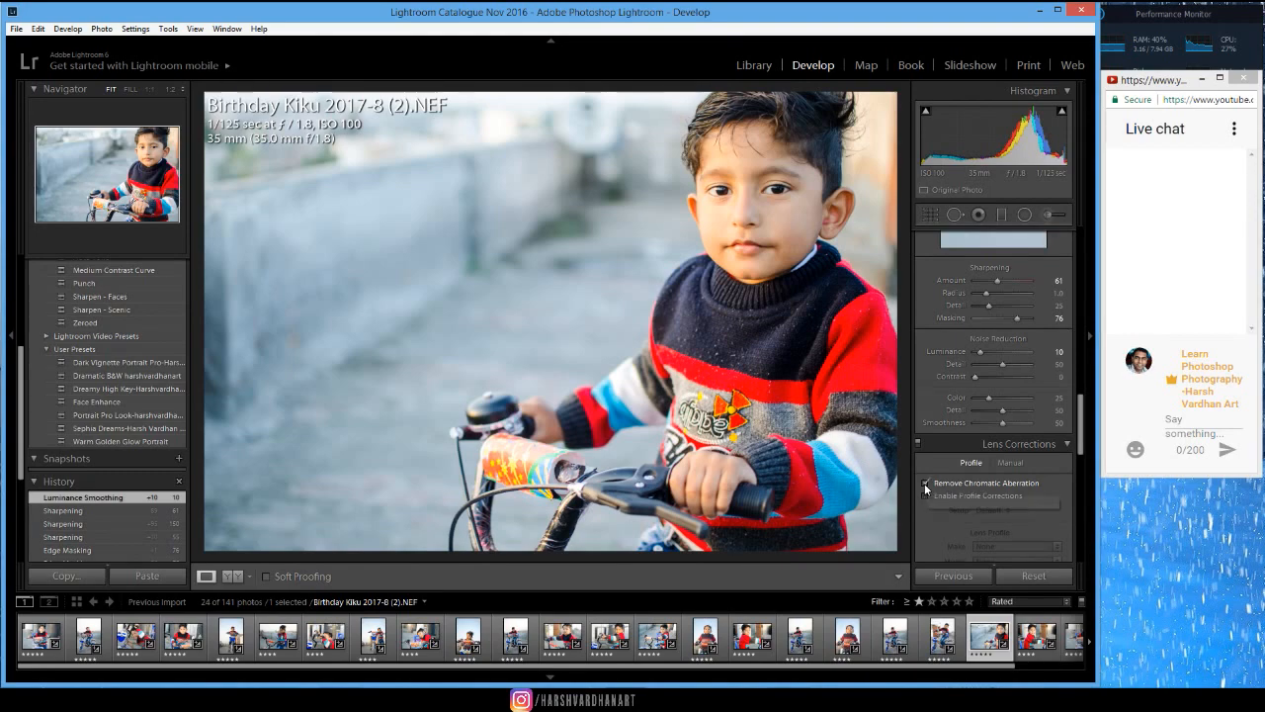
left_click(700, 204)
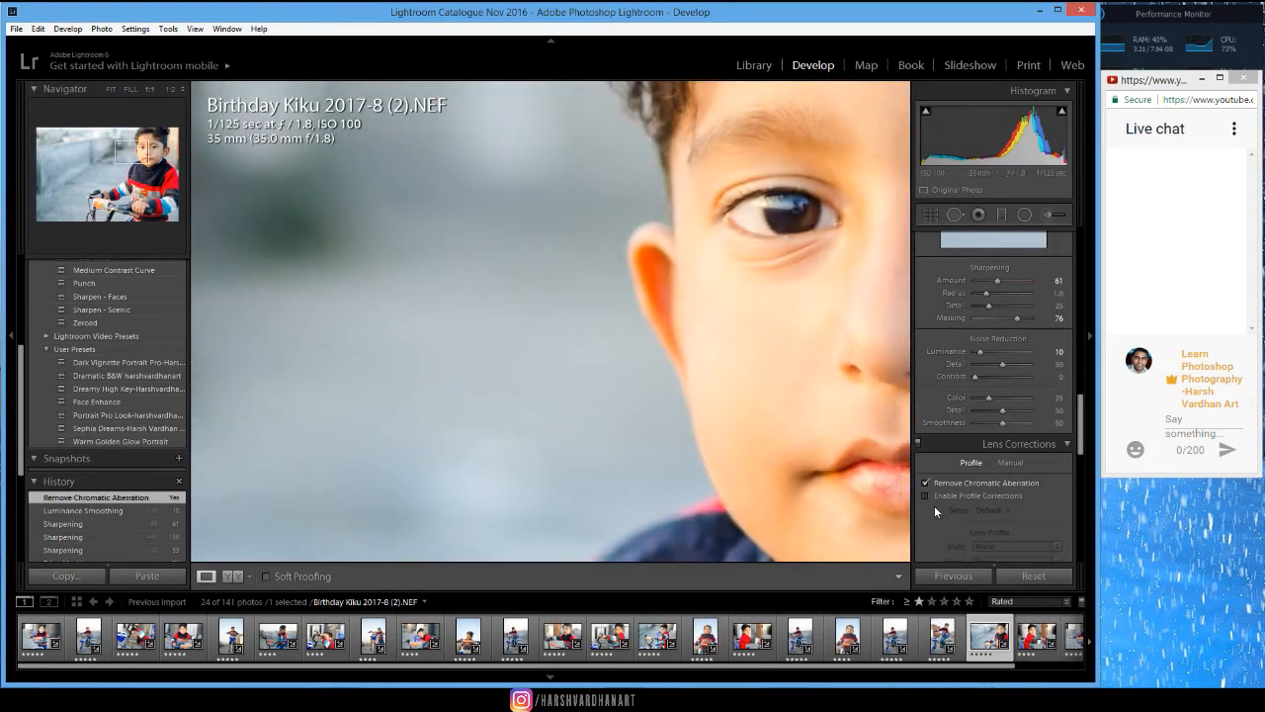
left_click(926, 484)
left_click(926, 483)
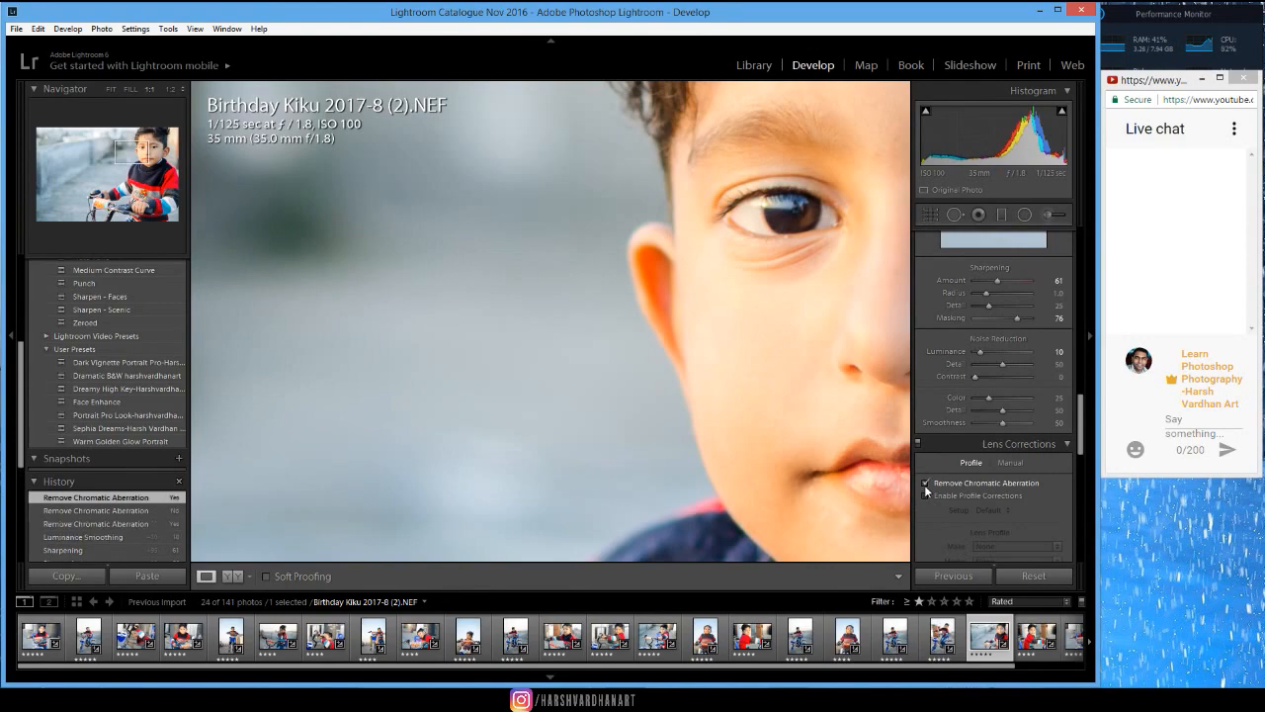
left_click(811, 365)
left_click(856, 204)
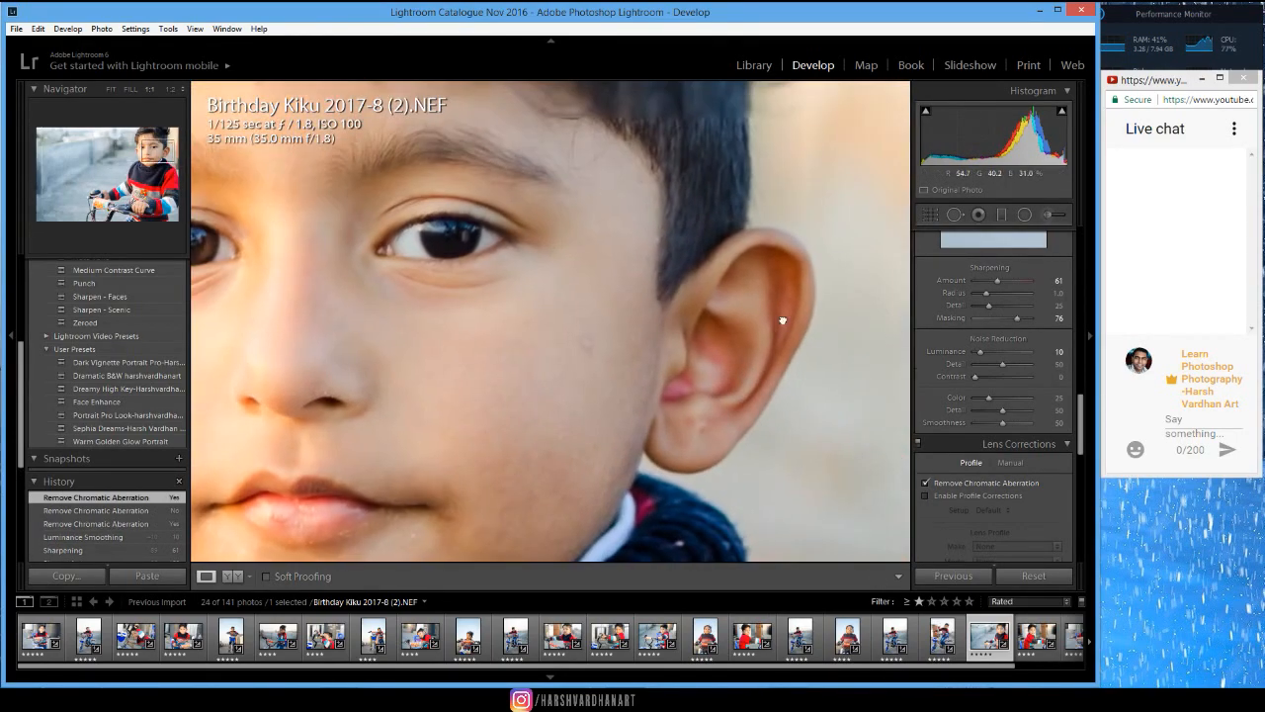
scroll(739, 278, "up", 3)
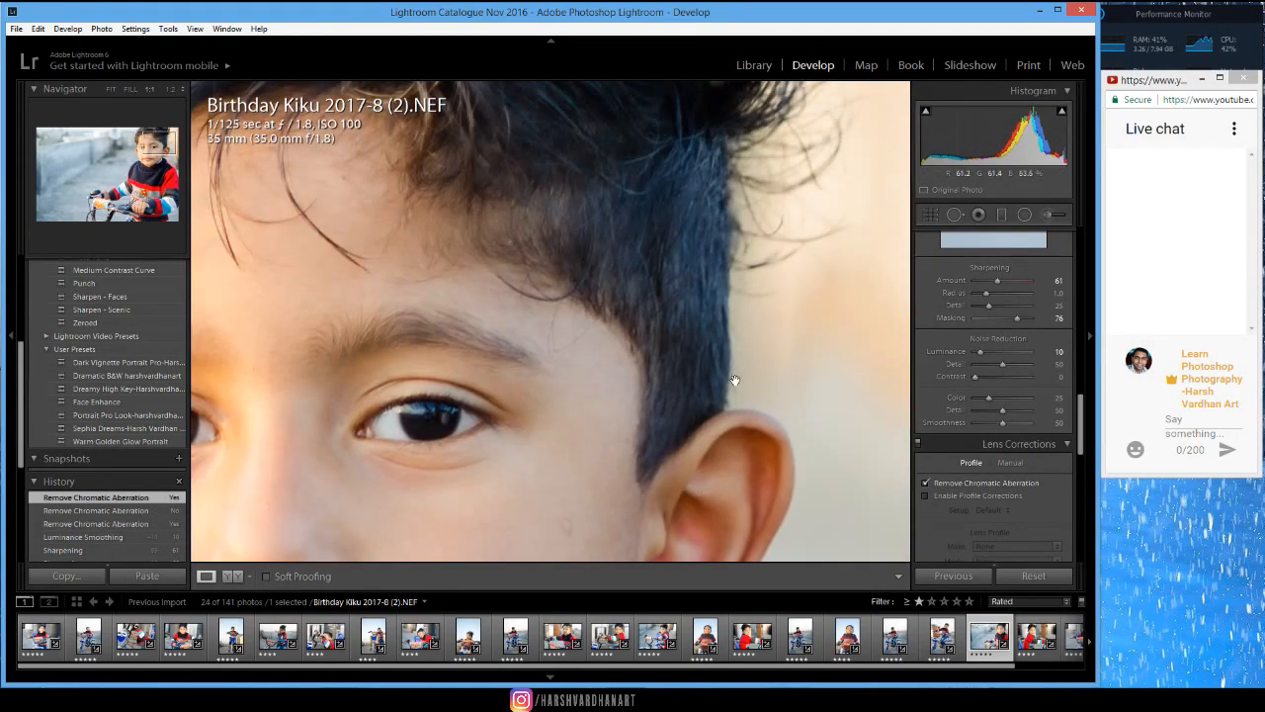
Try sampling a fringe color at the hair's edge for Defringe, and set the purple Amount to 8 and the green Amount to 4
scroll(724, 252, "up", 7)
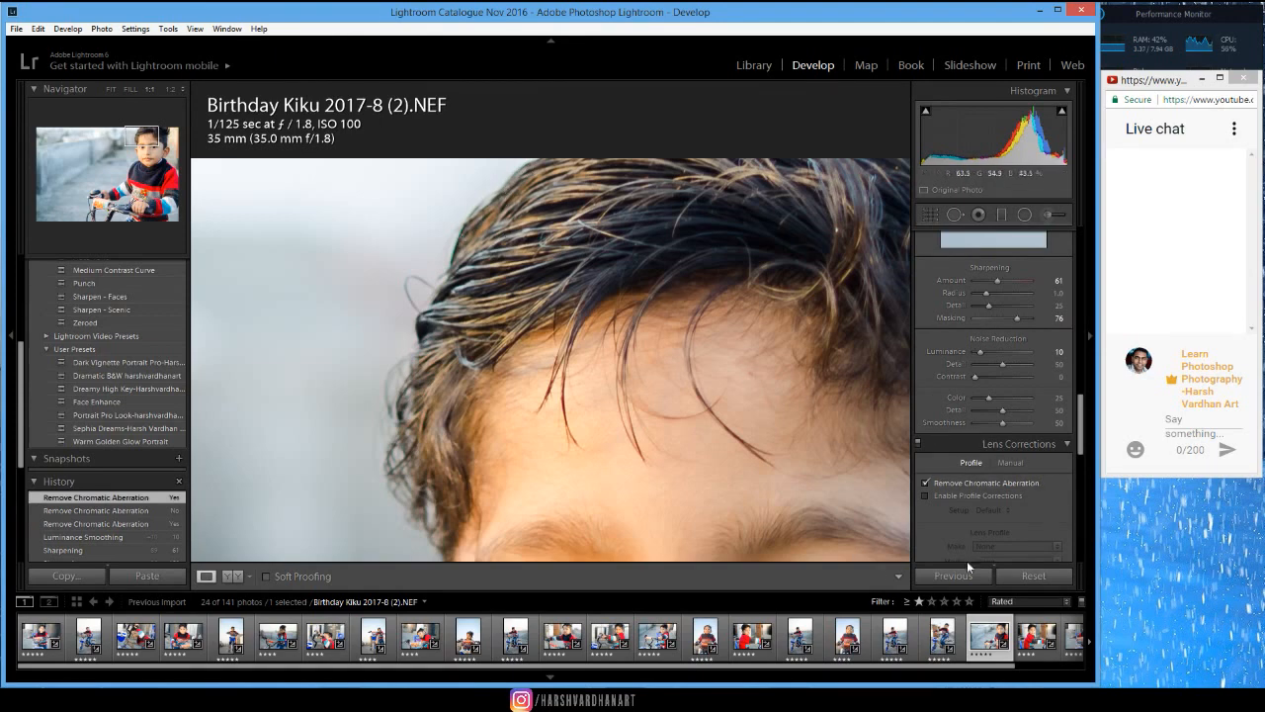
left_click(1008, 464)
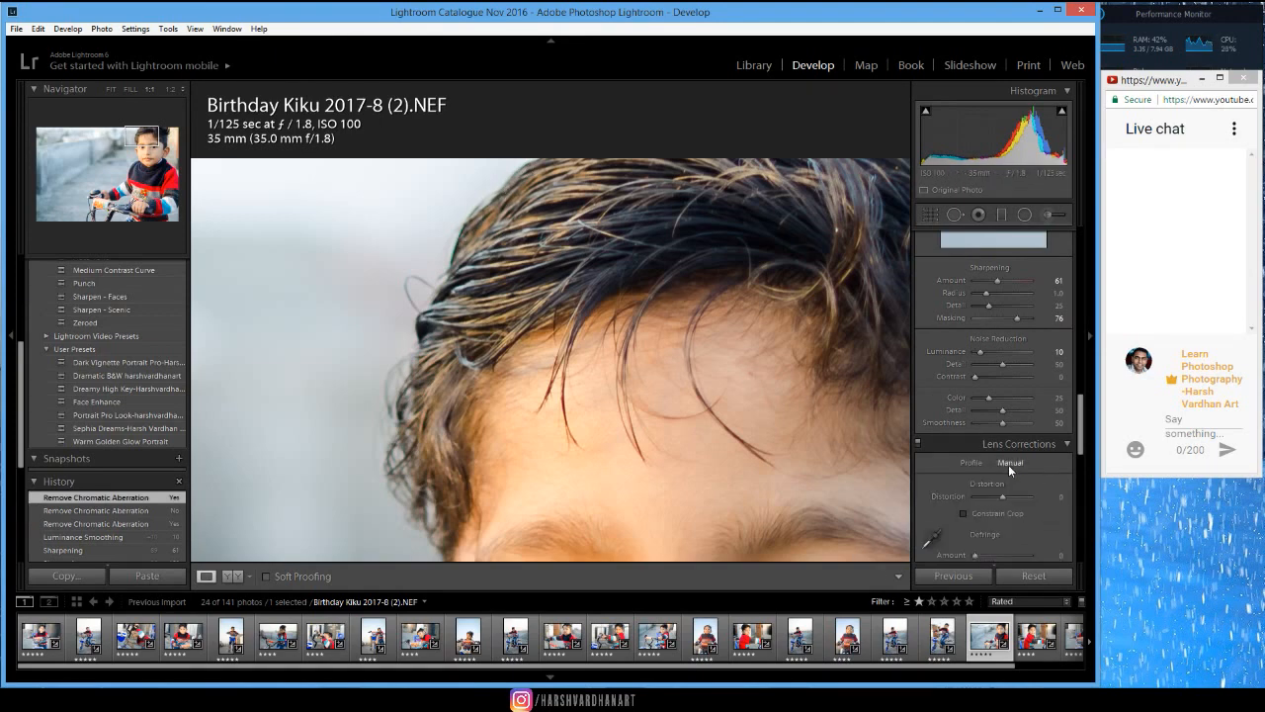
scroll(1073, 458, "down", 3)
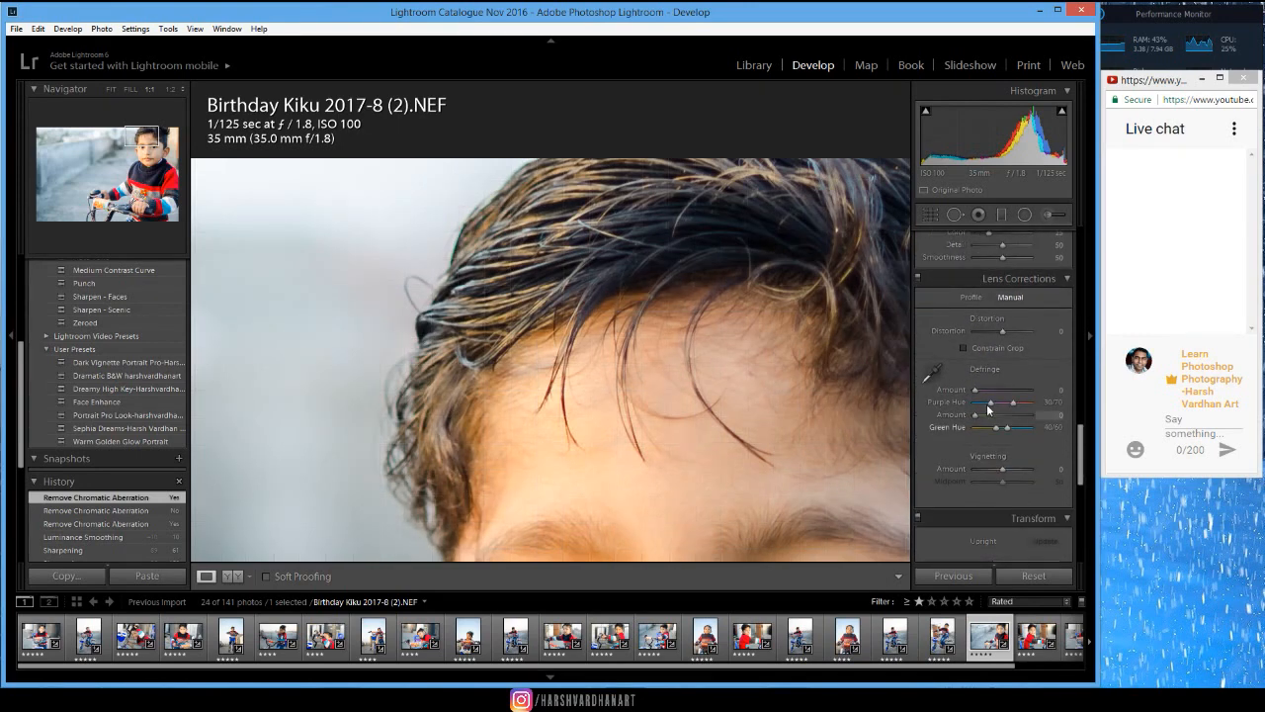
left_click(926, 374)
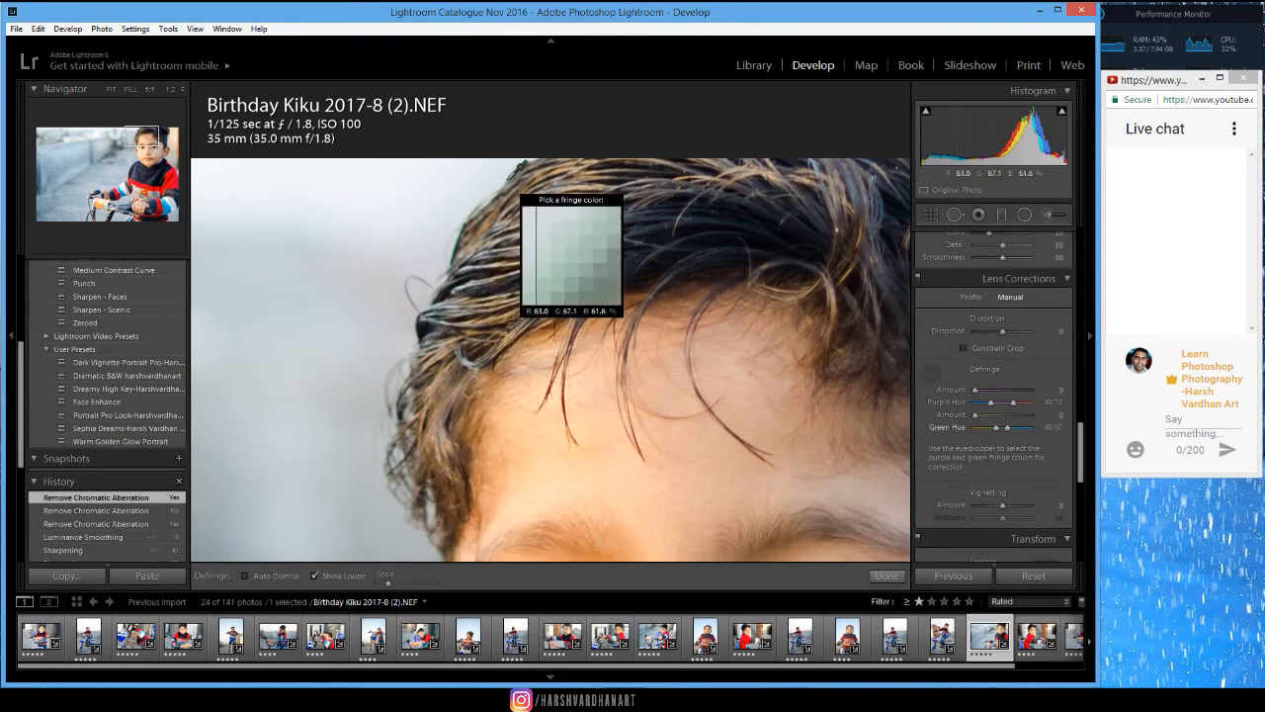
left_click(517, 169)
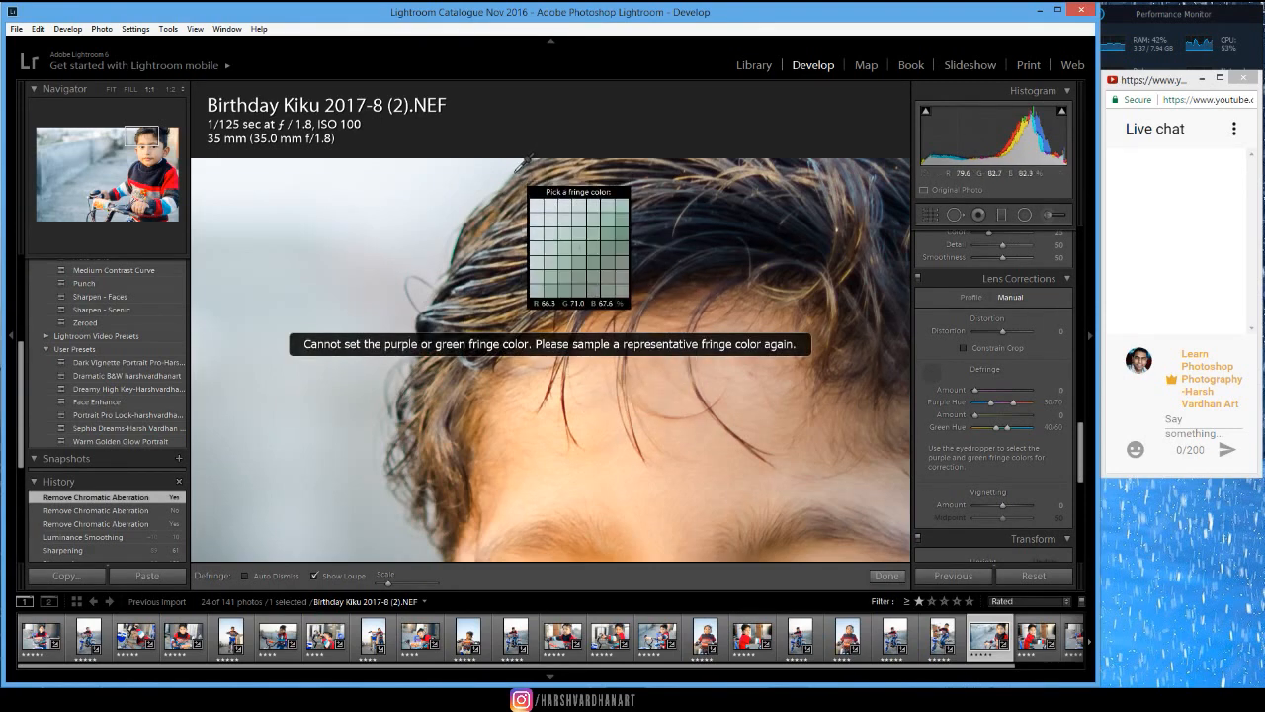
left_click(517, 166)
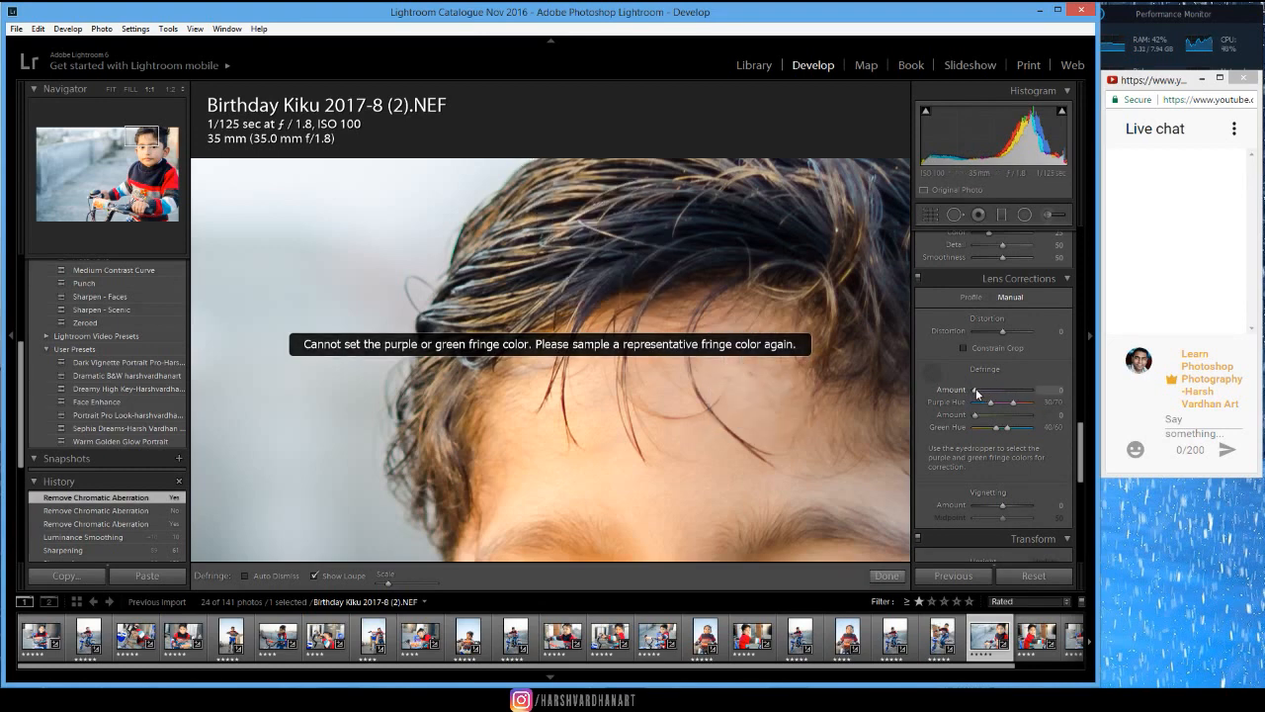
left_click_drag(1001, 388, 995, 390)
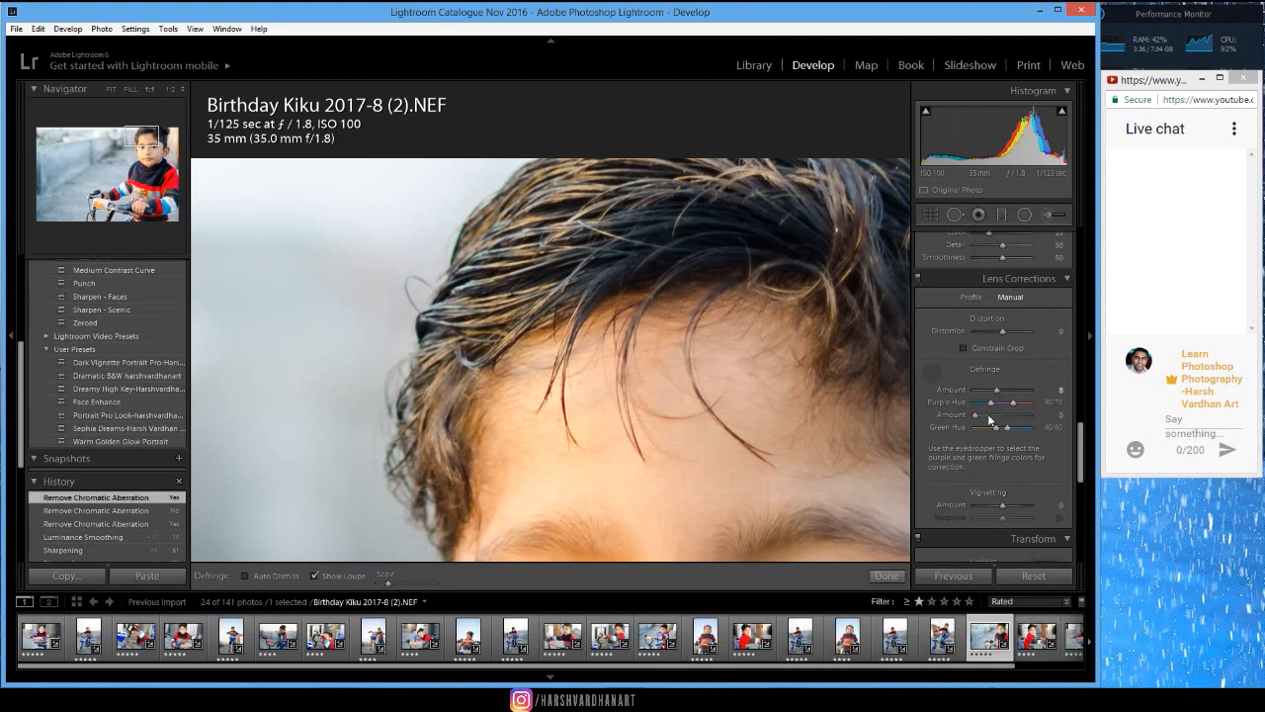
left_click_drag(989, 419, 986, 419)
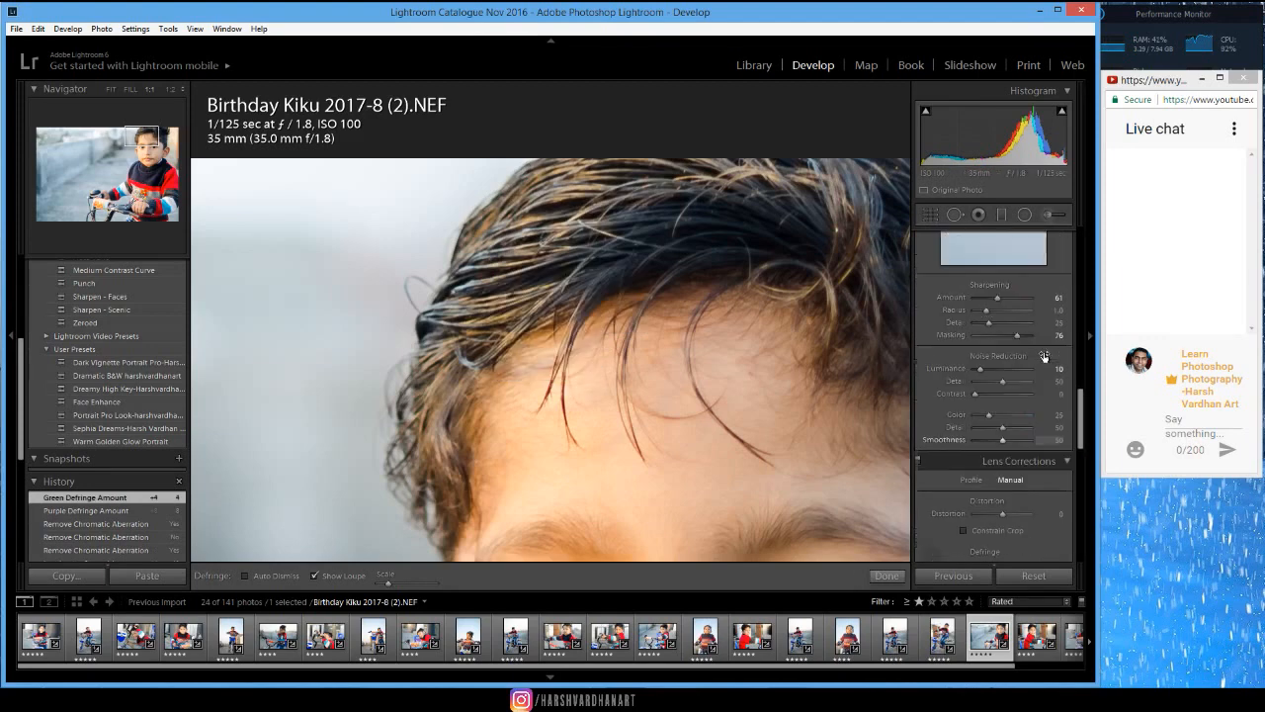
Enable Profile Corrections for the lens, comparing the whole photo with the correction off and on
scroll(988, 356, "up", 2)
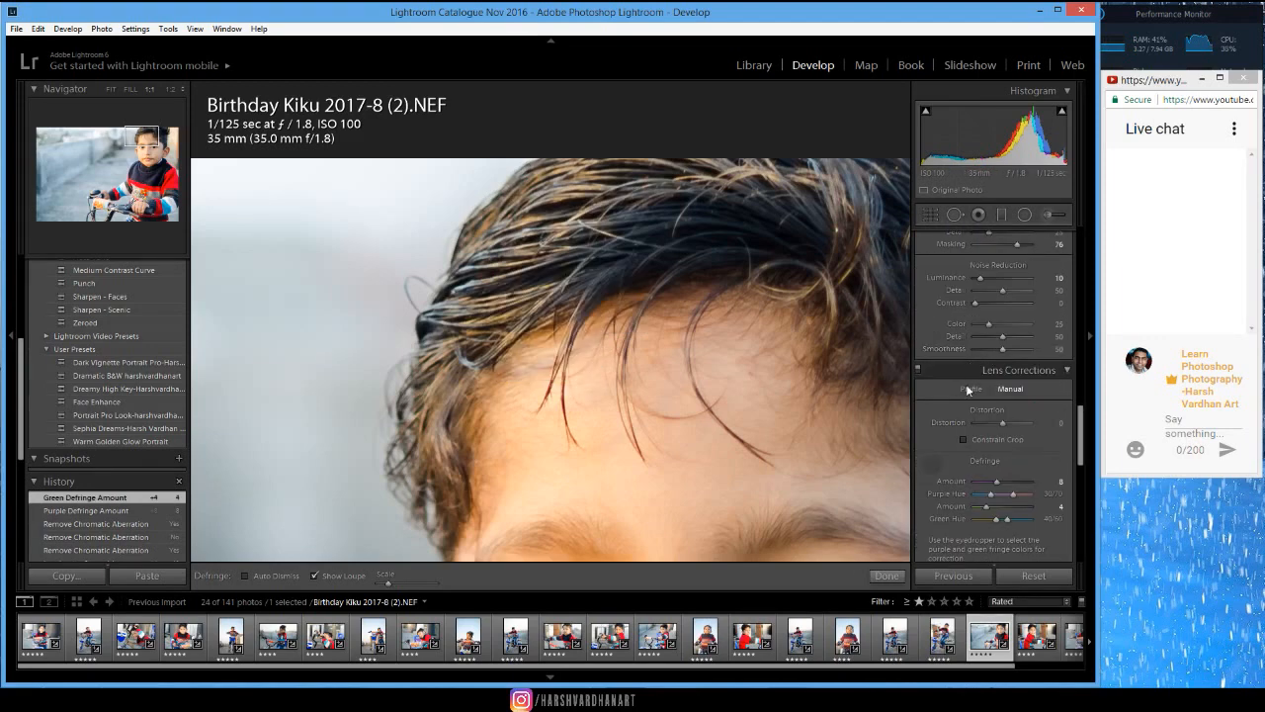
left_click(972, 388)
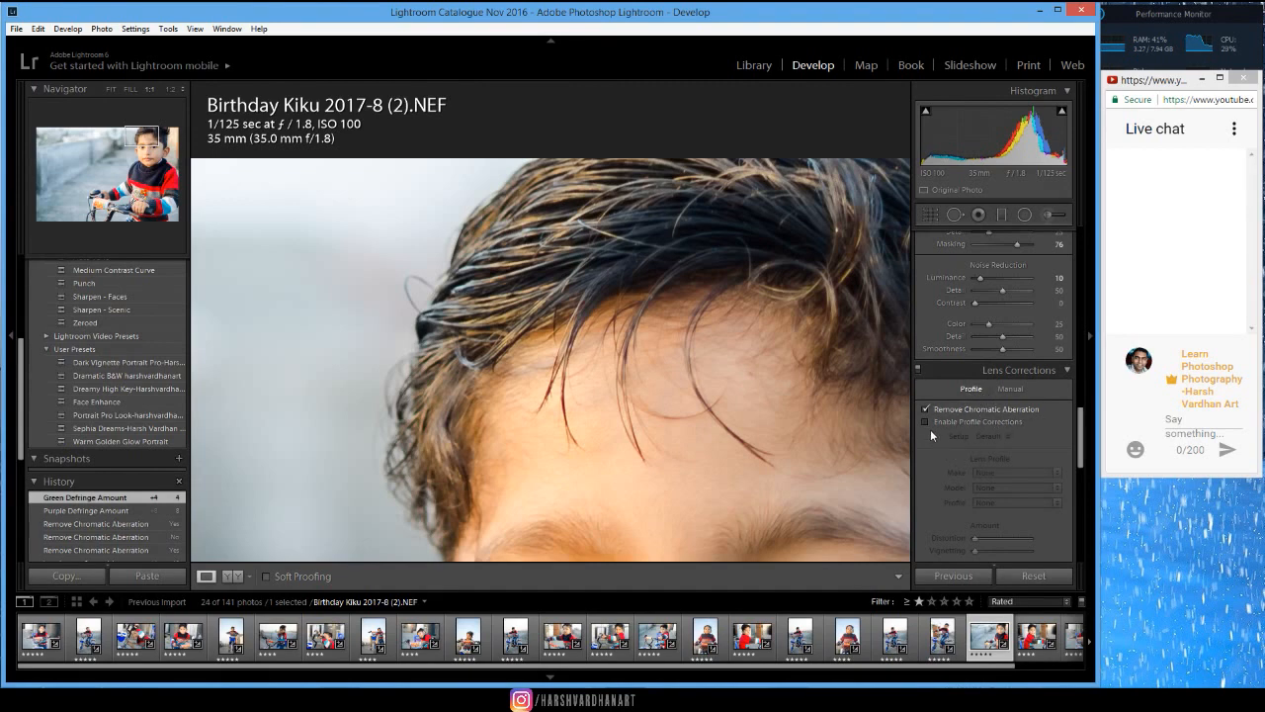
left_click(925, 423)
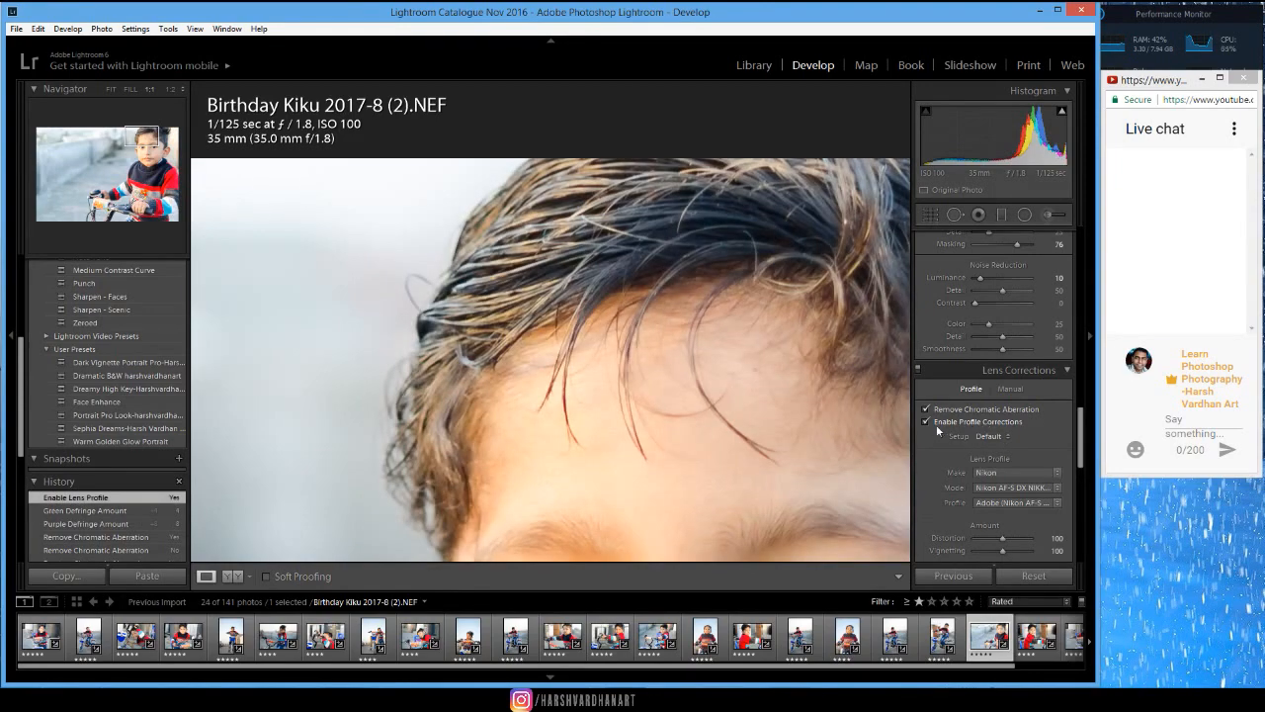
key("z")
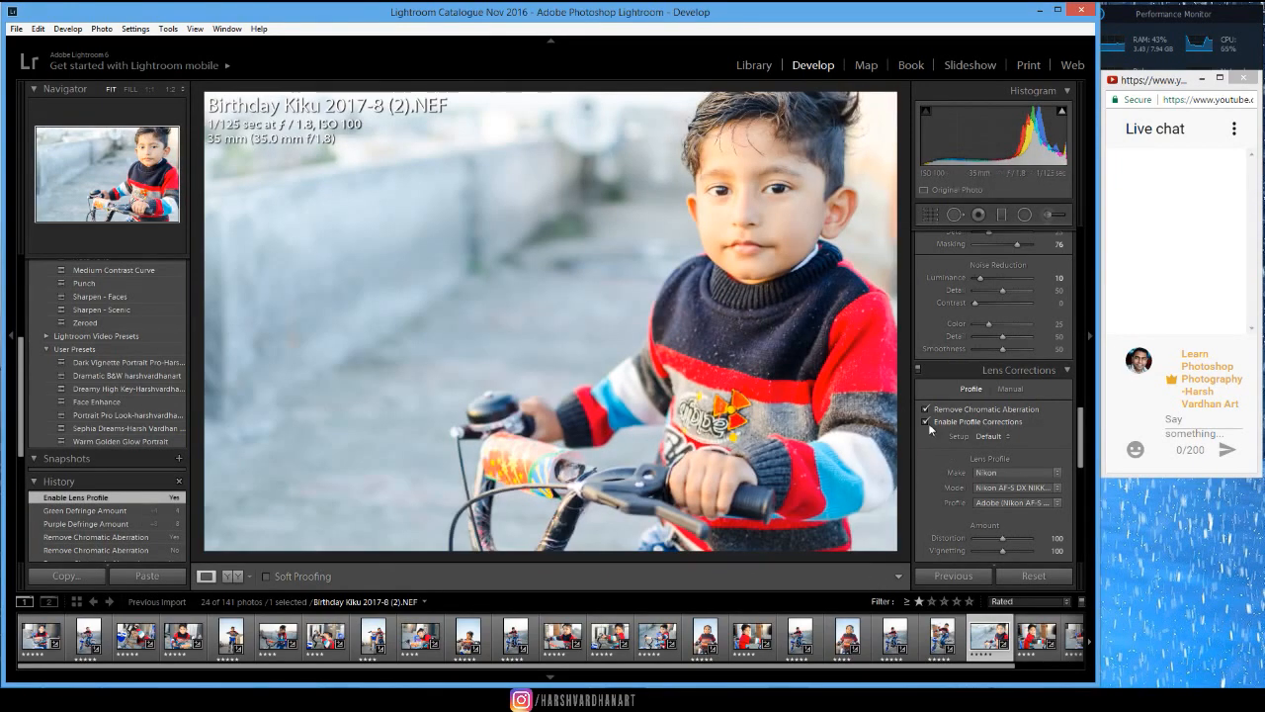
left_click(927, 423)
left_click(927, 423)
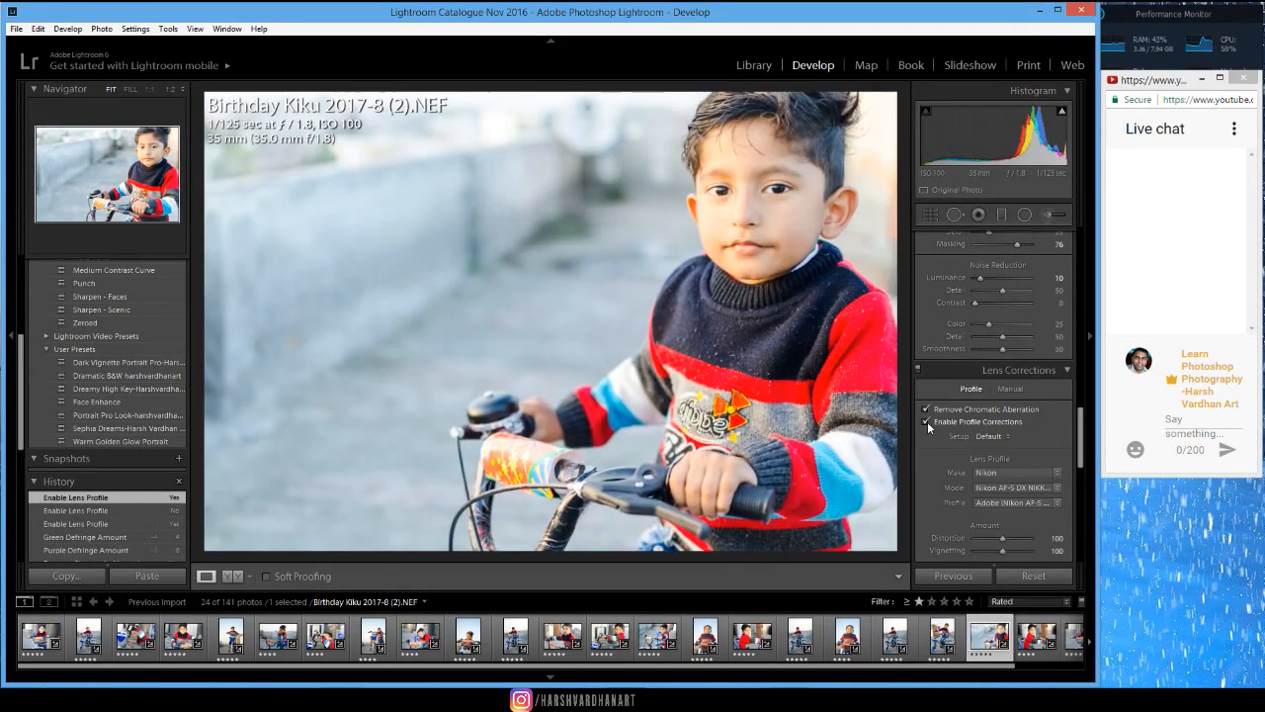
left_click(927, 423)
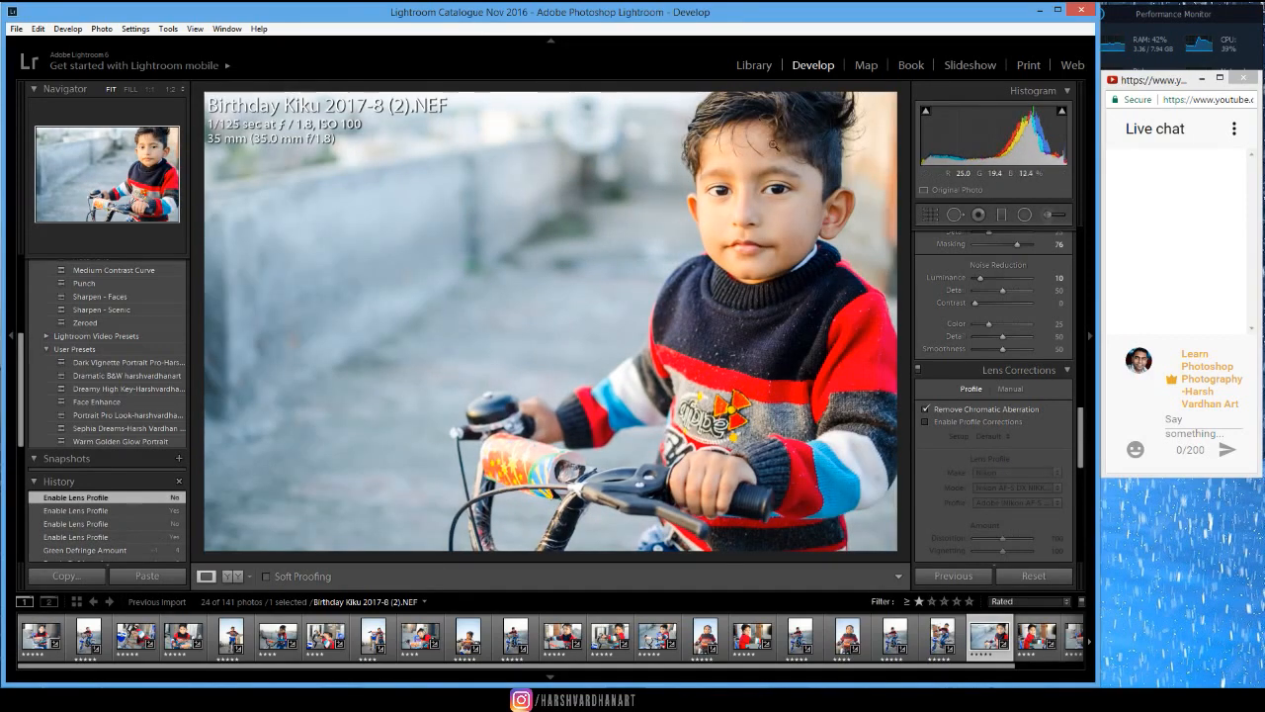
left_click(924, 422)
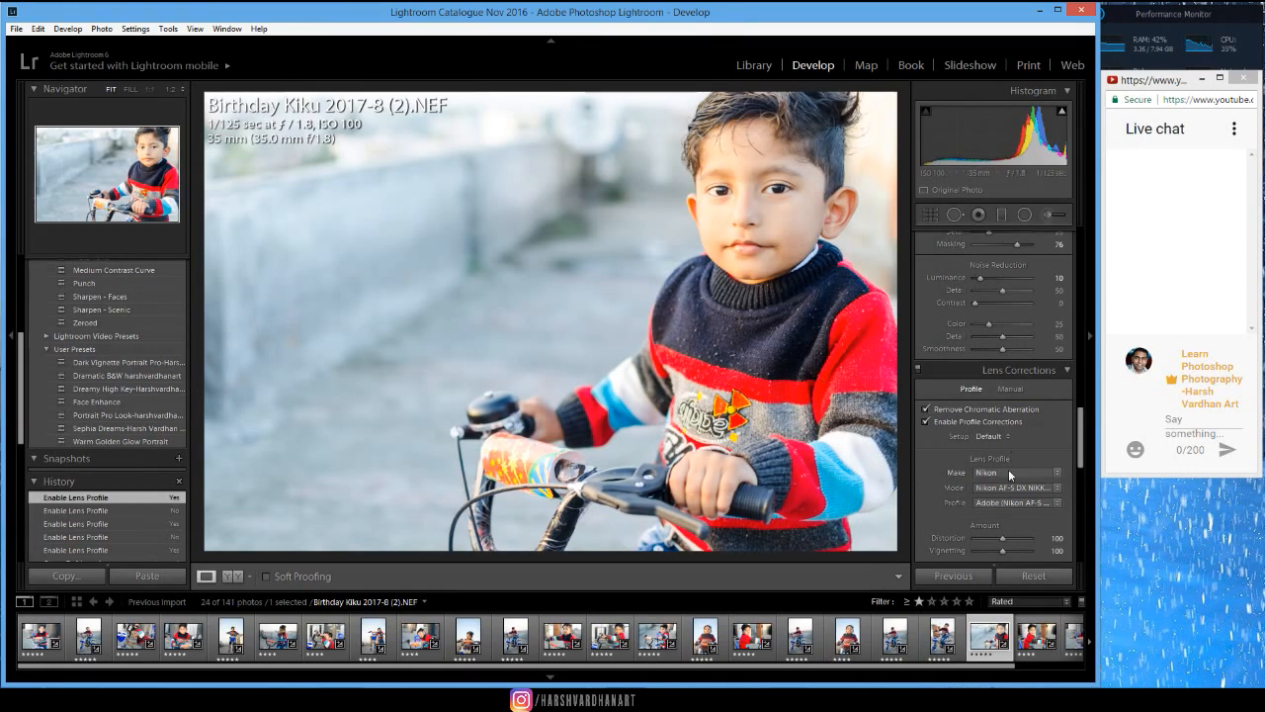
Set the photo's Exposure to -0.48 and Contrast to +10
scroll(1014, 471, "up", 3)
scroll(1013, 471, "up", 6)
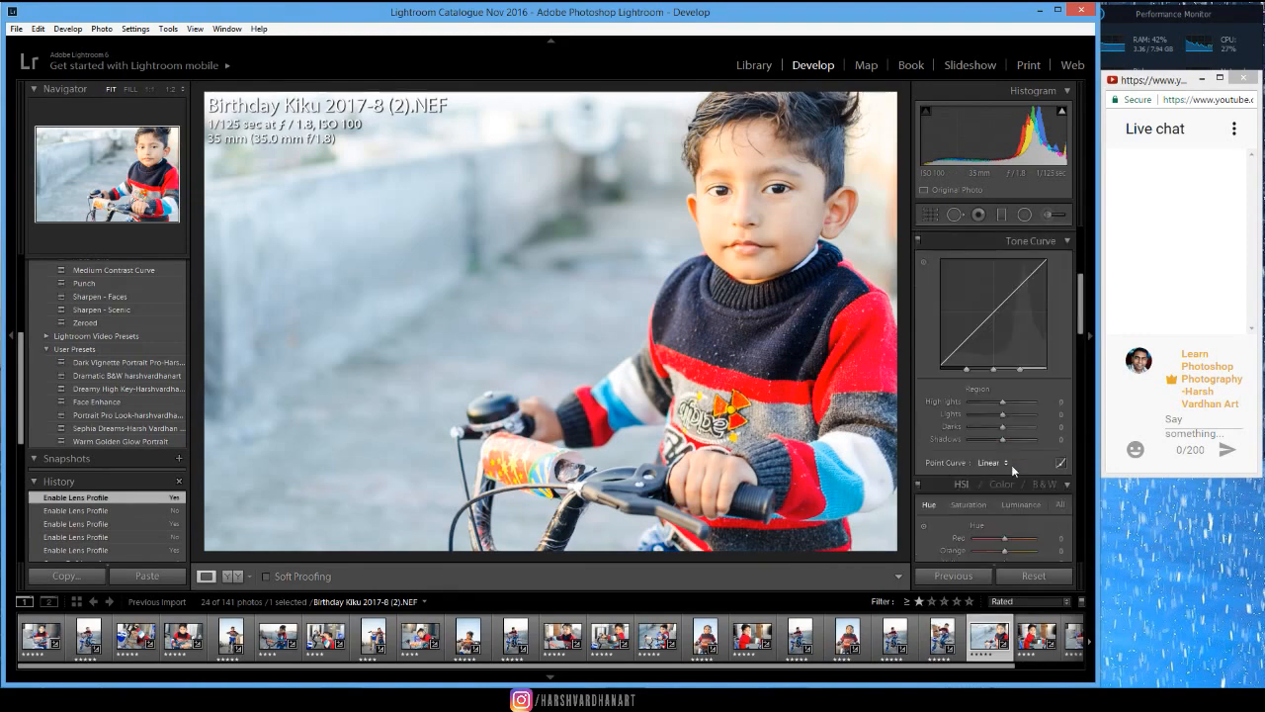
scroll(1018, 453, "up", 2)
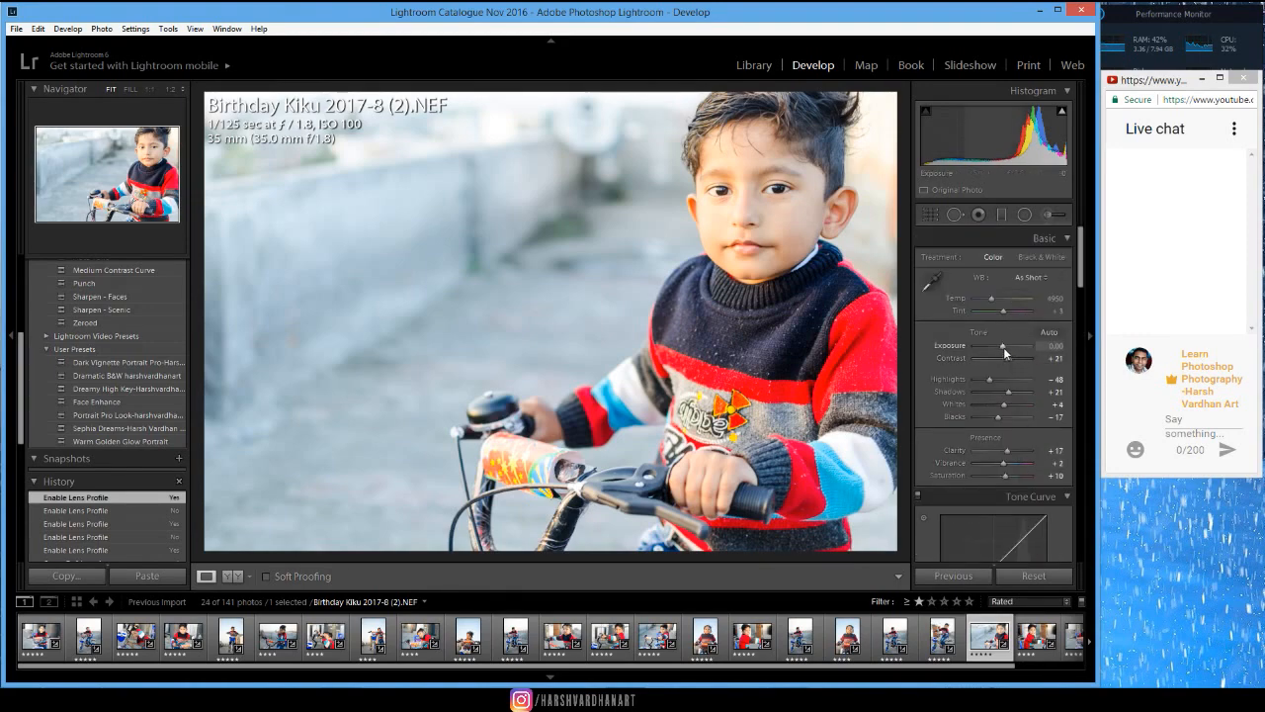
left_click_drag(1001, 347, 998, 347)
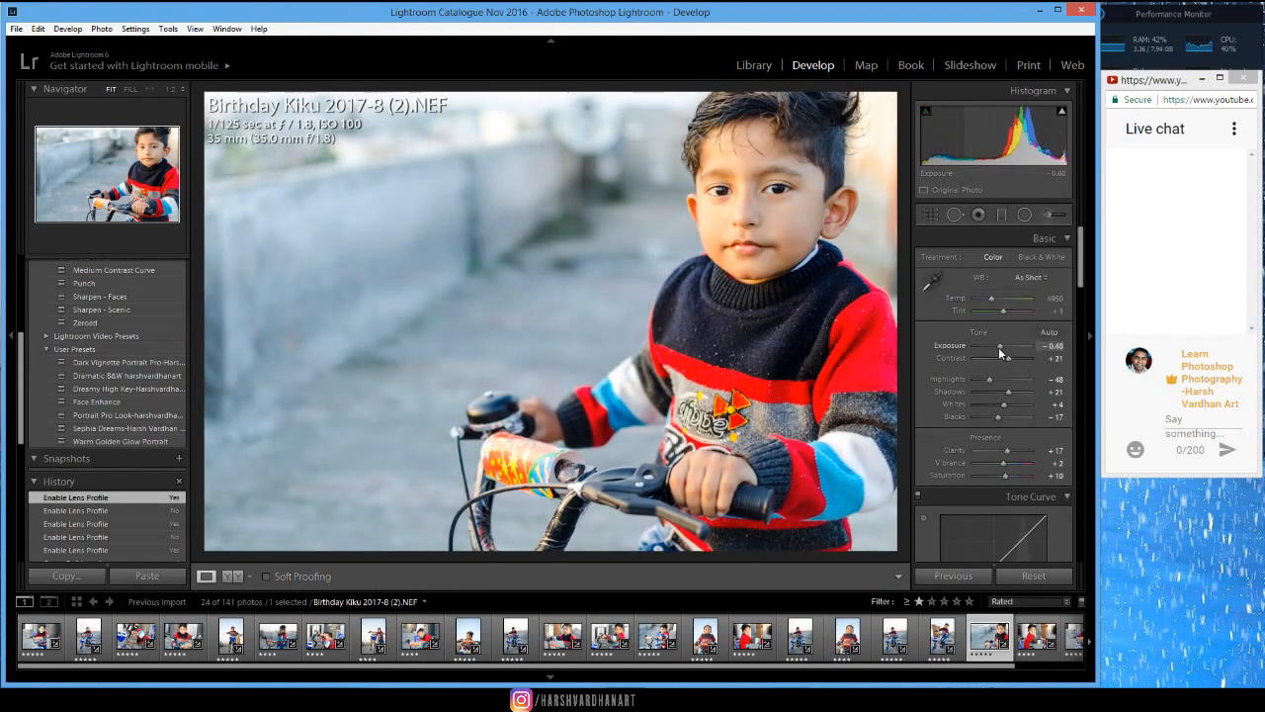
left_click_drag(998, 346, 1008, 363)
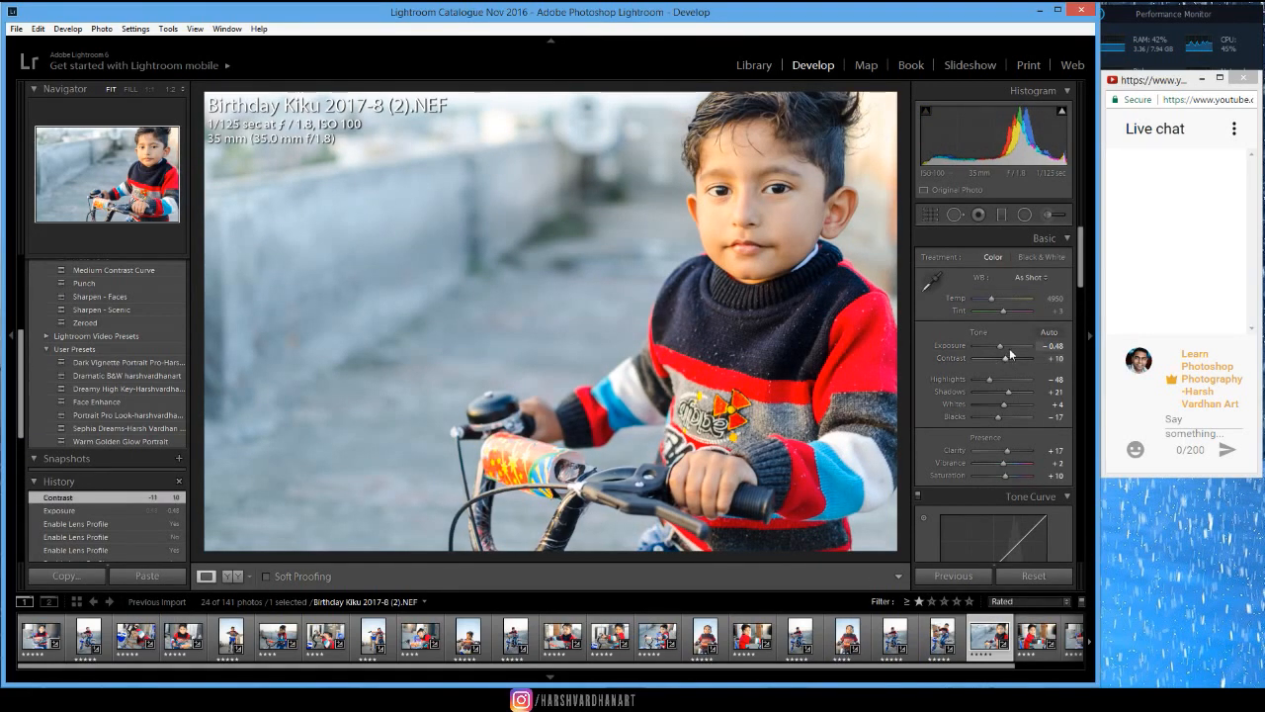
Try a Post-Crop Vignetting Amount of +5 and reset it to 0
scroll(1035, 452, "down", 5)
scroll(1036, 453, "down", 2)
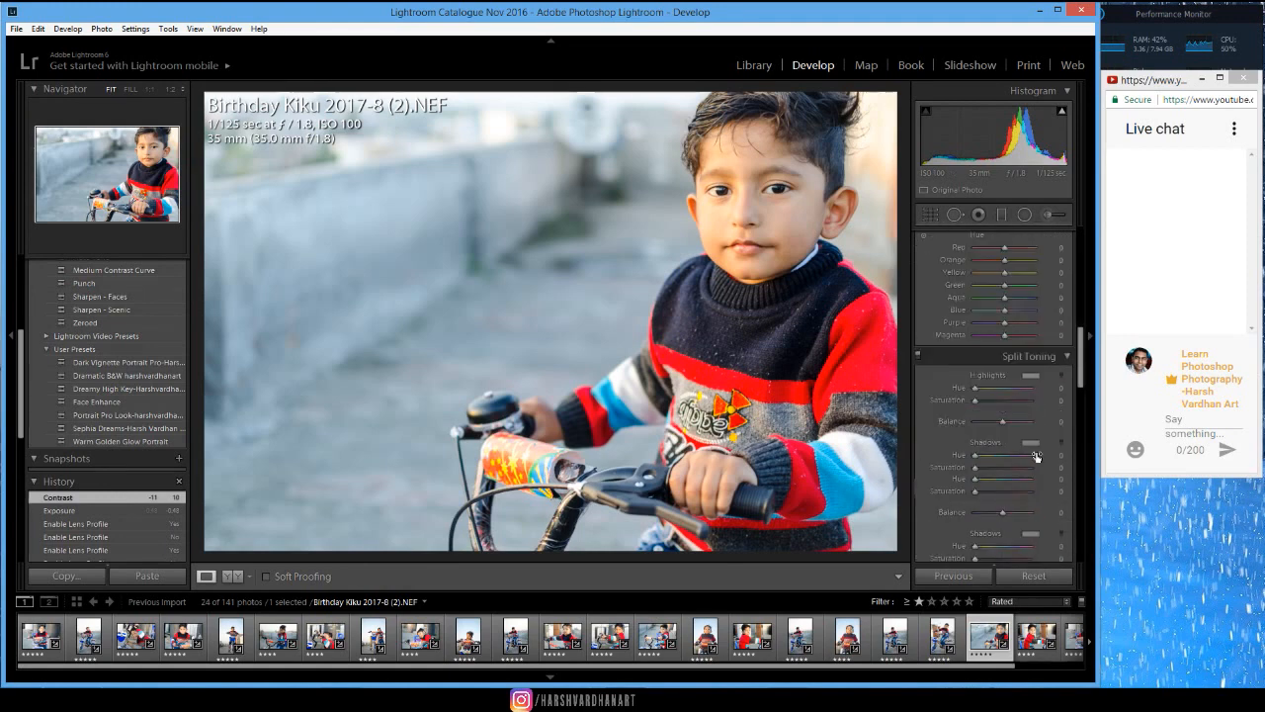
scroll(1036, 456, "down", 4)
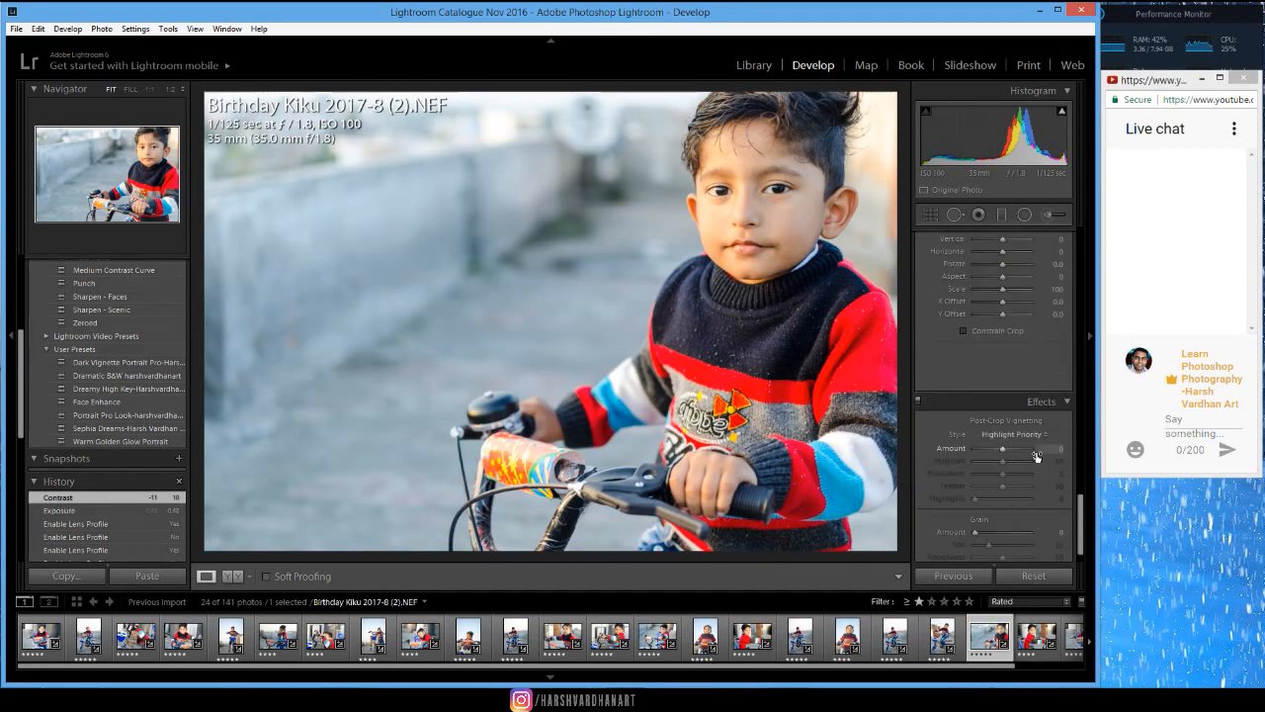
scroll(1036, 455, "down", 1)
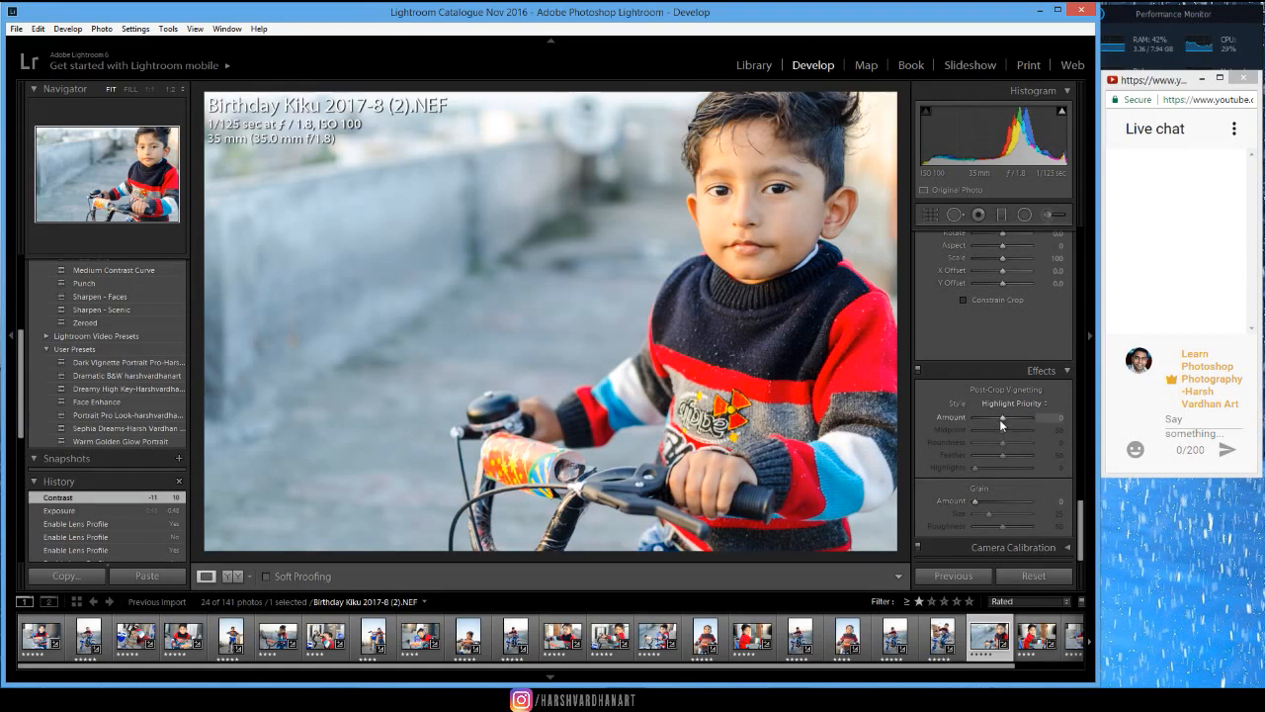
left_click_drag(1001, 418, 1002, 417)
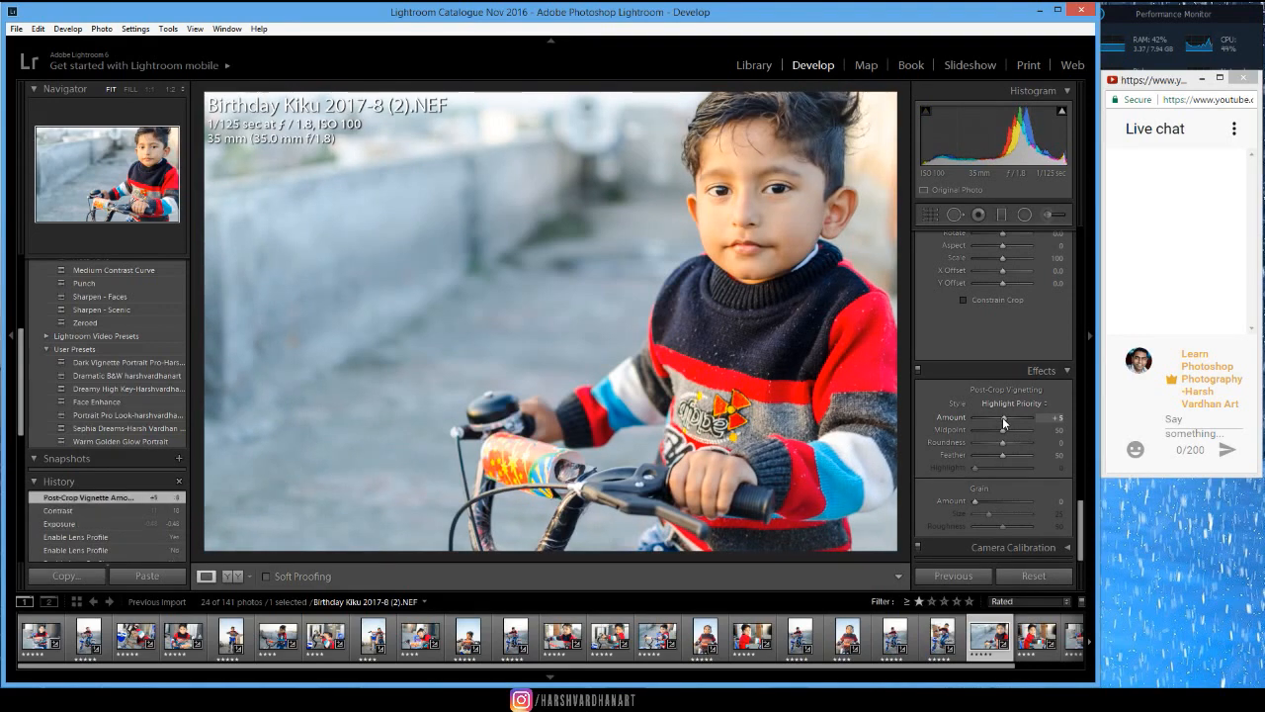
double_click(1002, 417)
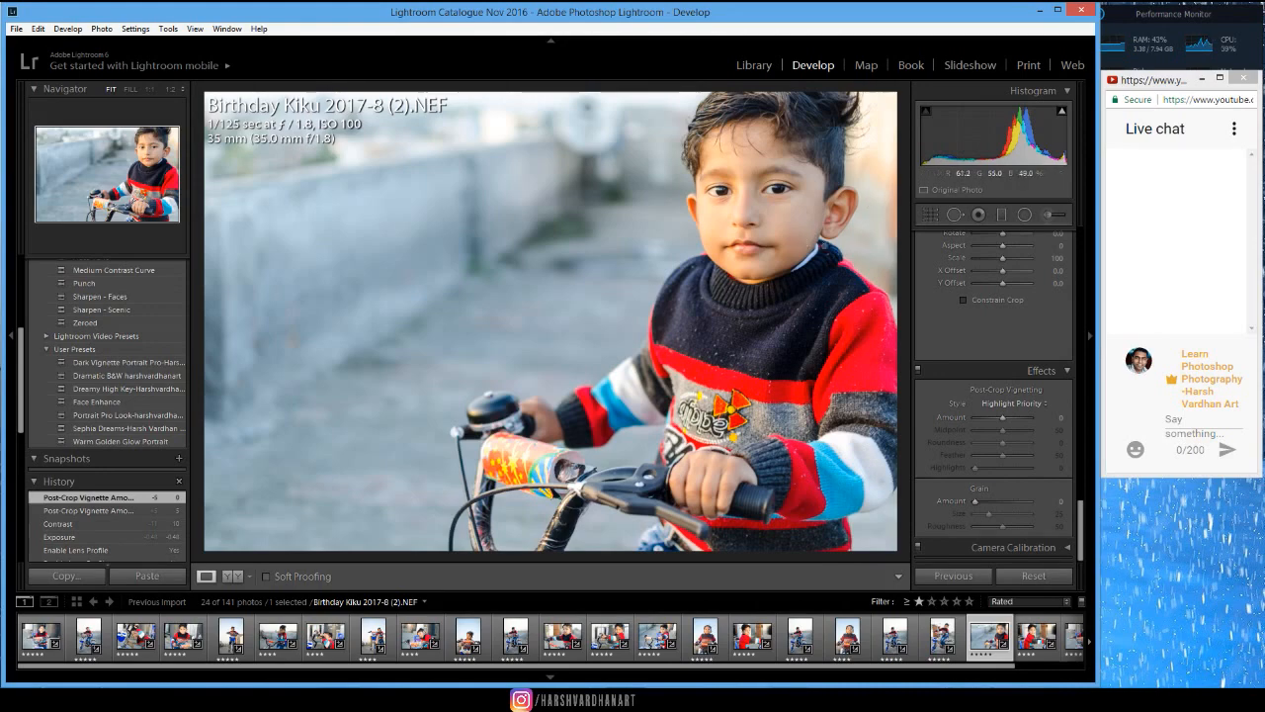
Heal the blemishes on the bridge of the nose, the cheek and the nostril edge with the Spot Removal tool at Size 11
left_click_drag(818, 249, 791, 291)
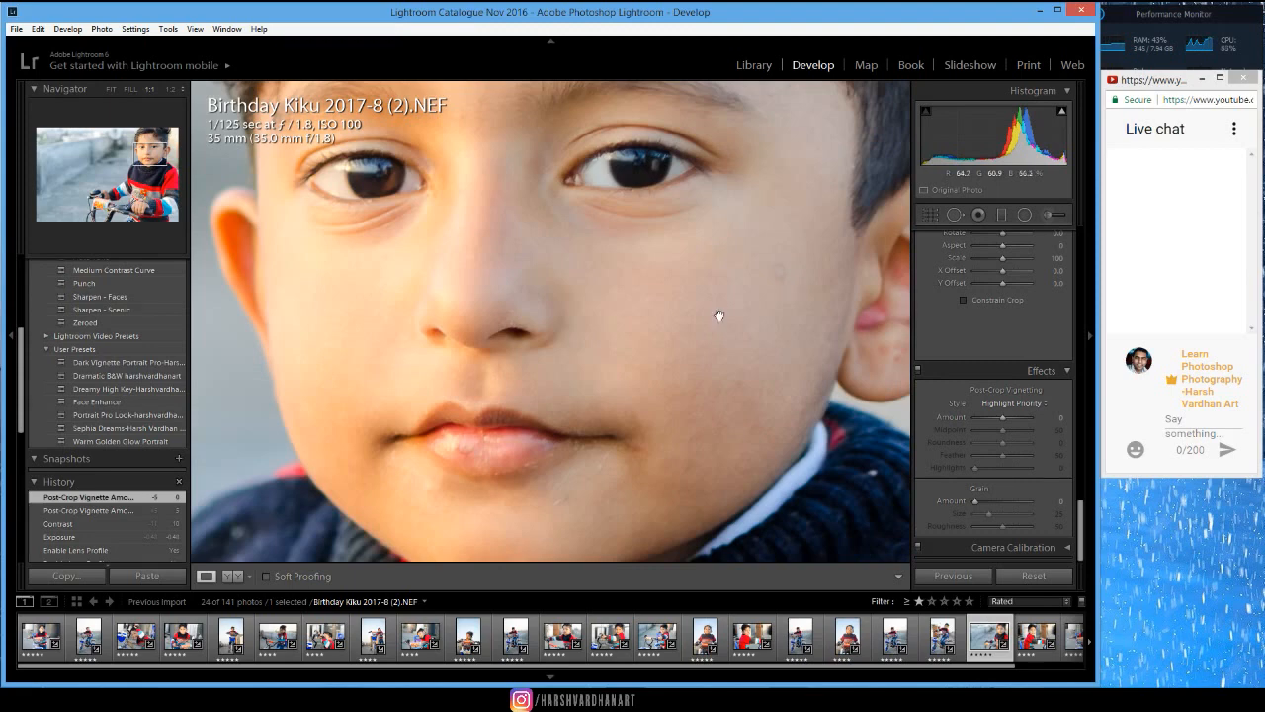
left_click(954, 216)
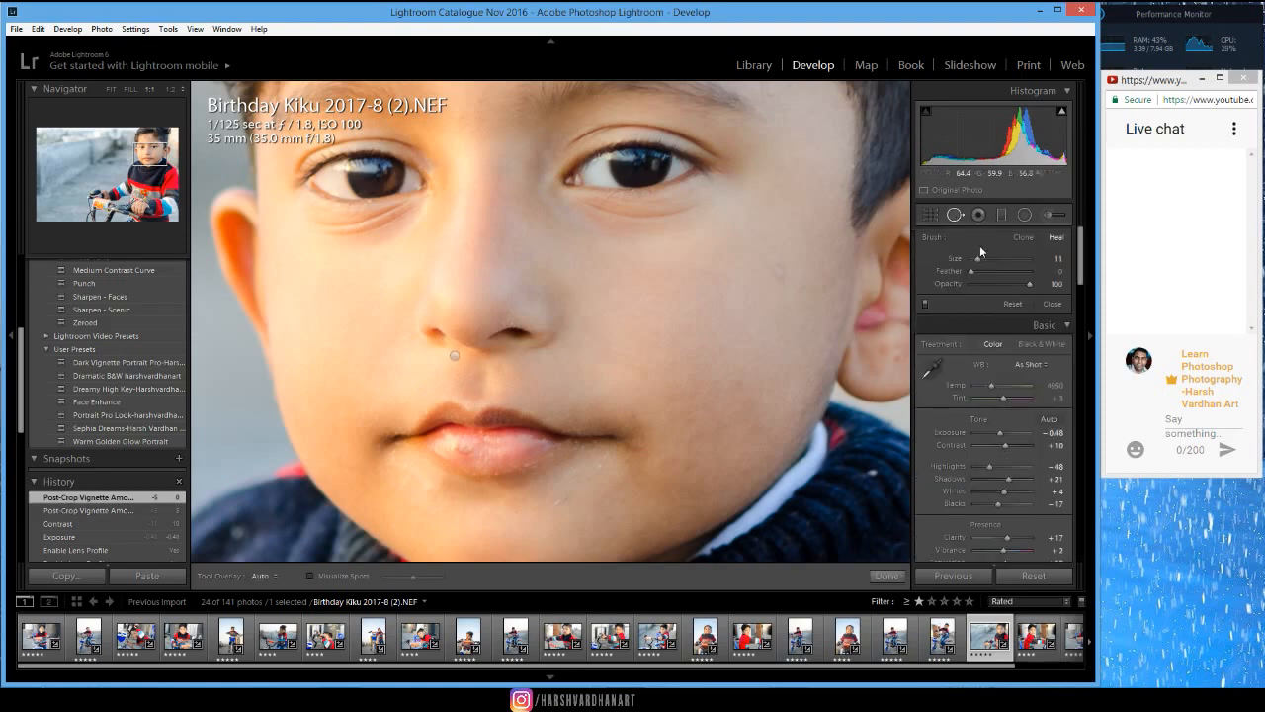
left_click(472, 254)
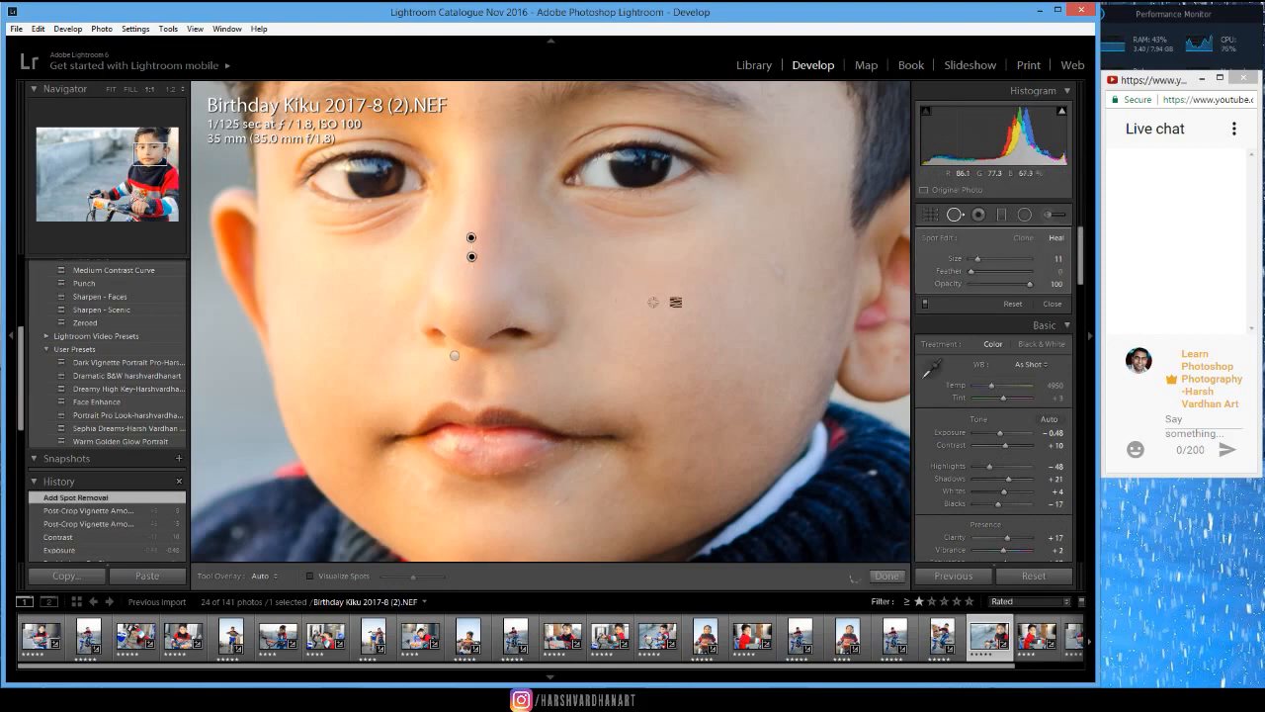
left_click(775, 270)
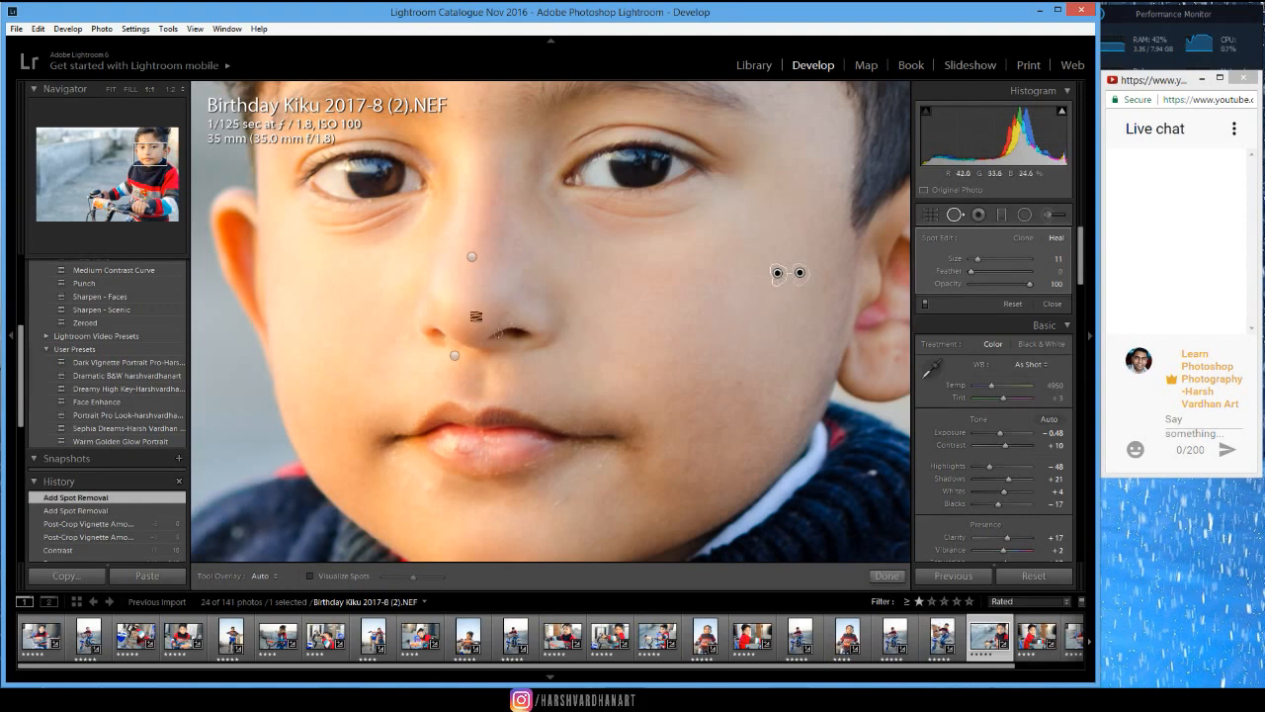
left_click_drag(506, 323, 523, 322)
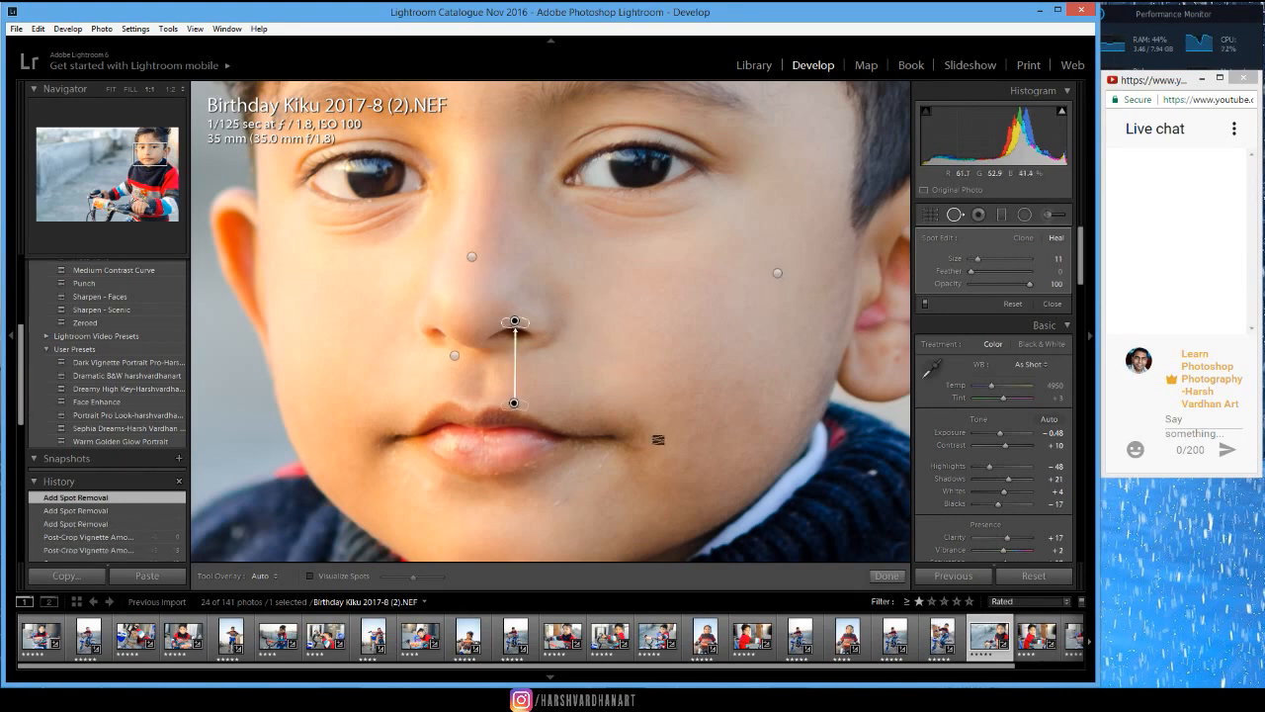
Heal the marks on the chin, below the lower lip and at the mouth corner with the Spot Removal tool
mouse_move(567, 500)
left_mouse_down()
mouse_move(556, 502)
mouse_move(556, 474)
mouse_move(584, 460)
mouse_move(586, 479)
mouse_move(613, 450)
left_mouse_up()
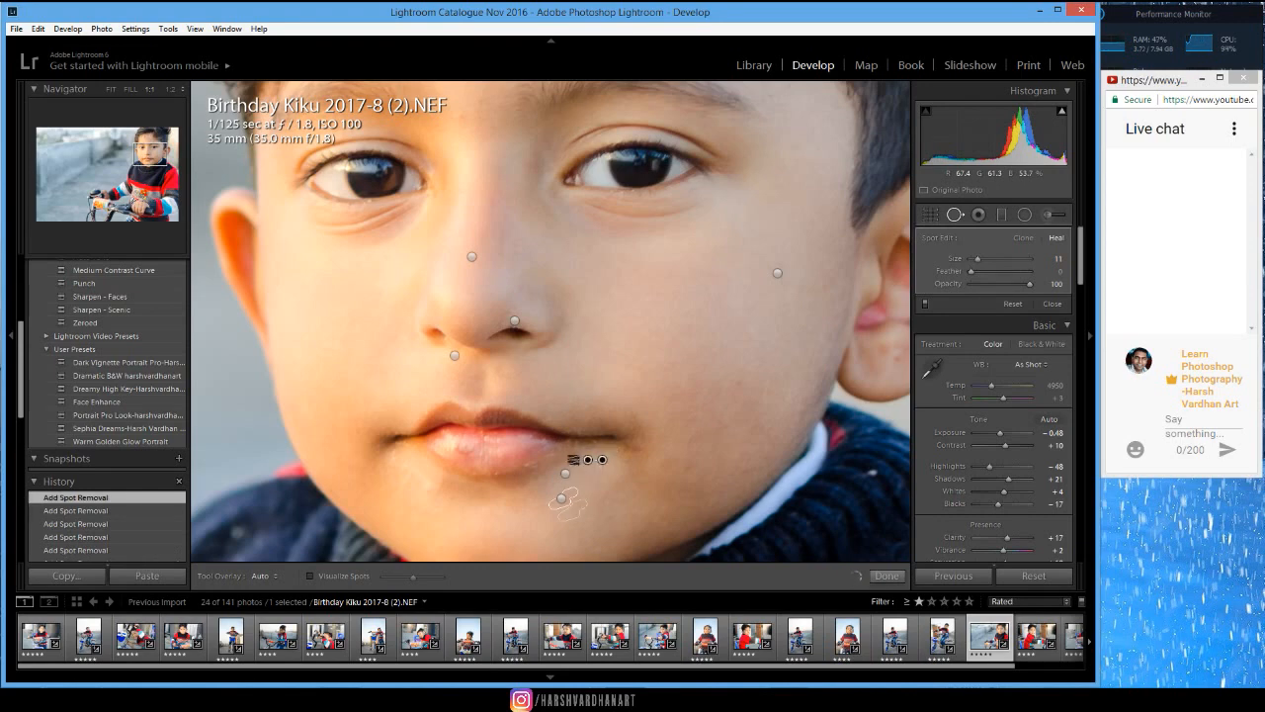
left_click_drag(573, 459, 593, 451)
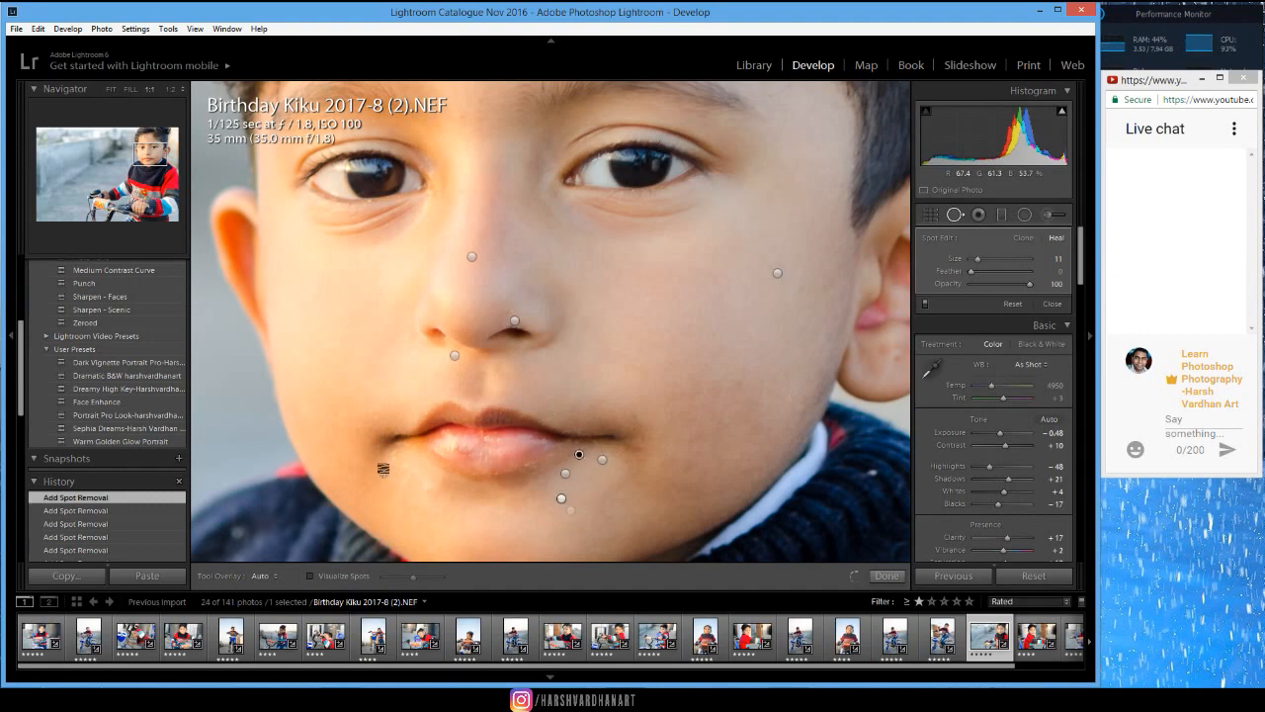
left_click_drag(394, 452, 392, 457)
Heal the remaining marks along the lower lip and its edge, and set the healing brush Size to 14
left_click(473, 472)
left_click(548, 455)
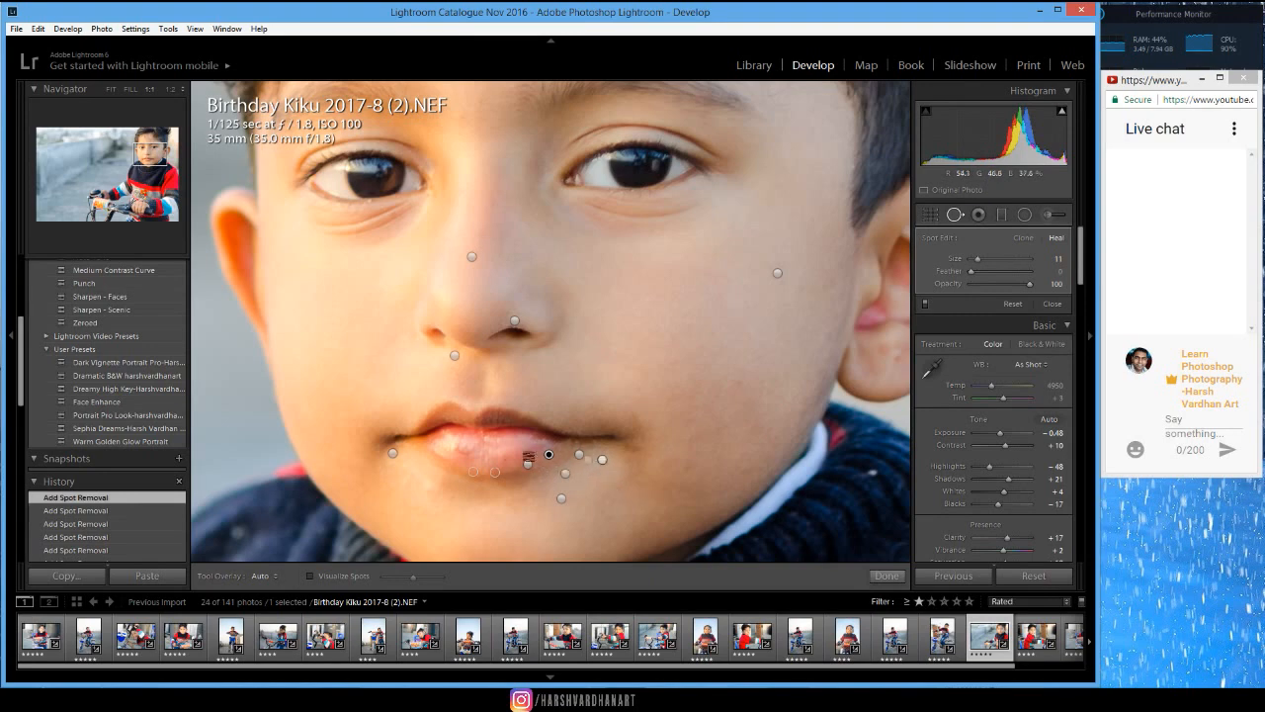
left_click(460, 450)
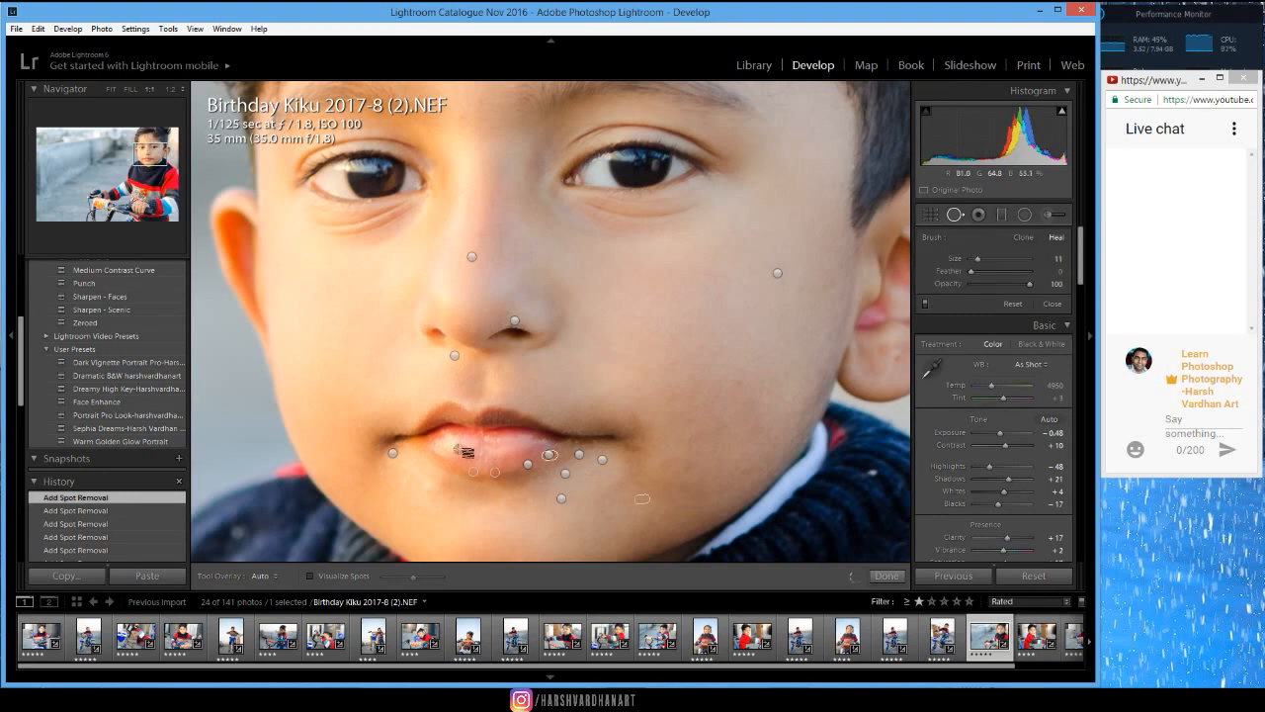
key("Delete")
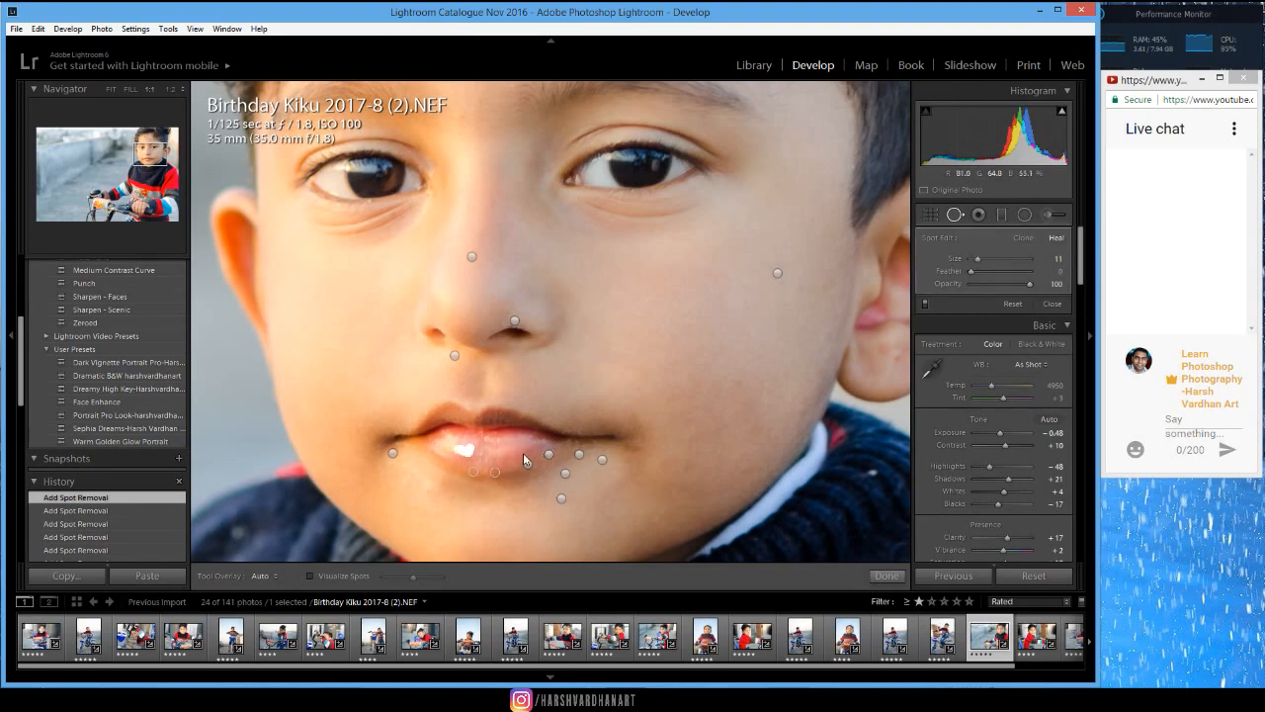
left_click(463, 451)
scroll(626, 449, "up", 3)
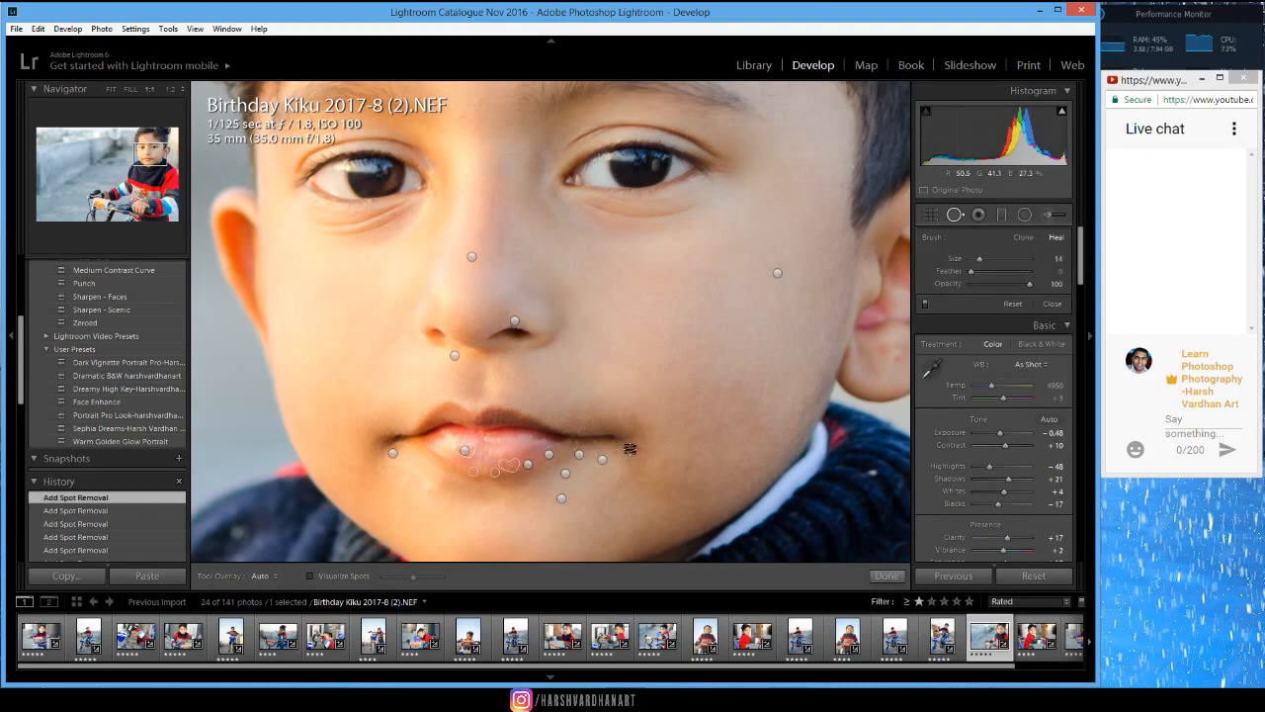
Heal the marks beside the mouth corner and on the forehead at Size 14, and finish the Spot Removal edit
left_click(633, 448)
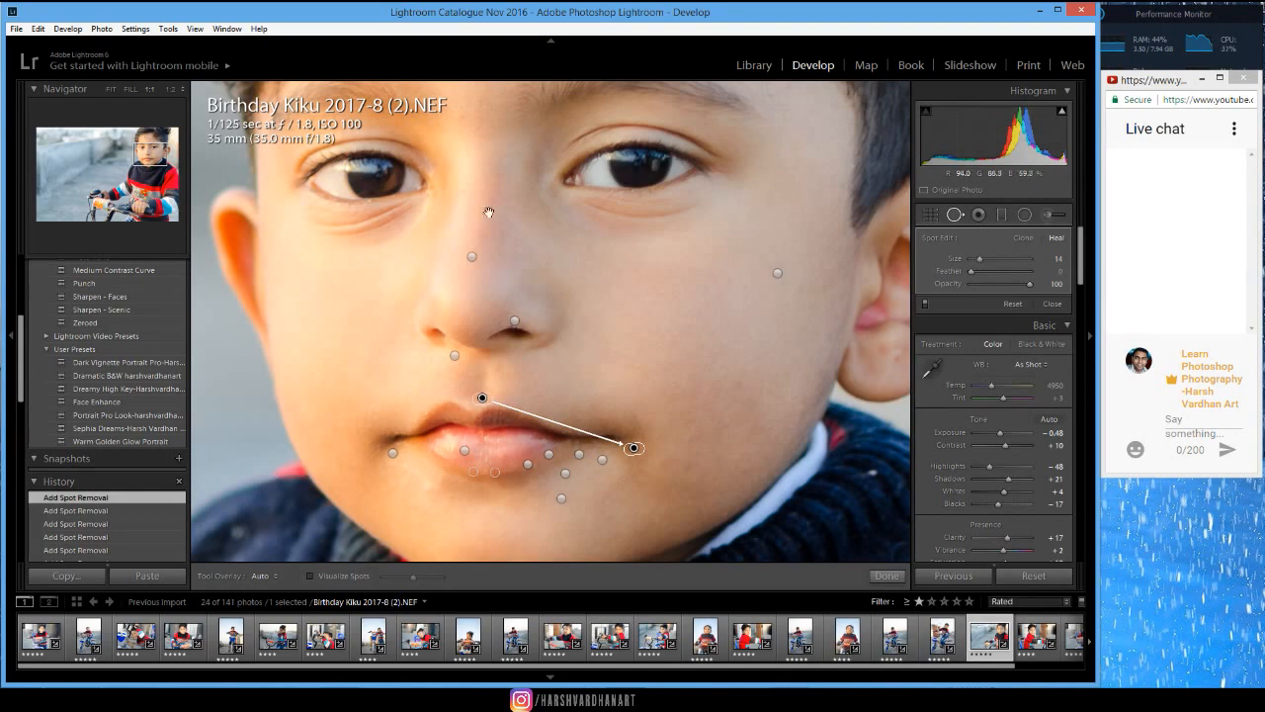
left_click_drag(498, 200, 487, 300)
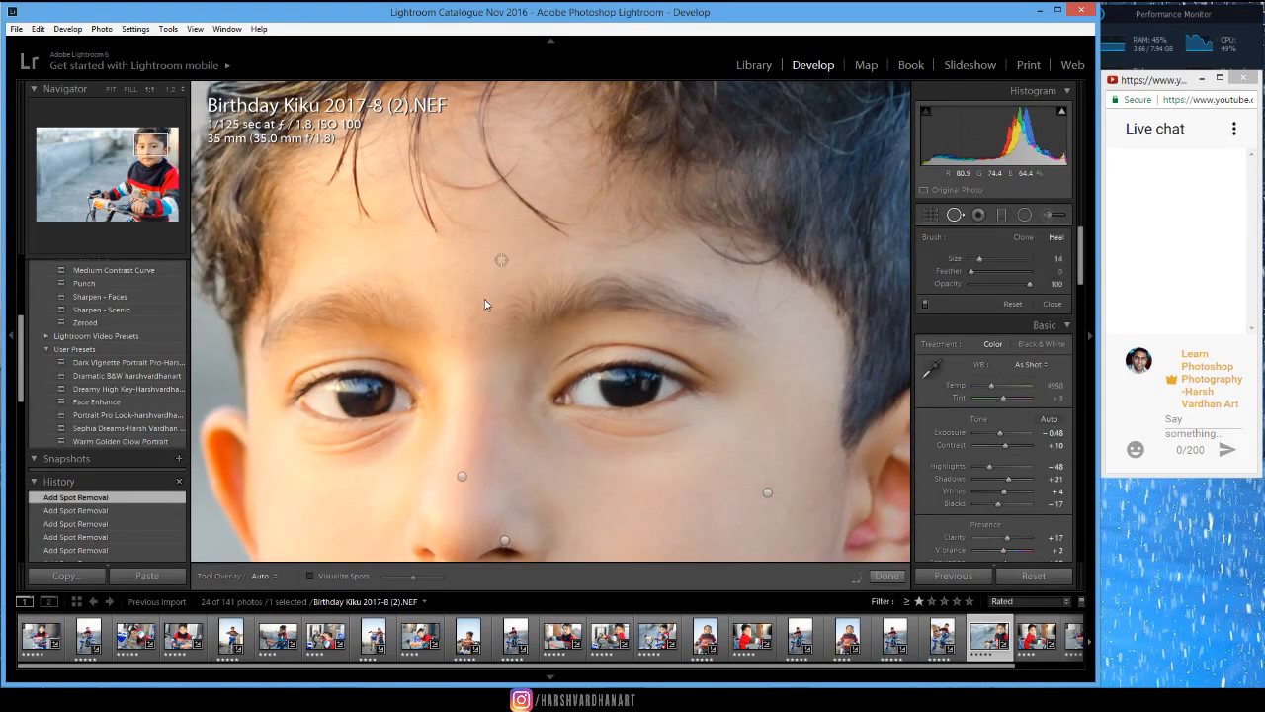
left_click(501, 260)
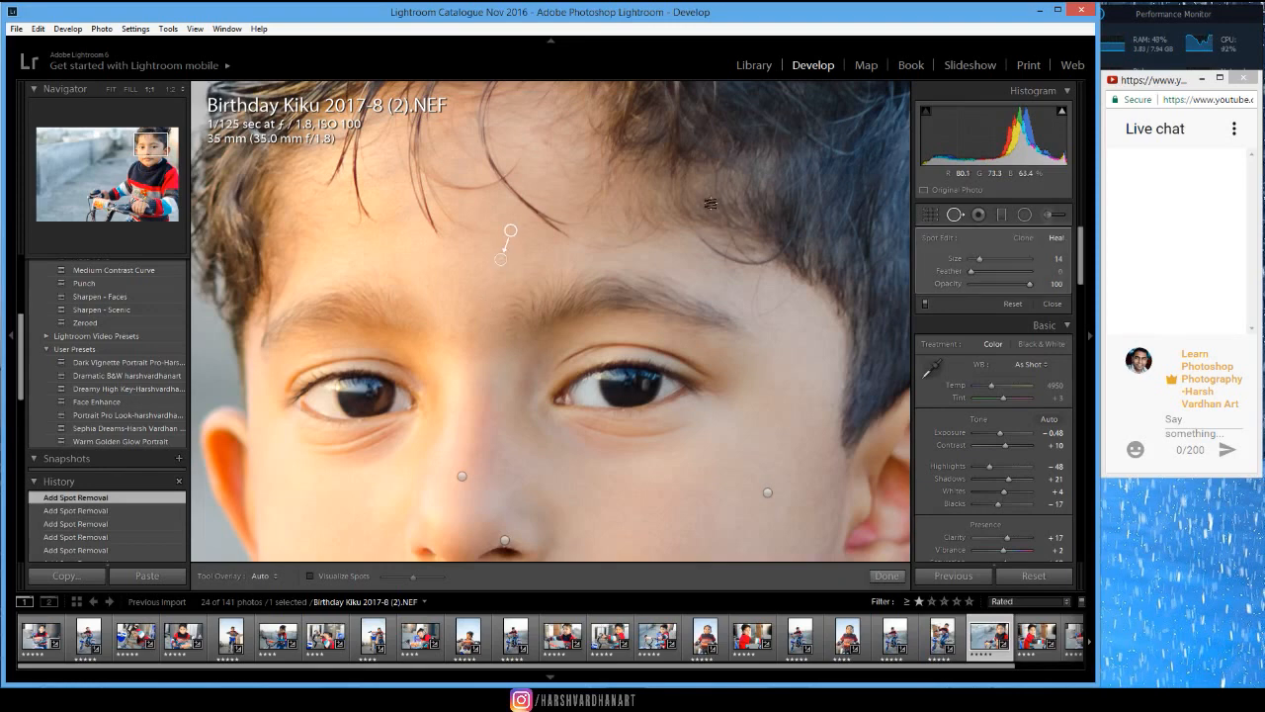
left_click(715, 206)
left_click(546, 141)
scroll(454, 427, "down", 5)
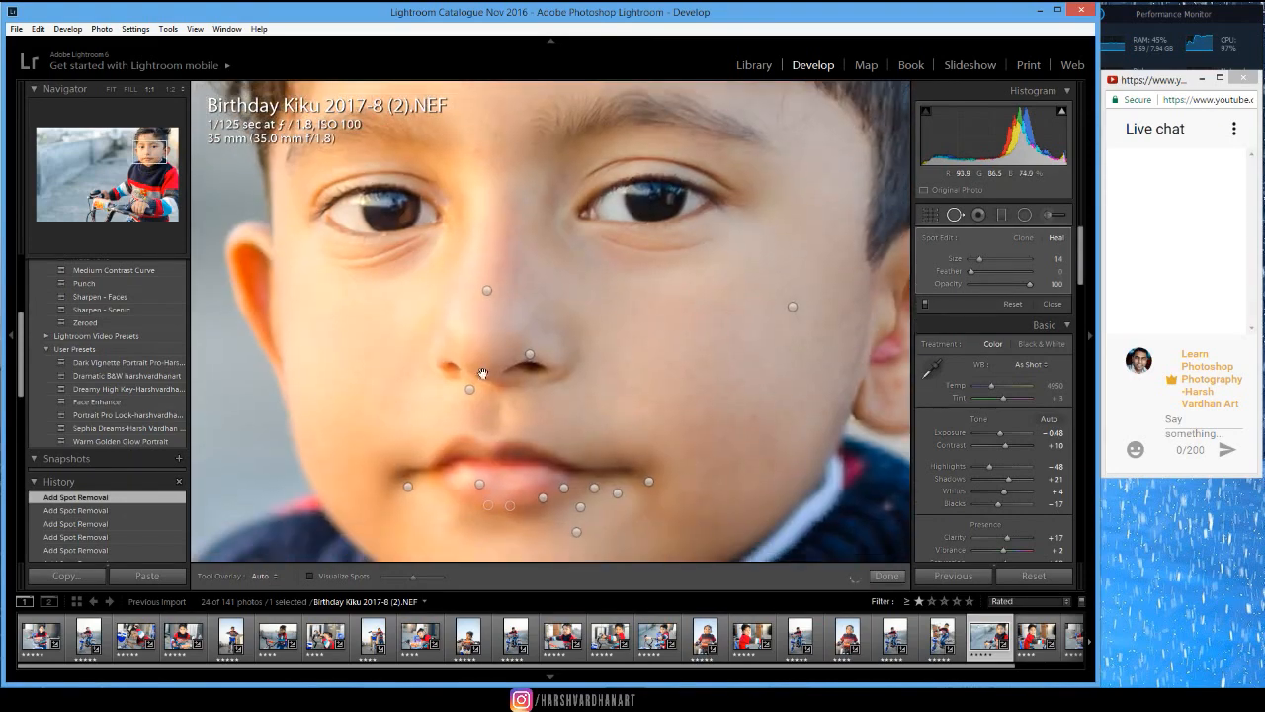
scroll(642, 405, "up", 4)
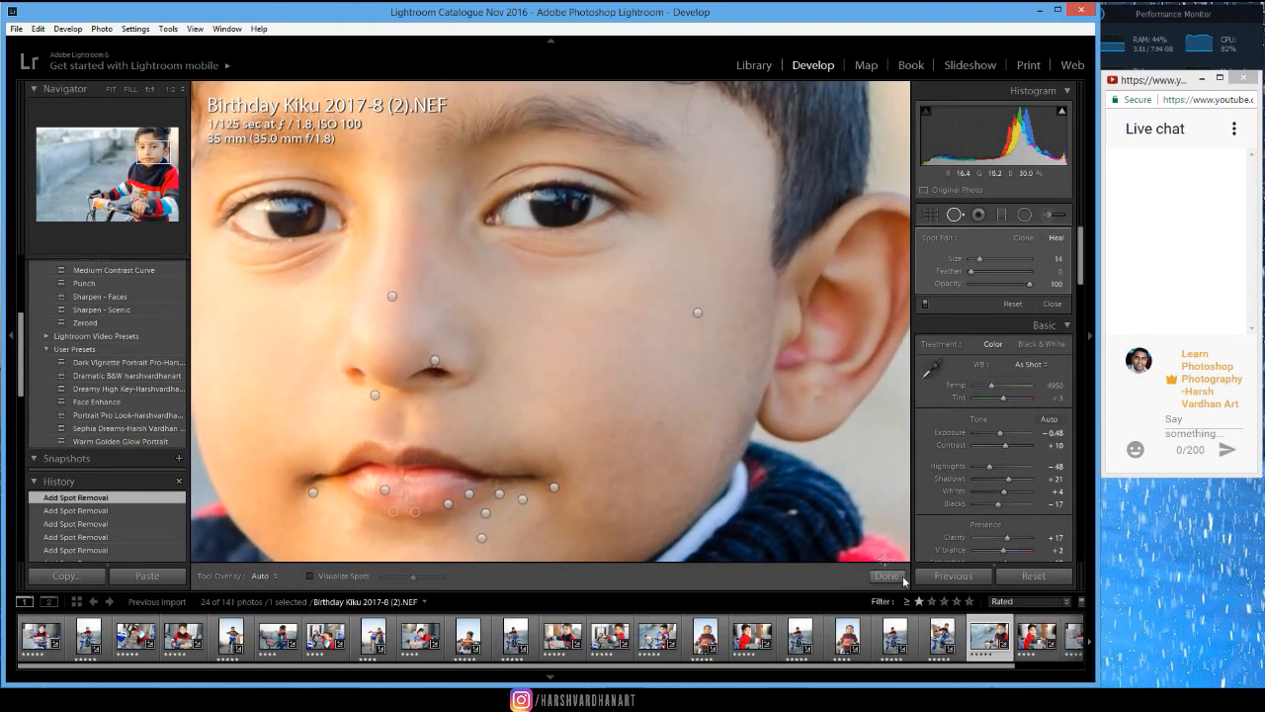
left_click(887, 575)
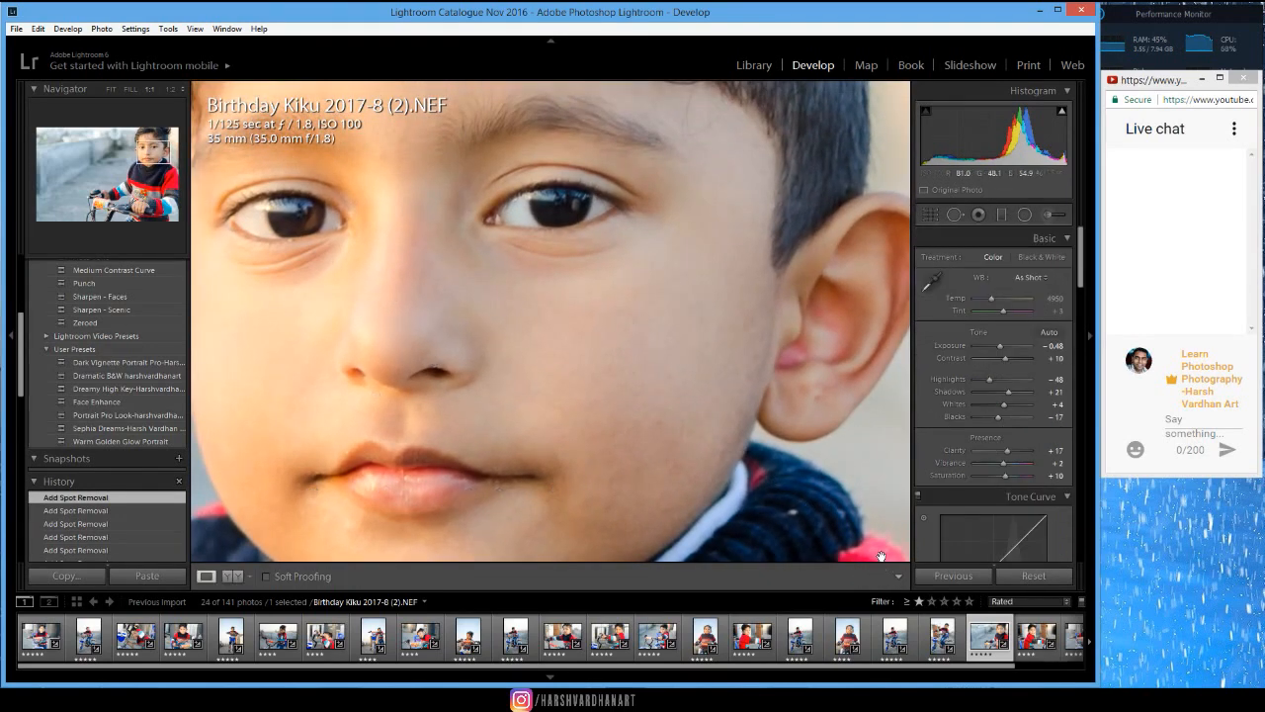
Check the healed skin across the face and activate the Adjustment Brush for a new mask
left_click_drag(547, 398, 678, 386)
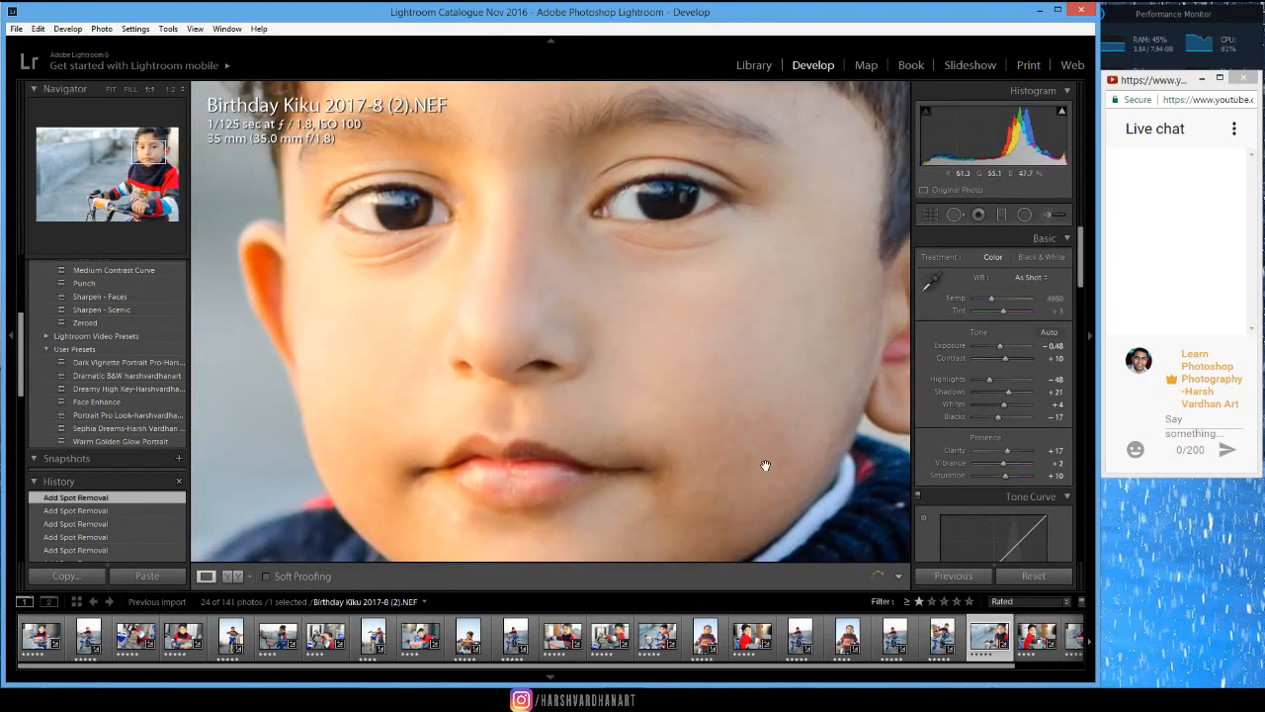
left_click_drag(599, 310, 613, 395)
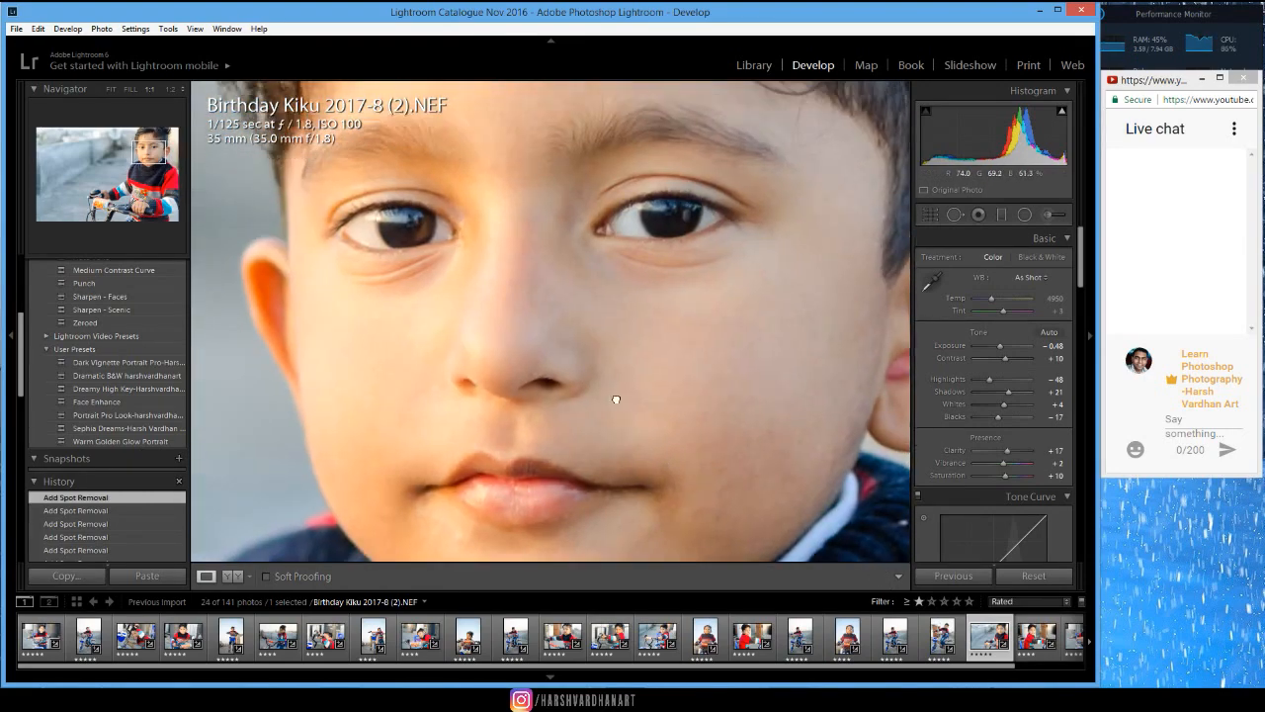
left_click_drag(571, 290, 565, 314)
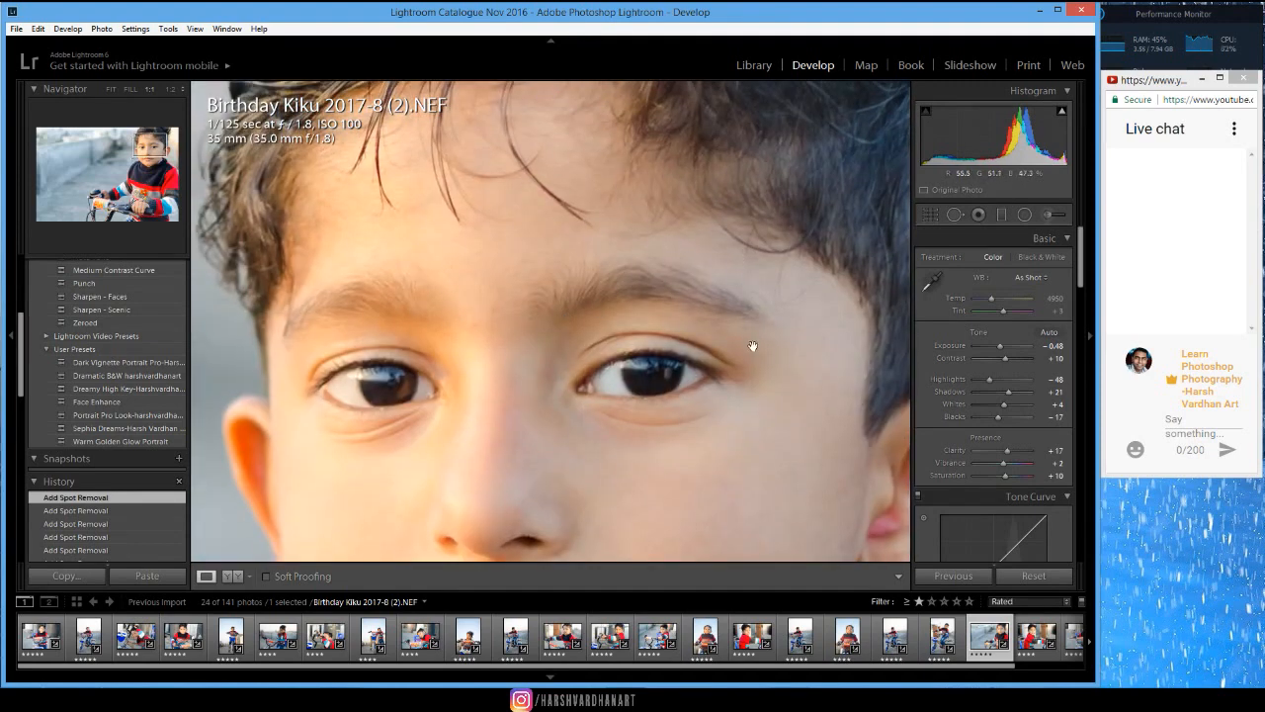
left_click_drag(773, 385, 780, 282)
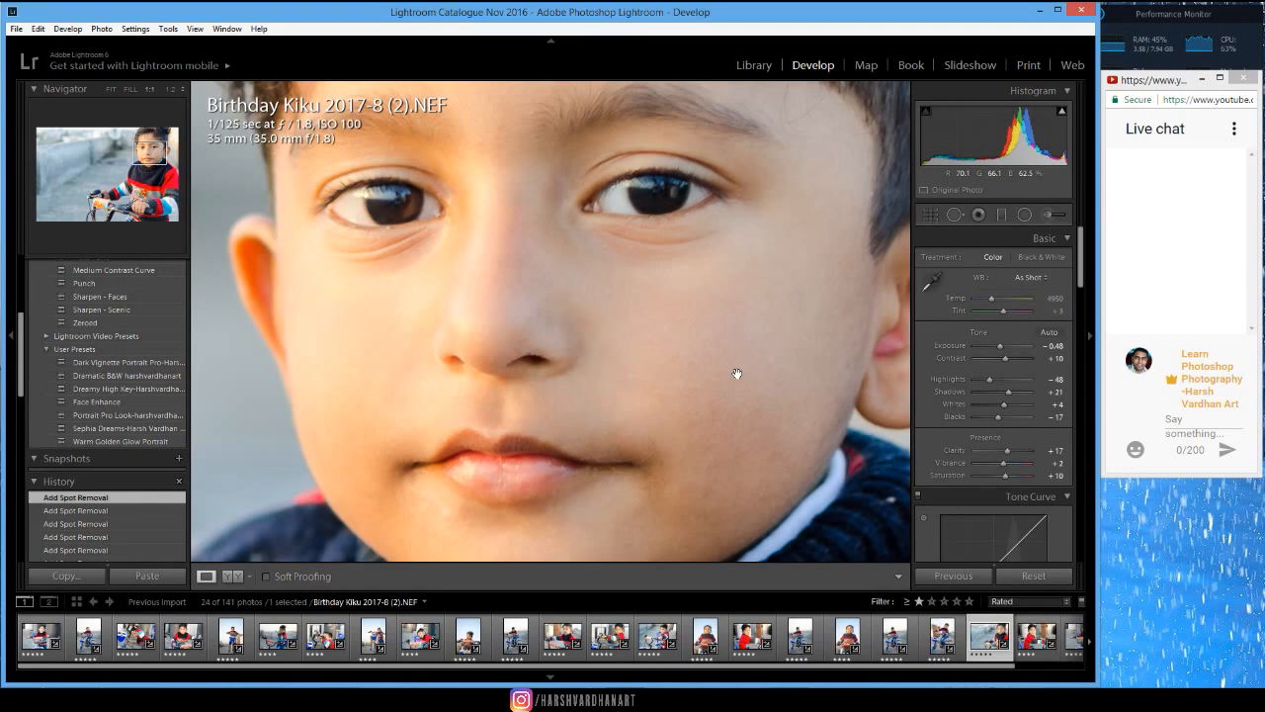
left_click(1048, 215)
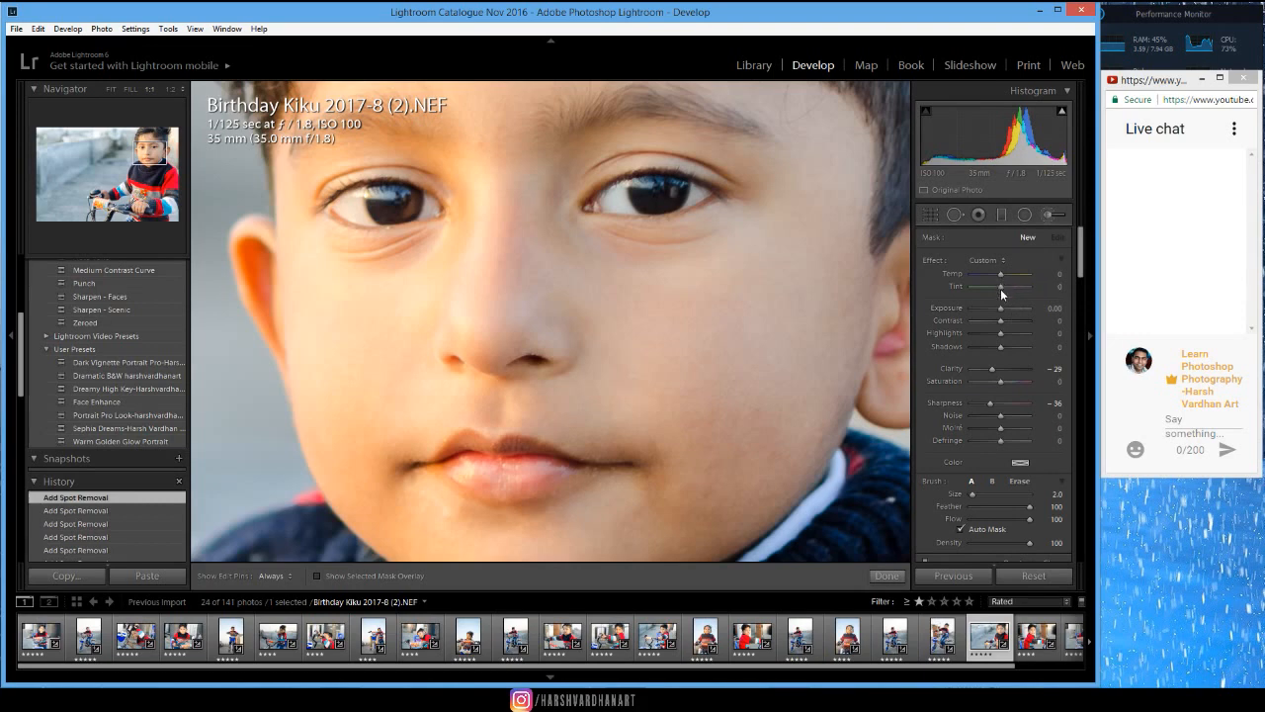
key("alt")
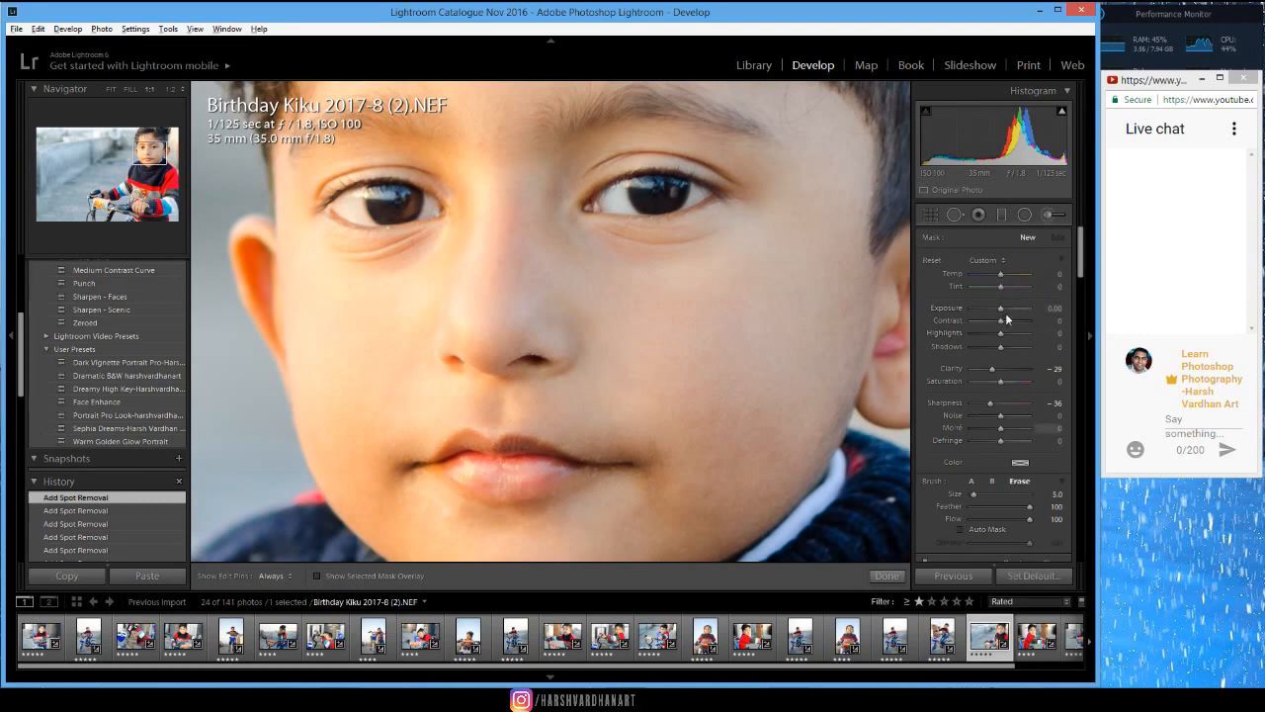
left_click(1015, 576)
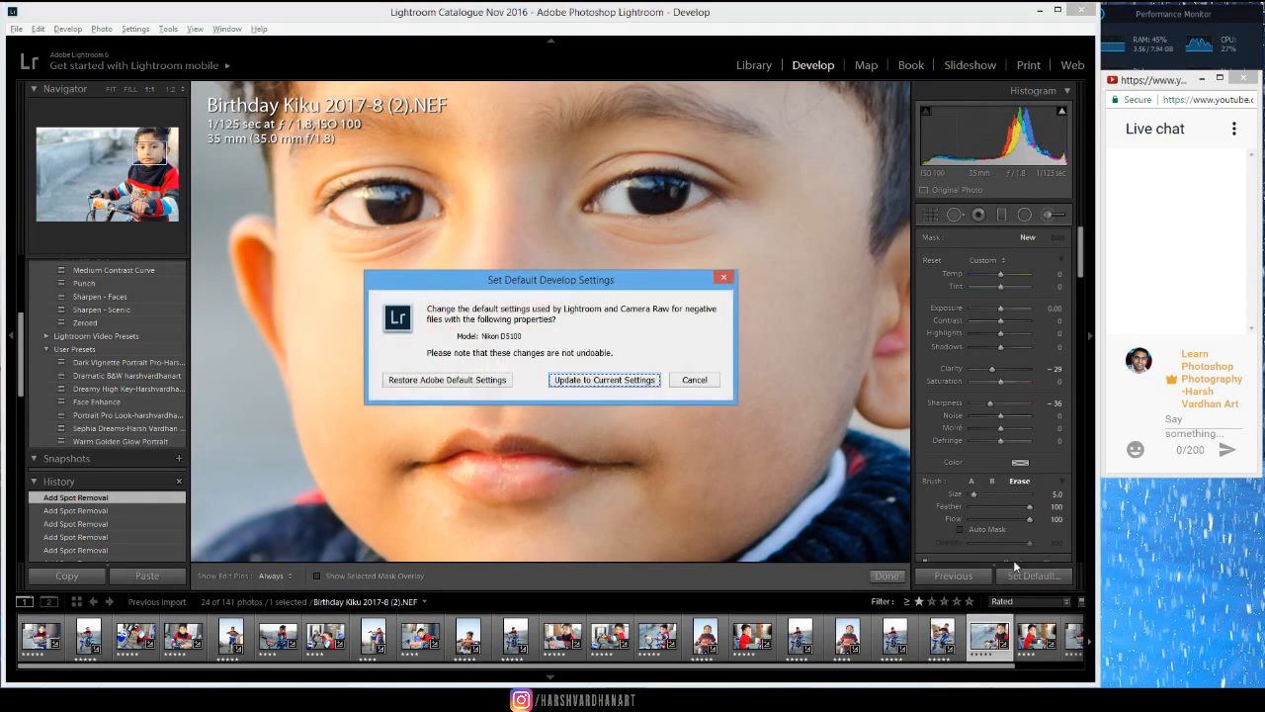
key("Escape")
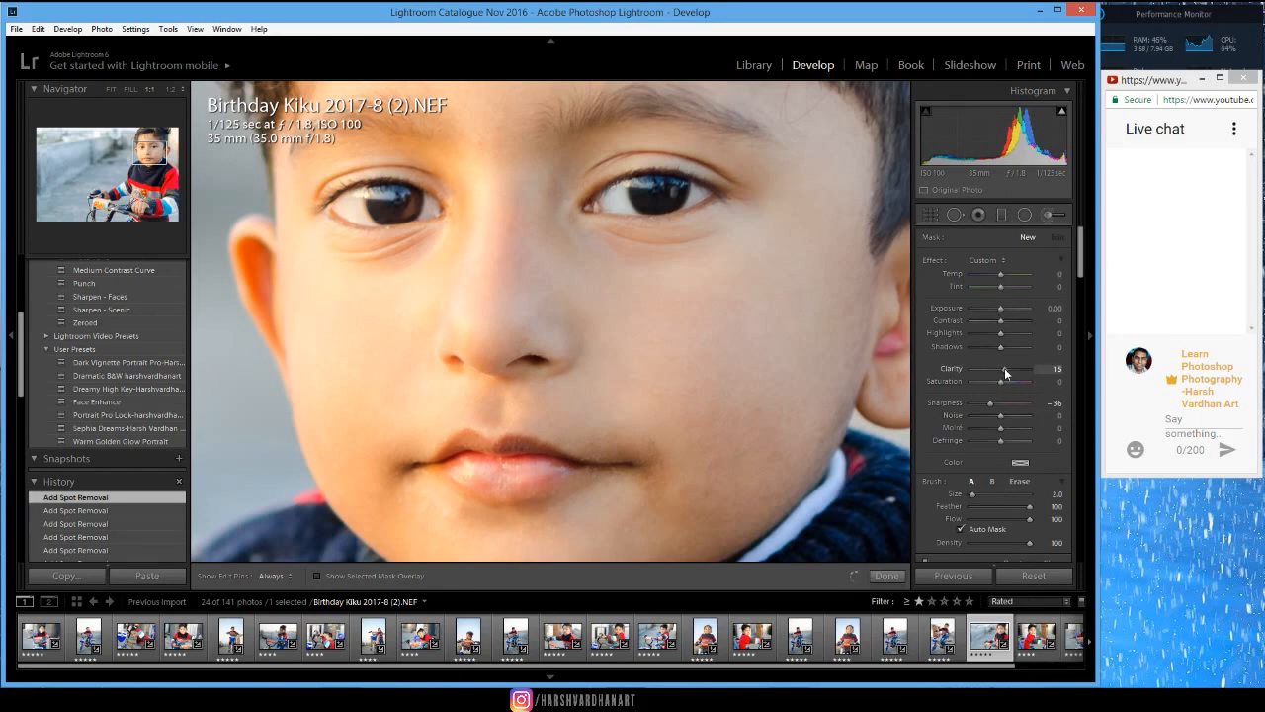
Set the Adjustment Brush to Clarity -36, Sharpness -38 and Size 9, and paint over the bridge of the nose
left_click_drag(1004, 368, 990, 403)
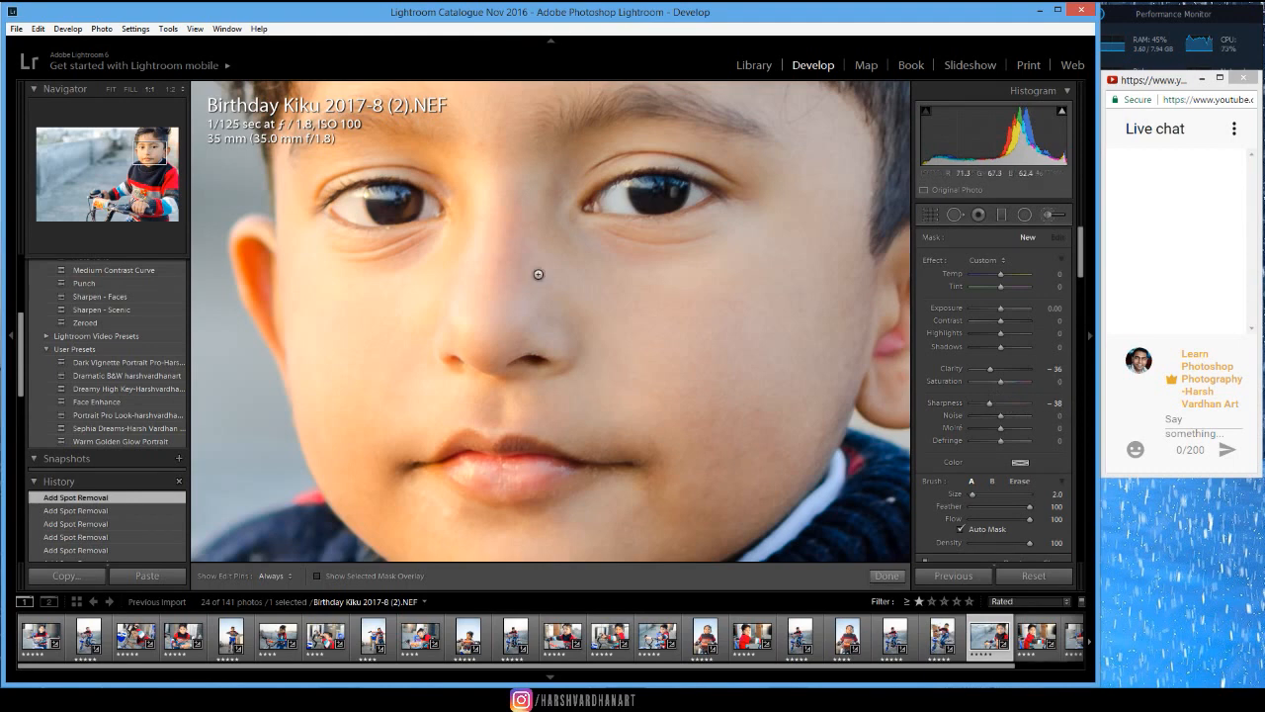
scroll(537, 274, "up", 7)
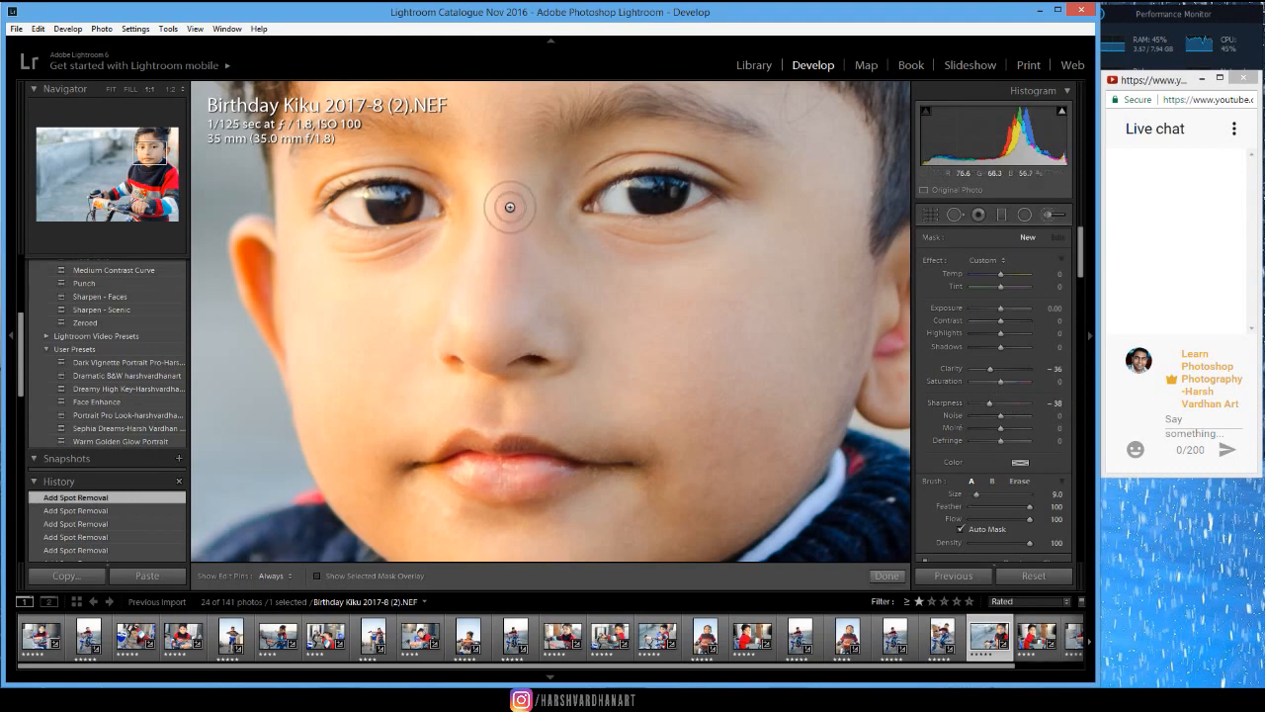
mouse_move(507, 175)
left_mouse_down()
mouse_move(499, 297)
mouse_move(529, 205)
left_mouse_up()
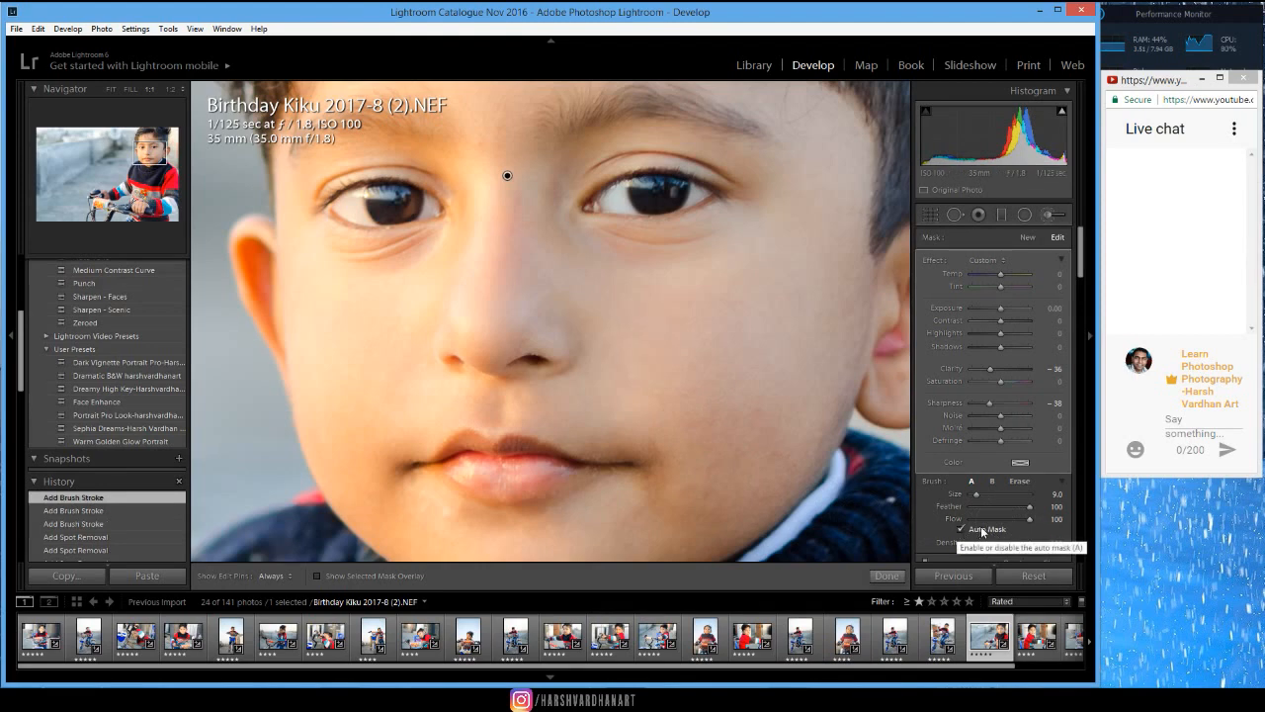
Paint the softening mask over the nose and beside the nostril, and at Size 11 over the lower cheek beside the mouth corner
key("h")
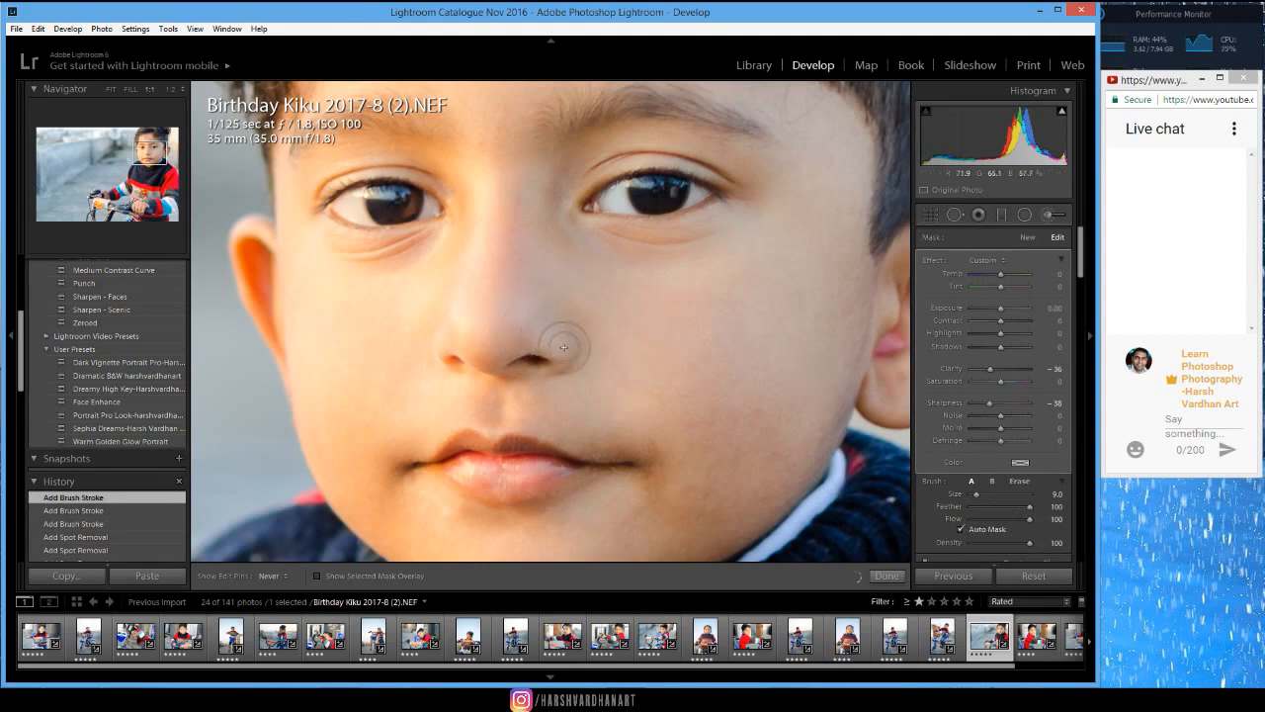
mouse_move(564, 346)
left_mouse_down()
mouse_move(503, 339)
mouse_move(557, 360)
mouse_move(509, 342)
mouse_move(514, 311)
left_mouse_up()
scroll(674, 283, "up", 2)
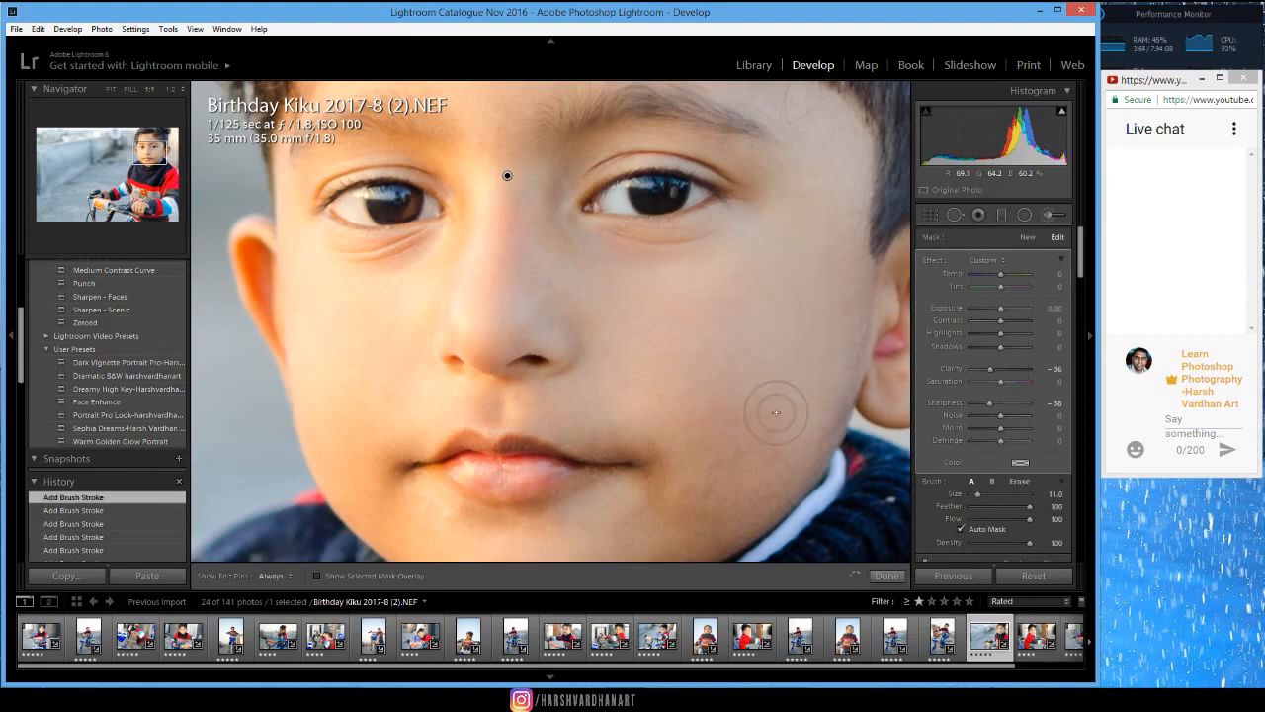
mouse_move(695, 484)
left_mouse_down()
mouse_move(668, 399)
mouse_move(627, 453)
left_mouse_up()
Set the painted mask's Clarity to -61 and Sharpness to -56
left_click_drag(740, 447, 751, 305)
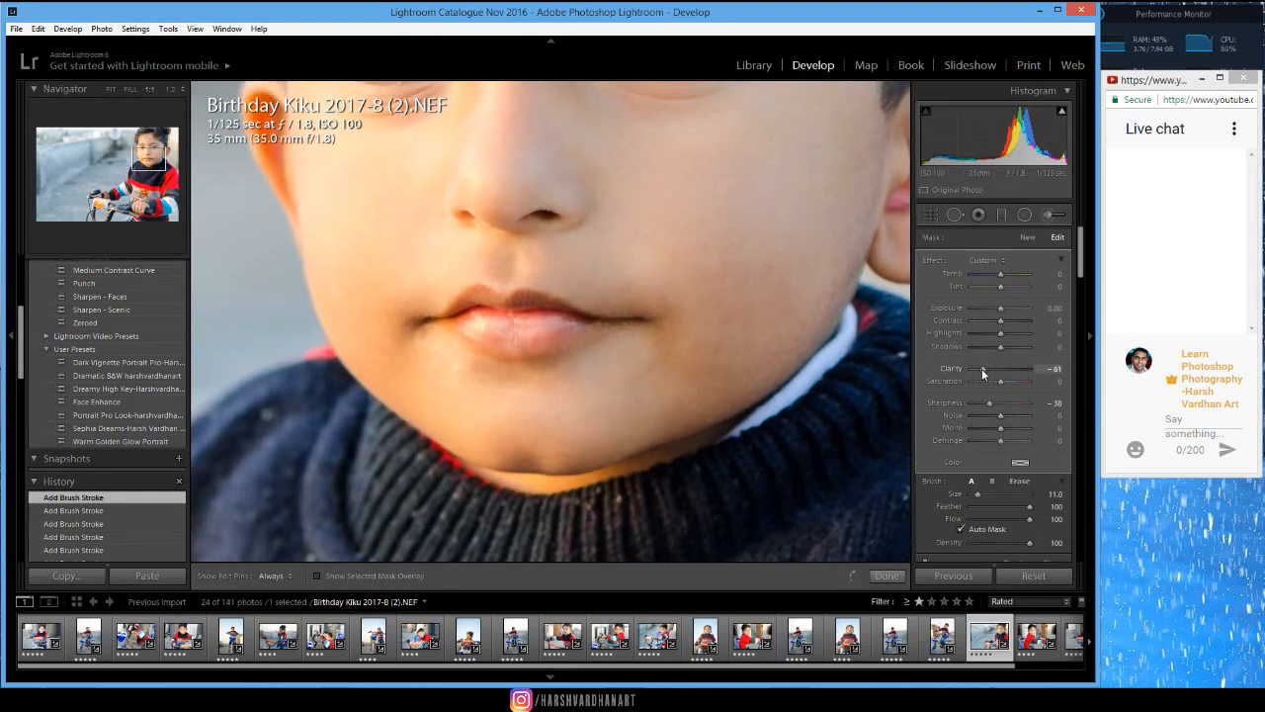
left_click(982, 369)
mouse_move(712, 248)
left_mouse_down()
mouse_move(700, 380)
mouse_move(709, 345)
left_mouse_up()
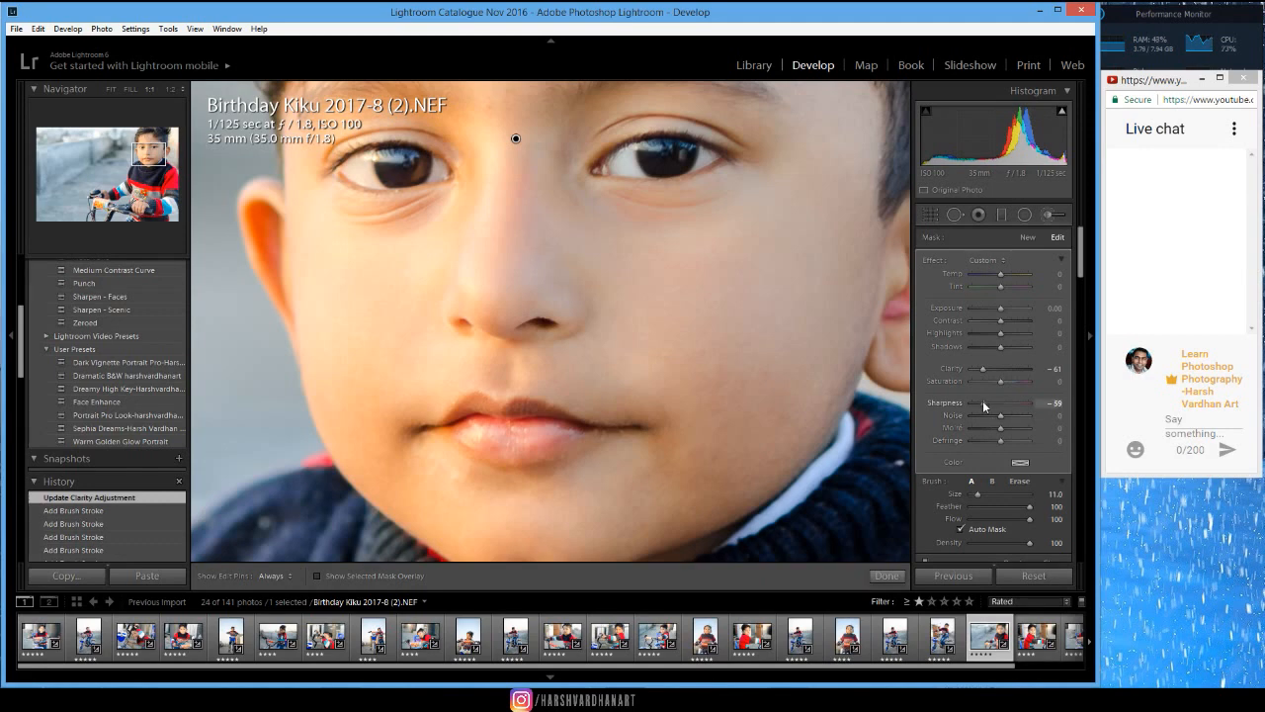
left_click_drag(982, 401, 985, 402)
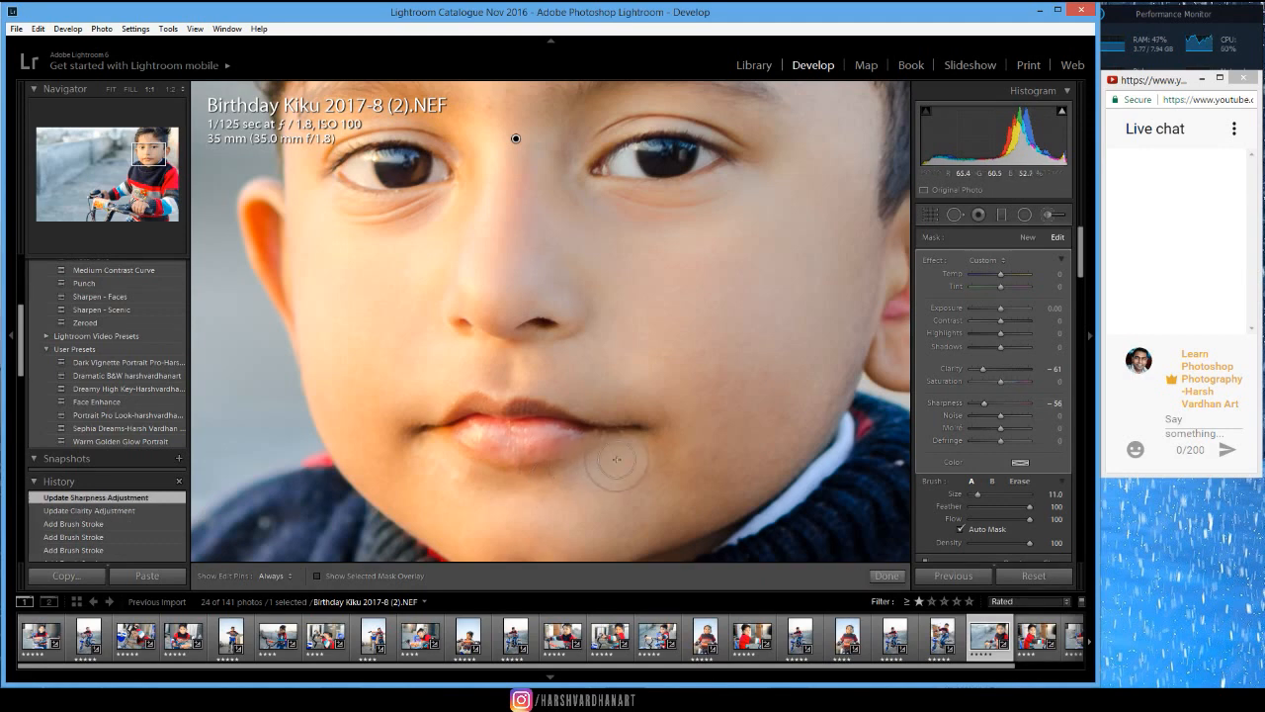
Extend the softening mask across the chin, around the mouth corner and over the lower cheek
key("h")
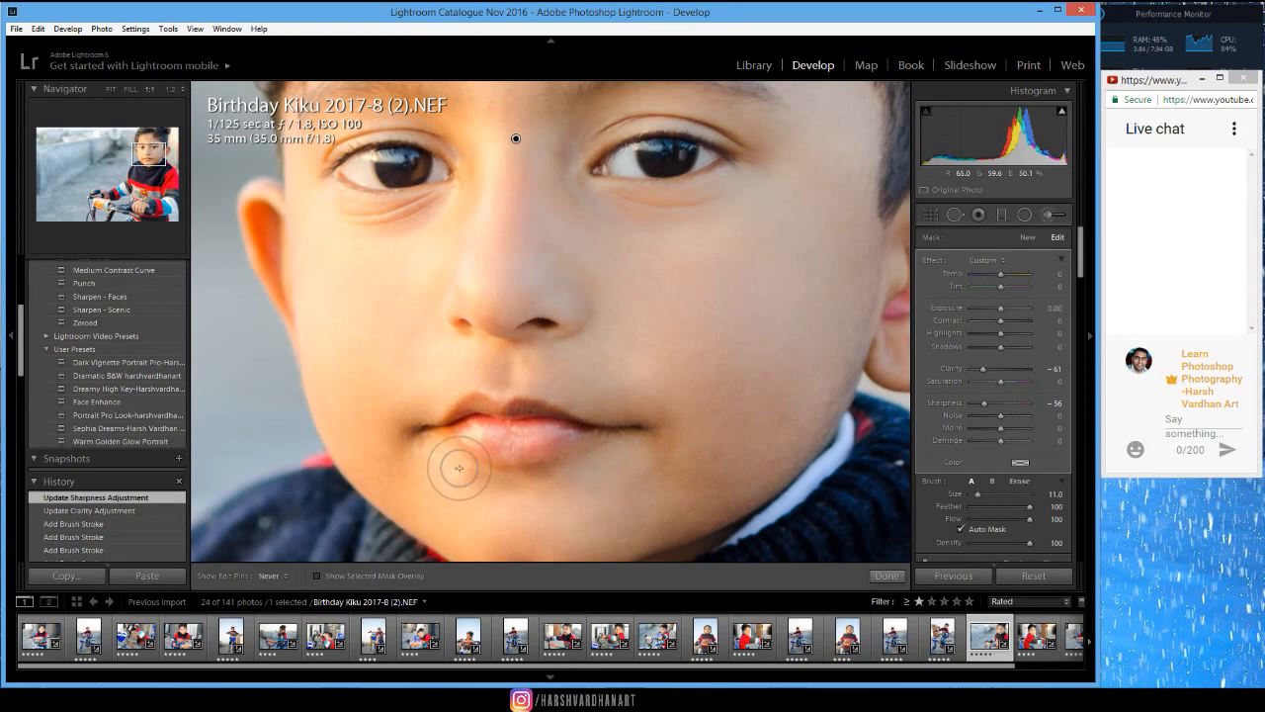
mouse_move(458, 468)
left_mouse_down()
mouse_move(547, 505)
mouse_move(765, 462)
left_mouse_up()
key("h")
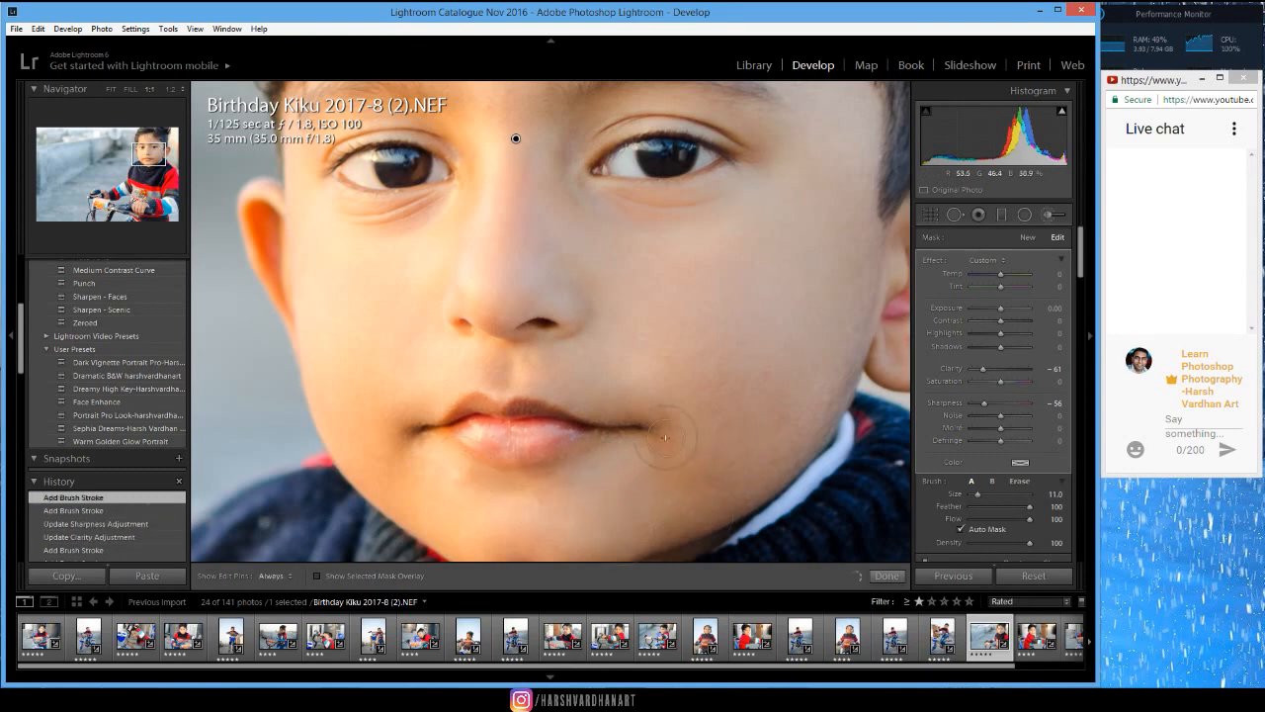
mouse_move(660, 405)
left_mouse_down()
mouse_move(644, 398)
mouse_move(672, 400)
left_mouse_up()
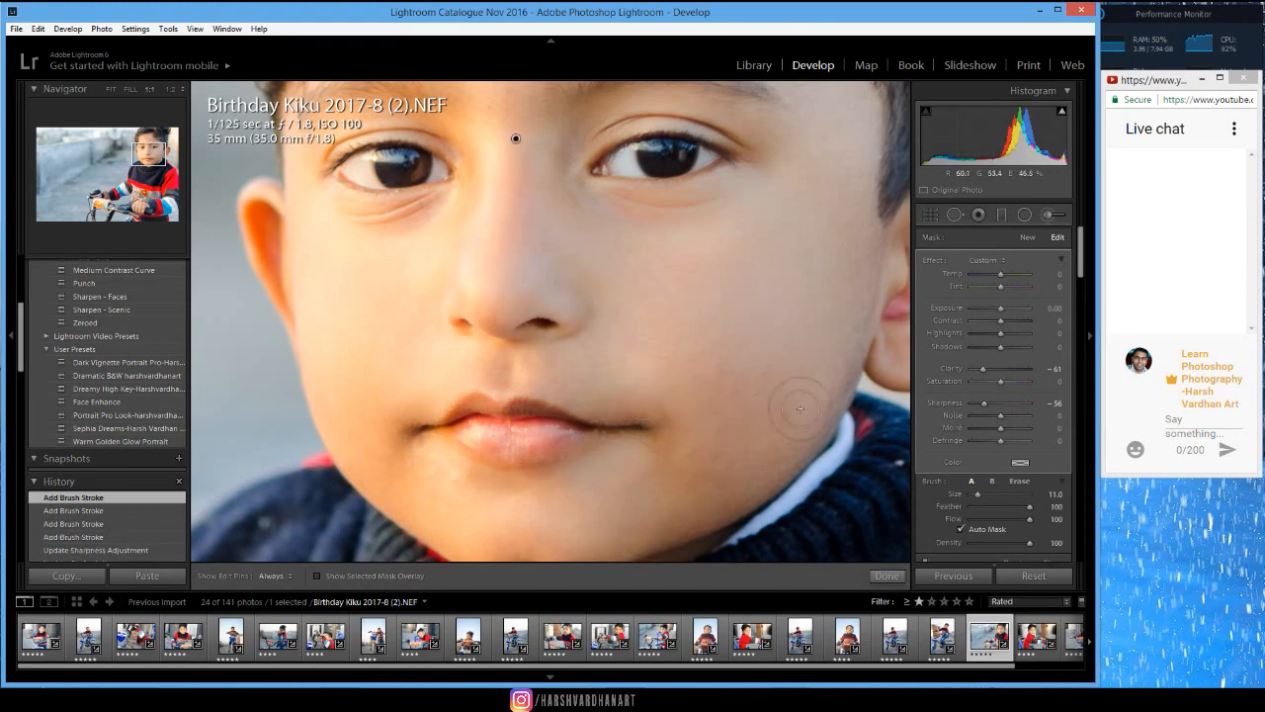
mouse_move(800, 409)
left_mouse_down()
mouse_move(827, 378)
mouse_move(760, 393)
left_mouse_up()
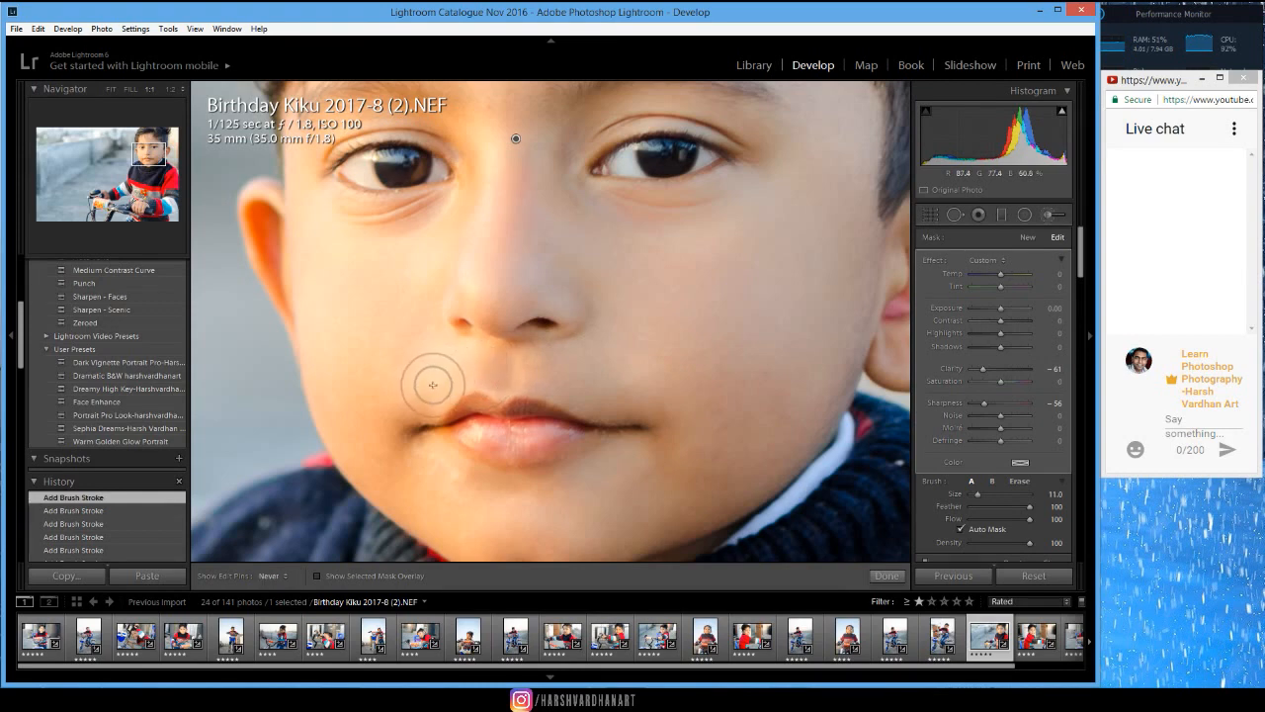
key("h")
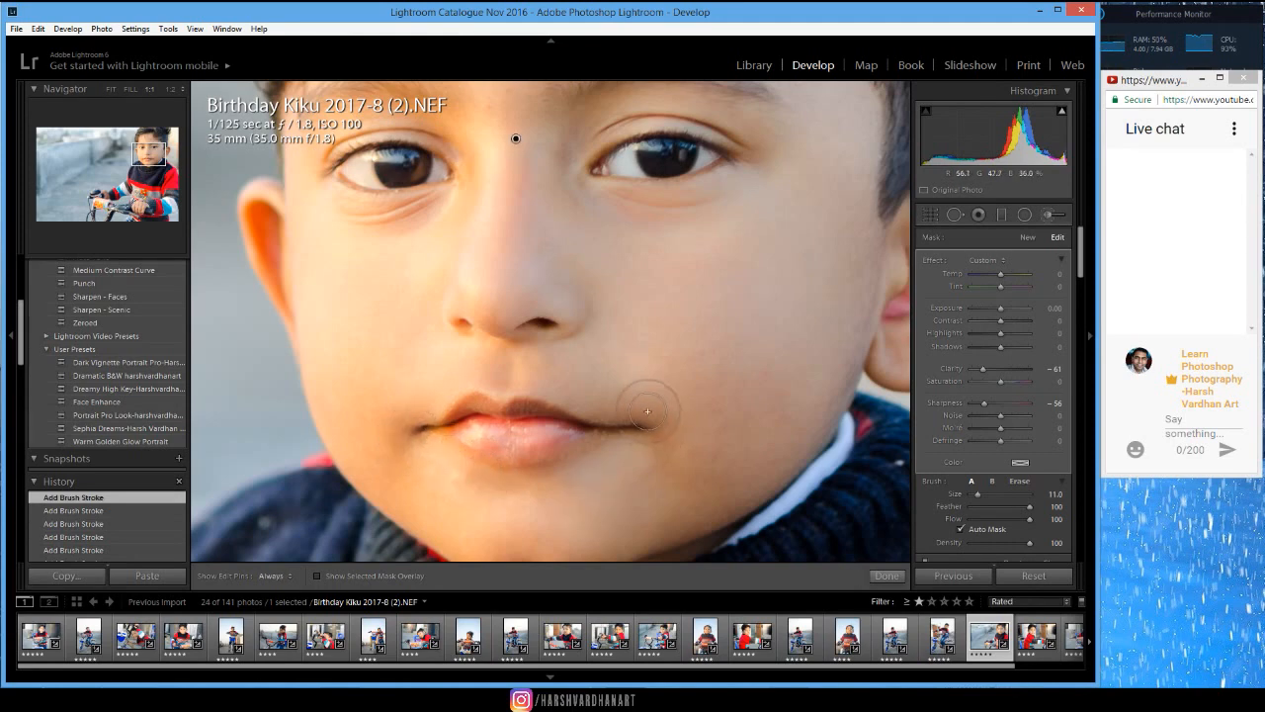
Review the softening on the whole photo and paint the mask over the cheek on the visible-background side of the face
left_click_drag(608, 436, 600, 333)
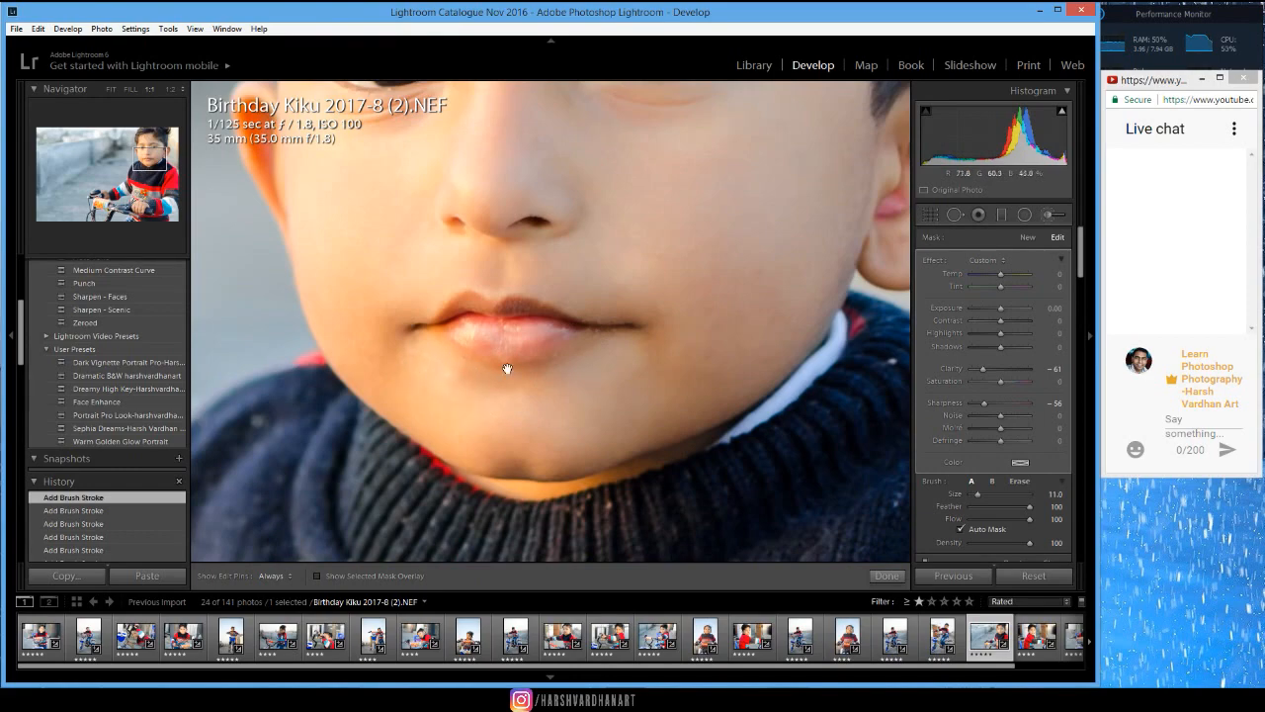
left_click_drag(506, 376, 505, 333)
left_click(505, 333)
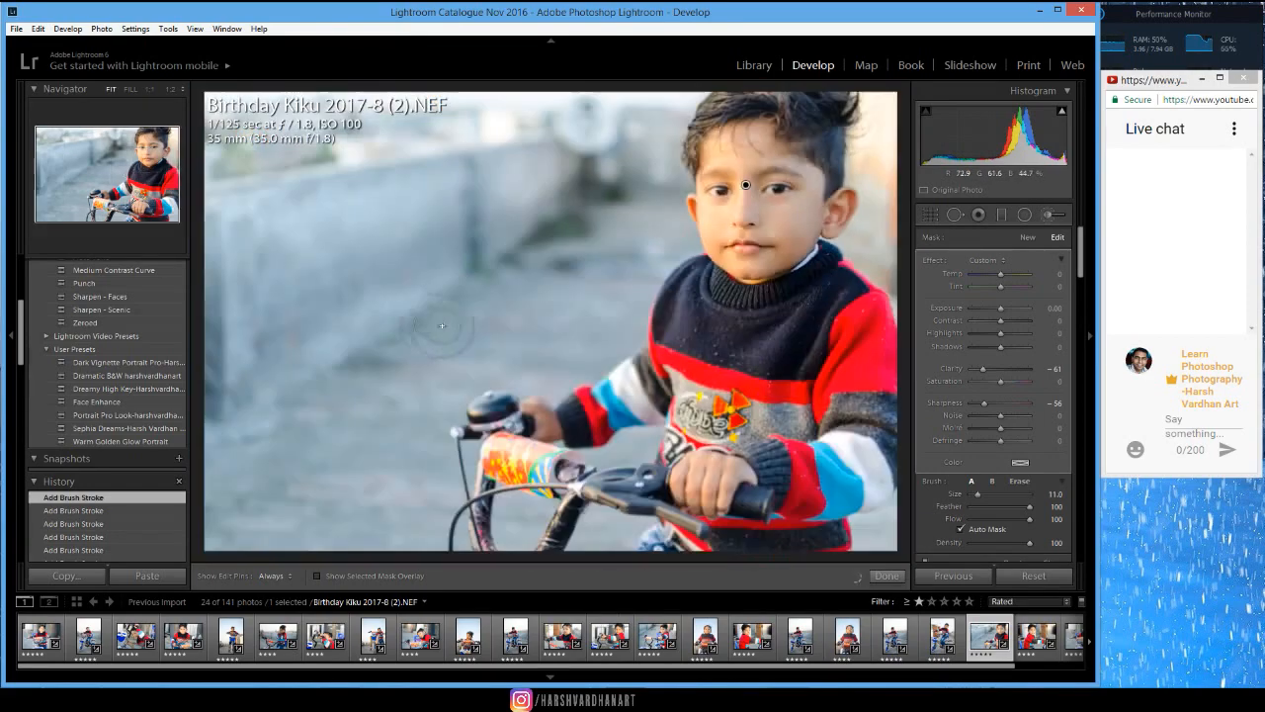
left_click(732, 233)
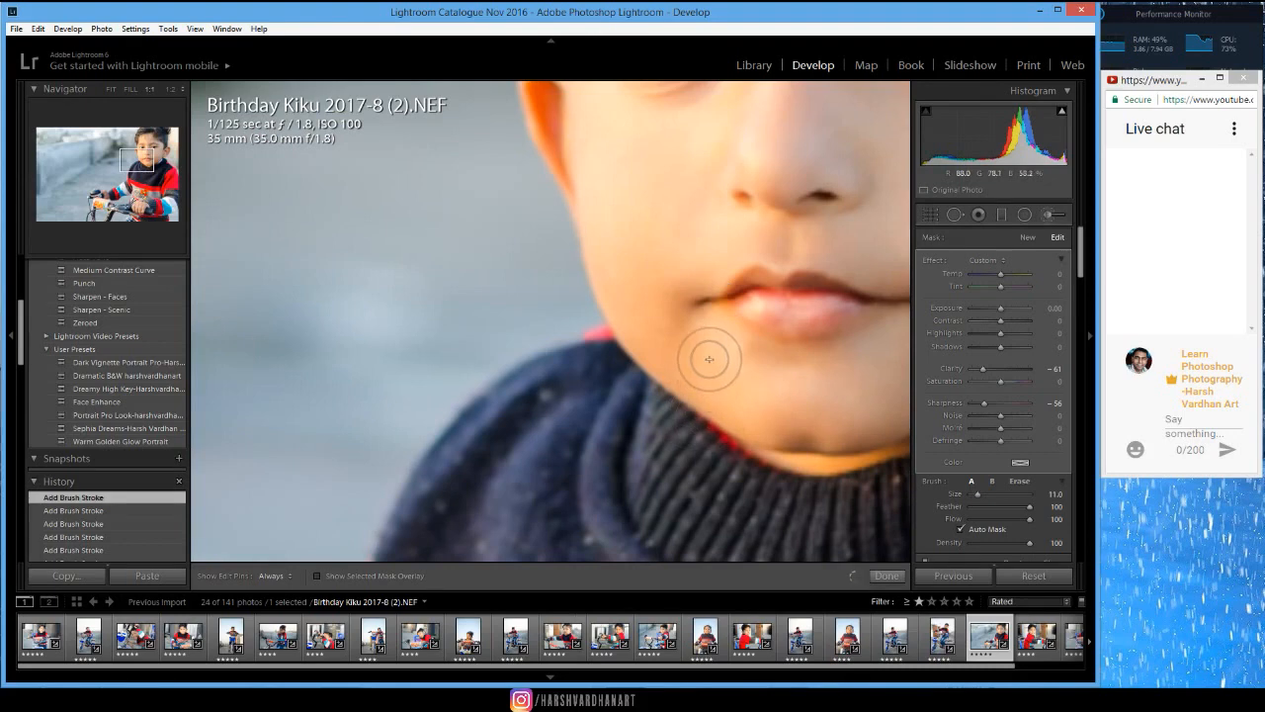
left_click_drag(768, 345, 545, 366)
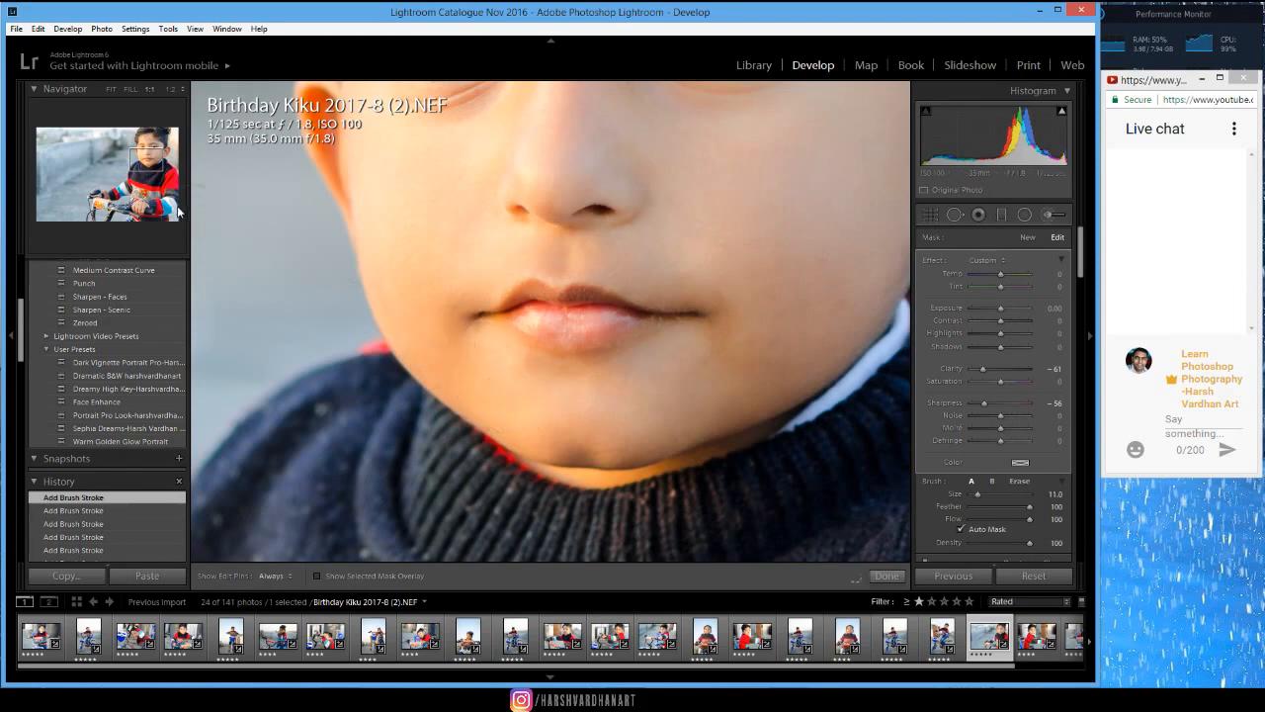
left_click_drag(145, 163, 144, 153)
mouse_move(435, 287)
left_mouse_down()
mouse_move(514, 273)
mouse_move(433, 261)
mouse_move(503, 301)
mouse_move(486, 332)
left_mouse_up()
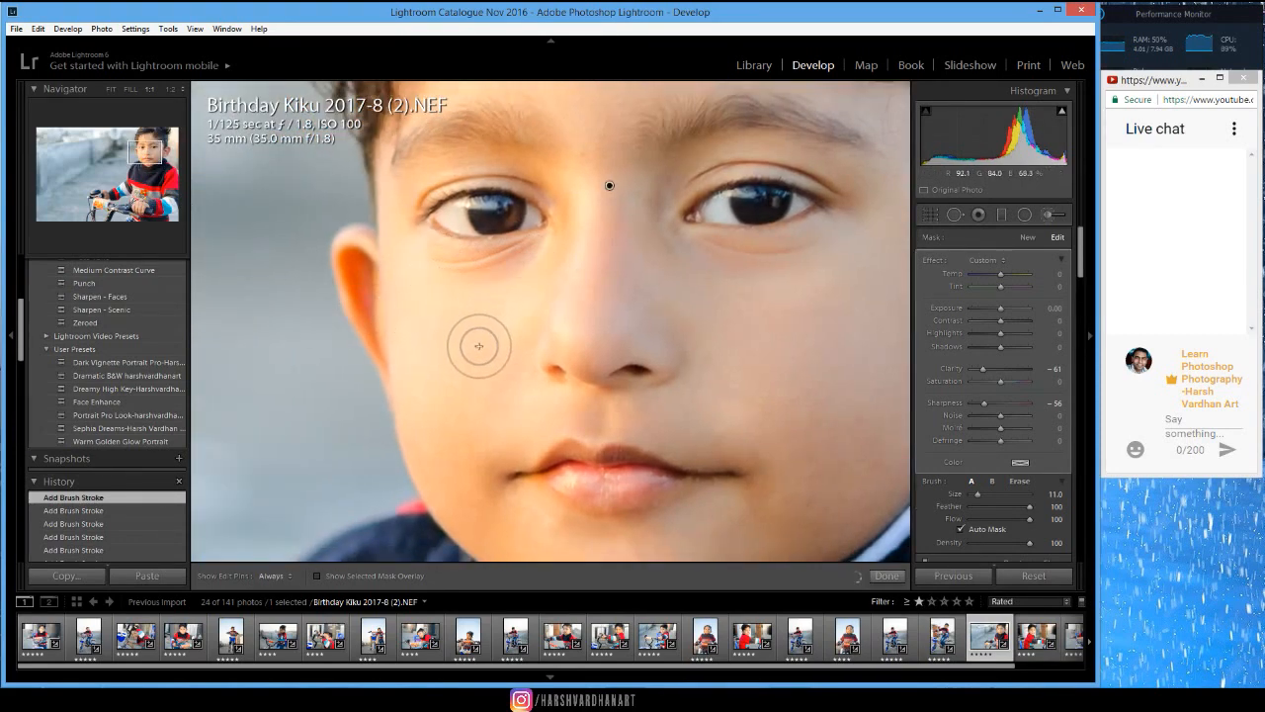
mouse_move(465, 429)
left_mouse_down()
mouse_move(526, 304)
mouse_move(466, 366)
mouse_move(422, 331)
left_mouse_up()
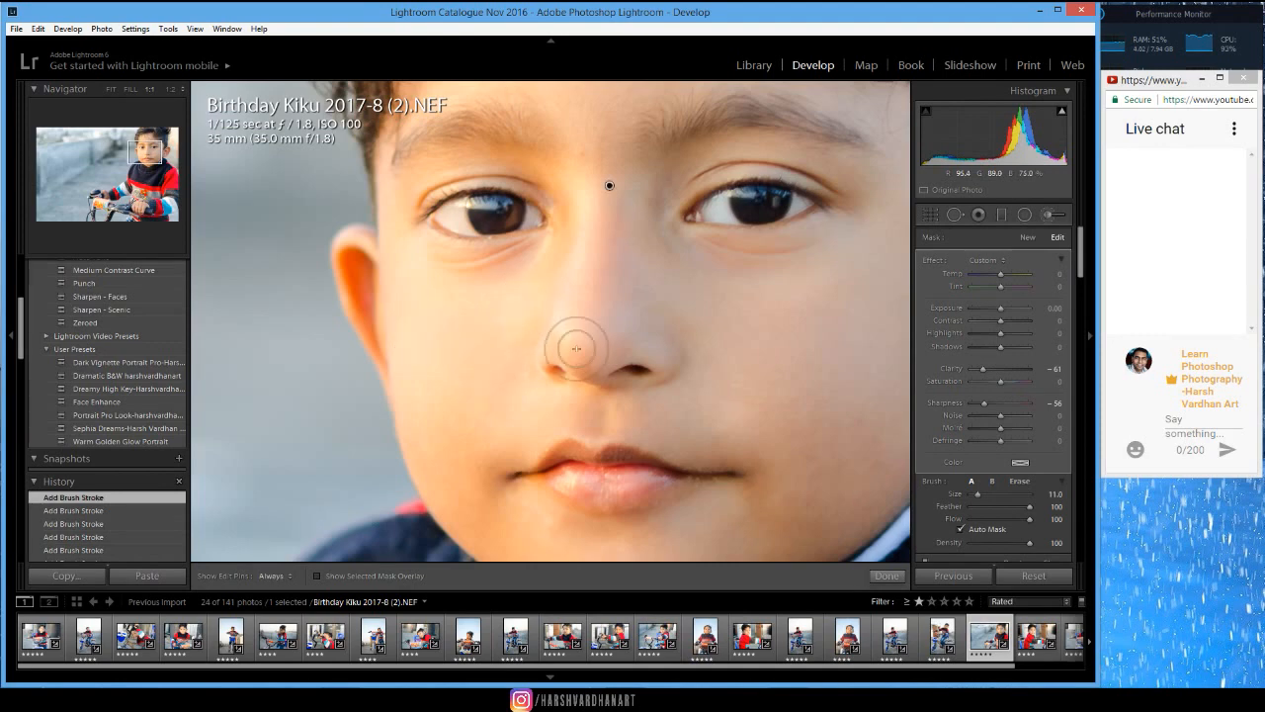
Extend the softening mask over the forehead below the hairline, above the eyebrows and across the temple
left_click_drag(576, 348, 527, 500)
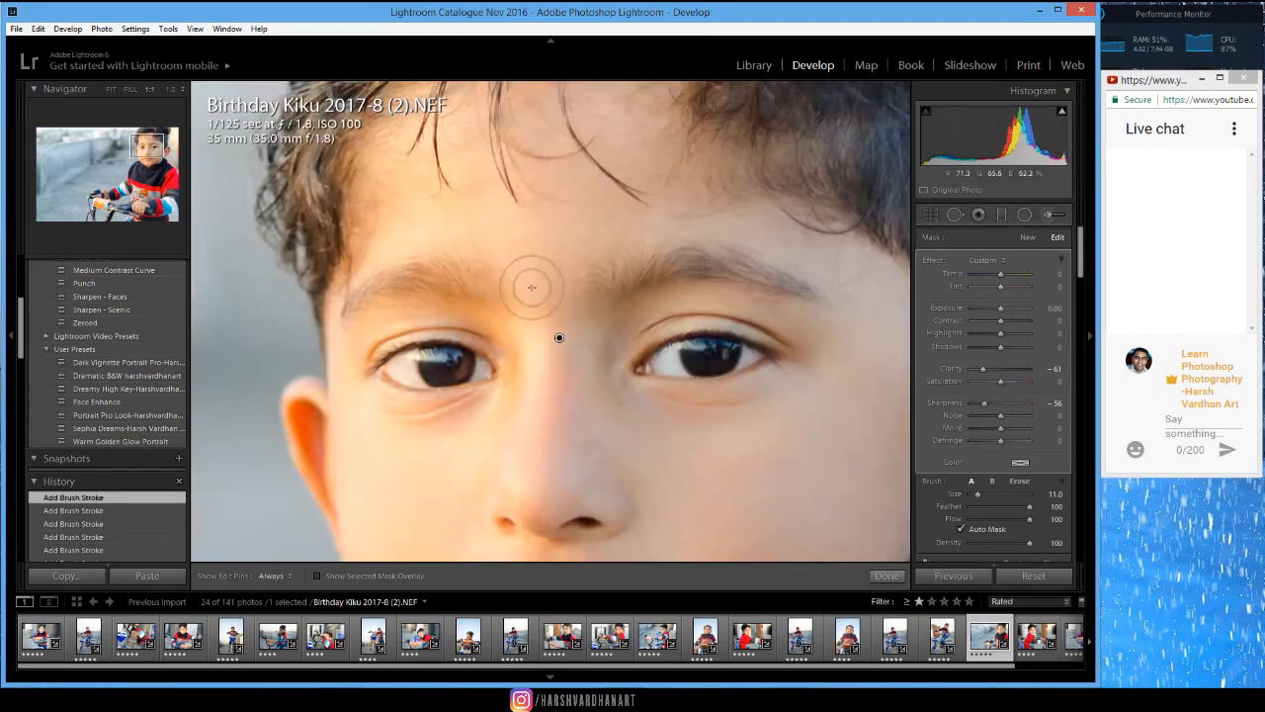
mouse_move(438, 226)
left_mouse_down()
mouse_move(378, 235)
mouse_move(397, 127)
left_mouse_up()
left_click_drag(480, 187, 451, 307)
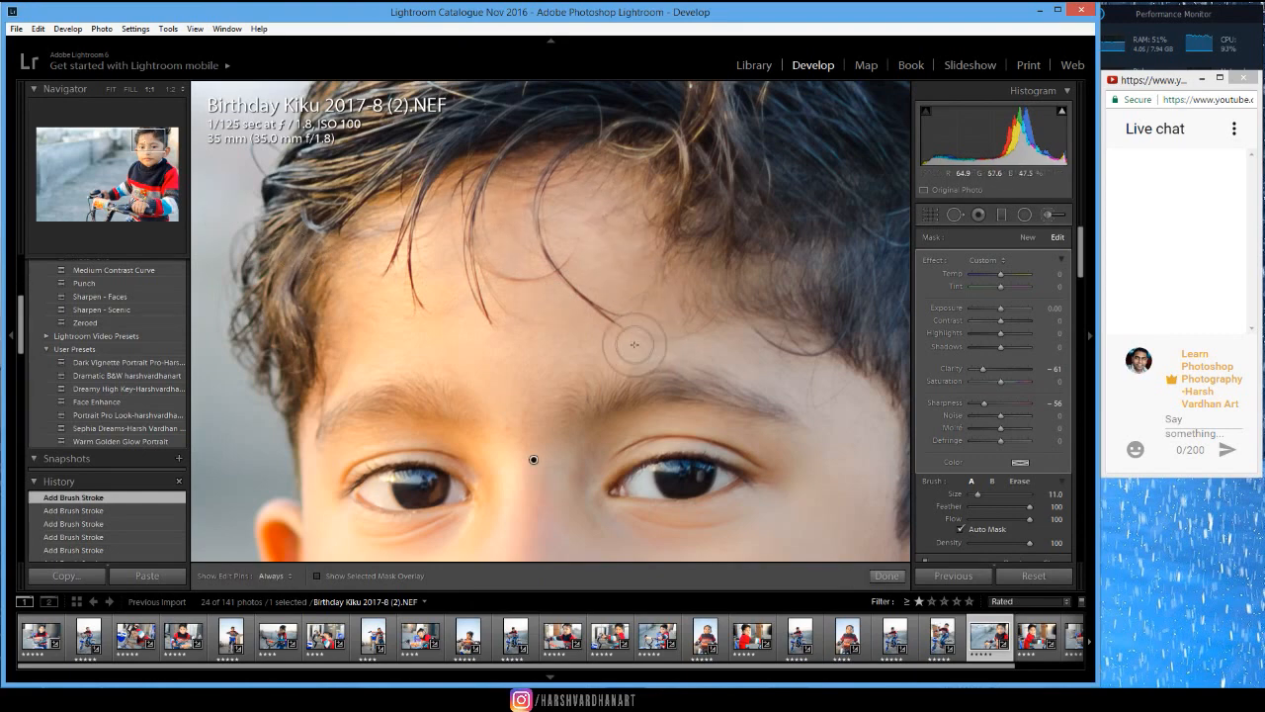
left_click_drag(635, 345, 552, 230)
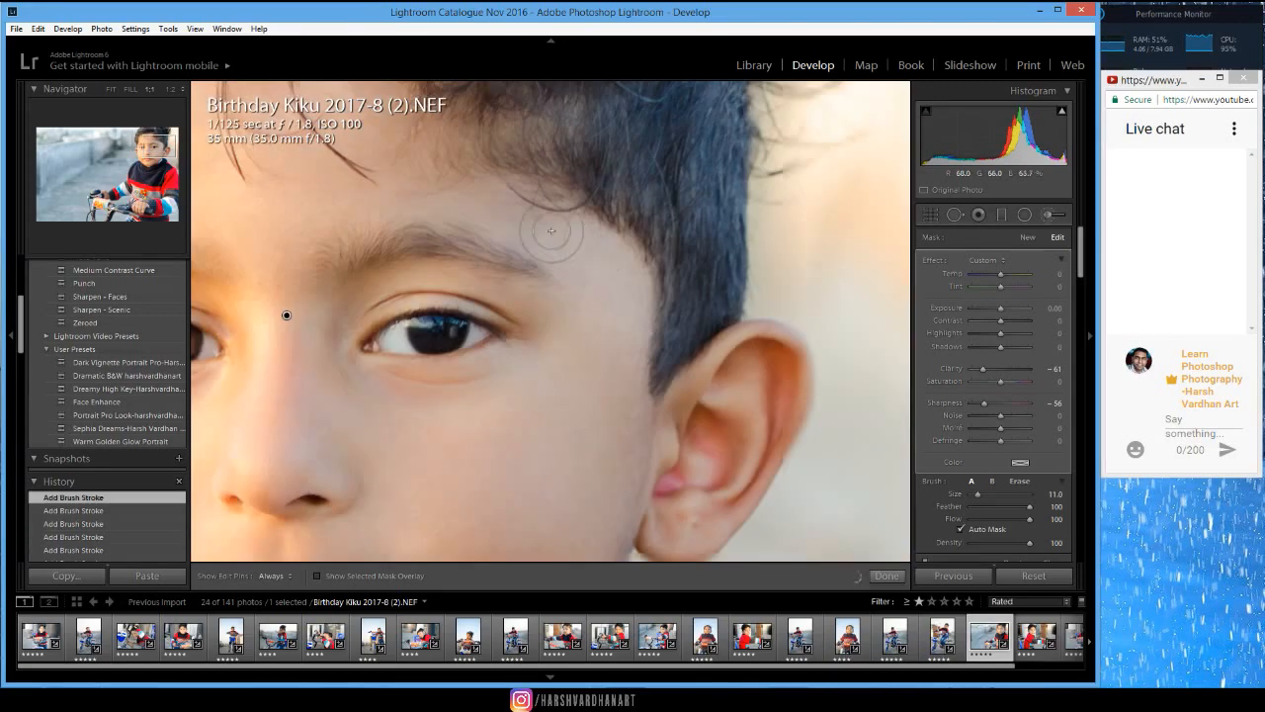
mouse_move(591, 404)
left_mouse_down()
mouse_move(561, 344)
mouse_move(487, 303)
mouse_move(378, 283)
mouse_move(368, 304)
mouse_move(421, 275)
mouse_move(536, 321)
mouse_move(476, 305)
left_mouse_up()
left_click_drag(374, 404, 650, 367)
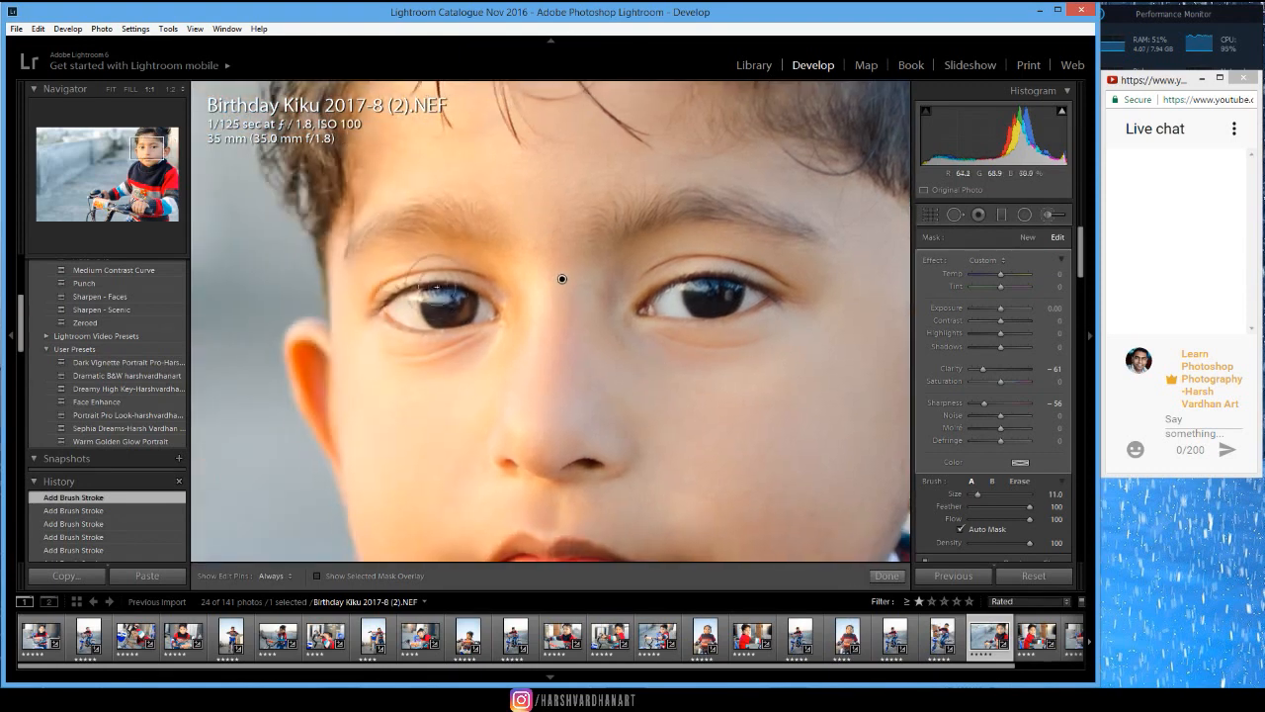
Paint the softening mask around both eyes, beside the nose bridge and over the cheek towards the ear
mouse_move(403, 265)
left_mouse_down()
mouse_move(367, 279)
mouse_move(487, 300)
left_mouse_up()
mouse_move(533, 338)
left_mouse_down()
mouse_move(659, 403)
mouse_move(550, 353)
left_mouse_up()
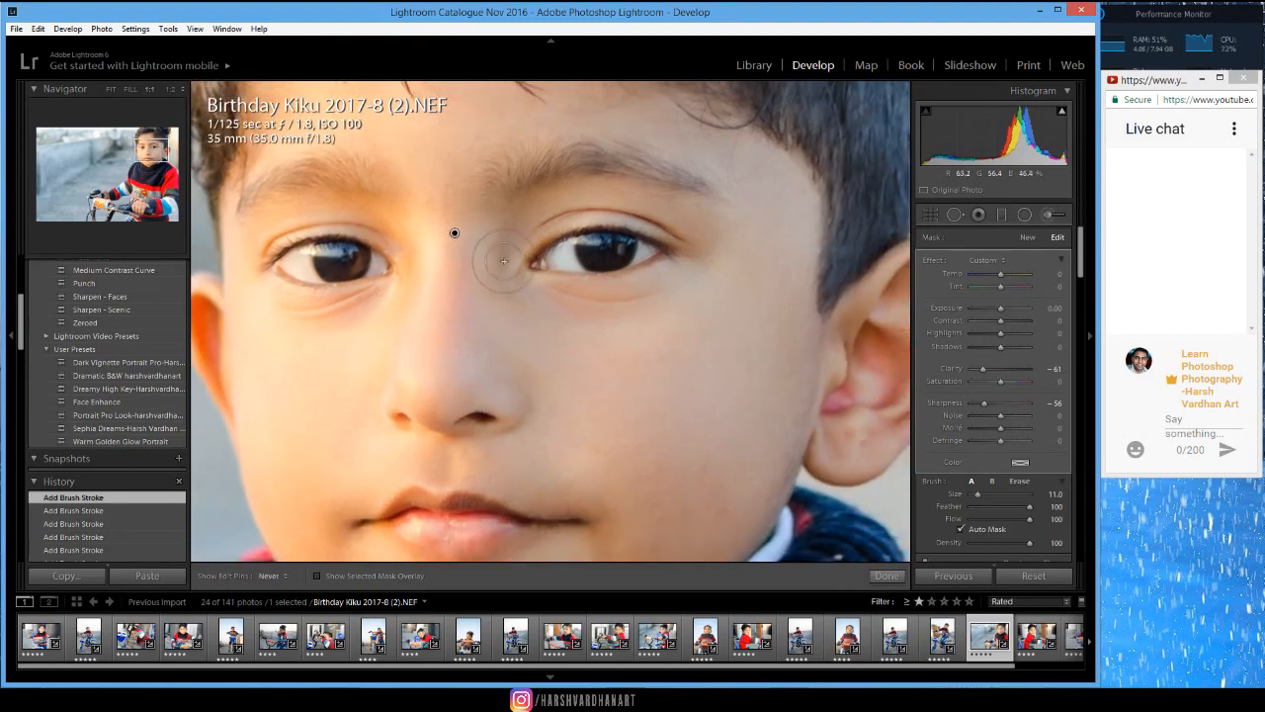
left_click_drag(502, 265, 502, 303)
left_click_drag(633, 396, 543, 287)
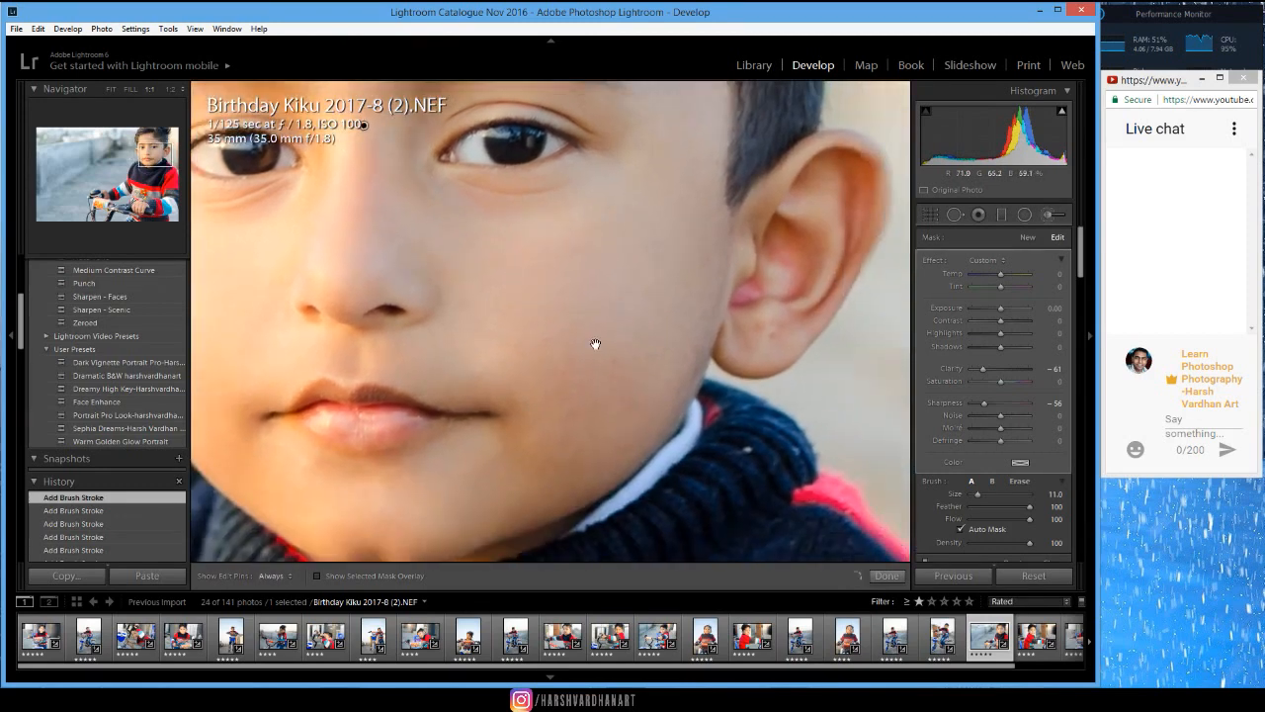
left_click_drag(610, 342, 613, 303)
left_click_drag(485, 286, 484, 284)
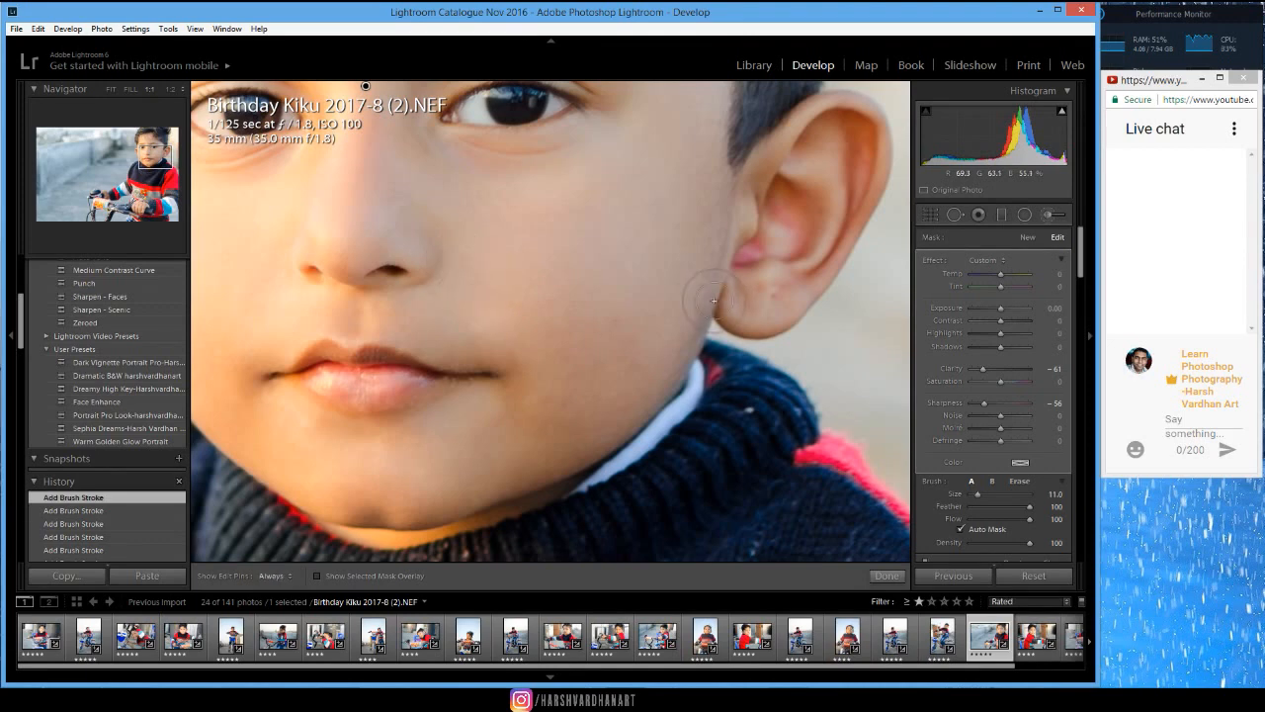
mouse_move(693, 292)
left_mouse_down()
mouse_move(494, 316)
mouse_move(565, 280)
mouse_move(508, 277)
mouse_move(603, 256)
mouse_move(579, 301)
mouse_move(537, 334)
mouse_move(519, 314)
mouse_move(548, 271)
mouse_move(530, 203)
mouse_move(605, 133)
left_mouse_up()
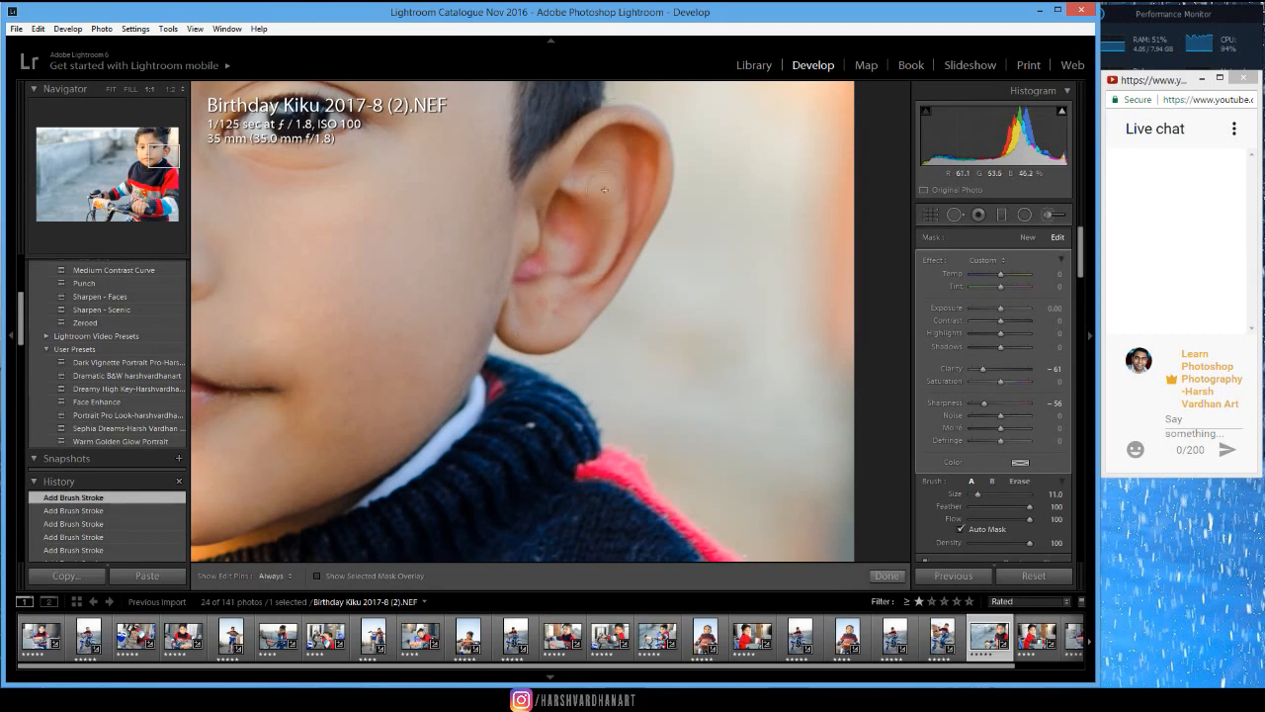
Check the skin softening from the forehead to the chin with the edit pins hidden and shown, and close the Adjustment Brush
left_click_drag(350, 285, 627, 421)
left_click_drag(661, 350, 659, 360)
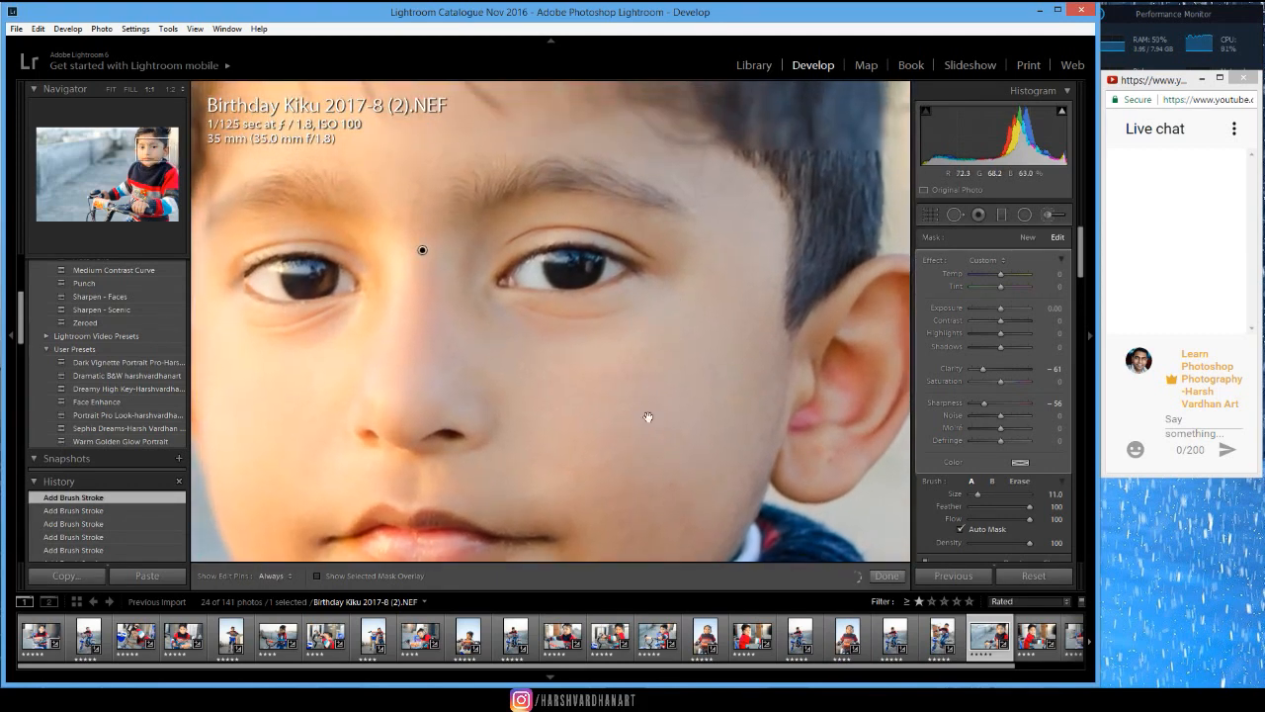
left_click_drag(402, 383, 514, 274)
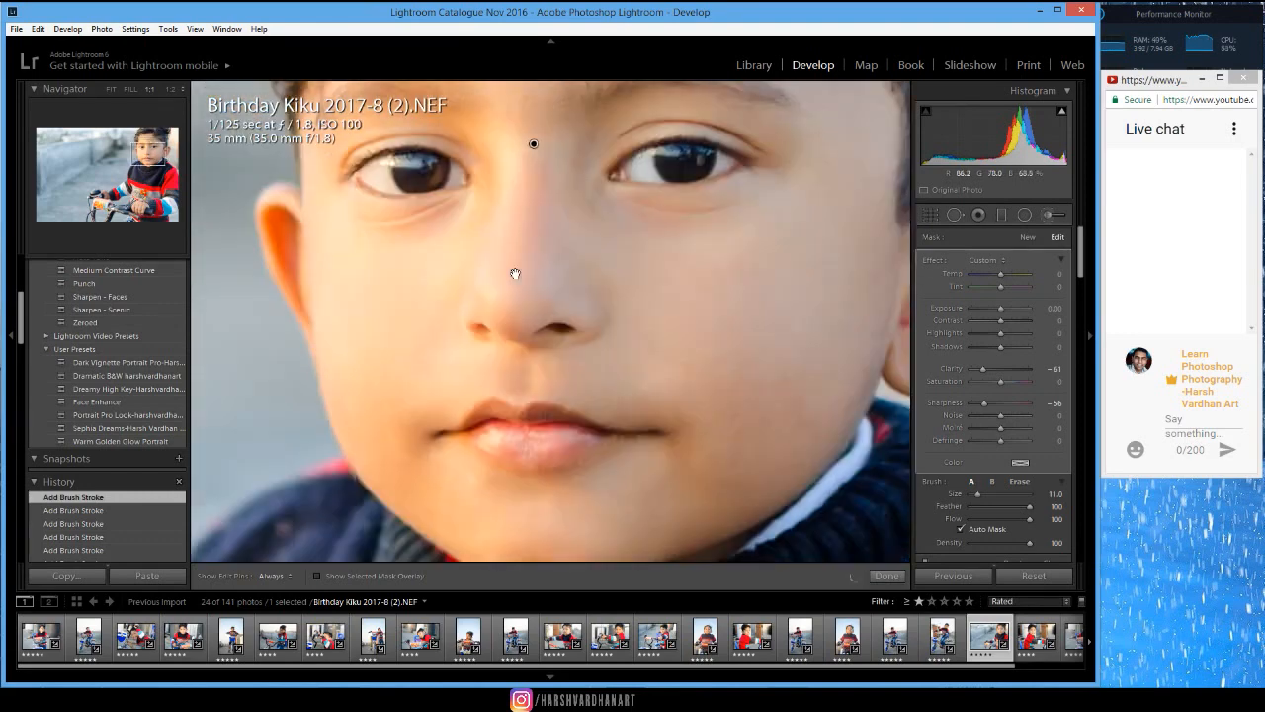
left_click_drag(476, 409, 465, 360)
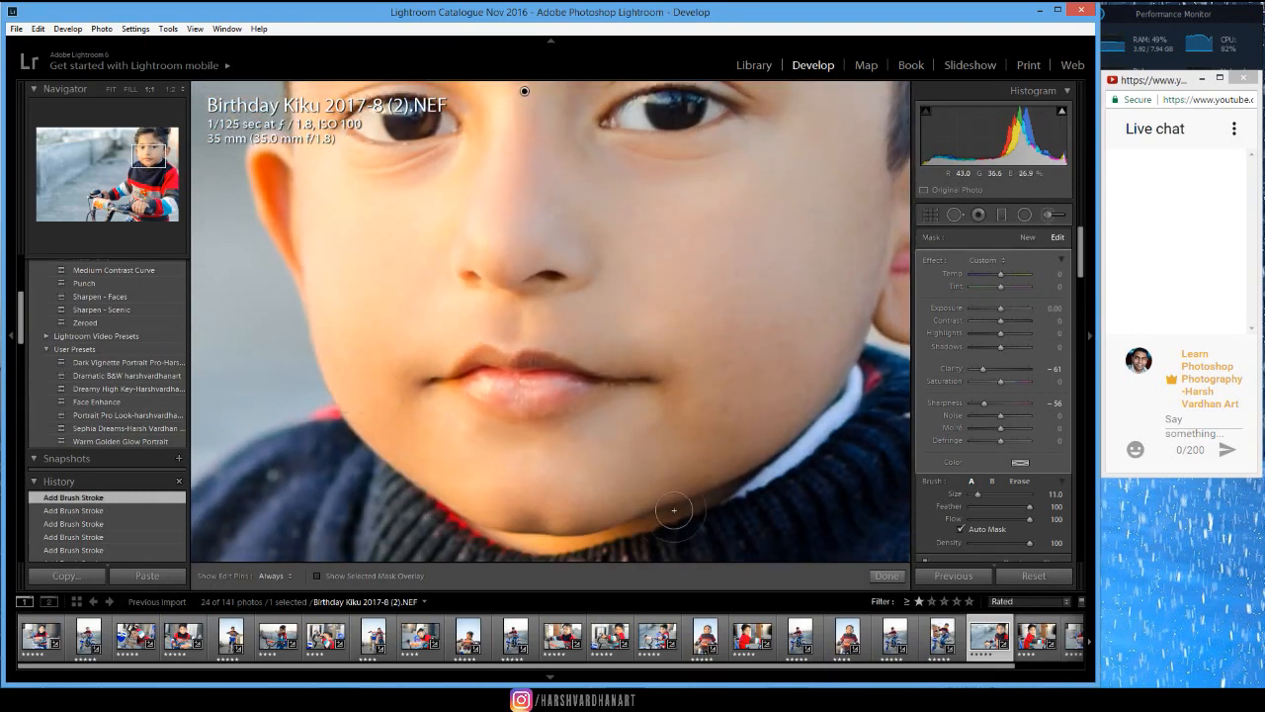
key("h")
key("h")
left_click_drag(543, 352, 541, 536)
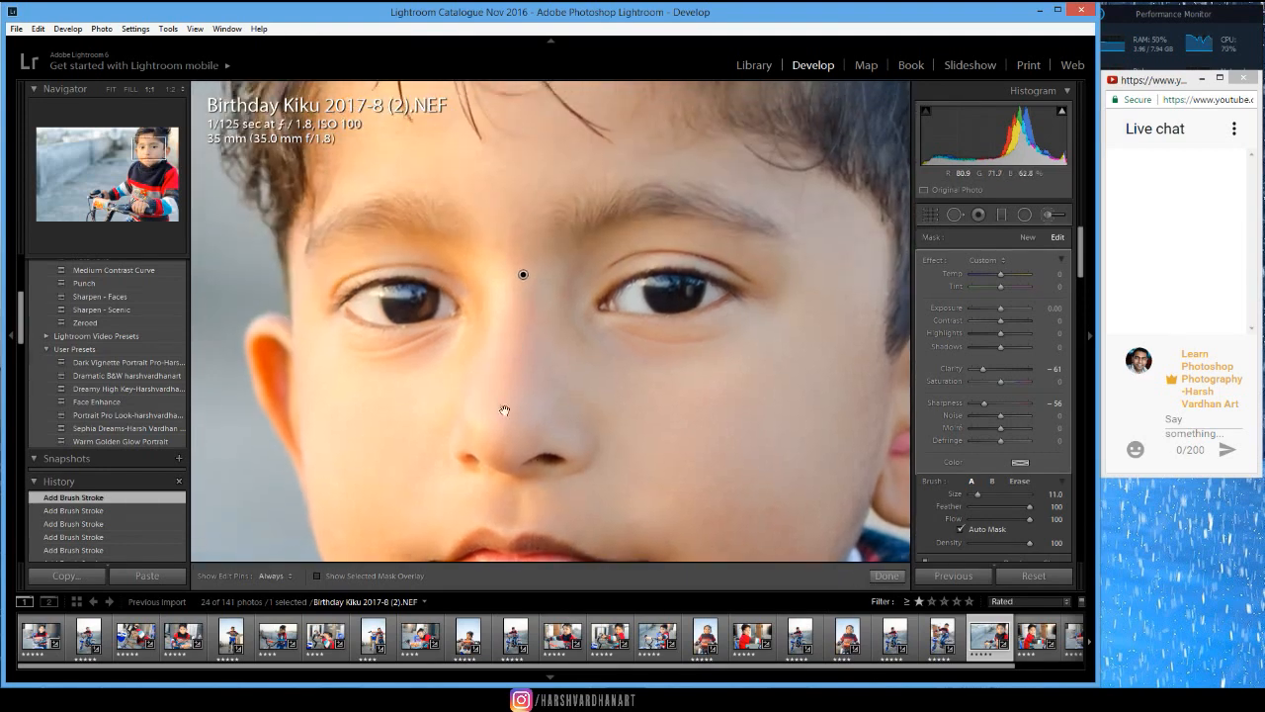
left_click_drag(528, 378, 528, 264)
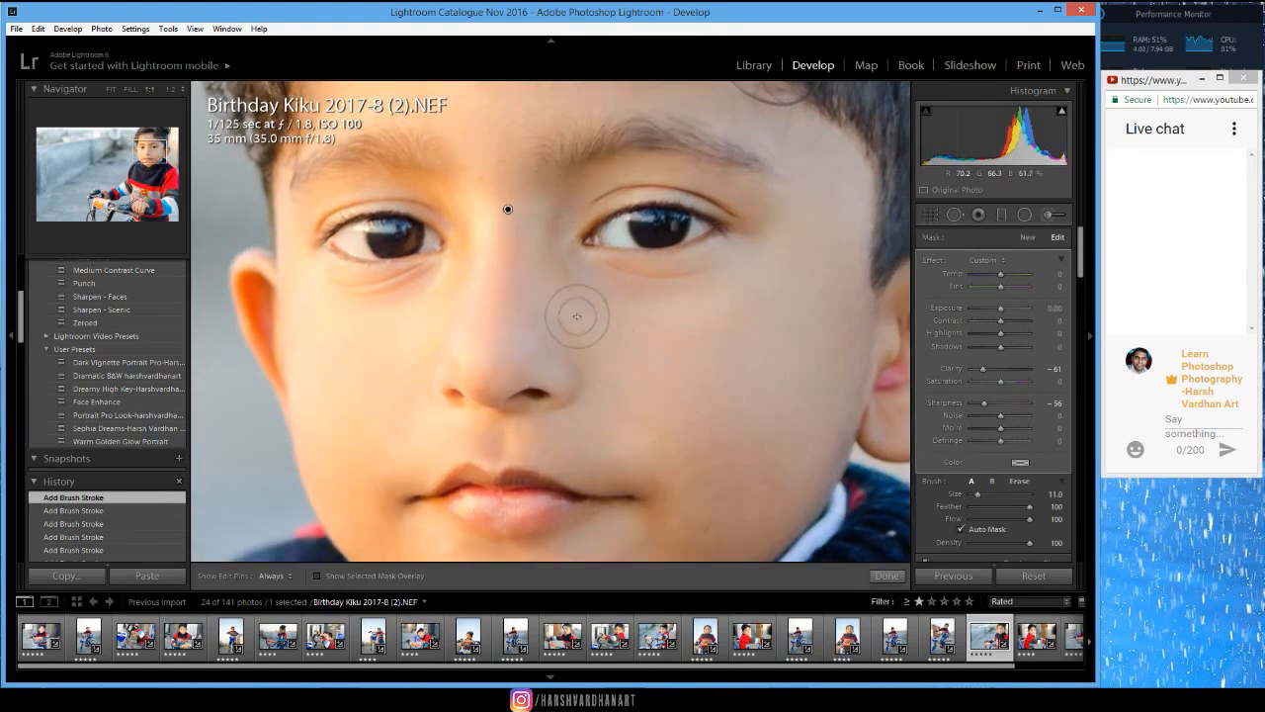
left_click(887, 576)
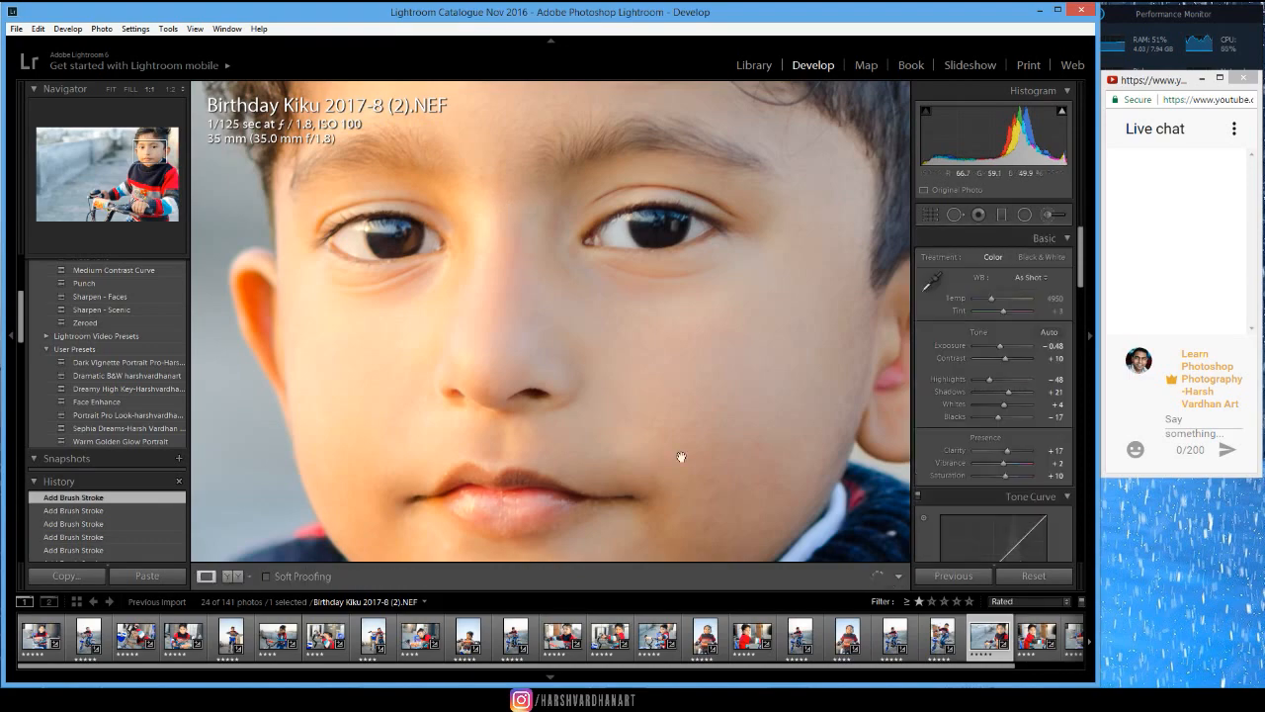
Examine the hand on the handlebar, the sweater and the face close up and on the whole photo
left_click_drag(681, 457, 748, 455)
left_click(741, 457)
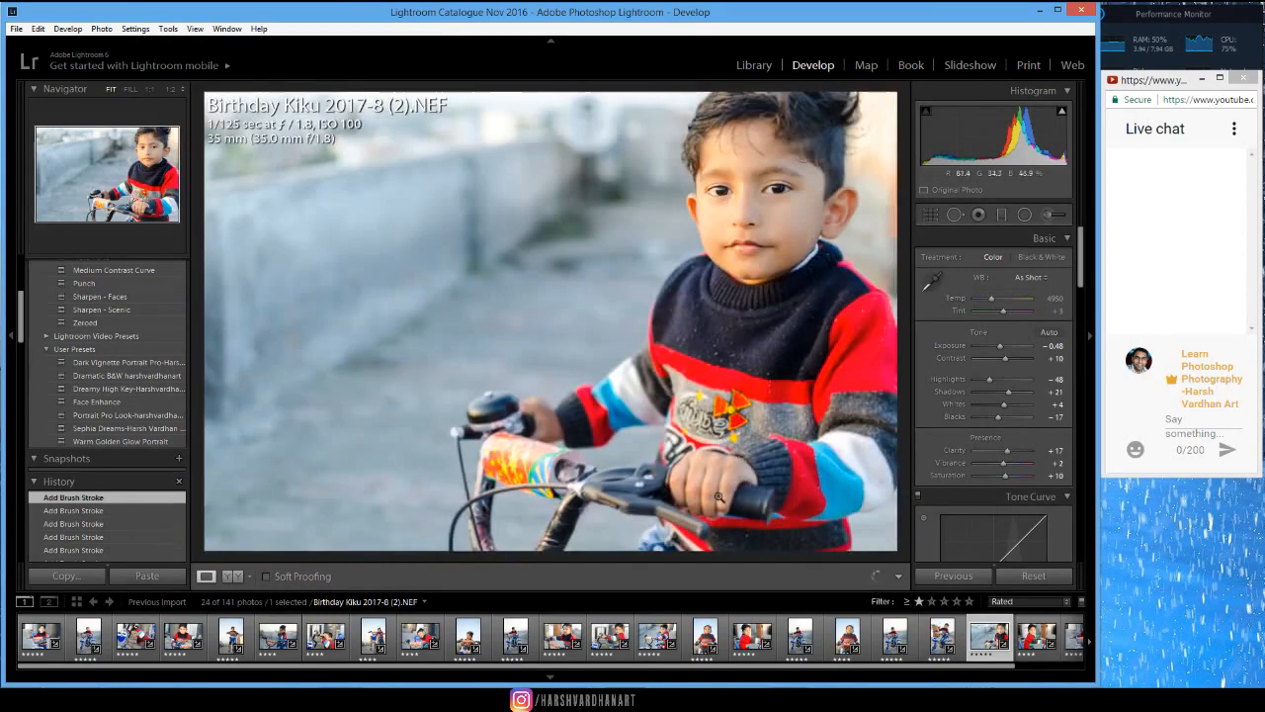
left_click(720, 497)
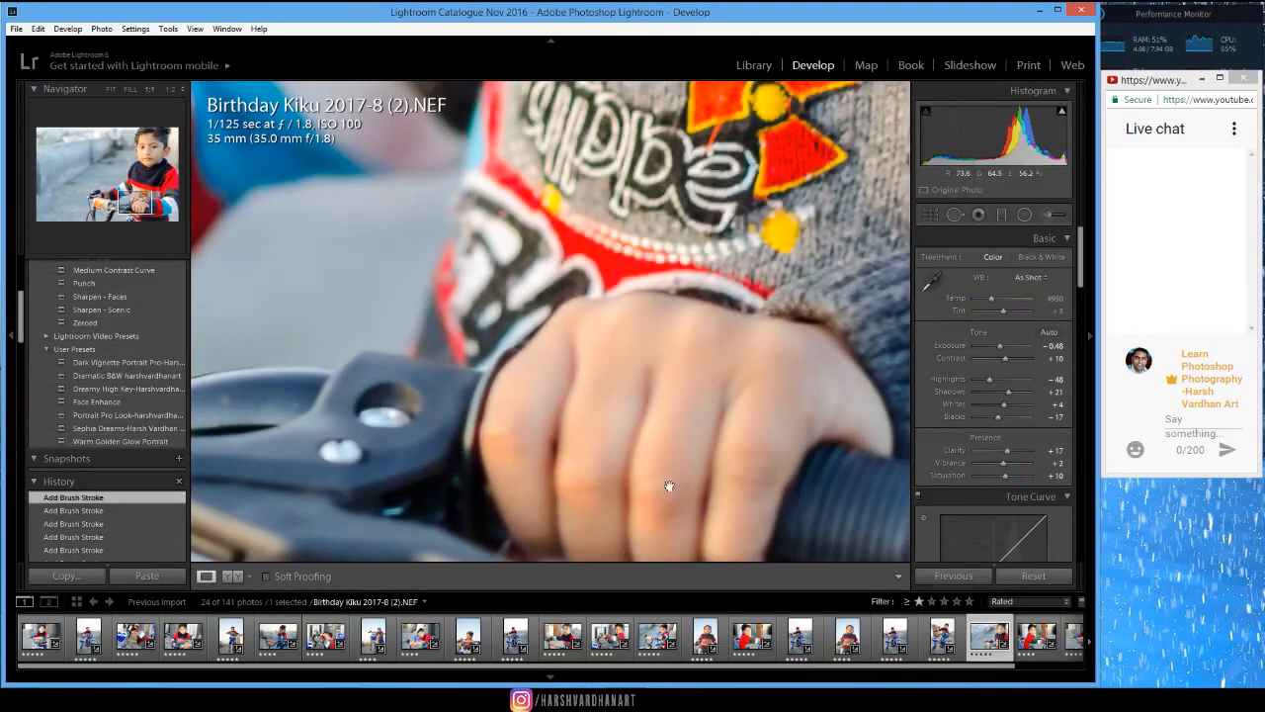
left_click_drag(247, 296, 698, 486)
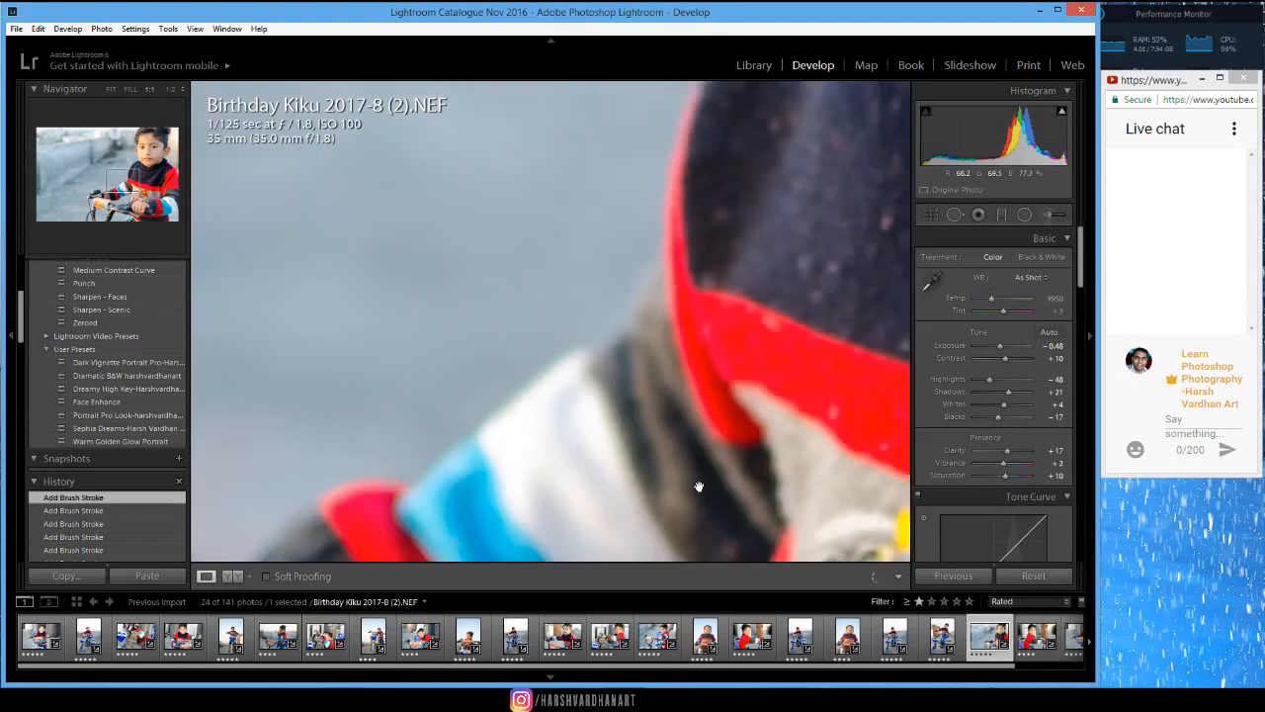
left_click(534, 378)
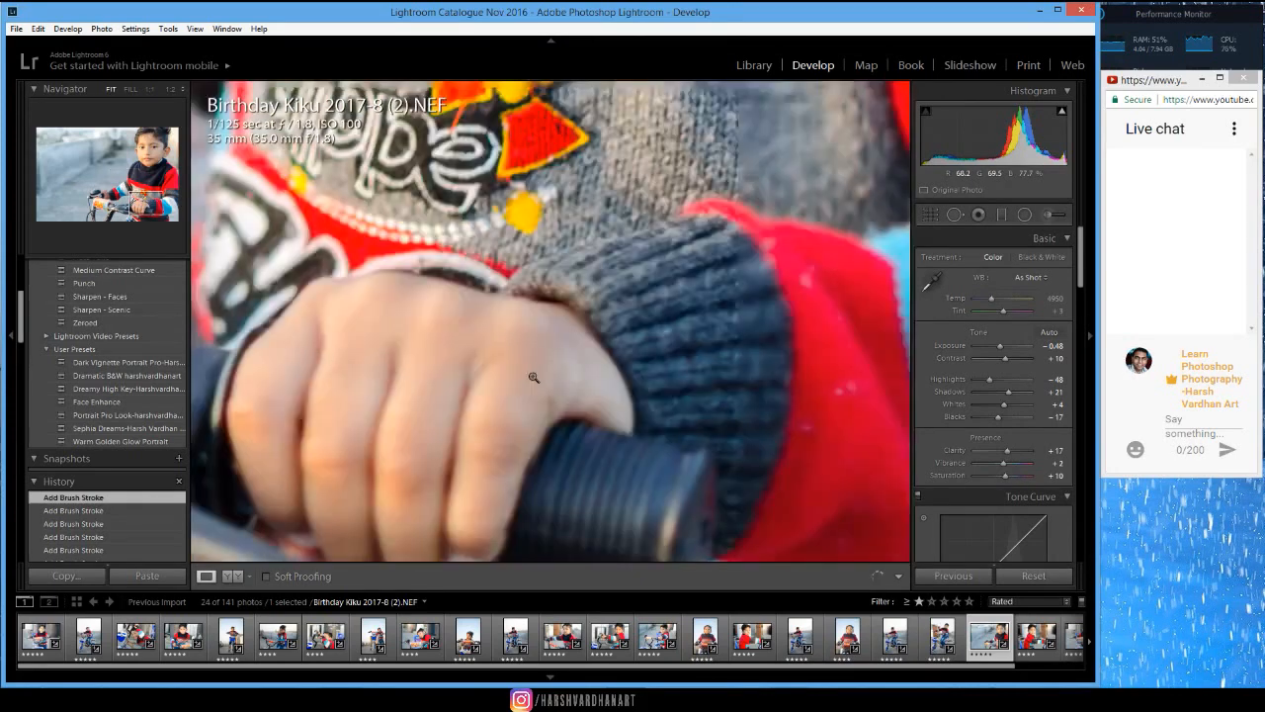
left_click(736, 416)
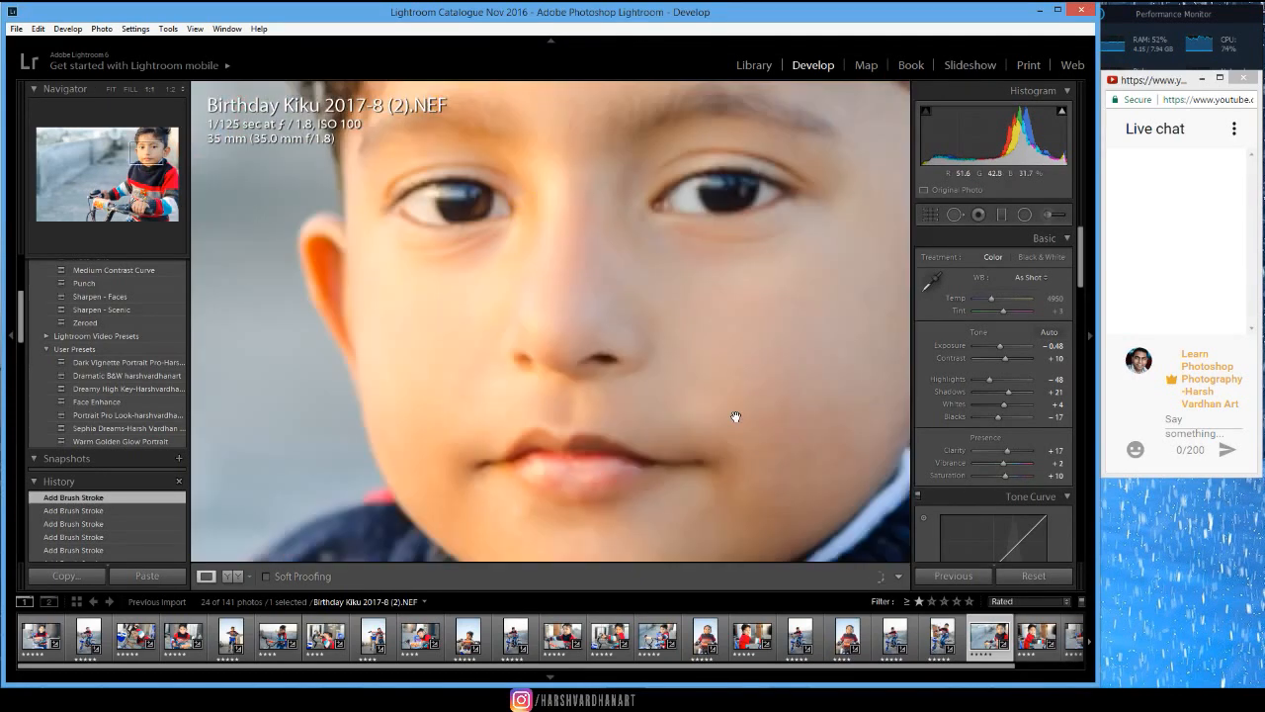
left_click(737, 416)
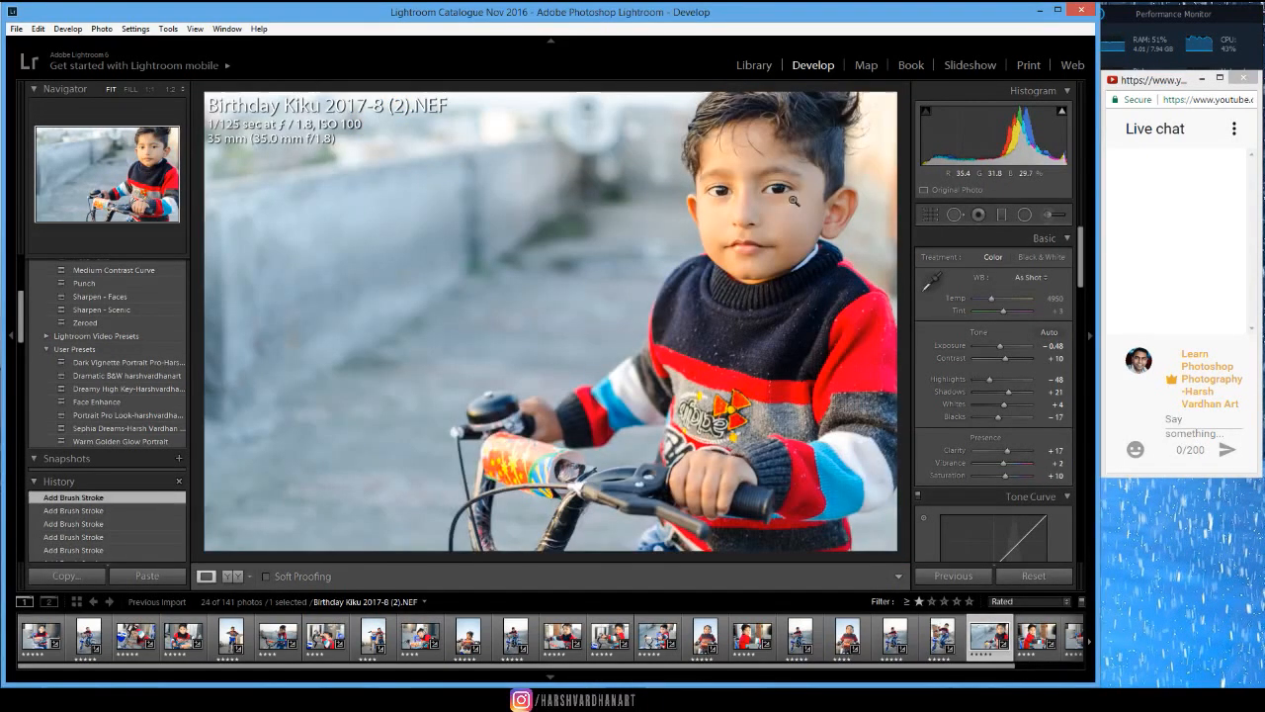
Set up a new Adjustment Brush mask for the eyes with Clarity 36, Sharpness 22 and Exposure 0.69
left_click(794, 201)
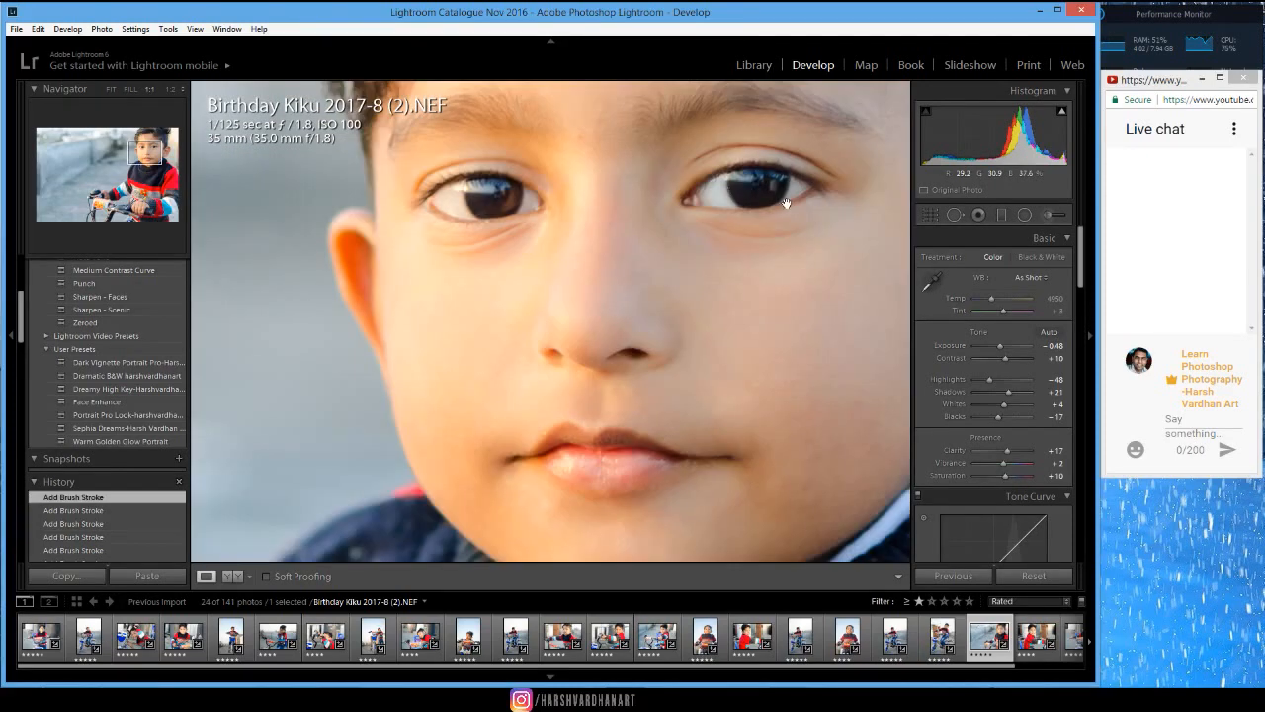
left_click_drag(787, 203, 743, 330)
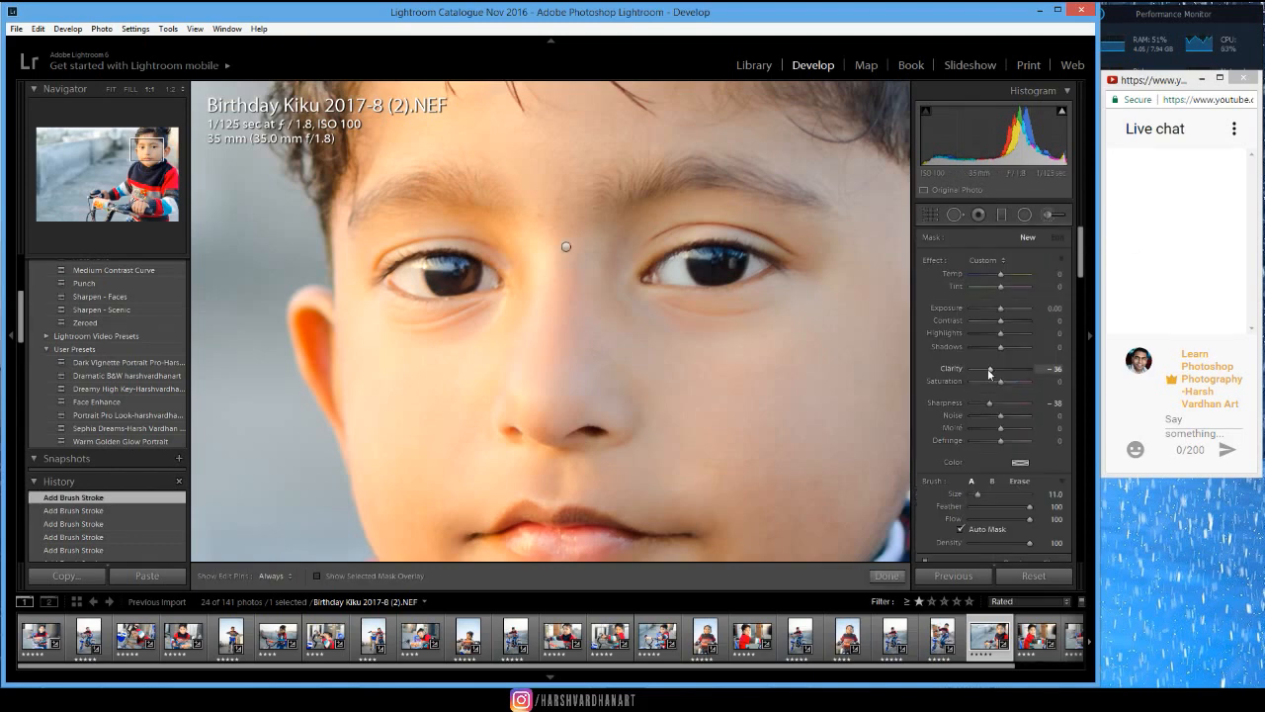
left_click_drag(990, 369, 1008, 404)
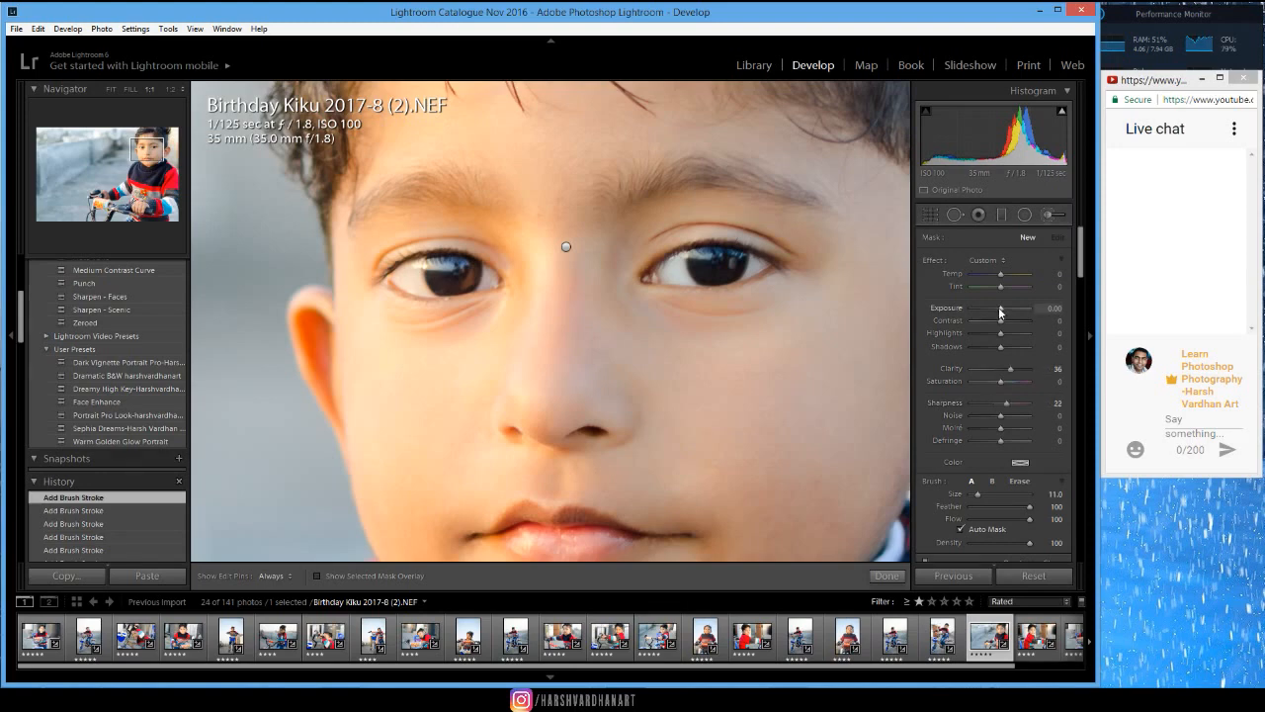
left_click_drag(1001, 309, 1005, 313)
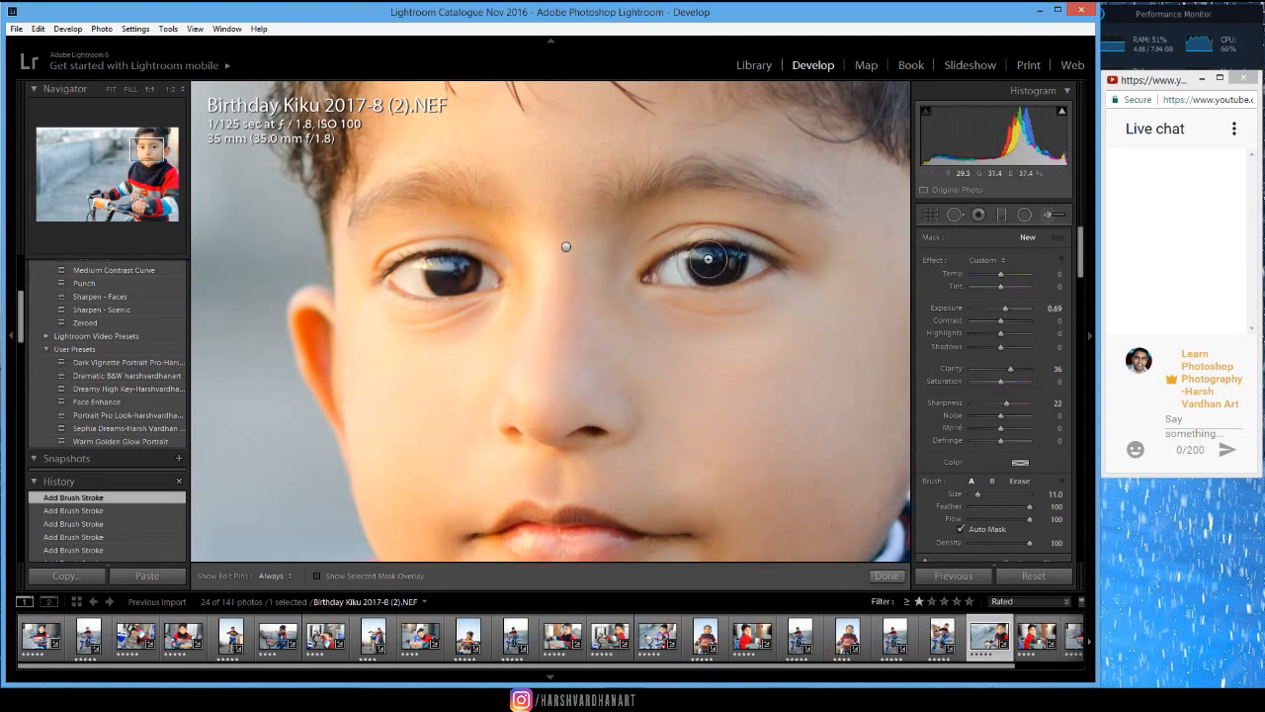
Paint the new mask over the irises of both eyes with the brush at Size 6
scroll(708, 258, "down", 4)
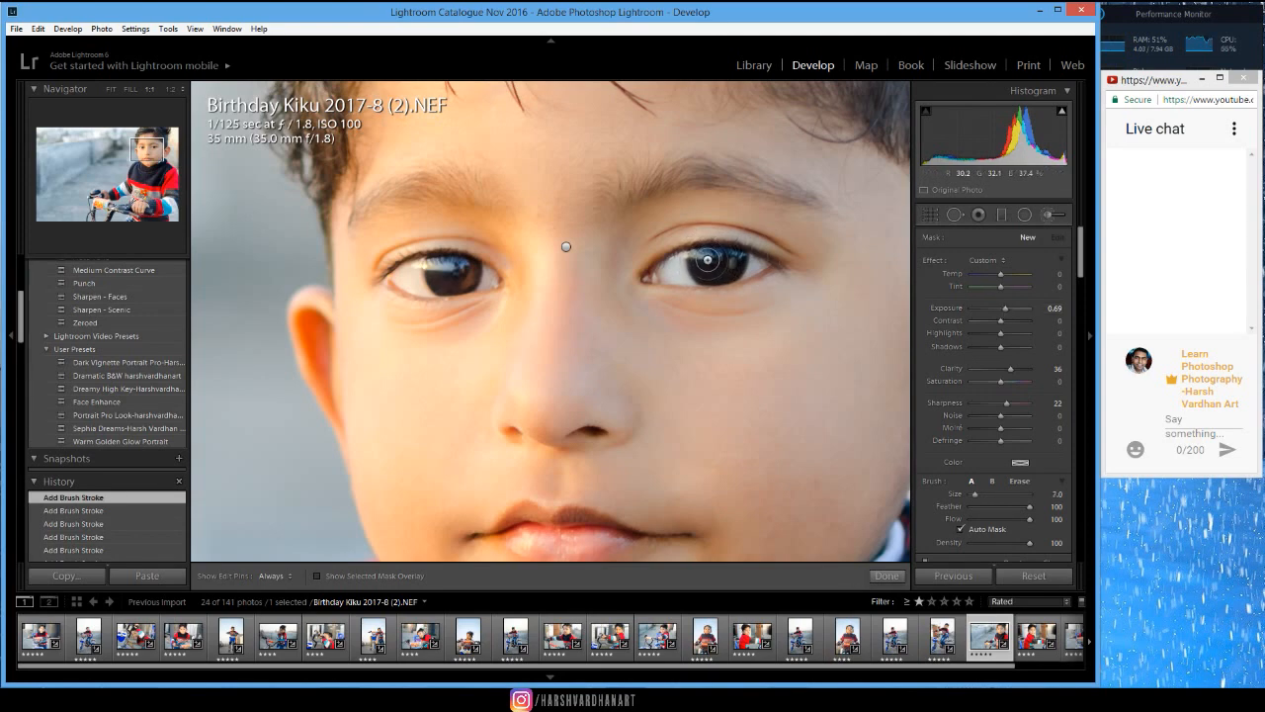
scroll(707, 259, "down", 1)
key("h")
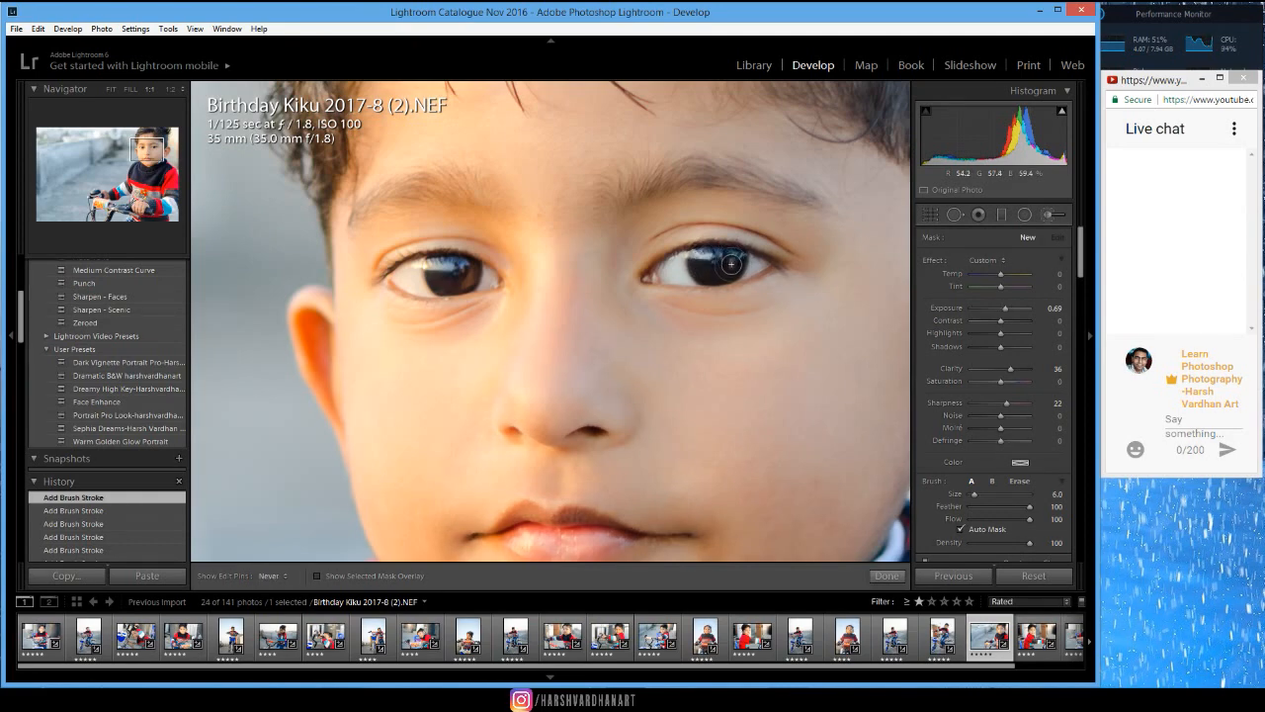
key("h")
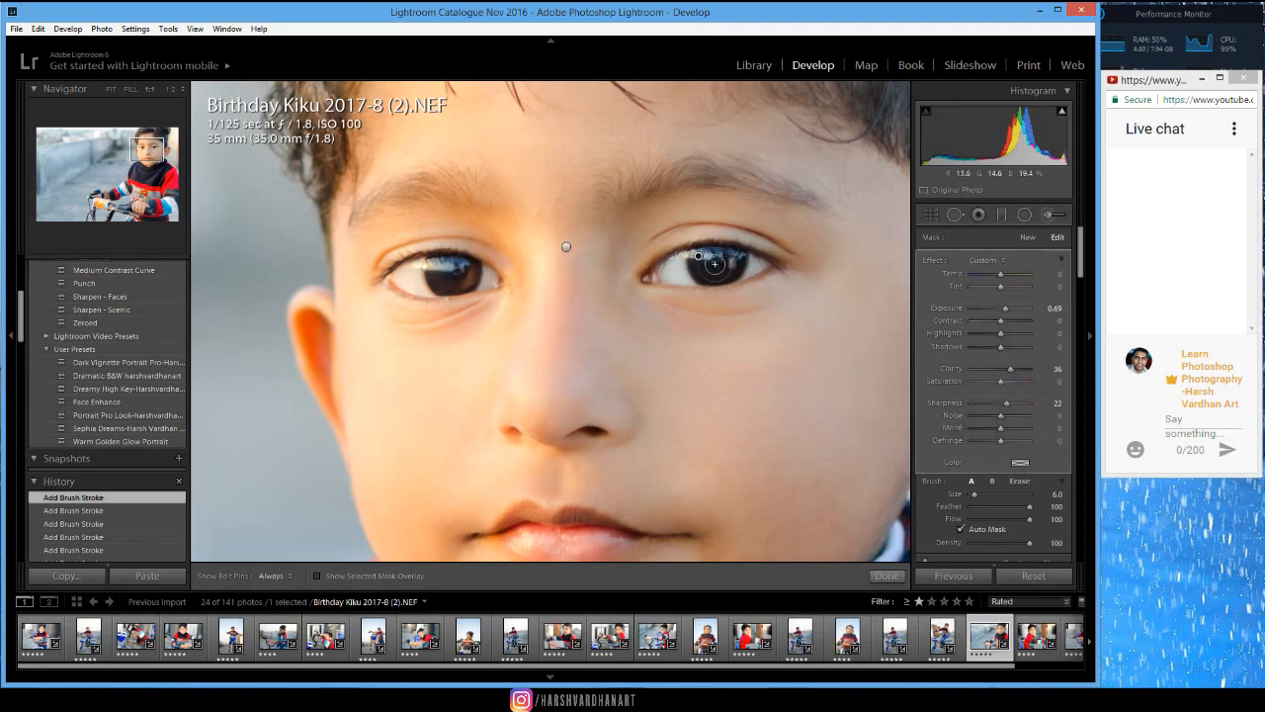
mouse_move(707, 258)
left_mouse_down()
mouse_move(737, 258)
mouse_move(703, 265)
mouse_move(765, 284)
left_mouse_up()
mouse_move(462, 283)
left_mouse_down()
mouse_move(443, 275)
mouse_move(462, 268)
mouse_move(413, 273)
mouse_move(500, 284)
left_mouse_up()
key("h")
key("h")
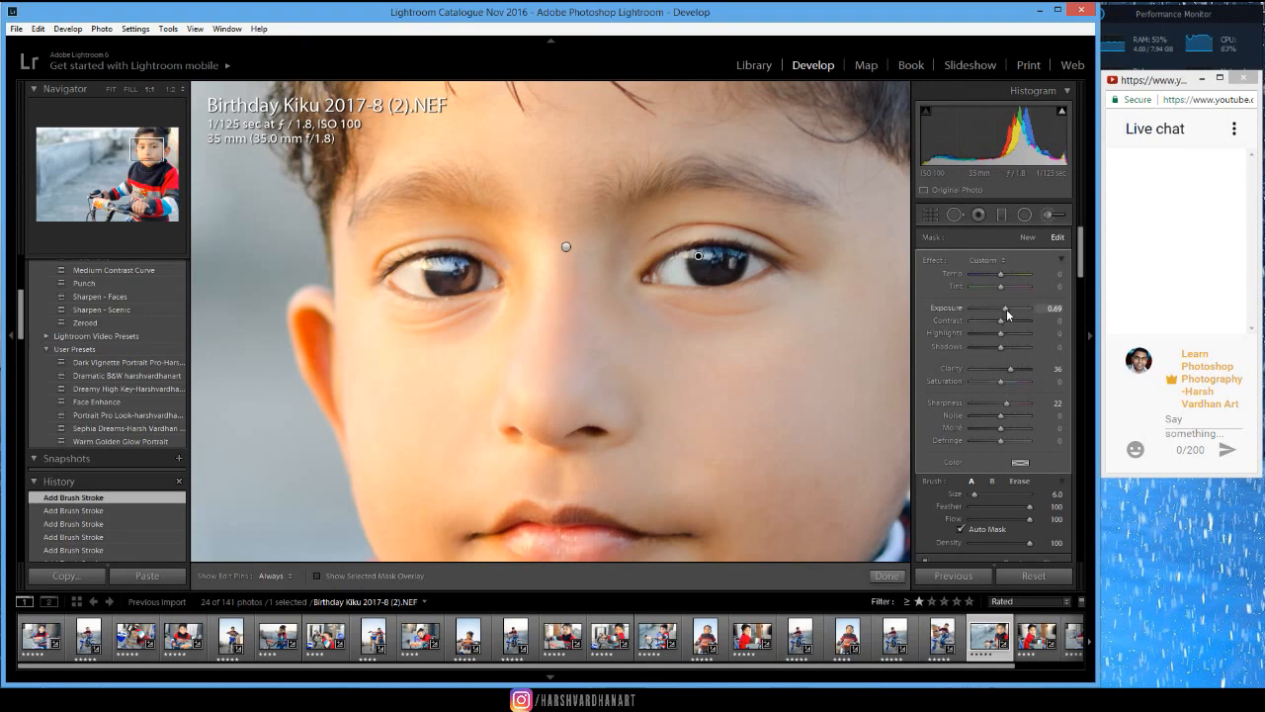
Set the eye mask's Exposure to 1.06 and Contrast to 40, and close the Adjustment Brush
left_click_drag(1008, 315, 1009, 313)
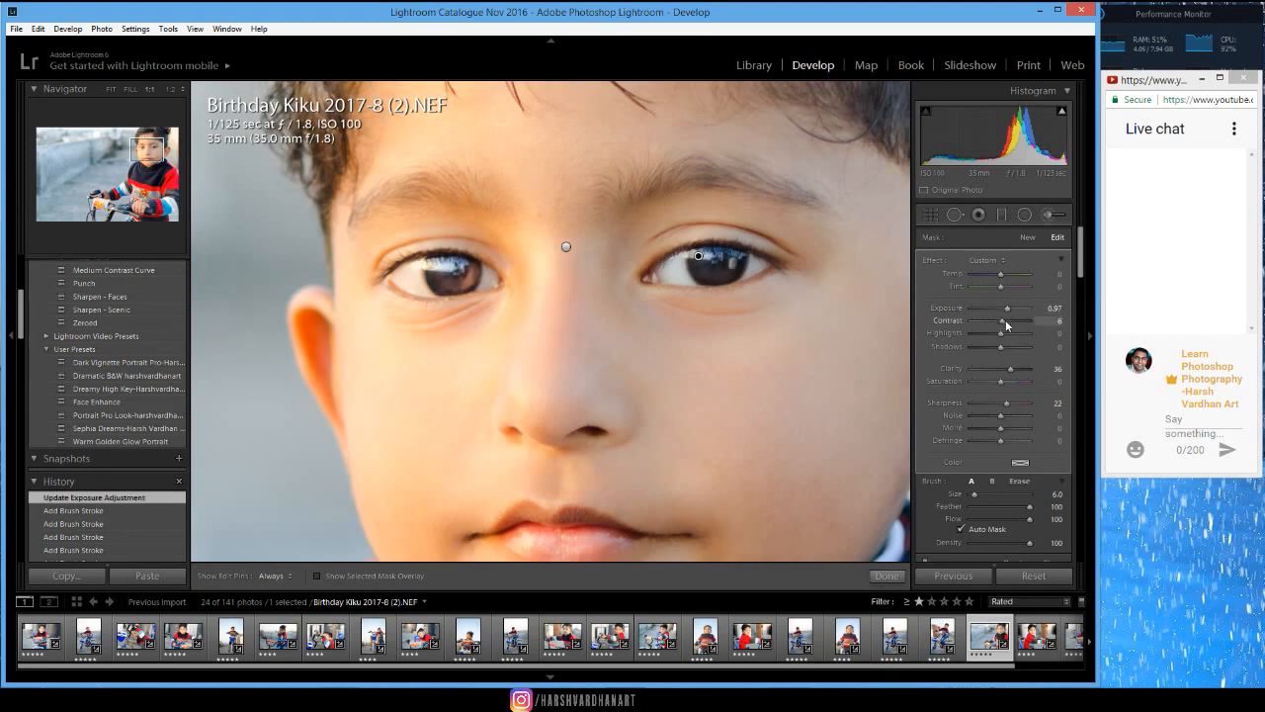
left_click(1013, 321)
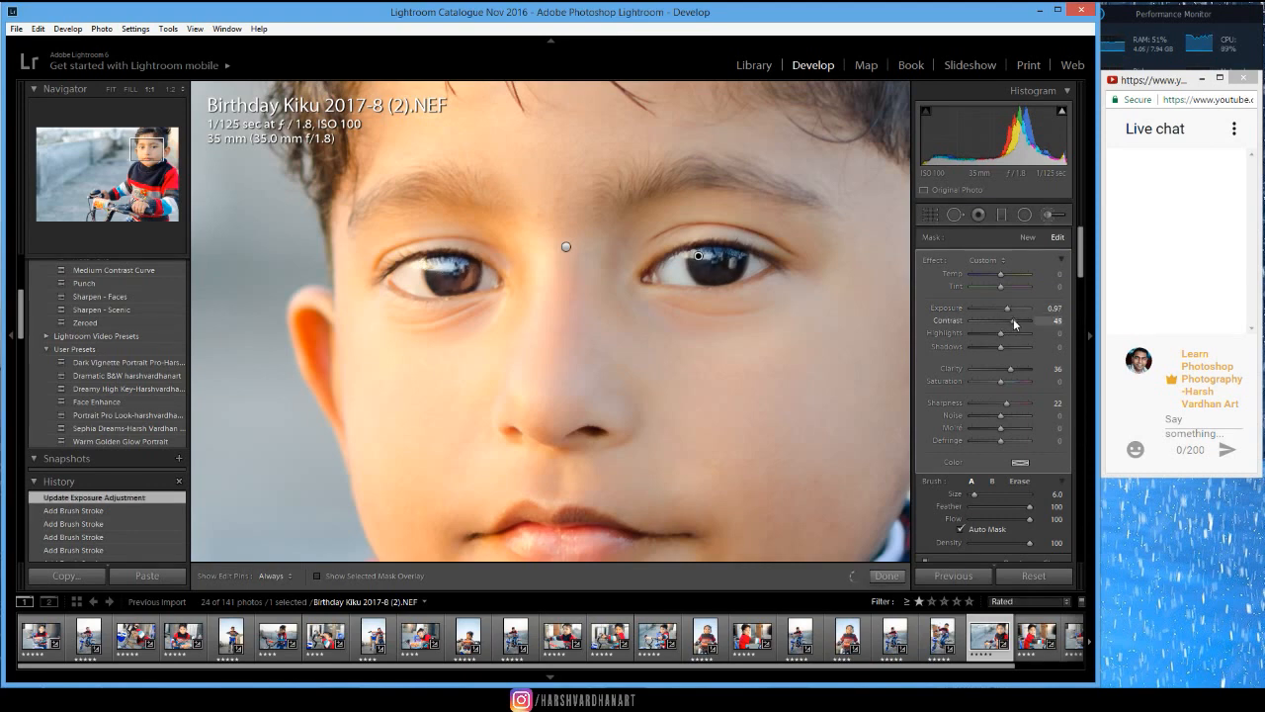
left_click_drag(1012, 321, 1004, 321)
left_click_drag(1008, 312, 1009, 314)
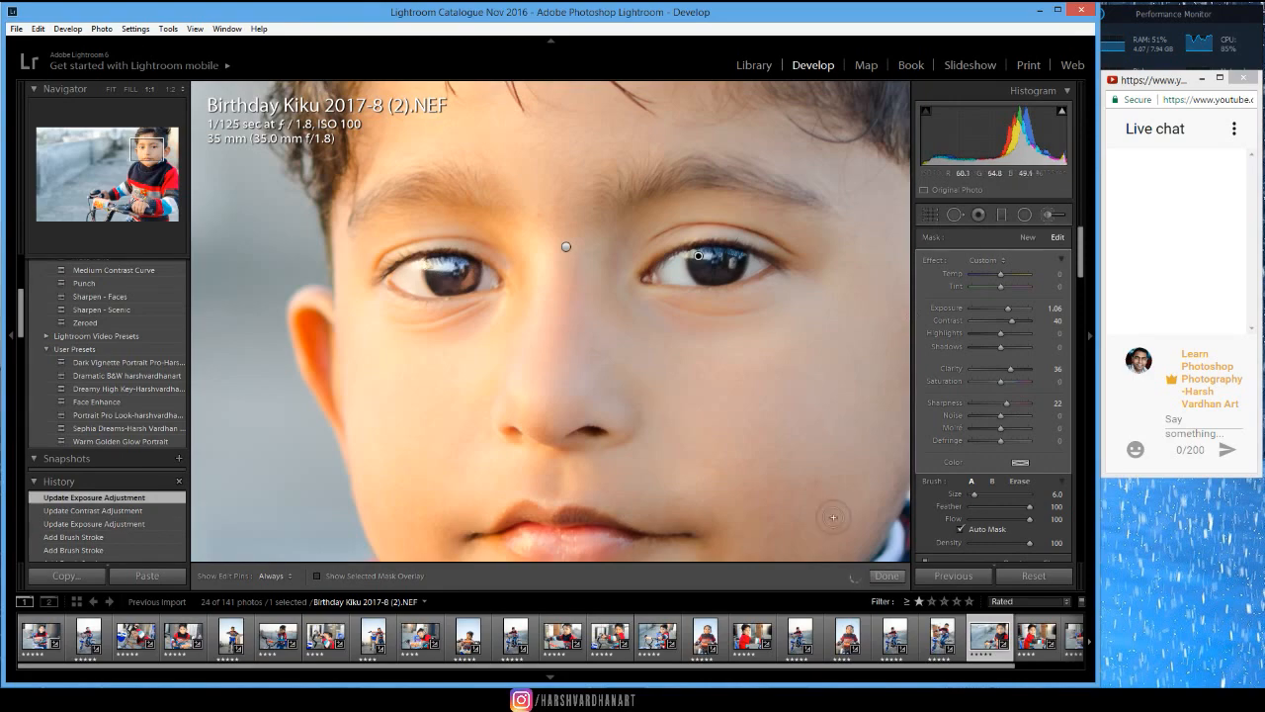
left_click(884, 575)
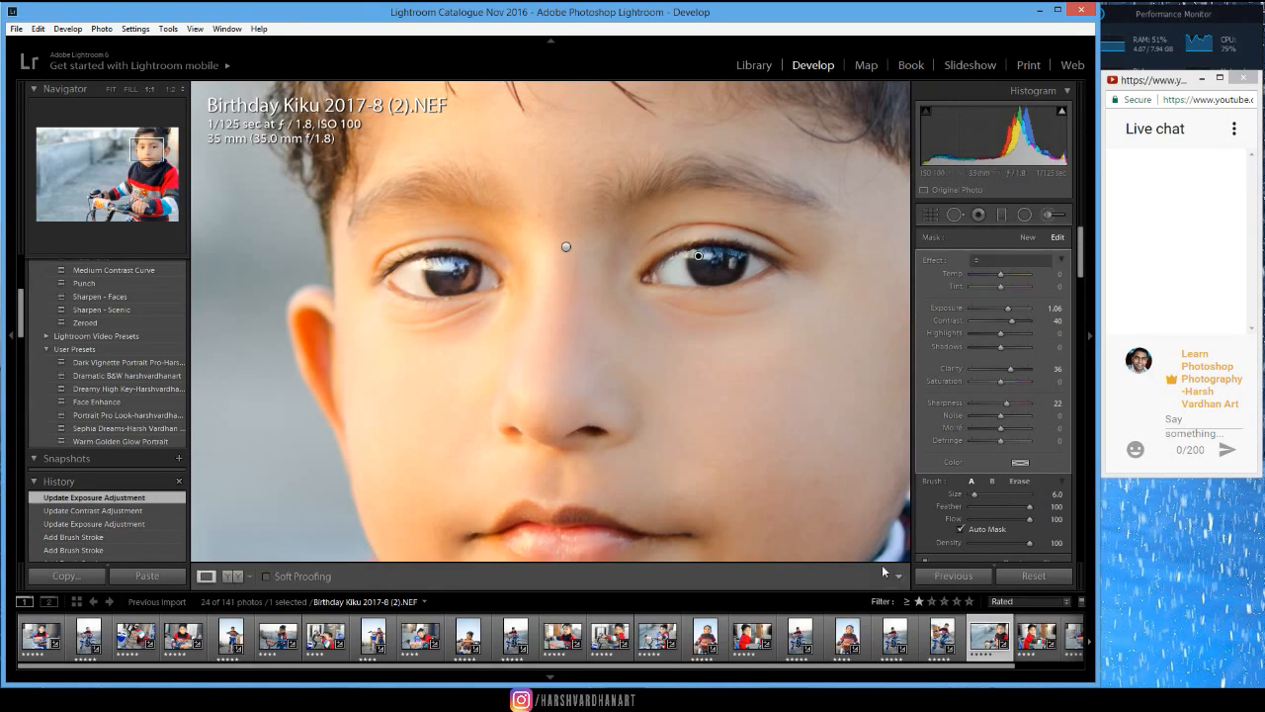
Review the eye adjustment on the whole photo and close up on both eyes
left_click(832, 504)
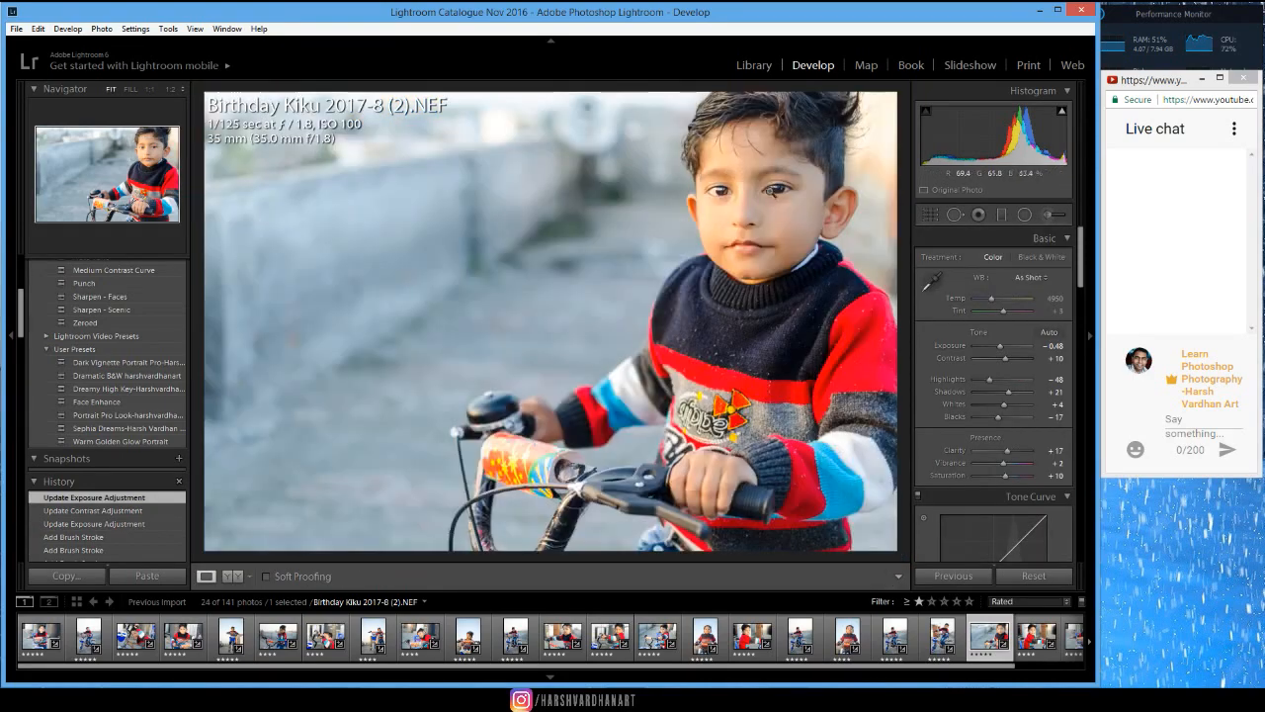
left_click(776, 195)
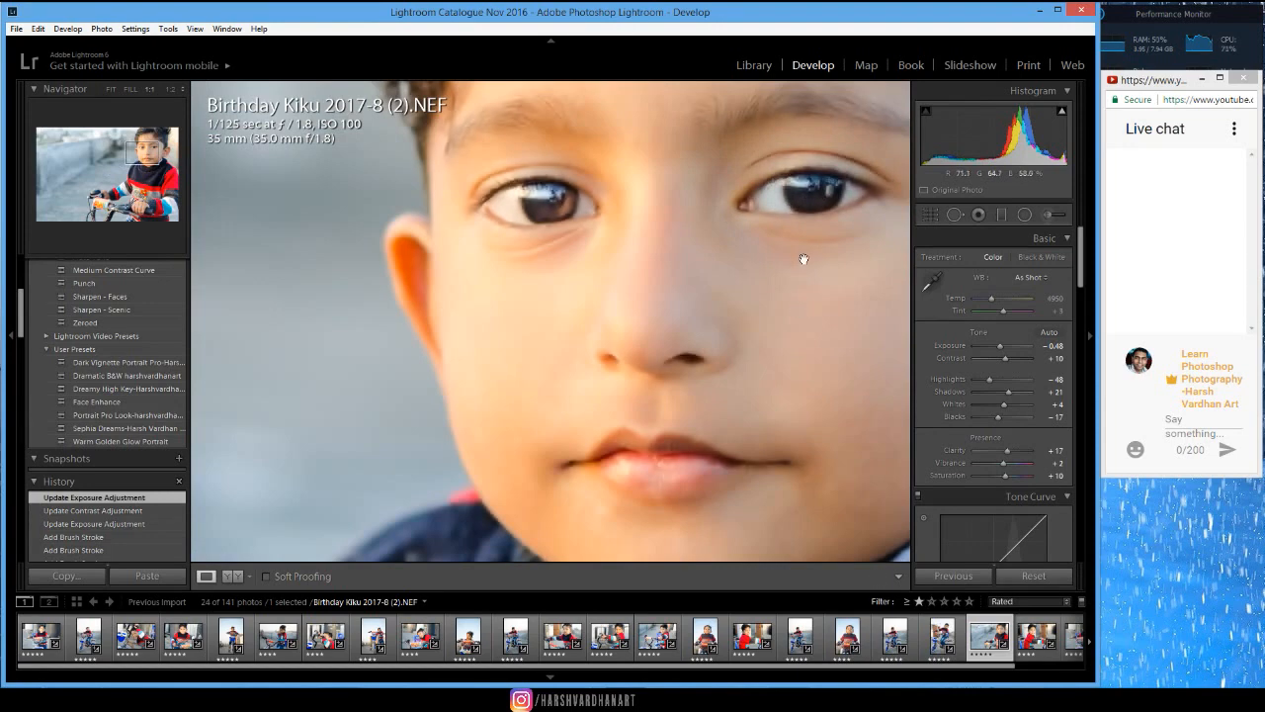
left_click_drag(816, 209, 723, 306)
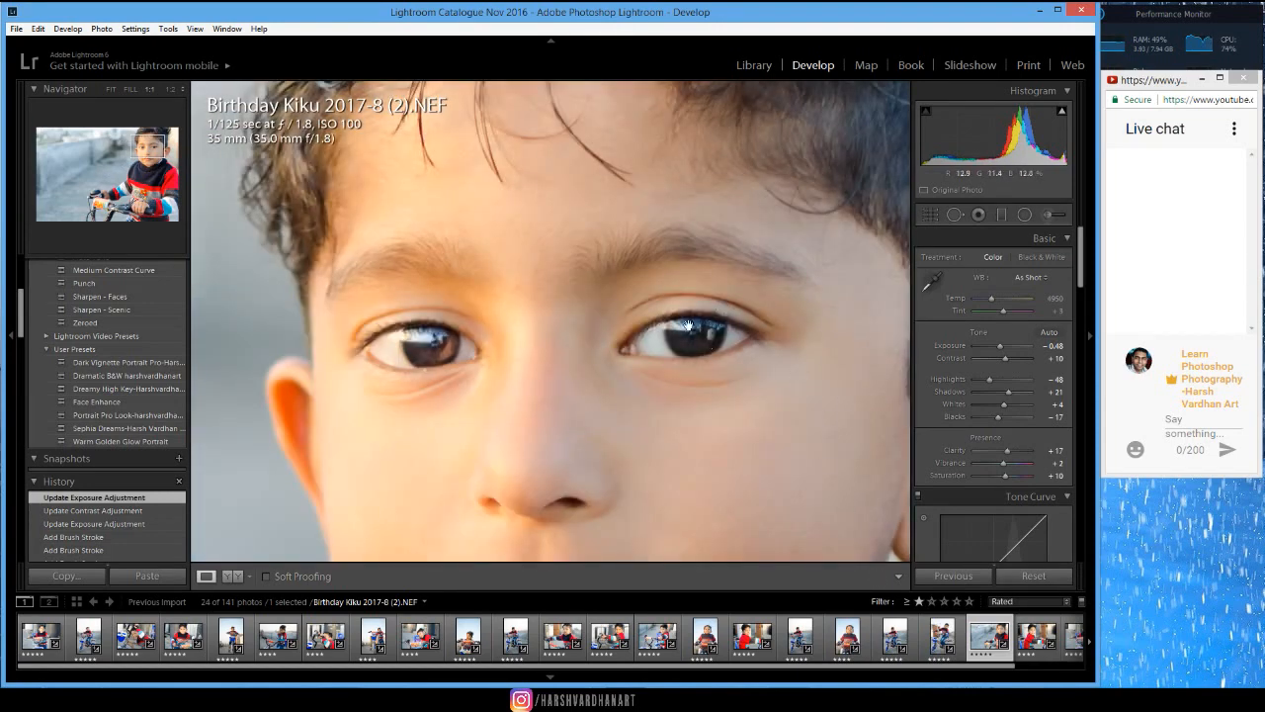
Reselect the eye mask in the Adjustment Brush and warm the irises with Temp 45 and Tint 43
left_click(1049, 215)
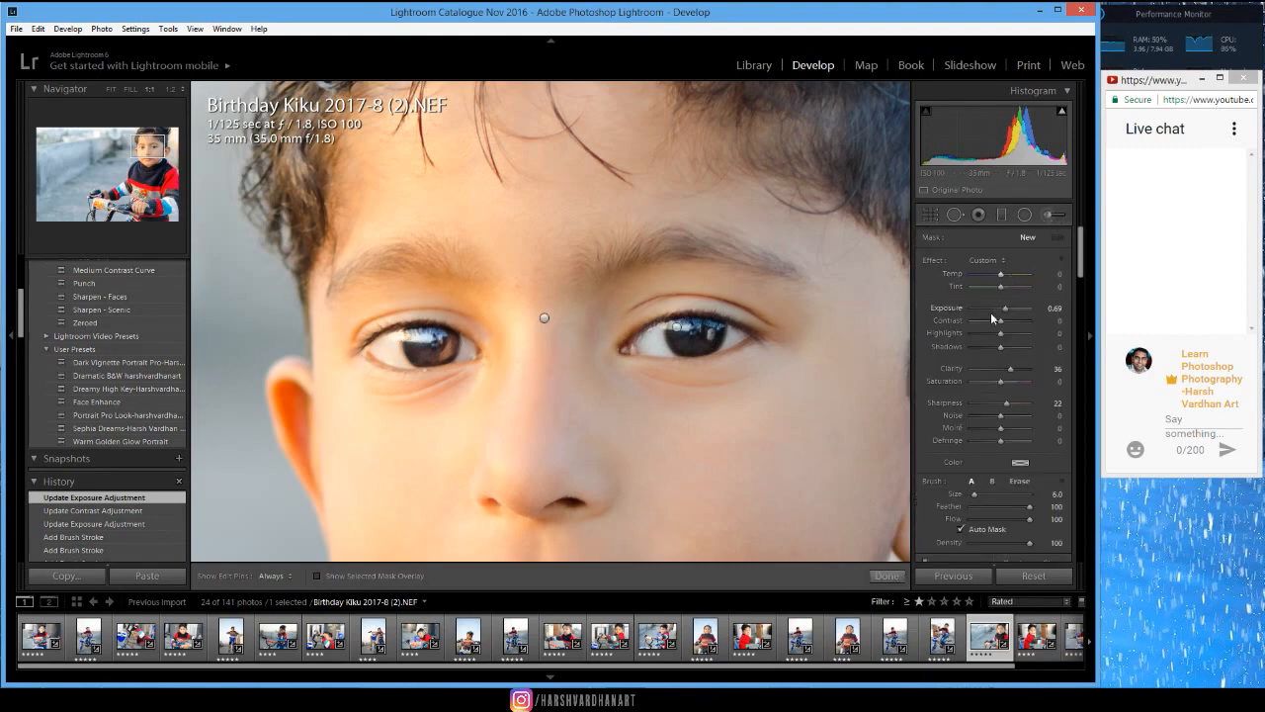
left_click(677, 326)
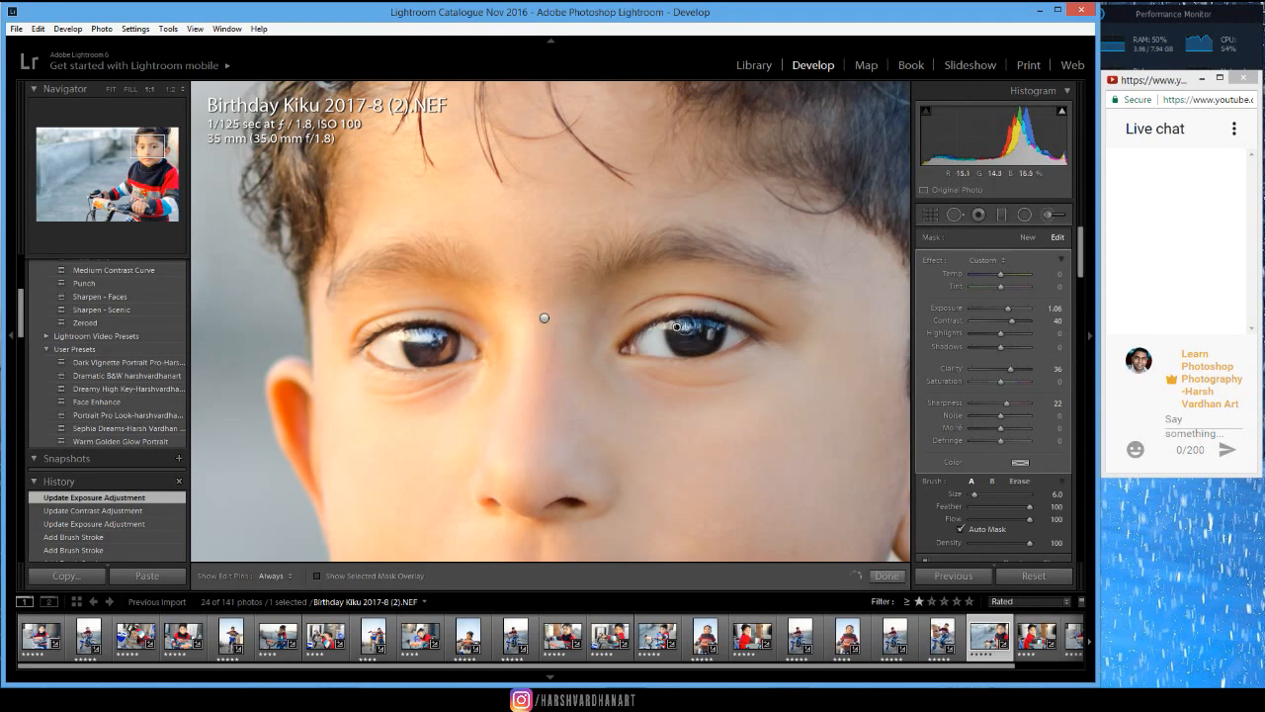
mouse_move(677, 328)
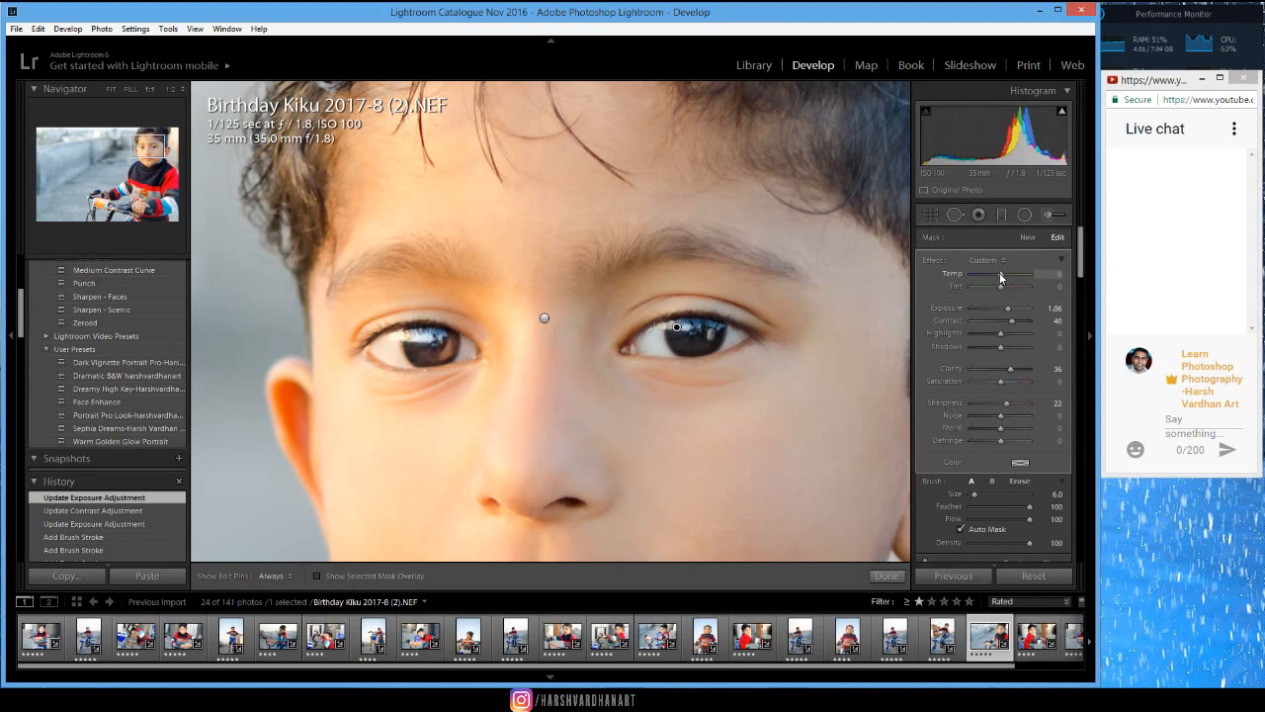
mouse_move(1000, 278)
left_mouse_down()
mouse_move(989, 274)
mouse_move(1017, 278)
left_mouse_up()
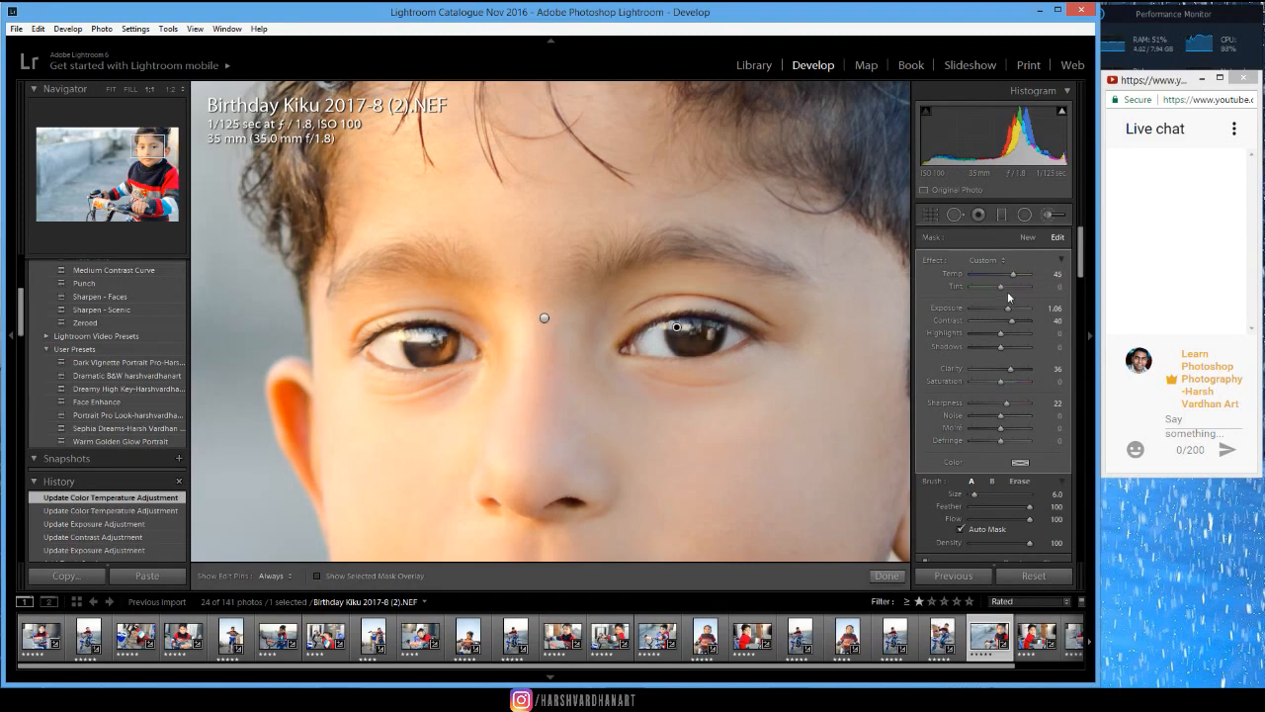
left_click_drag(1002, 287, 1015, 289)
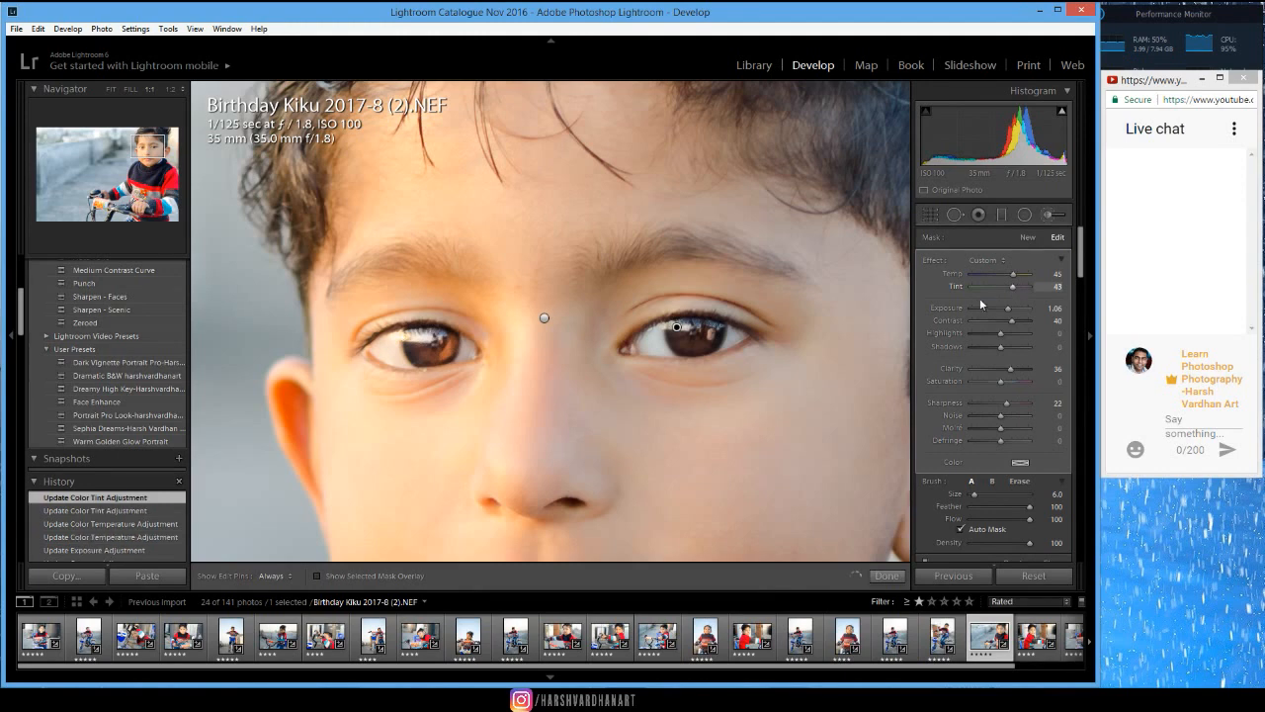
Cool the eye mask to Temp -15 with Tint 26, close the Adjustment Brush and show the whole photo
left_click_drag(1013, 277, 1000, 276)
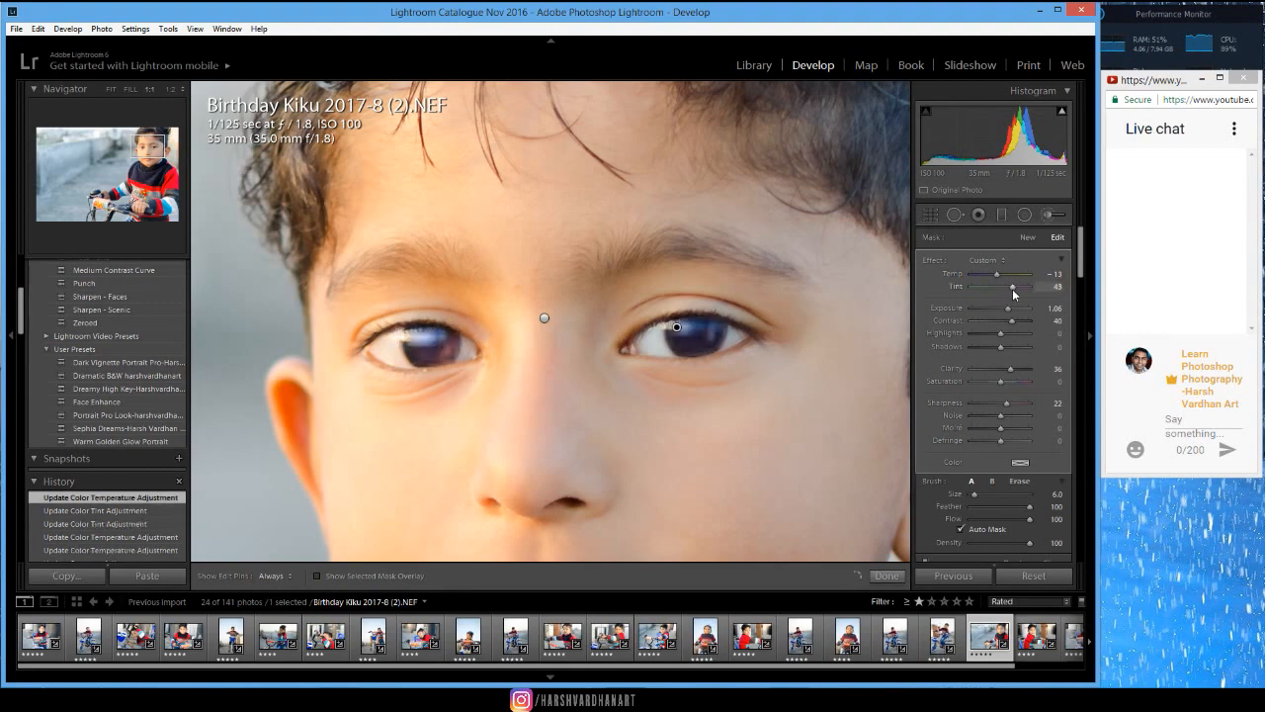
mouse_move(1012, 286)
left_mouse_down()
mouse_move(970, 287)
mouse_move(1006, 292)
left_mouse_up()
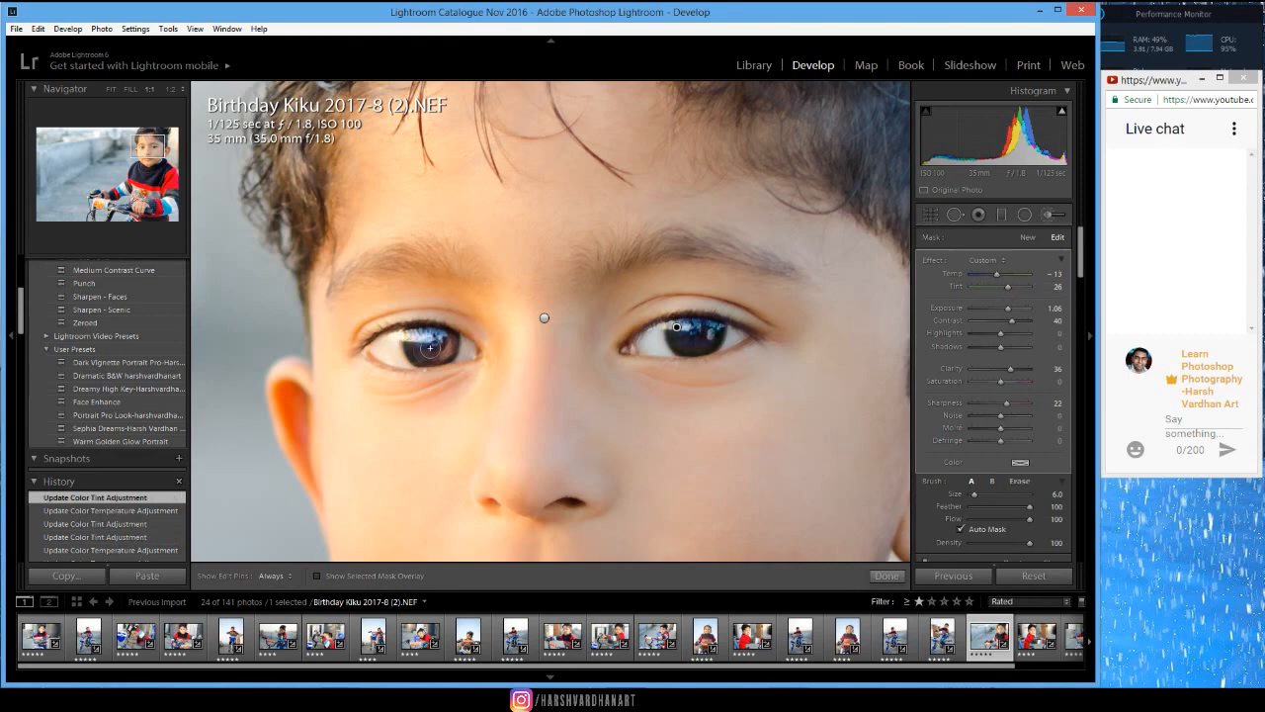
left_click_drag(996, 274, 970, 277)
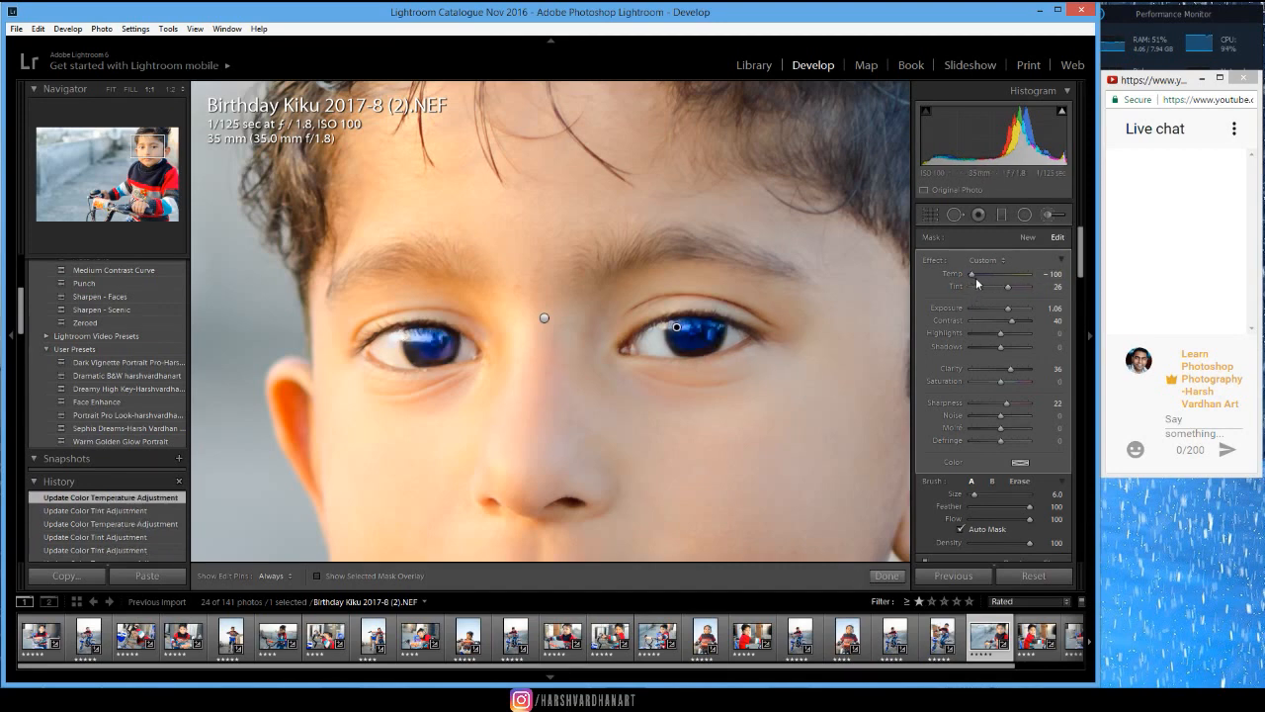
left_click_drag(971, 275, 992, 280)
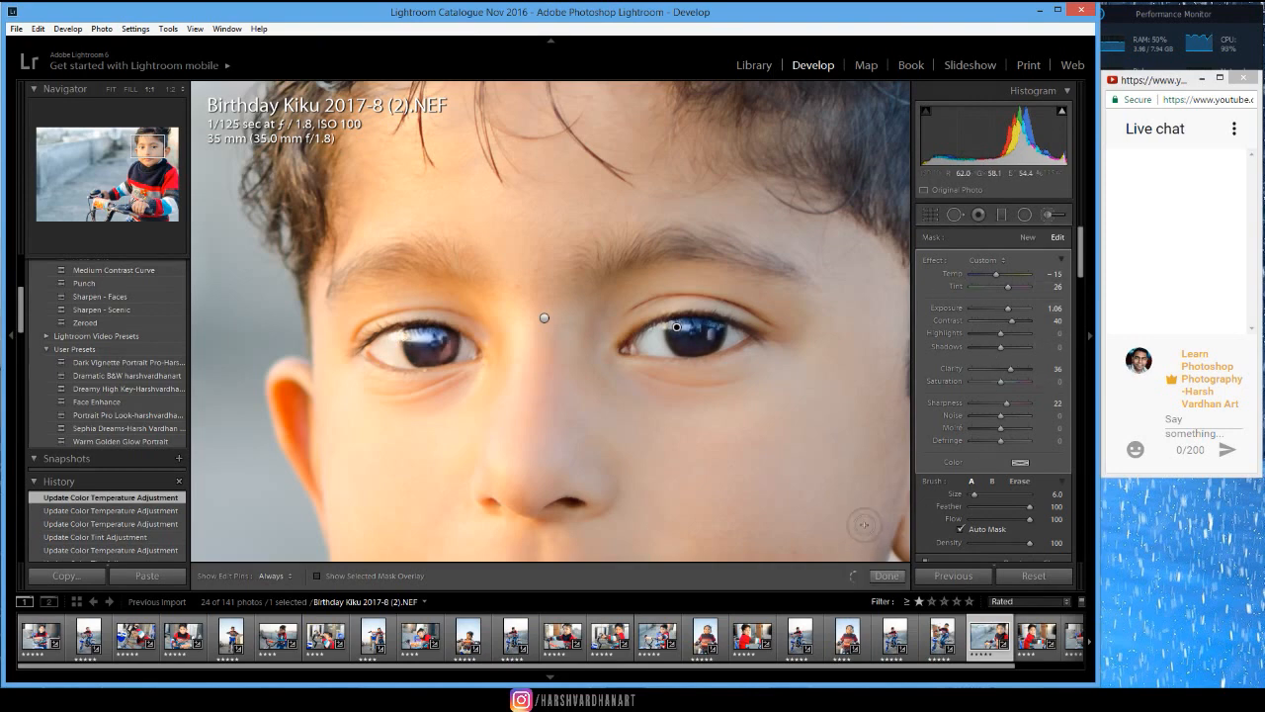
left_click(889, 575)
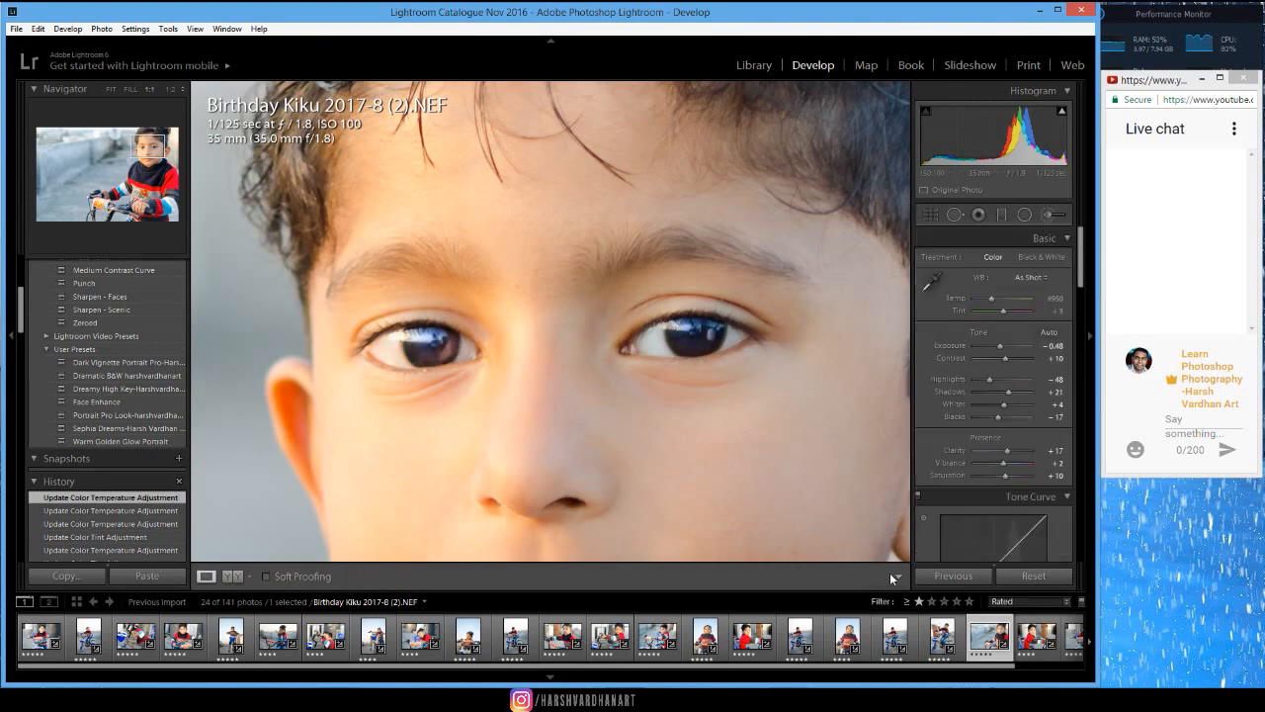
left_click(626, 303)
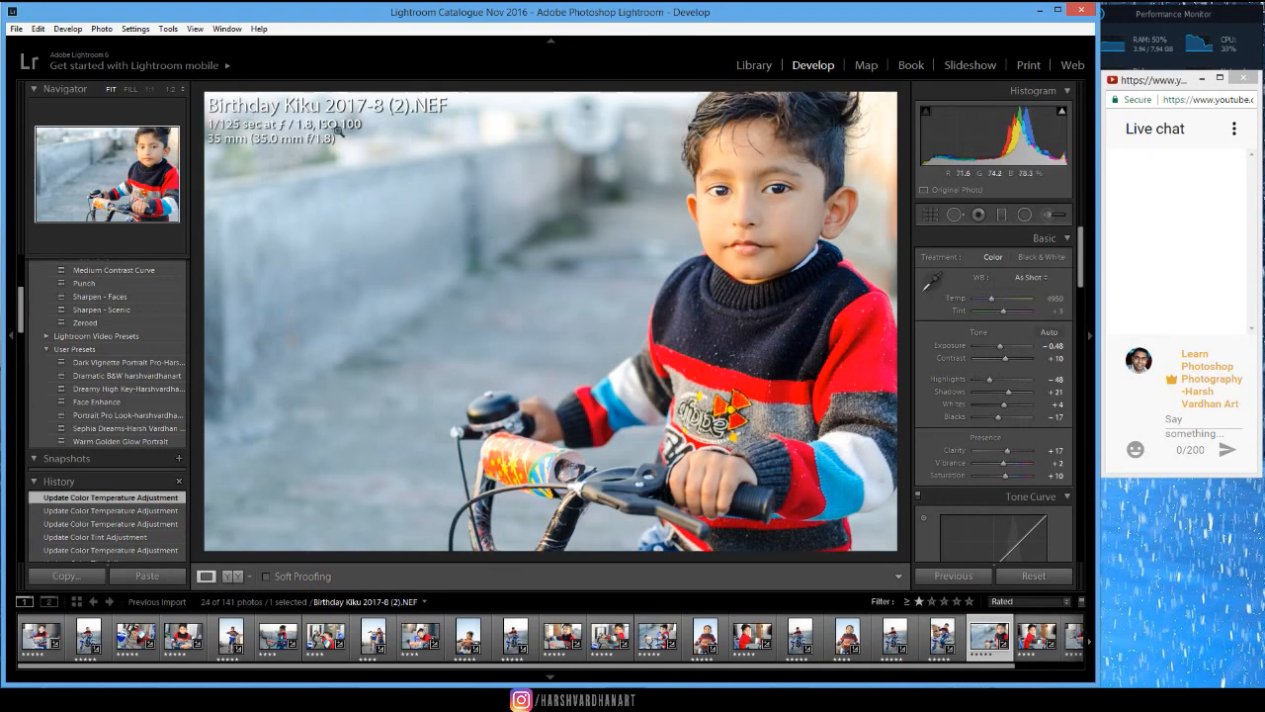
Add a diagonal Graduated Filter from the photo's upper-left corner towards the boy, with Clarity 0 and Exposure 1.42
left_click(1002, 216)
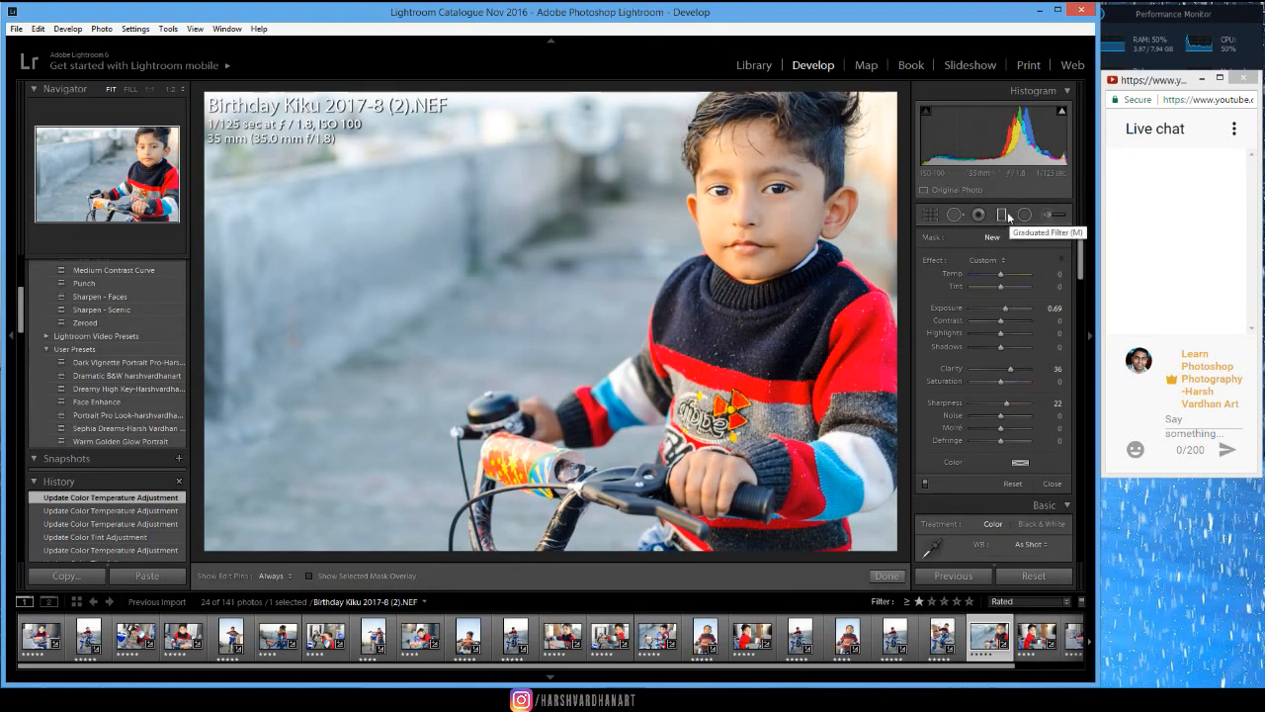
left_click_drag(208, 95, 595, 246)
left_click_drag(682, 275, 784, 291)
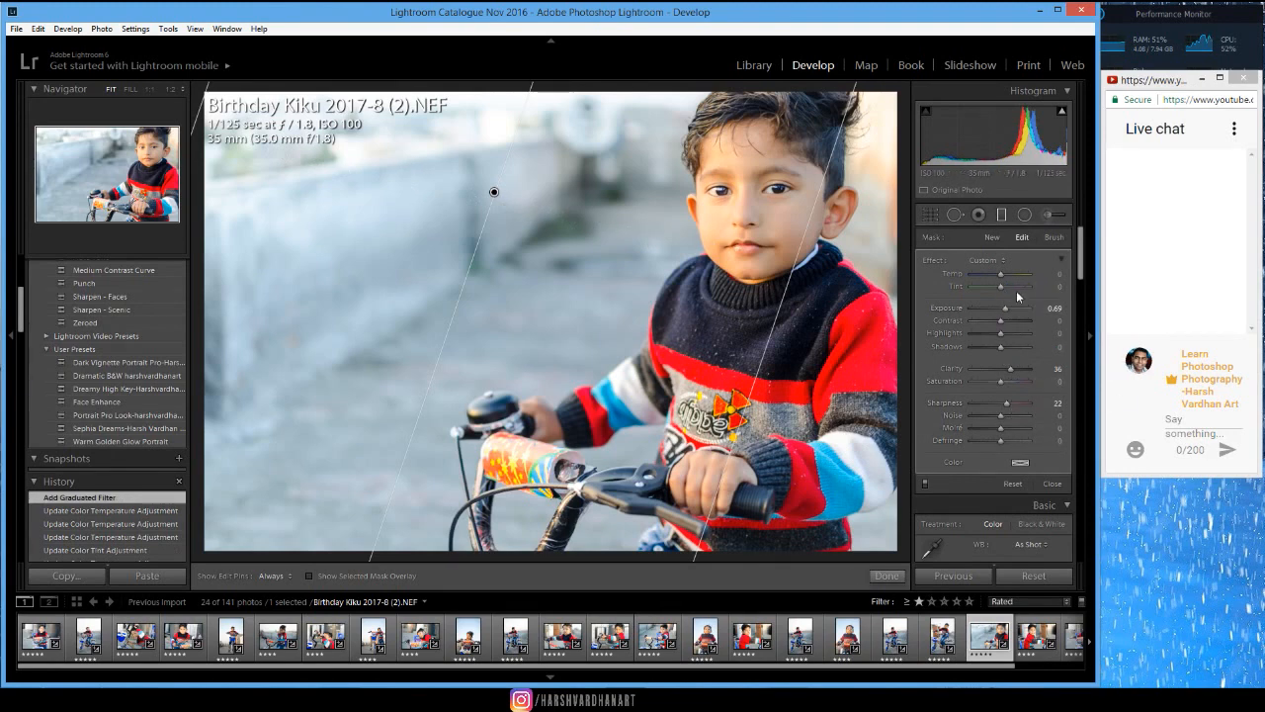
double_click(1011, 373)
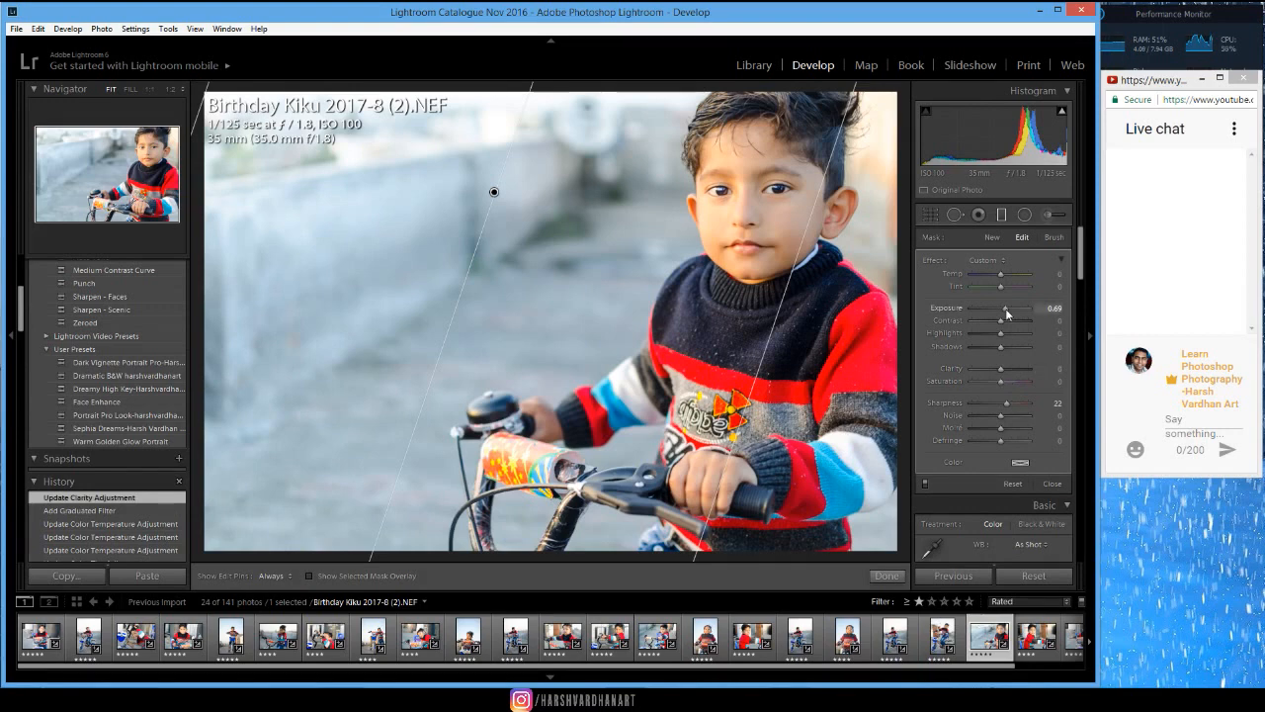
left_click_drag(1006, 313, 1011, 314)
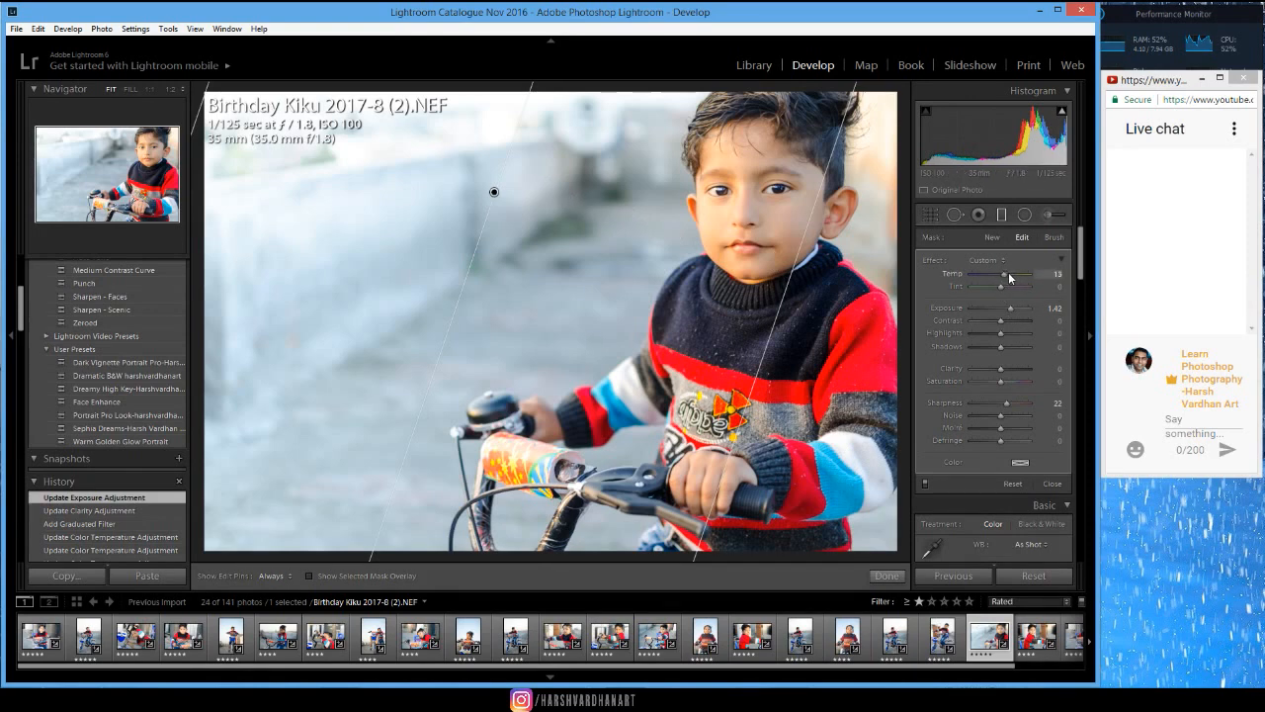
Warm the background's graduated filter with Temp 86 and Tint 59, and set its Exposure to 1.24
left_click_drag(1009, 278, 1017, 278)
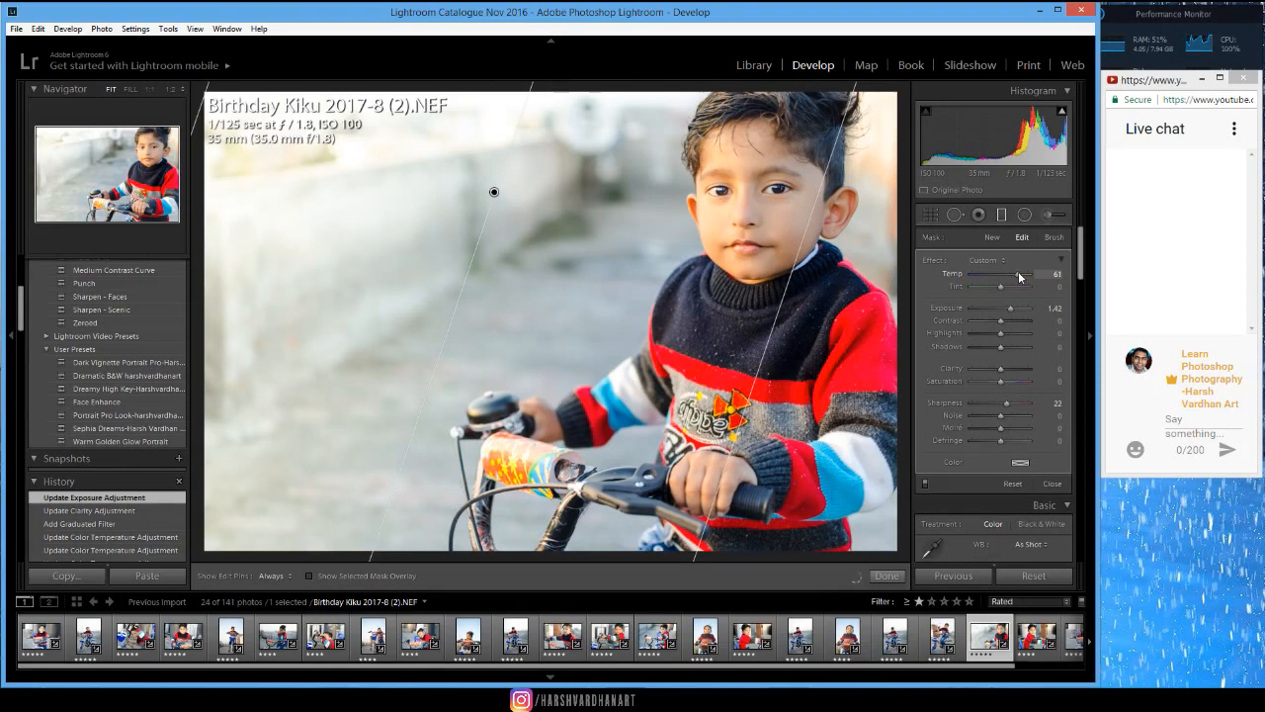
mouse_move(1016, 277)
left_mouse_down()
mouse_move(1006, 291)
mouse_move(1019, 291)
left_mouse_up()
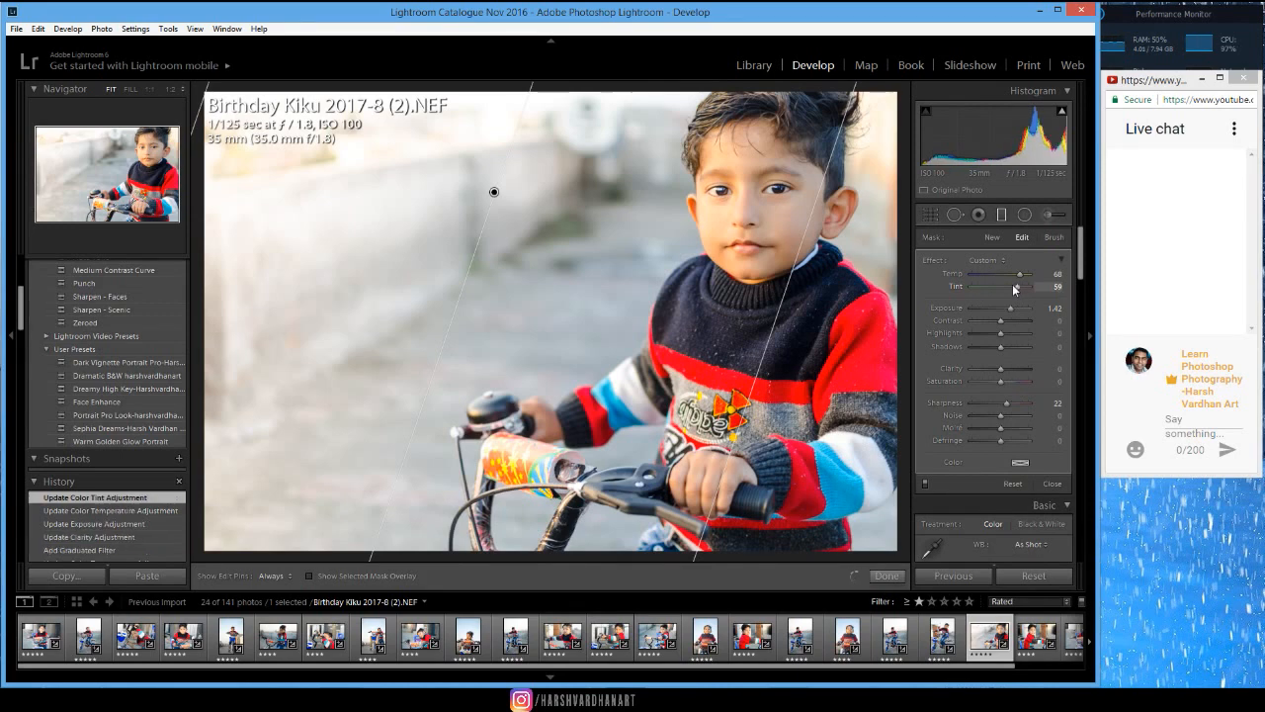
left_click_drag(1011, 308, 1008, 312)
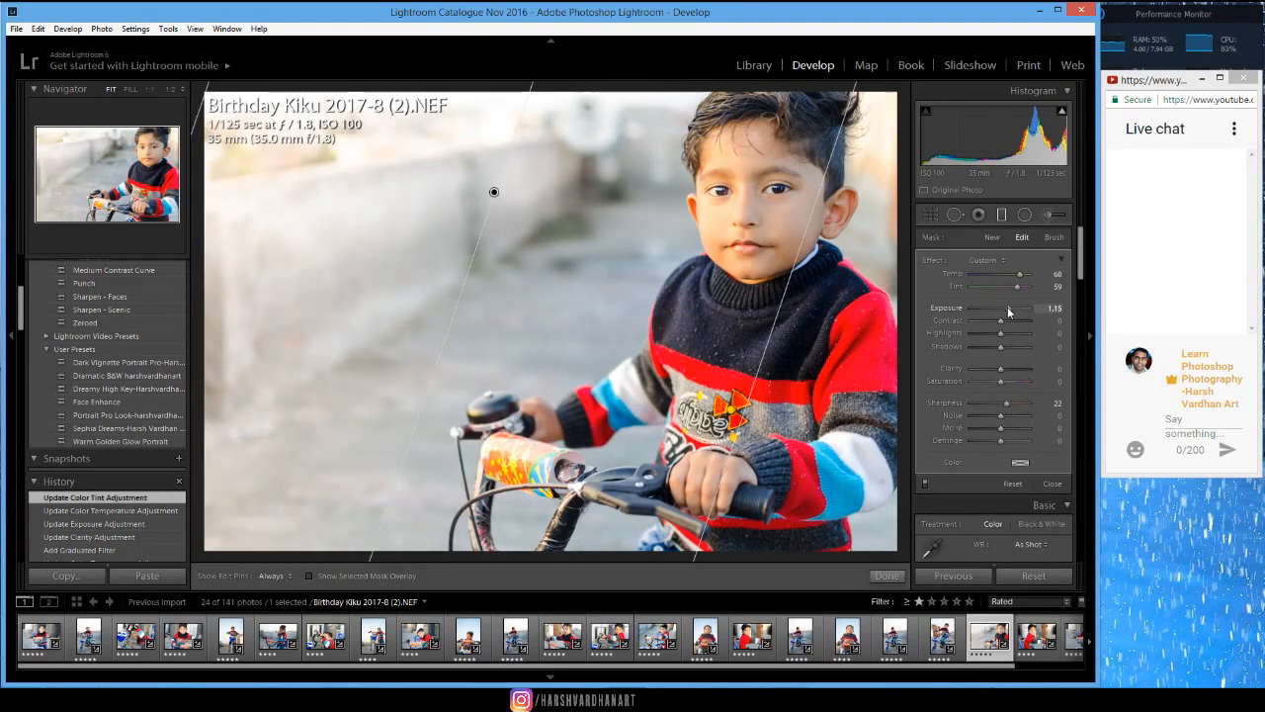
left_click(1007, 306)
left_click_drag(1019, 274, 1027, 280)
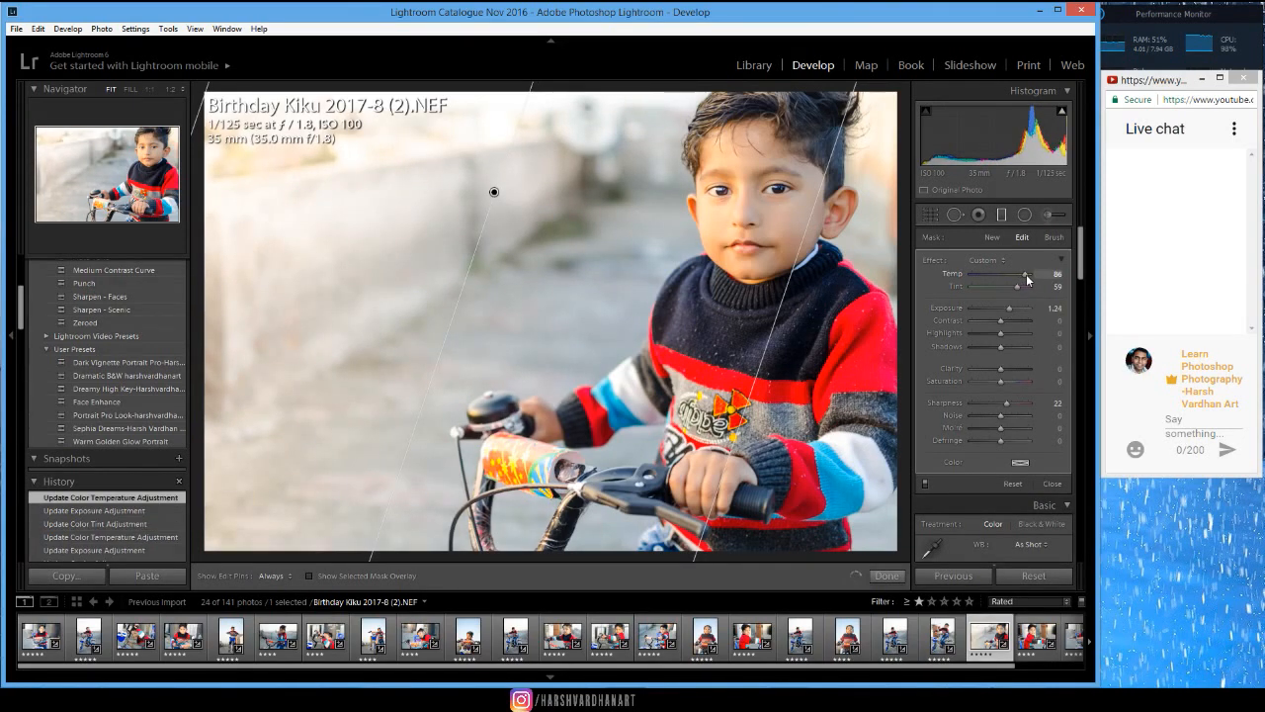
Shift the graduated filter slightly towards the boy and set its Contrast to 52, Tint to 79, Sharpness to 0 and Saturation to 43
left_click_drag(495, 192, 525, 185)
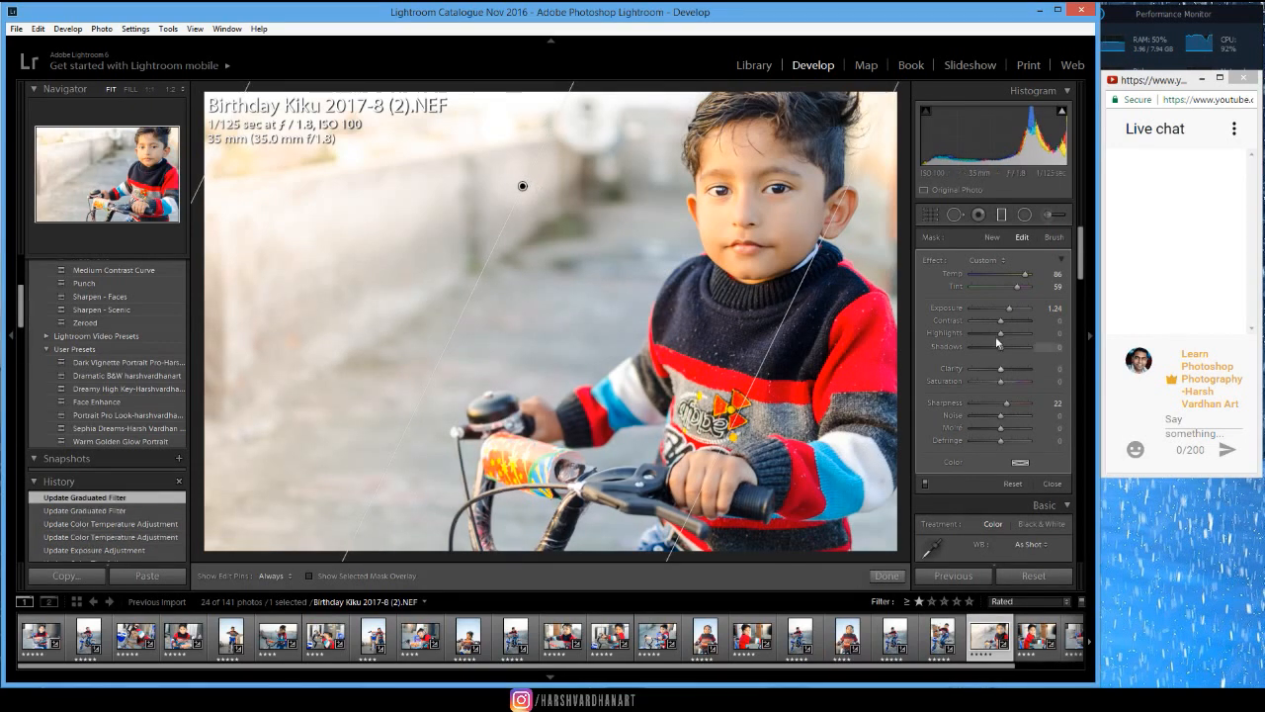
left_click_drag(1003, 324, 1024, 290)
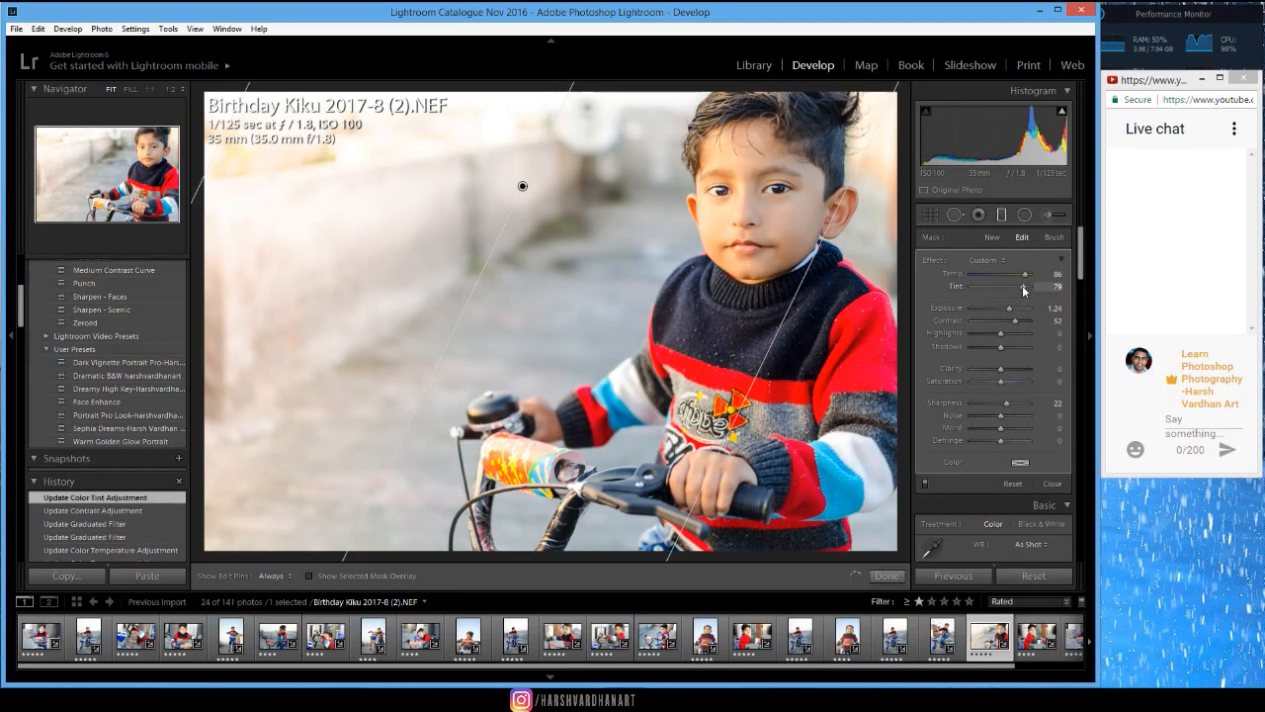
double_click(1006, 403)
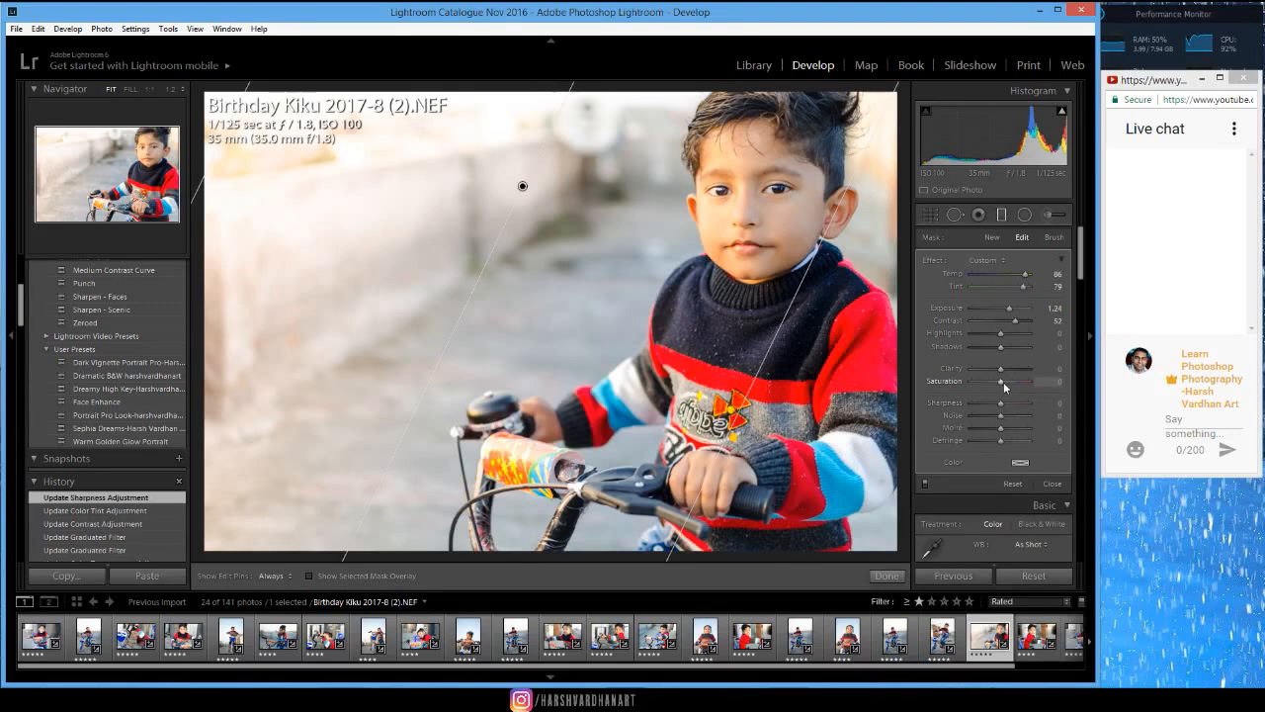
left_click_drag(1004, 386, 1013, 387)
left_click_drag(1015, 381, 1015, 381)
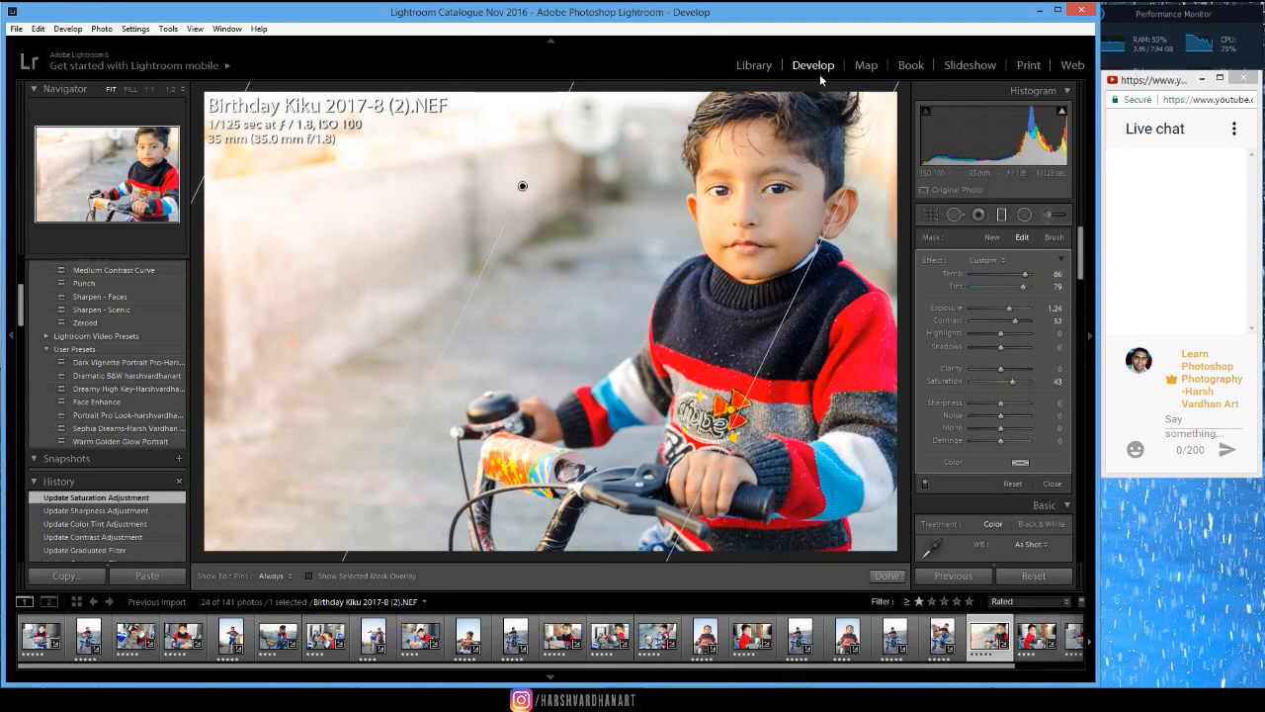
Add a second Graduated Filter upwards from the photo's bottom edge with Exposure -0.41 and Contrast 47, and hide the photo info overlay
left_click(992, 237)
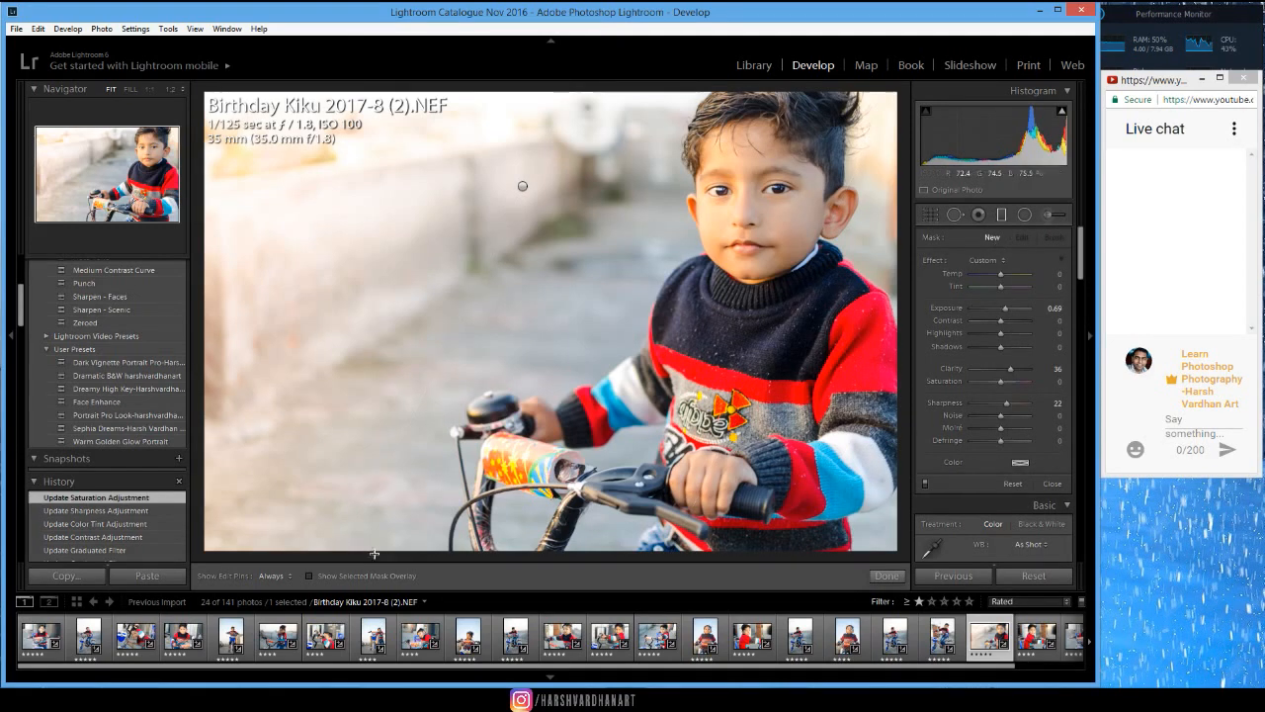
left_click_drag(374, 555, 439, 265)
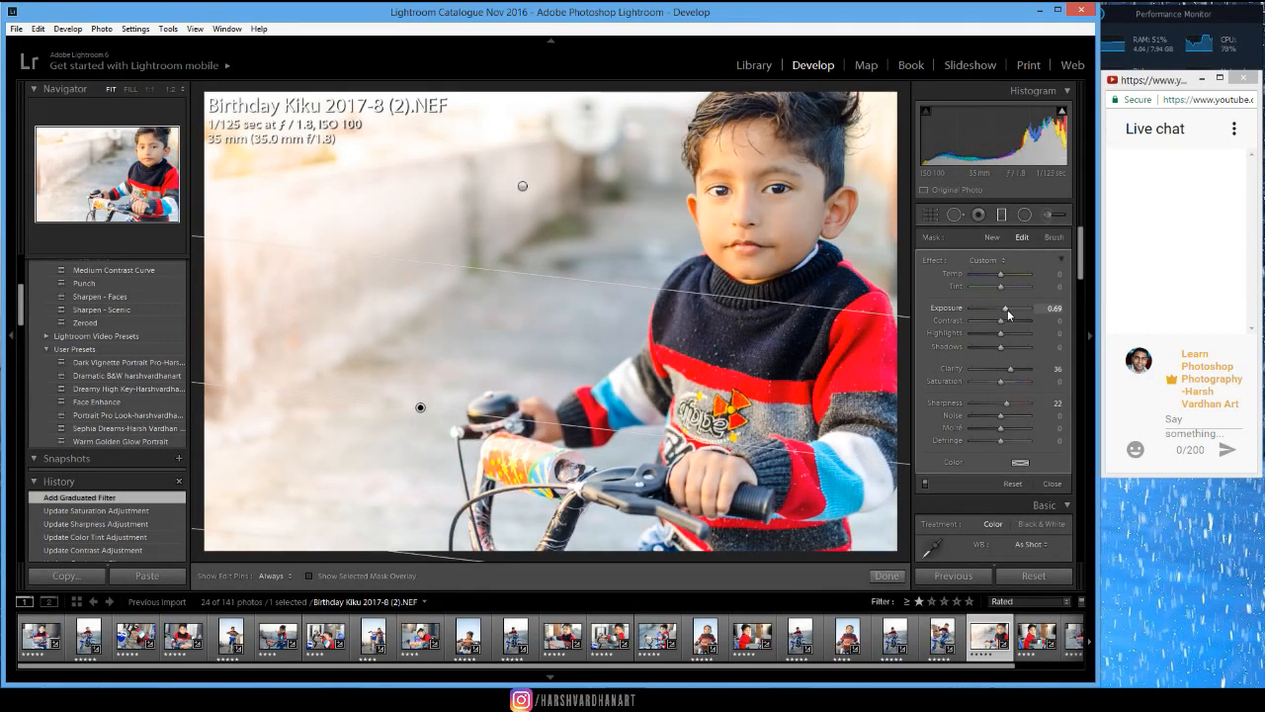
left_click_drag(1008, 314, 995, 309)
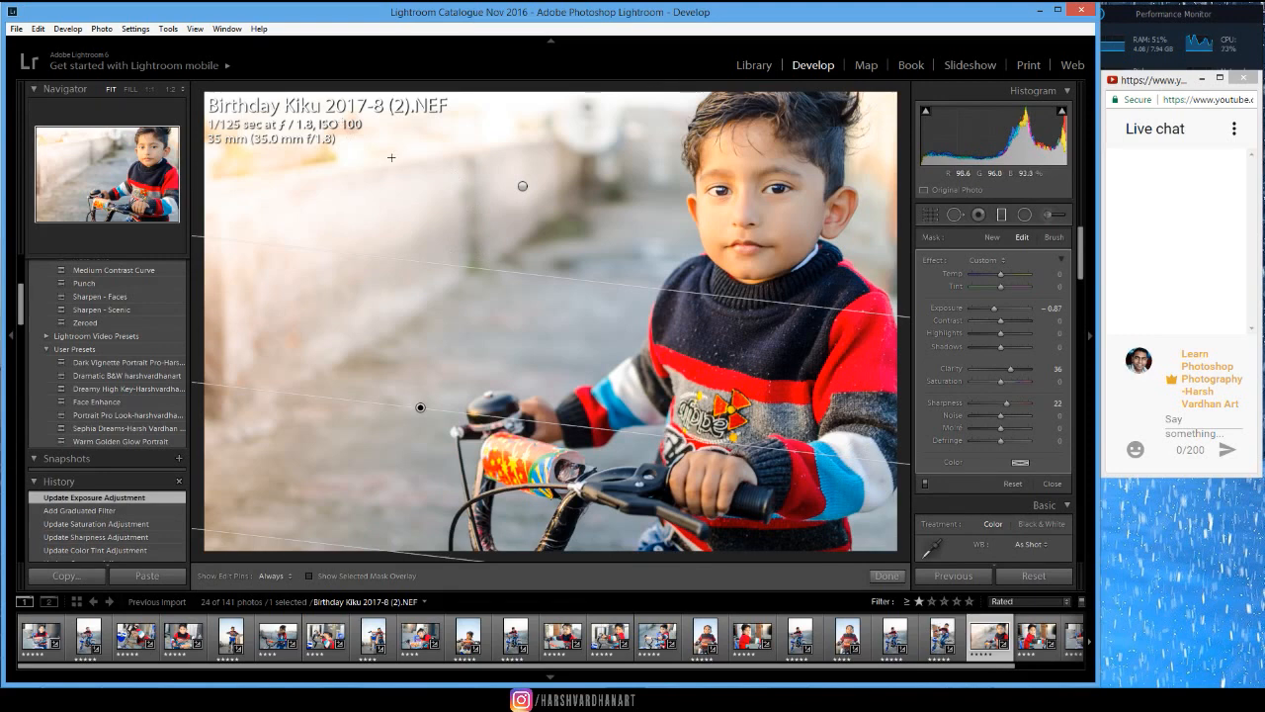
key("i")
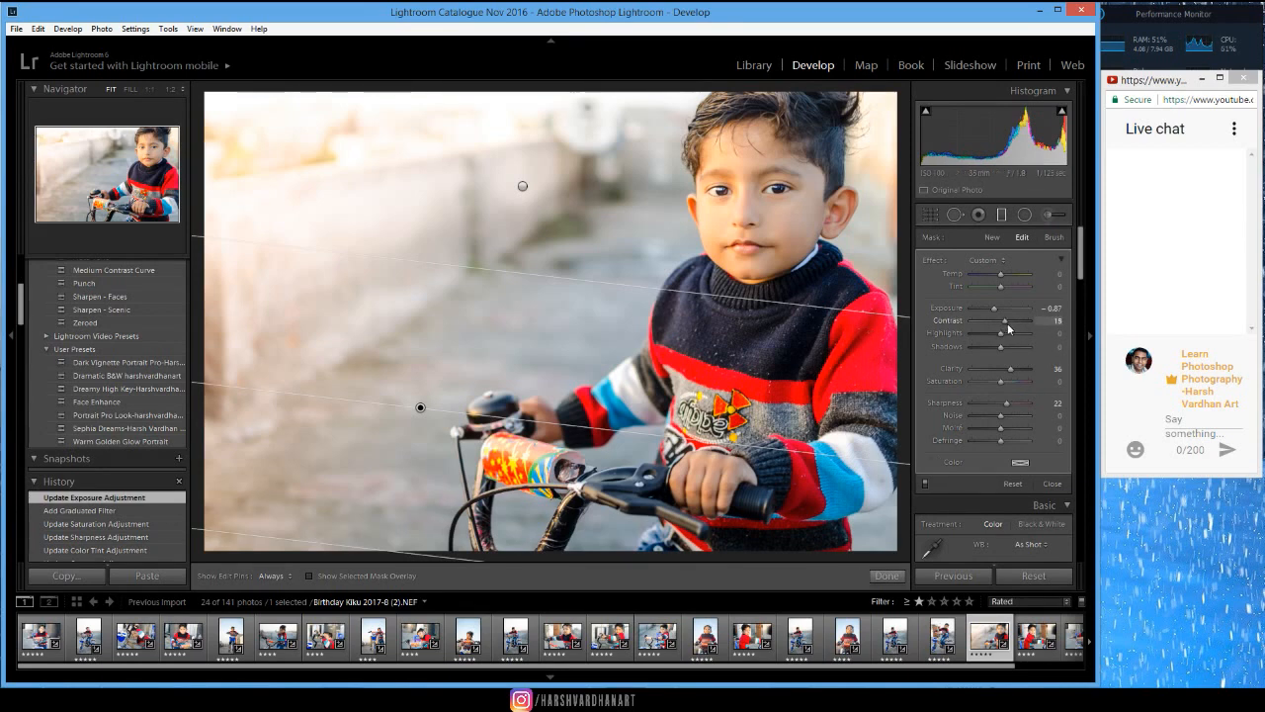
mouse_move(1004, 328)
left_mouse_down()
mouse_move(1016, 328)
mouse_move(1002, 312)
left_mouse_up()
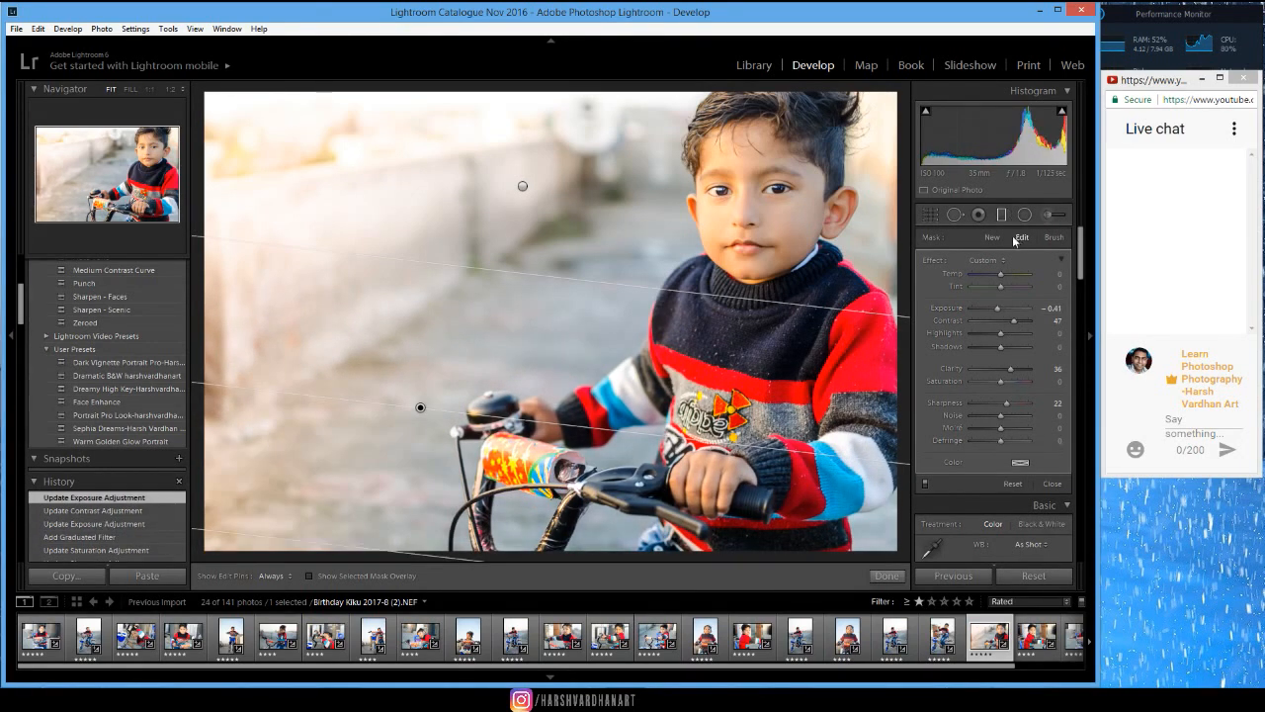
Paint a new Adjustment Brush mask over the boy's face with the brush at Size 8, toggling the edit pins while painting
left_click(1050, 215)
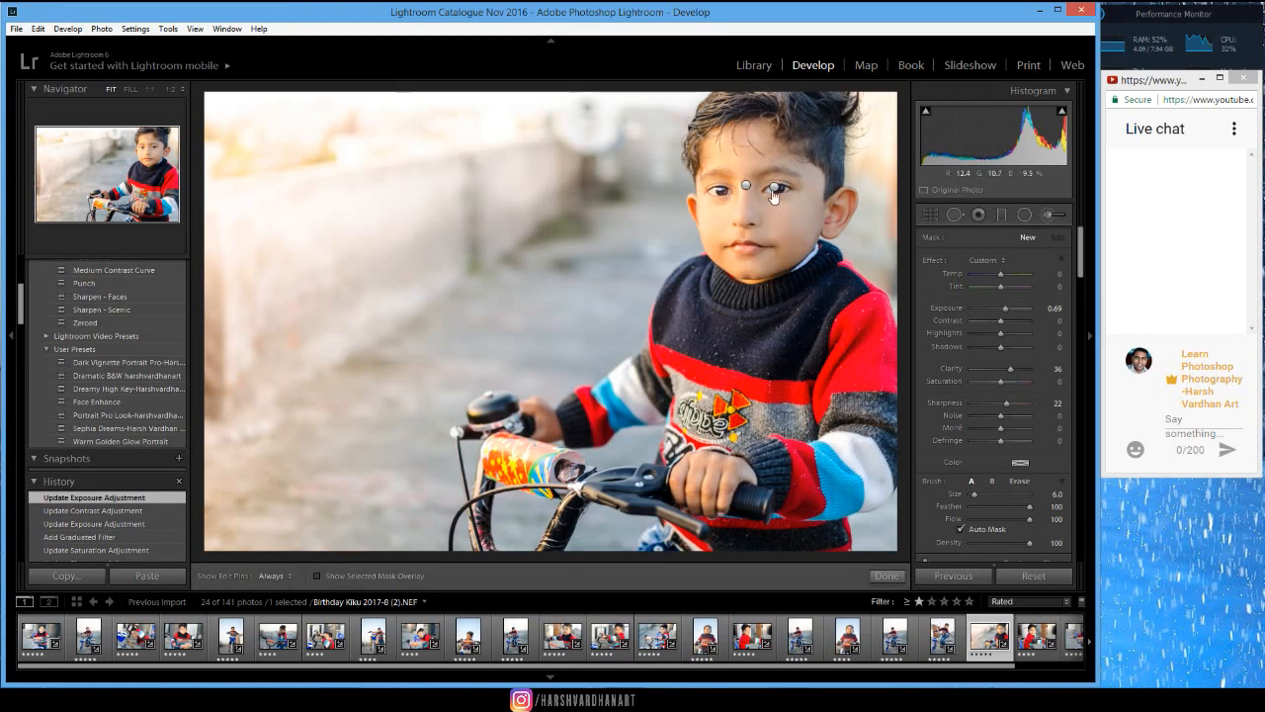
scroll(745, 143, "up", 2)
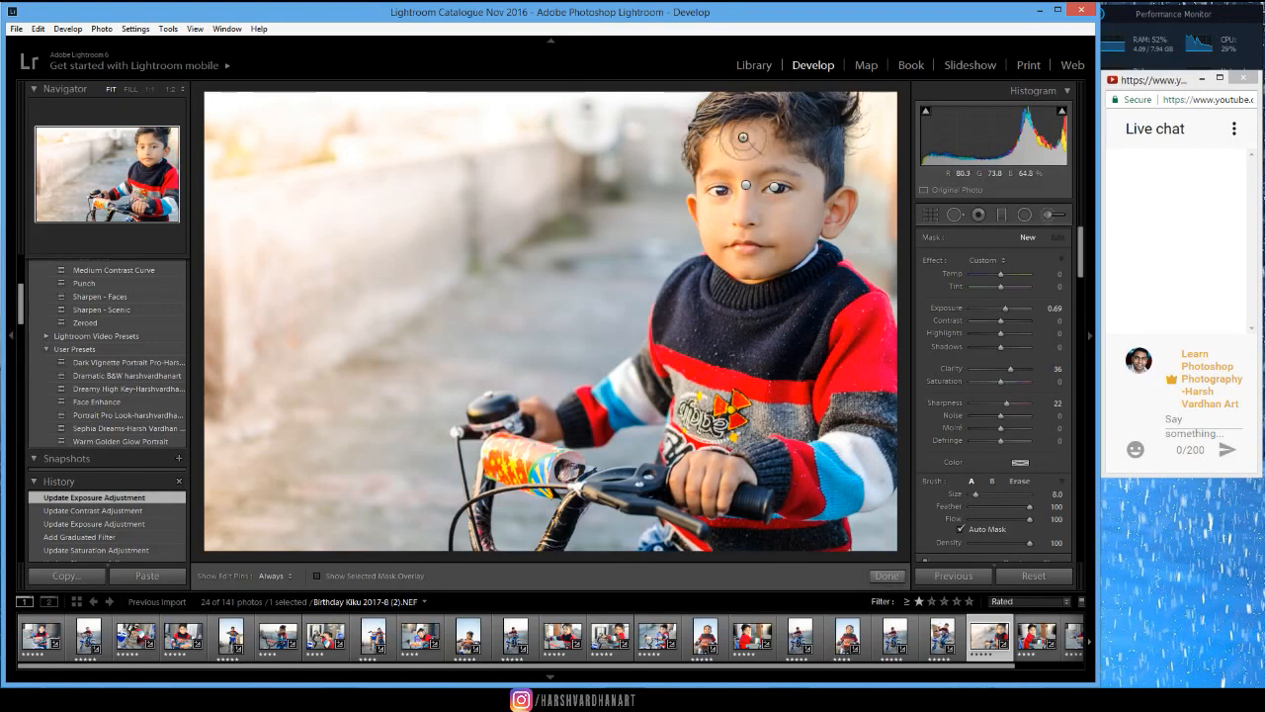
key("h")
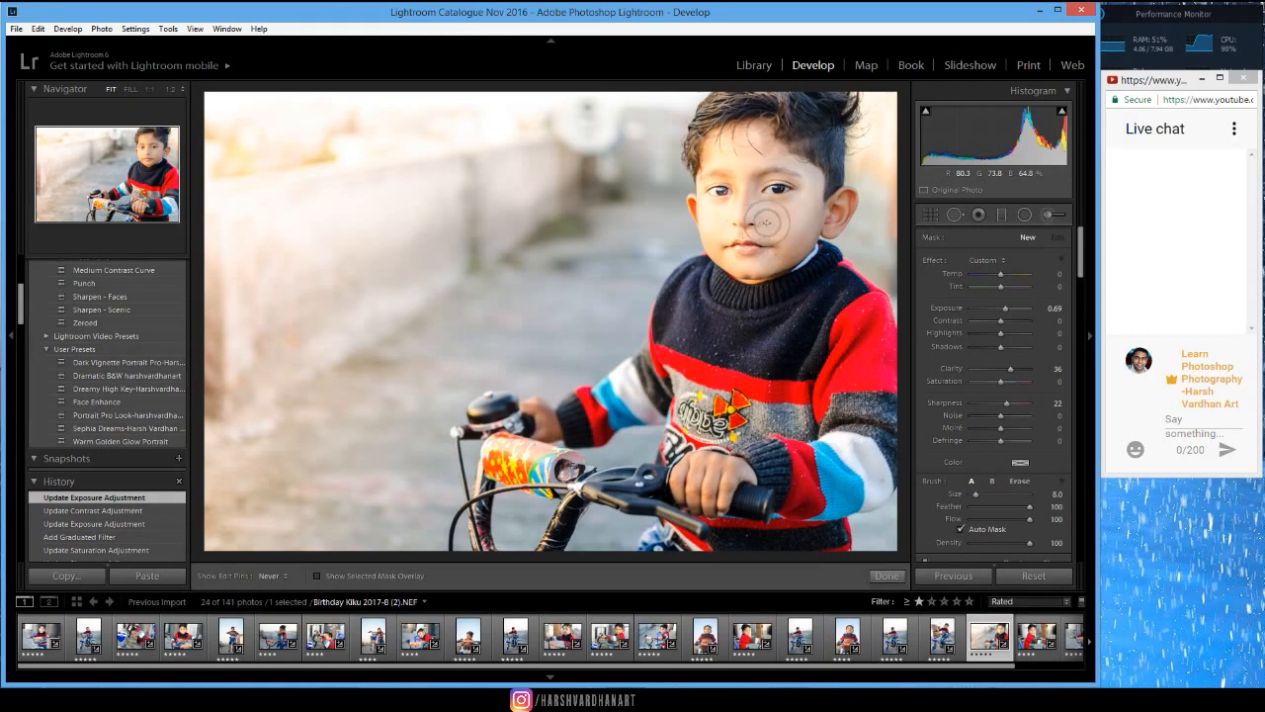
left_click_drag(755, 204, 738, 194)
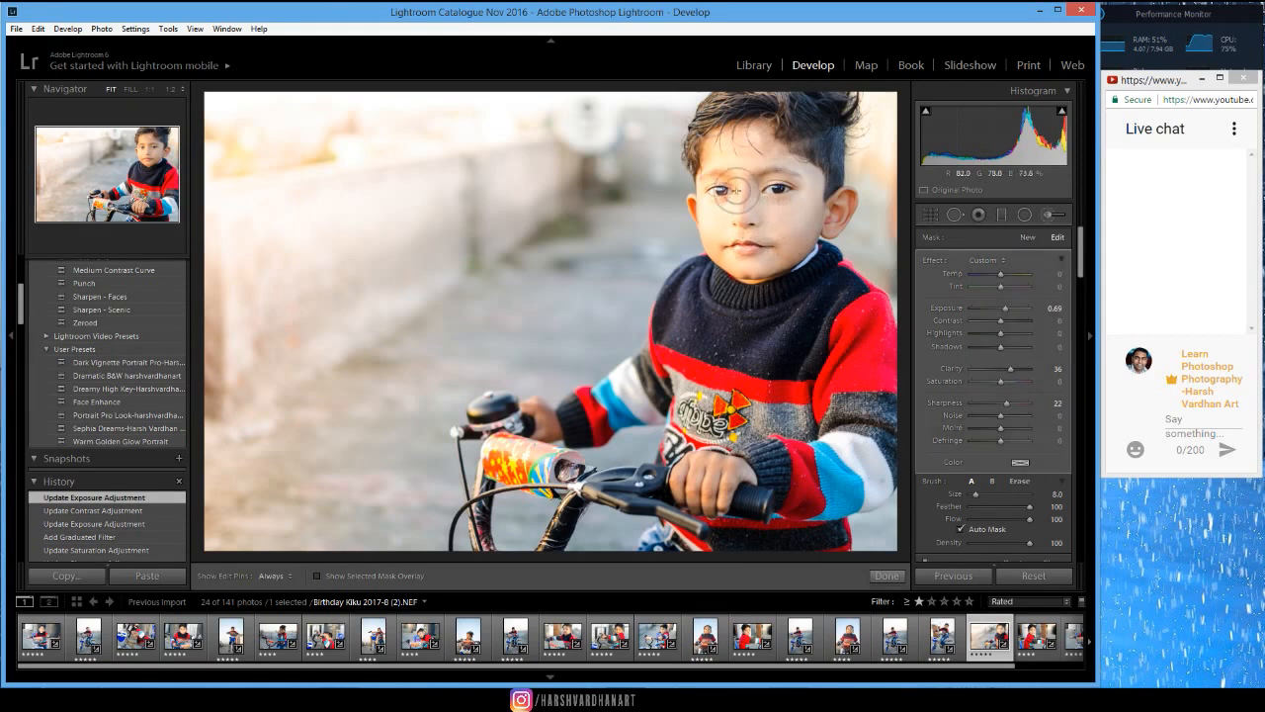
key("h")
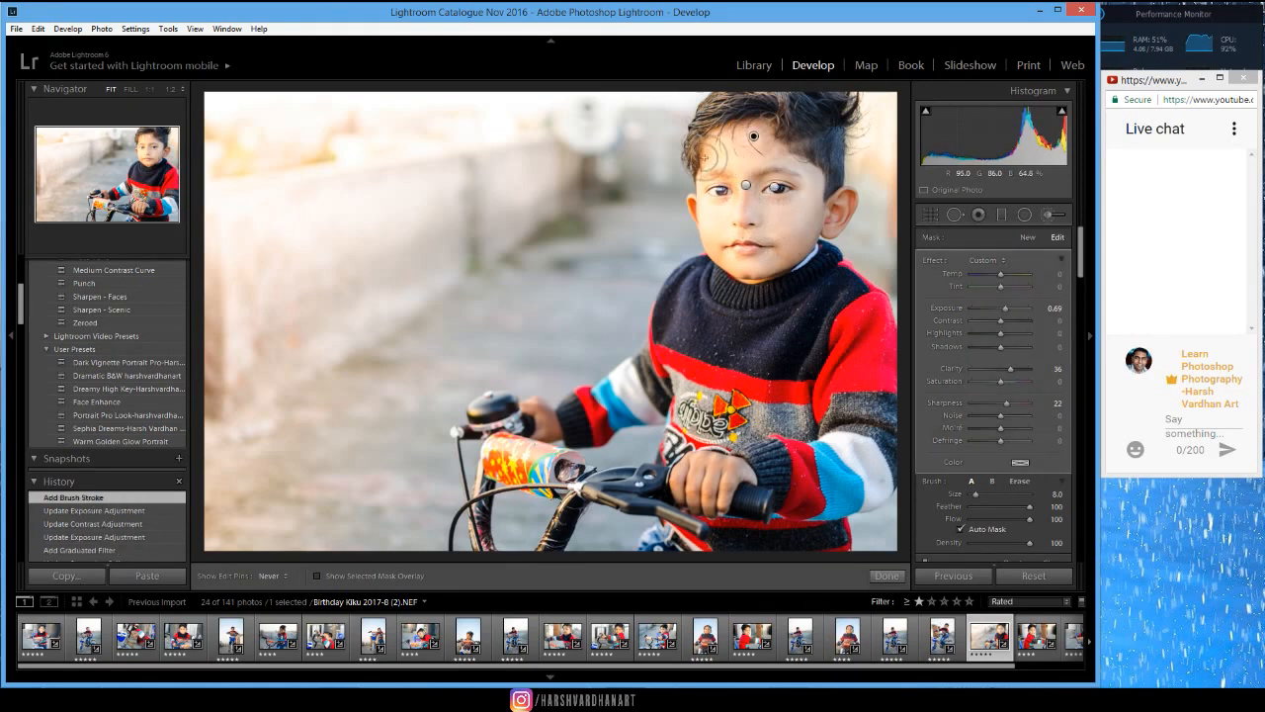
left_click(705, 158)
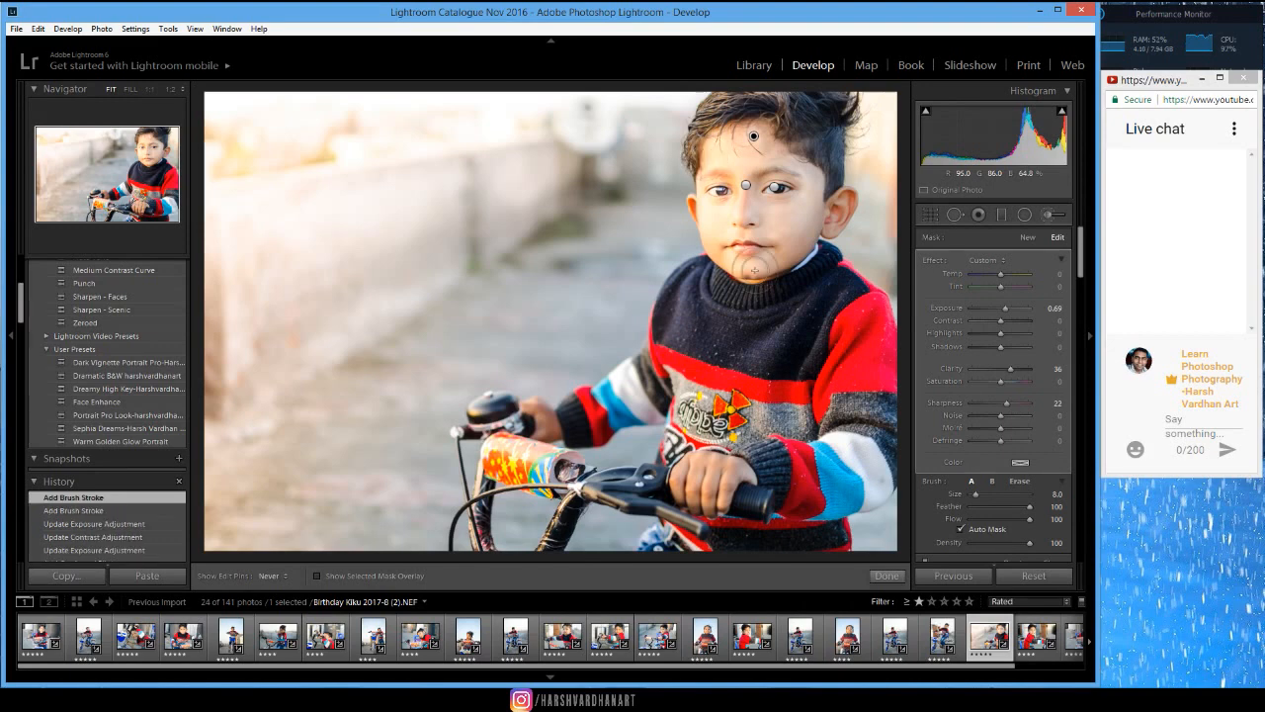
left_click(754, 269)
key("h")
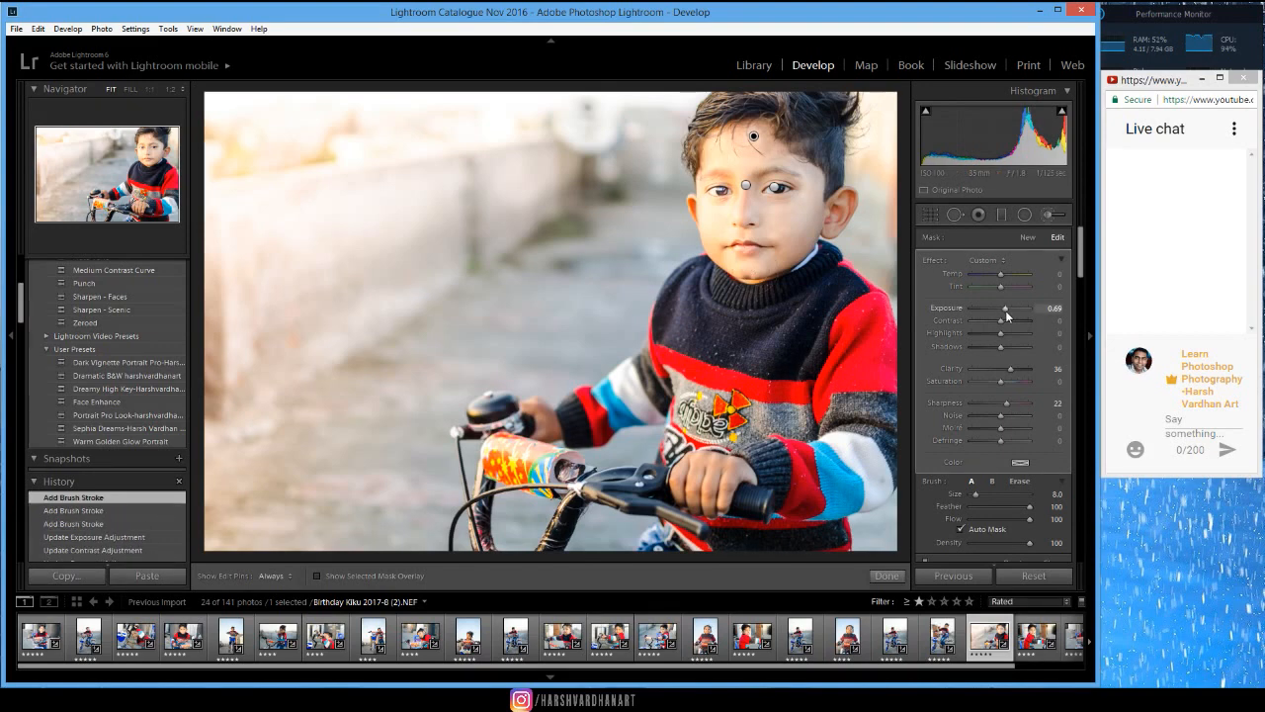
Finish the face mask with a stroke beside the nose, and reset its Exposure, Clarity and Sharpness to 0
key("h")
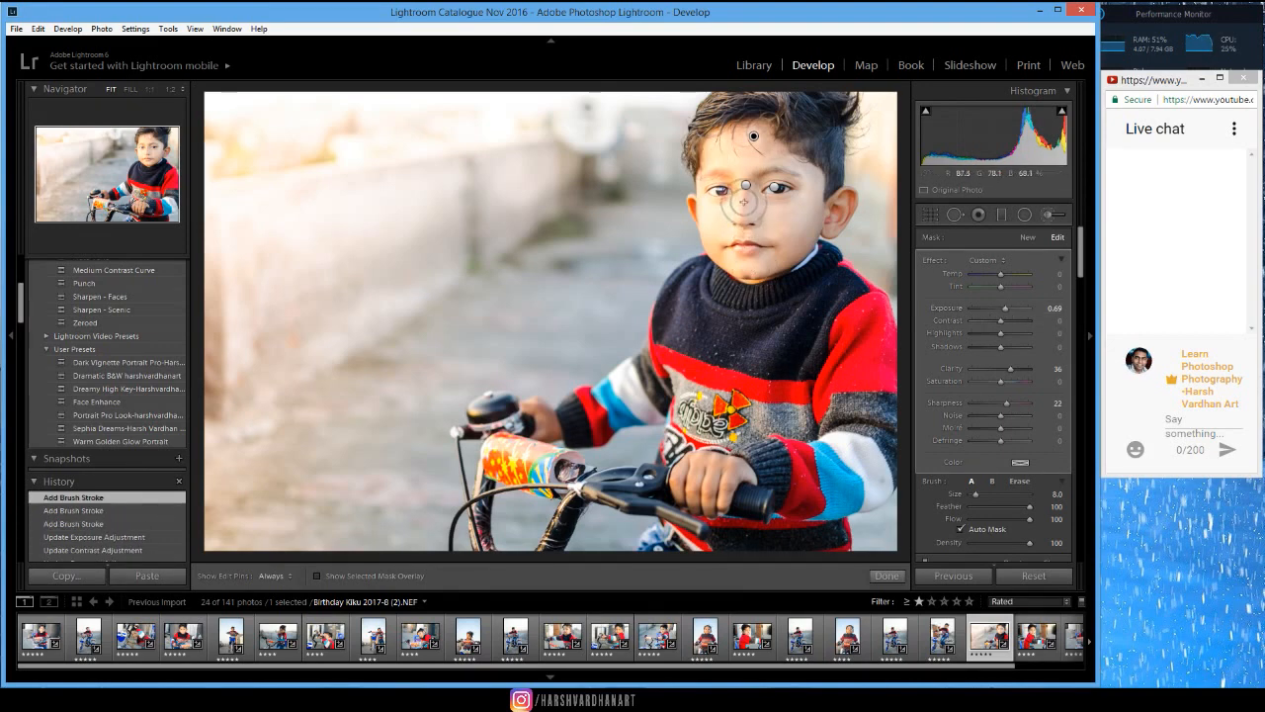
left_click(741, 206)
key("h")
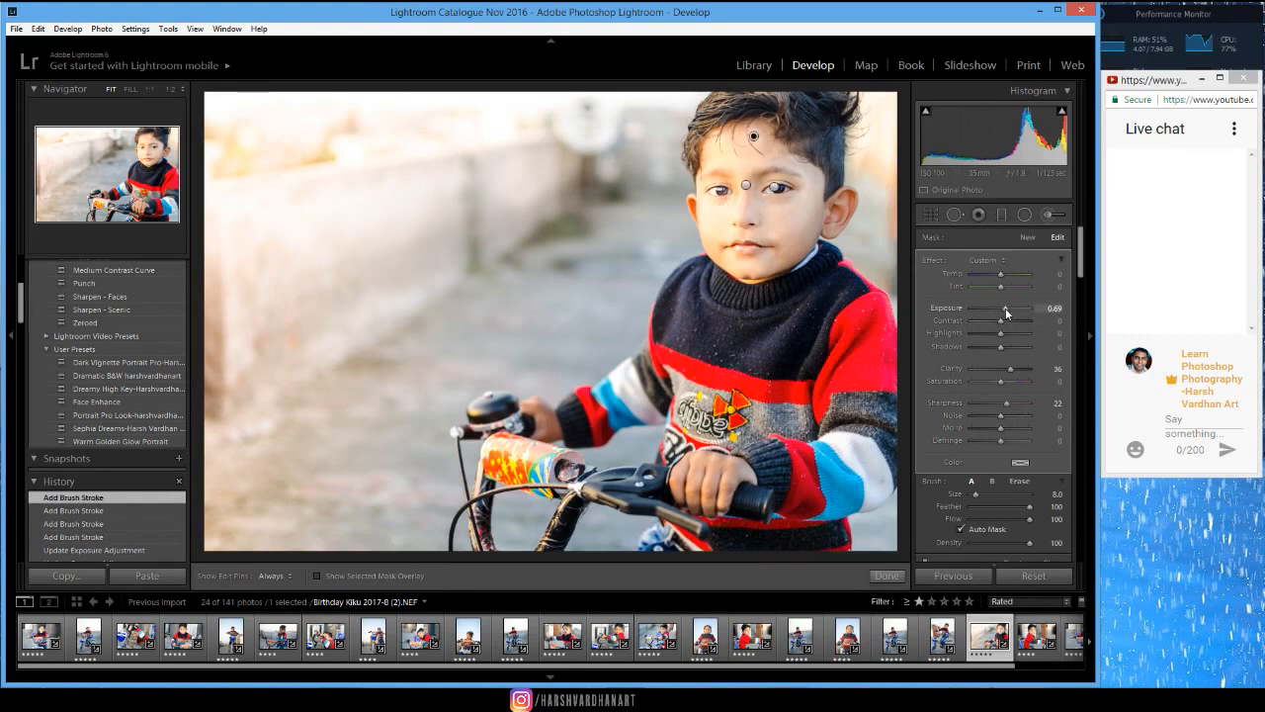
double_click(1006, 310)
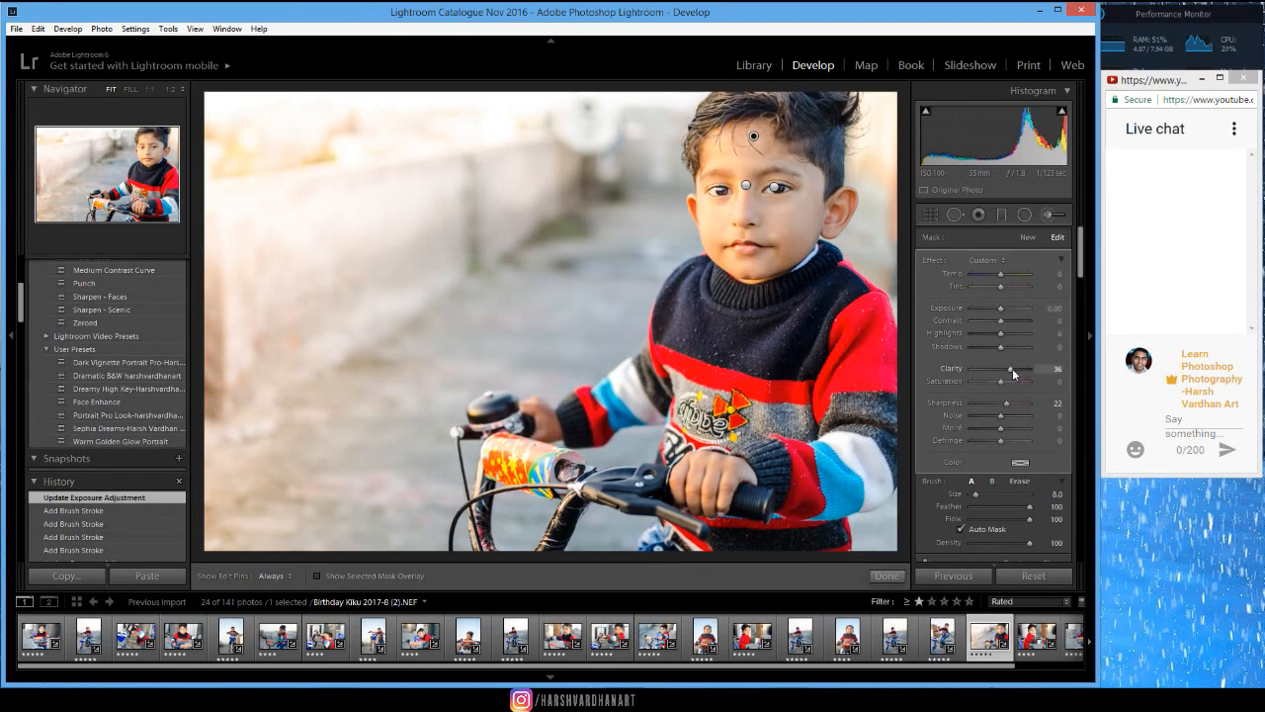
left_click_drag(1011, 370, 1001, 370)
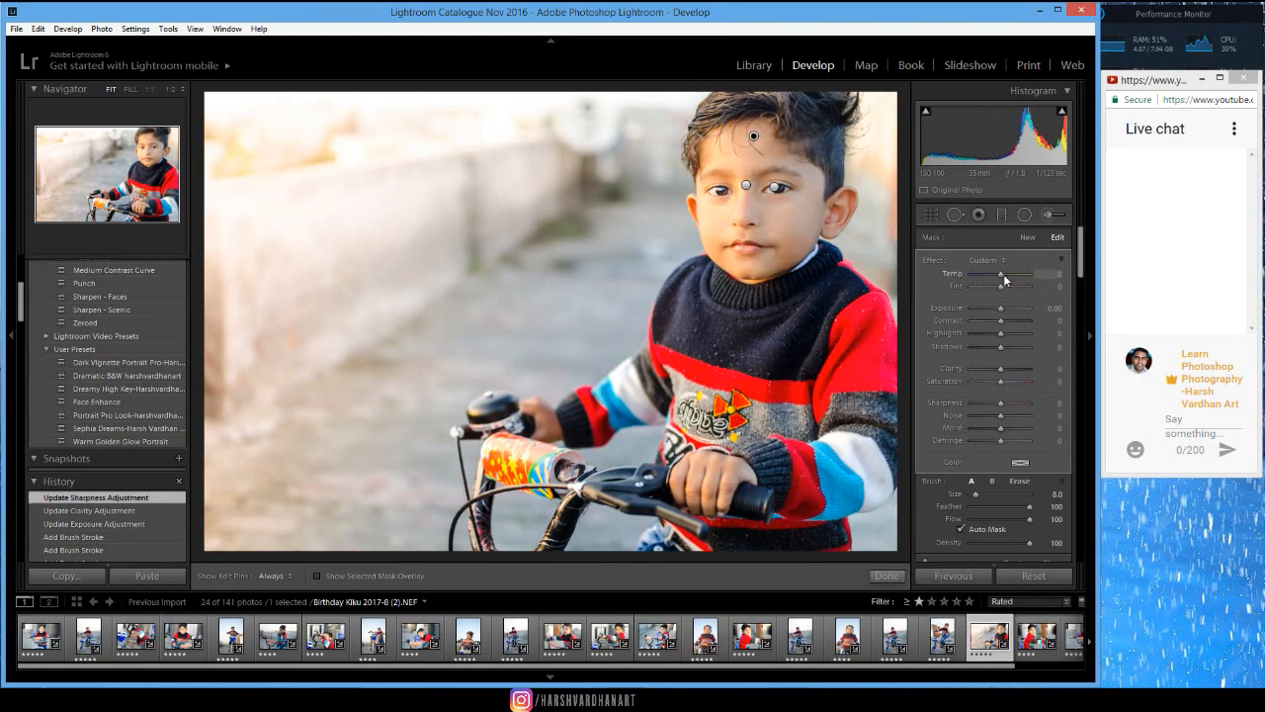
Set the face mask's Temp to 6 and Tint to 17, and close the Adjustment Brush
left_click_drag(1005, 280, 1010, 279)
left_click_drag(1010, 278, 997, 284)
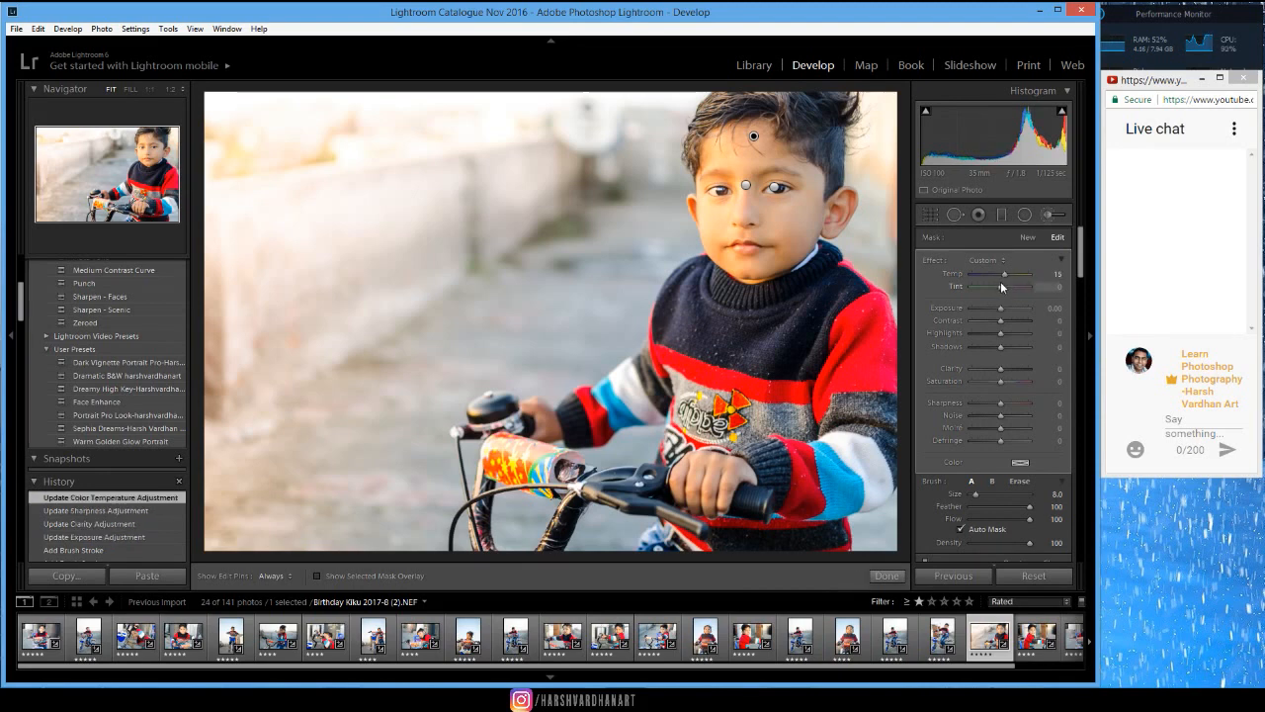
left_click_drag(1001, 288, 1007, 291)
left_click_drag(1005, 275, 1003, 278)
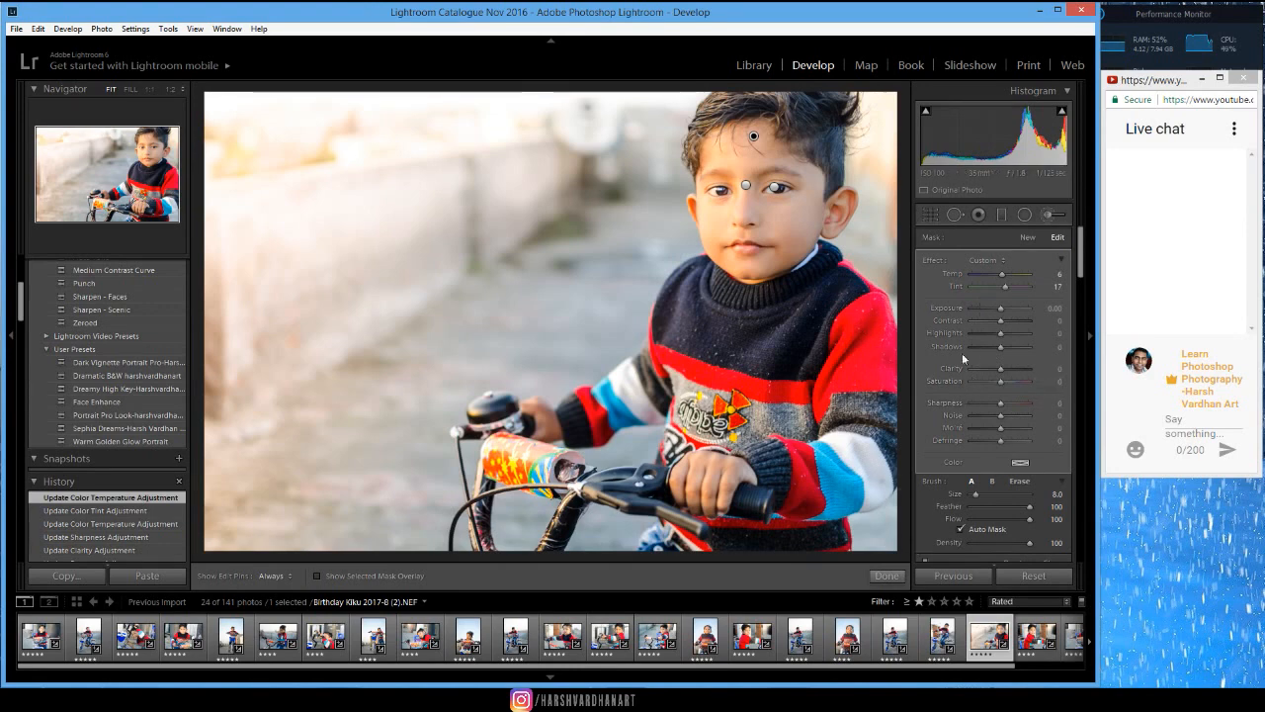
left_click(886, 576)
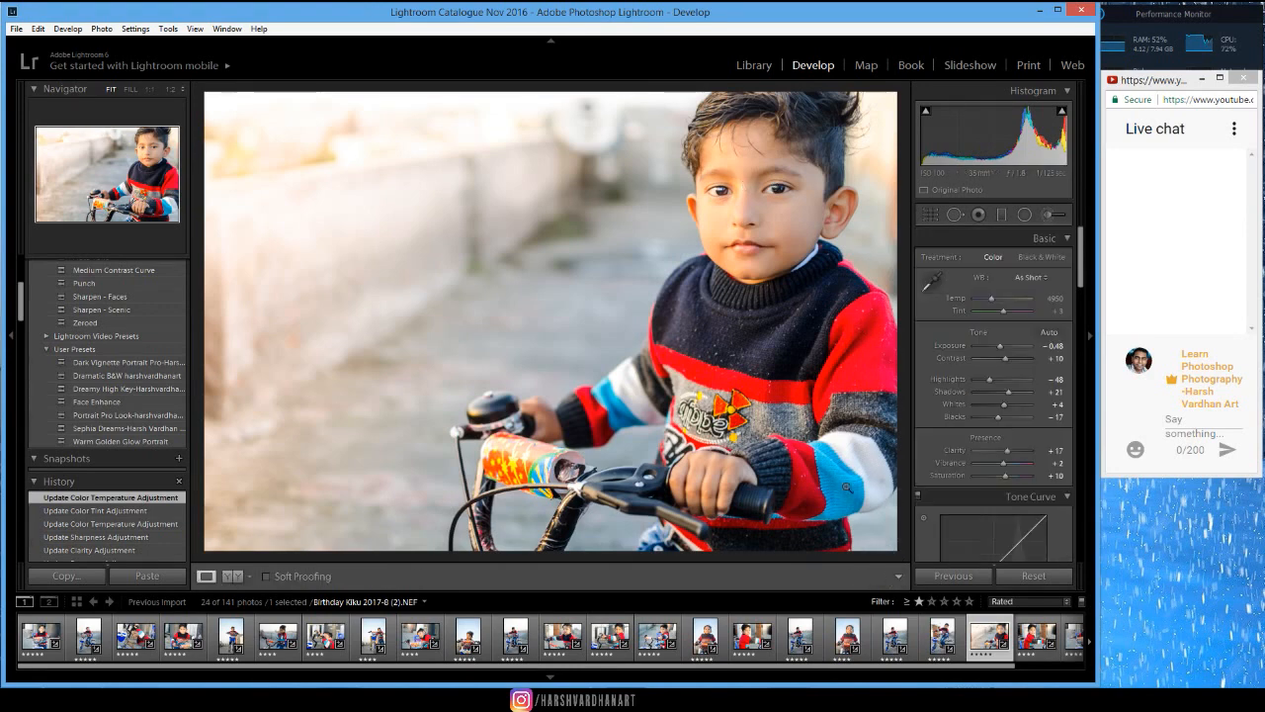
Inspect the boy's eyes and face at close range, and compare the edited photo with its Before version
left_click(735, 203)
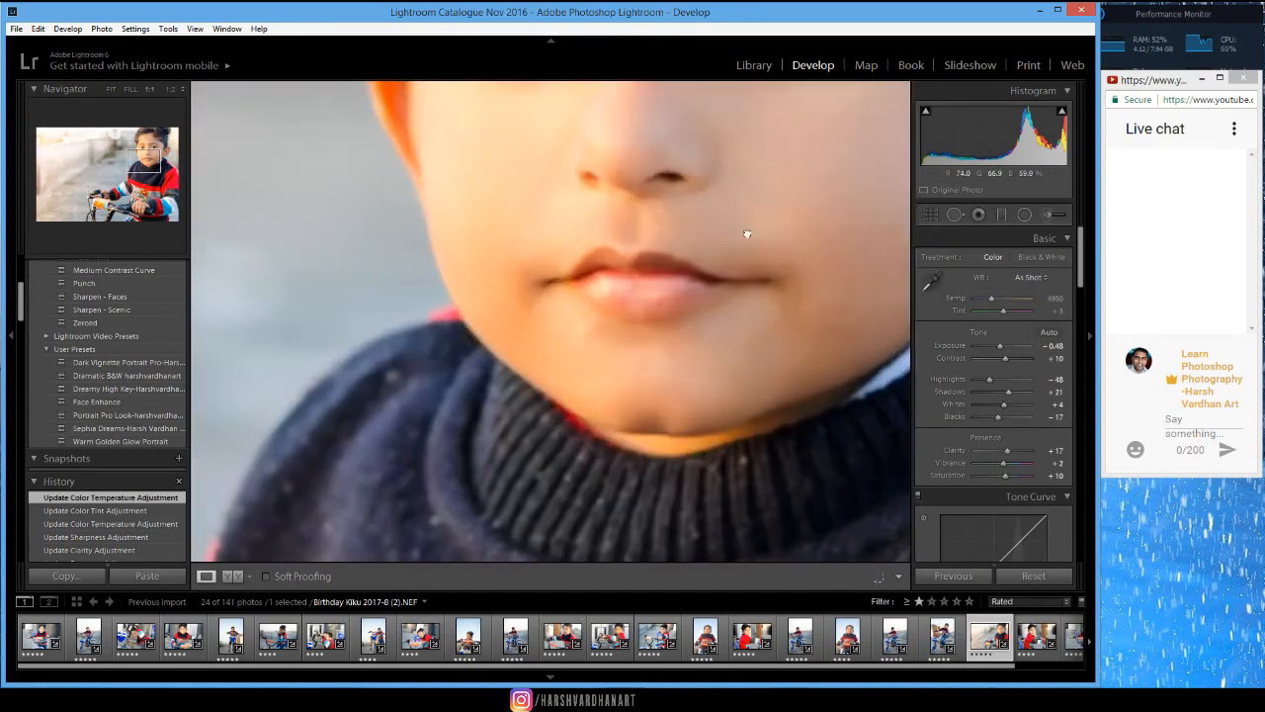
left_click_drag(749, 234, 707, 298)
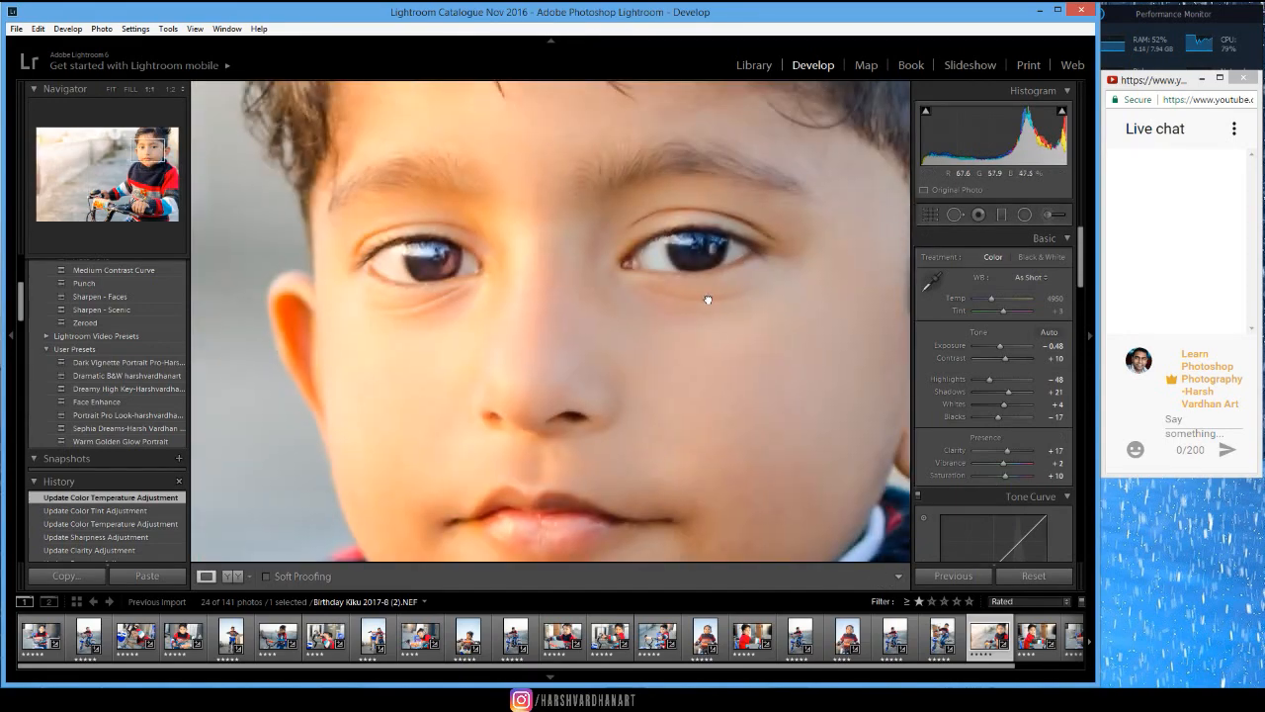
left_click(707, 298)
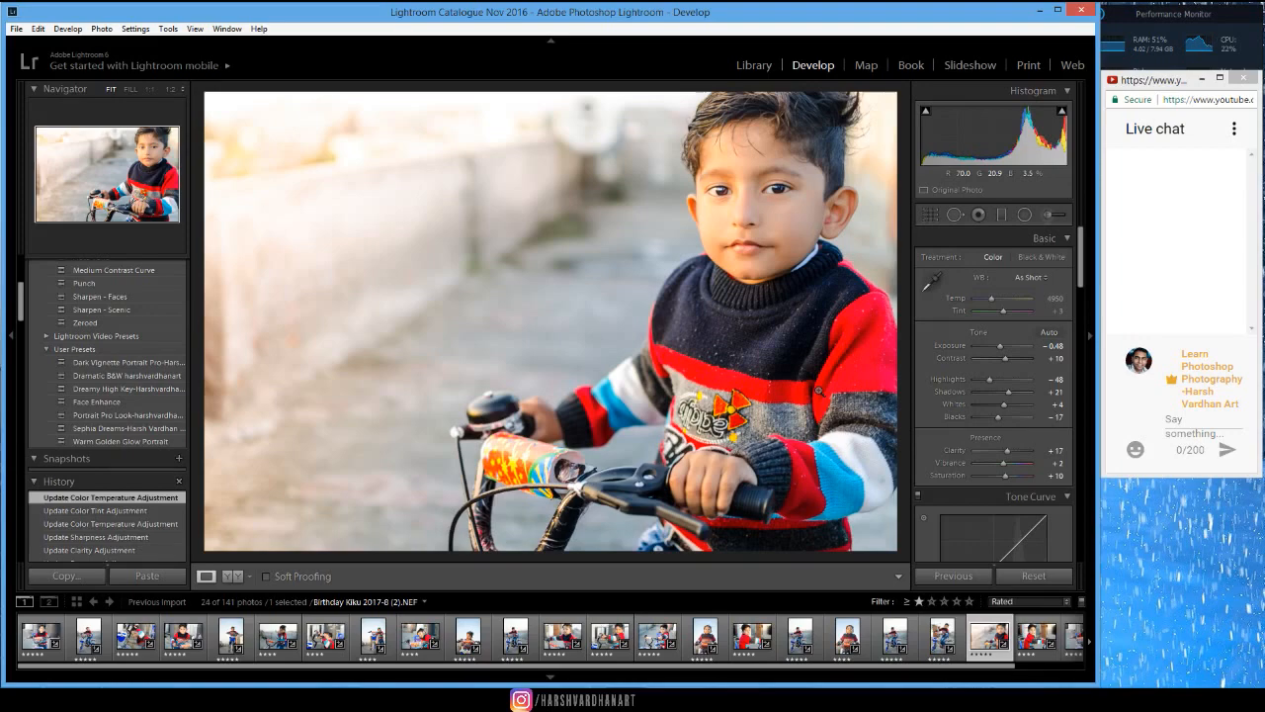
key("backslash")
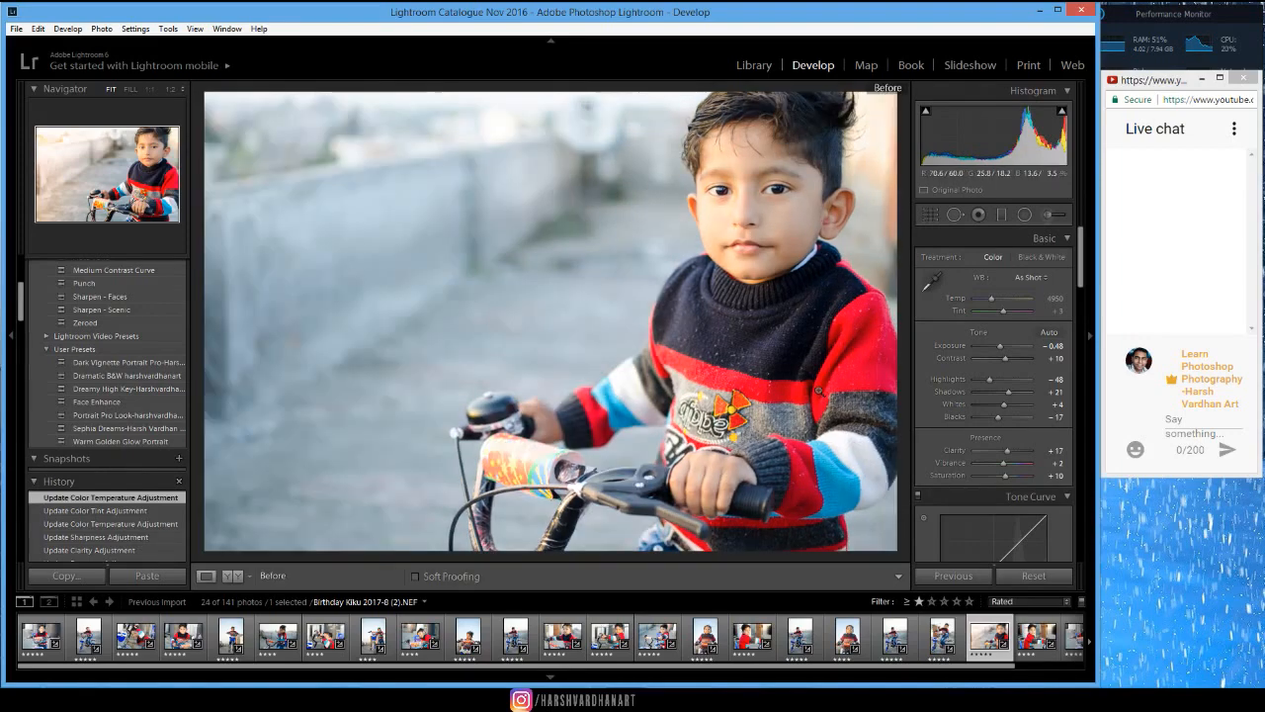
key("backslash")
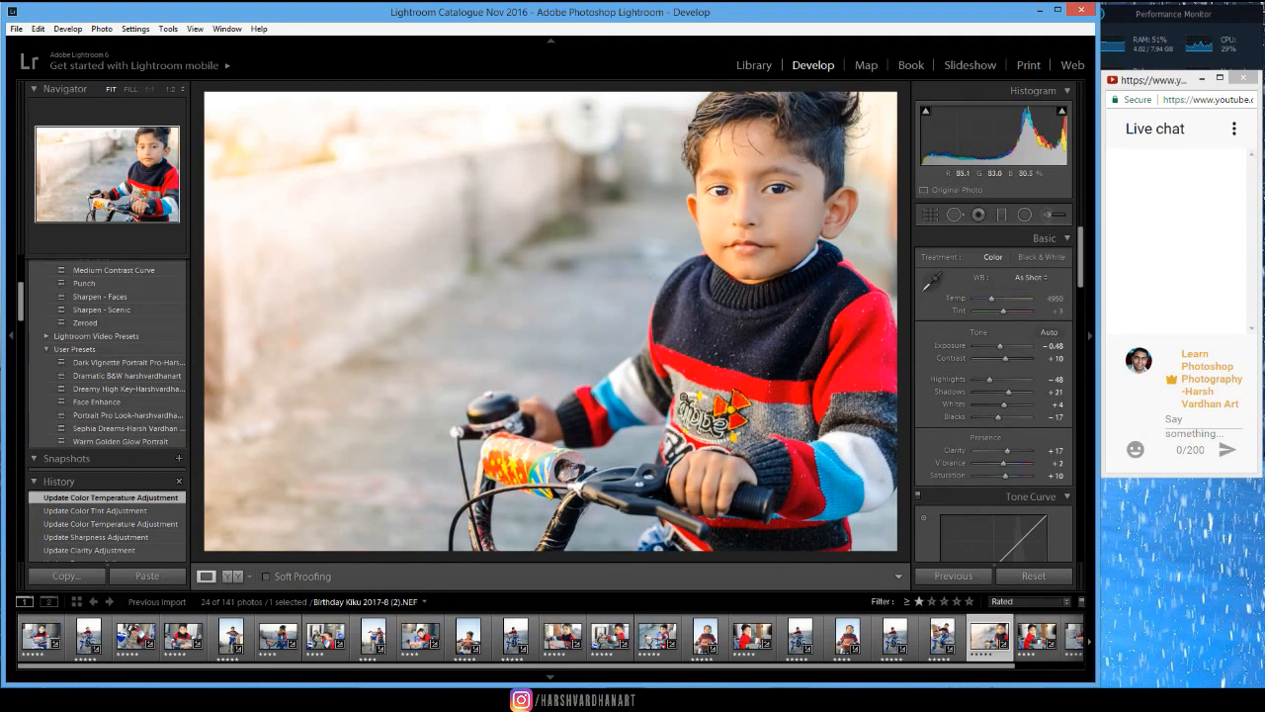
Paint a new Adjustment Brush mask over the pathway in the background with the brush at Size 16
left_click(1048, 214)
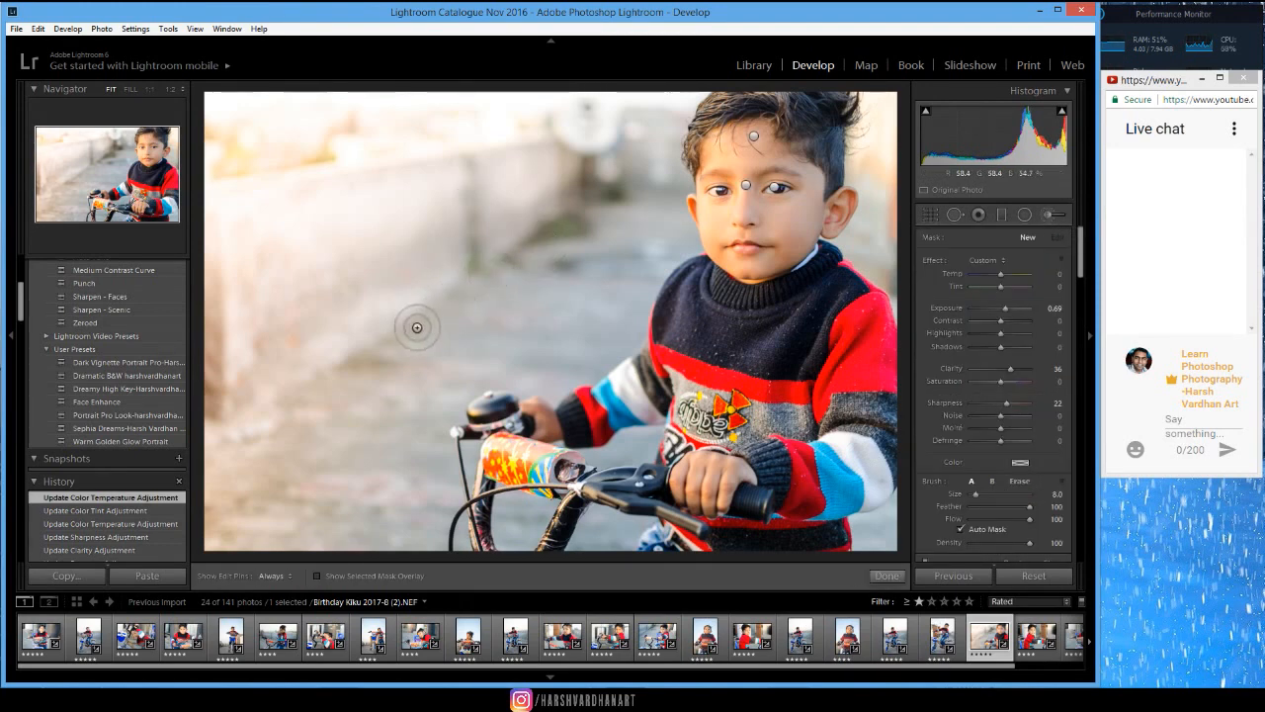
scroll(466, 303, "up", 5)
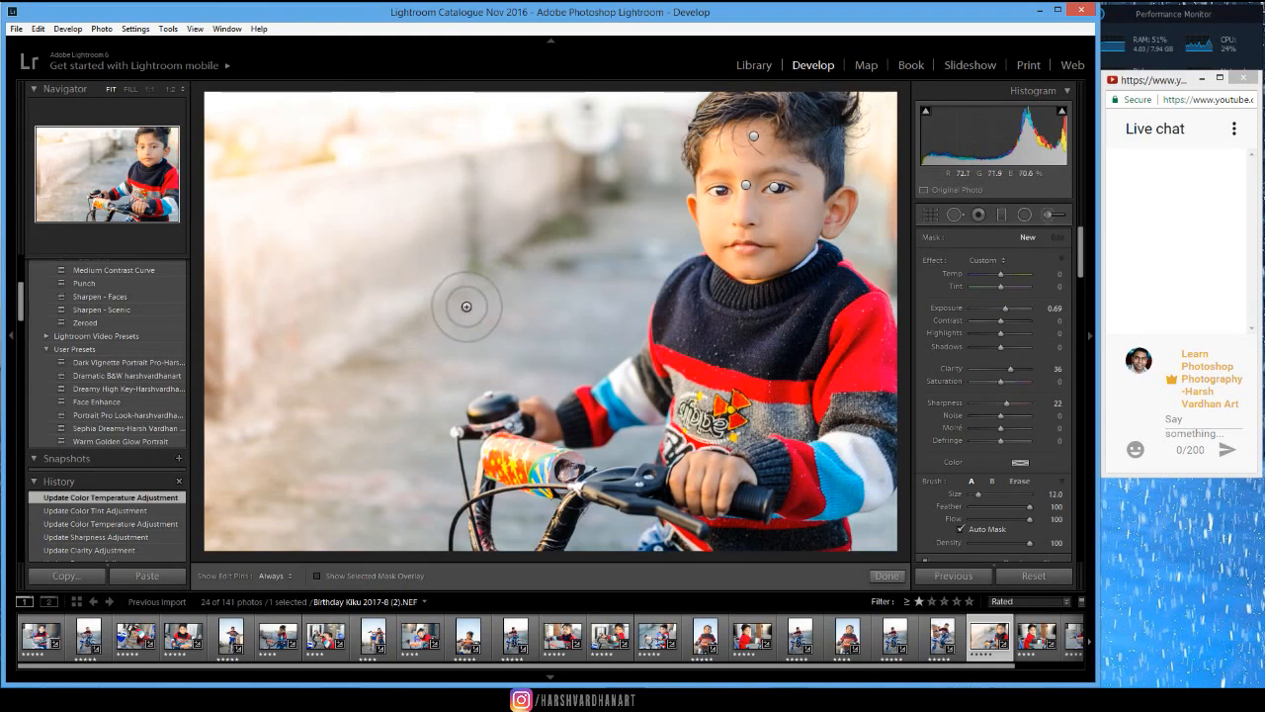
scroll(538, 272, "up", 1)
mouse_move(582, 218)
left_mouse_down()
mouse_move(467, 314)
mouse_move(614, 225)
mouse_move(494, 360)
mouse_move(605, 294)
mouse_move(575, 312)
mouse_move(457, 326)
mouse_move(553, 248)
left_mouse_up()
key("h")
mouse_move(371, 385)
left_mouse_down()
mouse_move(305, 424)
mouse_move(317, 420)
mouse_move(311, 456)
mouse_move(440, 351)
left_mouse_up()
mouse_move(309, 506)
left_mouse_down()
mouse_move(423, 485)
mouse_move(438, 402)
mouse_move(432, 460)
mouse_move(433, 440)
left_mouse_up()
mouse_move(303, 457)
left_mouse_down()
mouse_move(211, 485)
mouse_move(297, 410)
mouse_move(345, 325)
mouse_move(229, 405)
mouse_move(237, 415)
left_mouse_up()
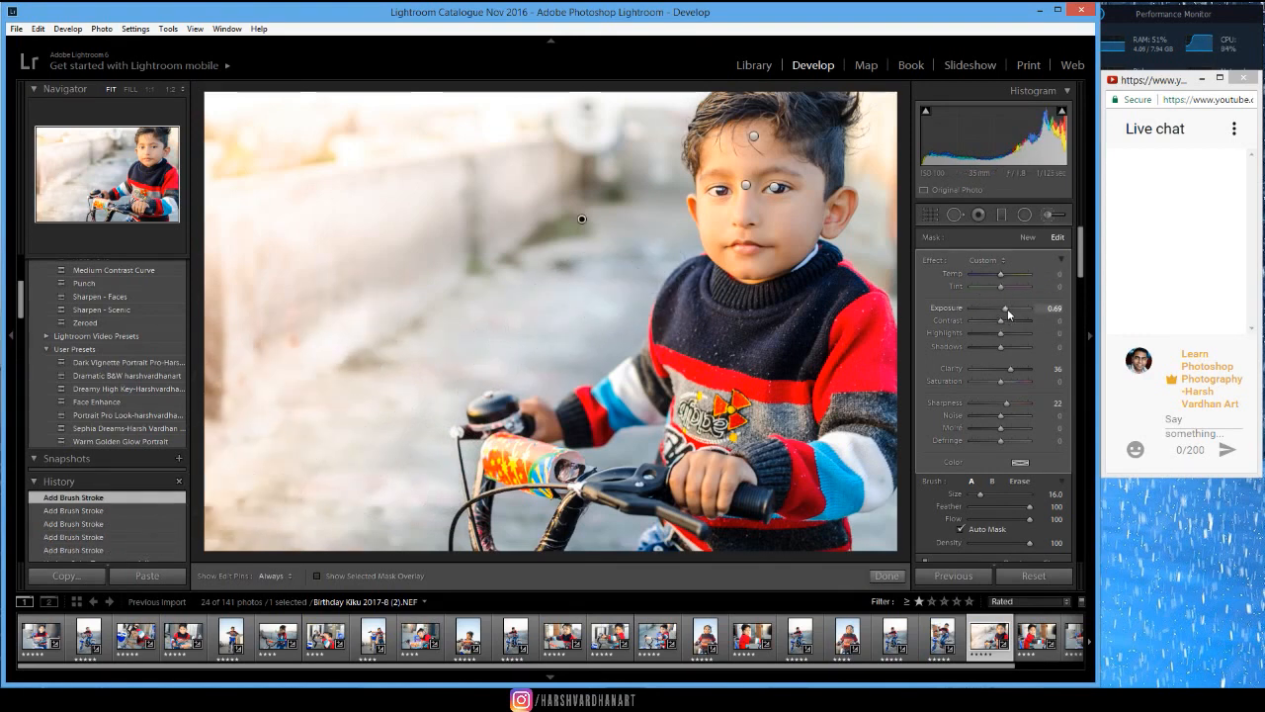
Set the pathway mask's Exposure to -0.60, Temp to -17 and Tint to -6, and extend it with a stroke beside the boy's arm
left_click_drag(1006, 309, 999, 306)
left_click_drag(593, 327, 575, 339)
left_click_drag(1000, 277, 996, 274)
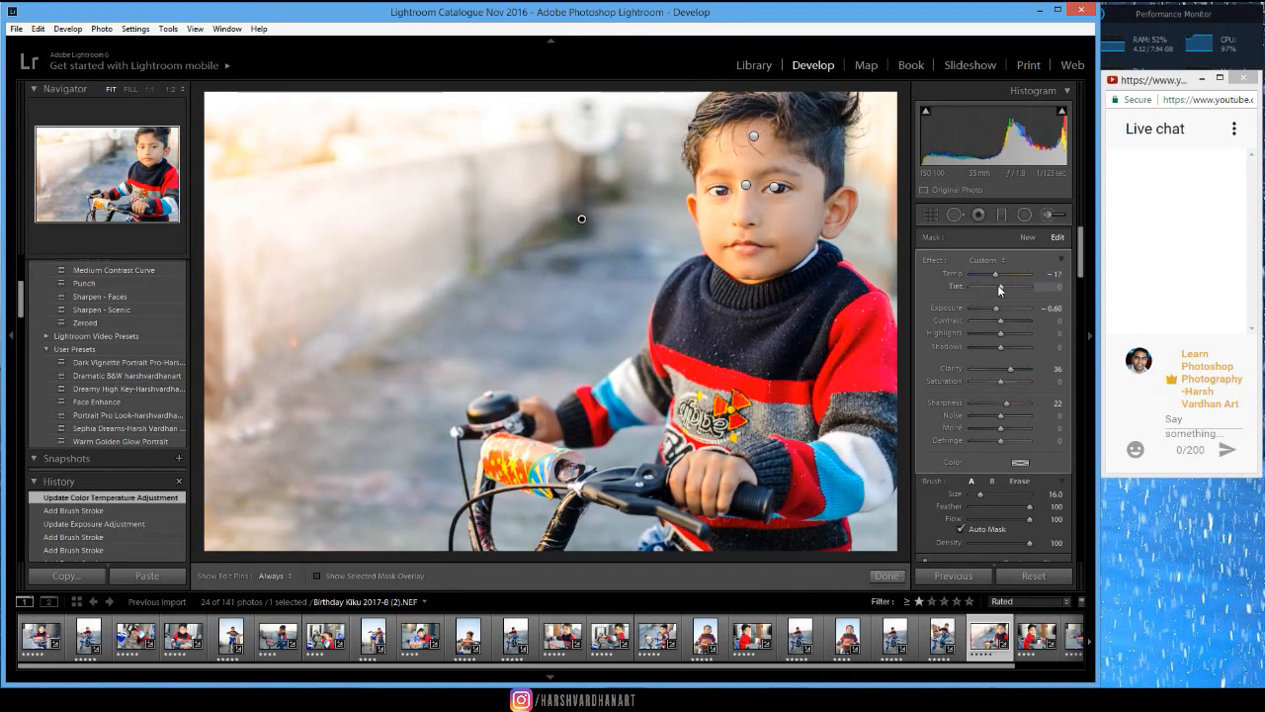
left_click_drag(1001, 287, 1001, 286)
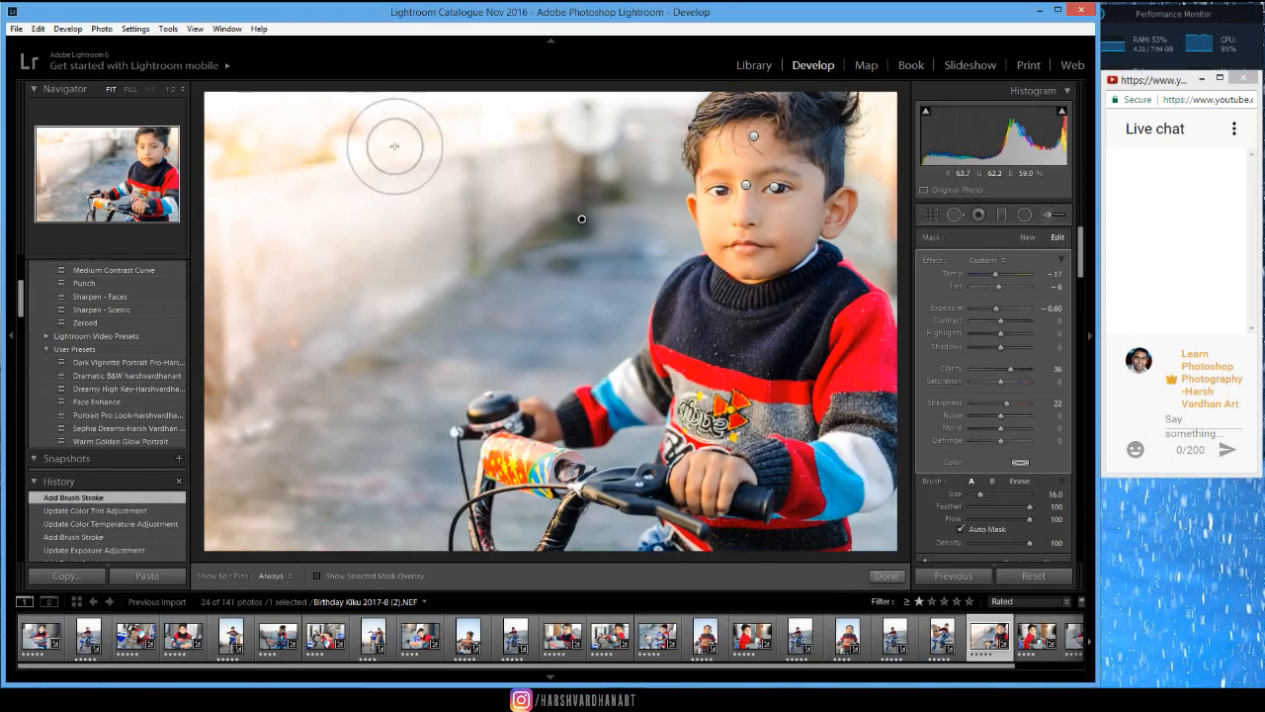
Extend the pathway mask with more strokes over the wall, around the bicycle's handlebar and along the photo's lower edge
left_click_drag(395, 147, 350, 145)
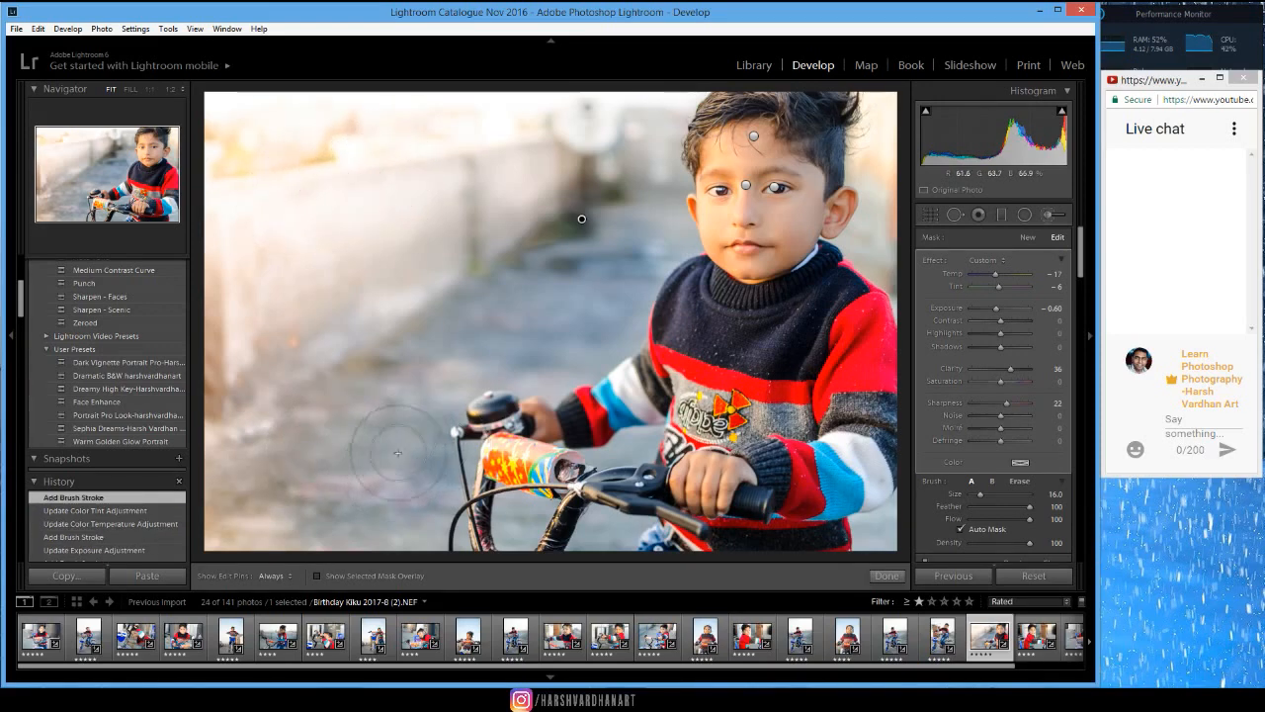
key("h")
mouse_move(286, 460)
left_mouse_down()
mouse_move(365, 480)
mouse_move(359, 527)
mouse_move(502, 510)
mouse_move(537, 514)
mouse_move(512, 533)
mouse_move(585, 523)
left_mouse_up()
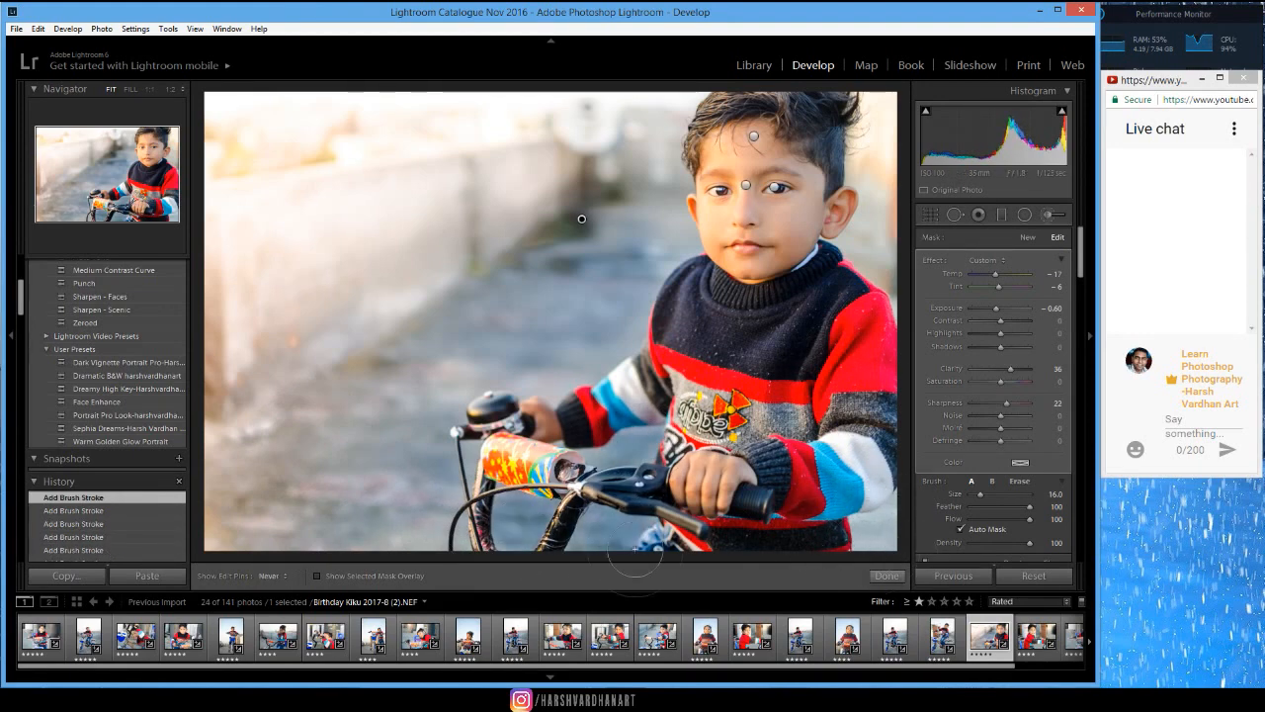
left_click_drag(242, 538, 242, 537)
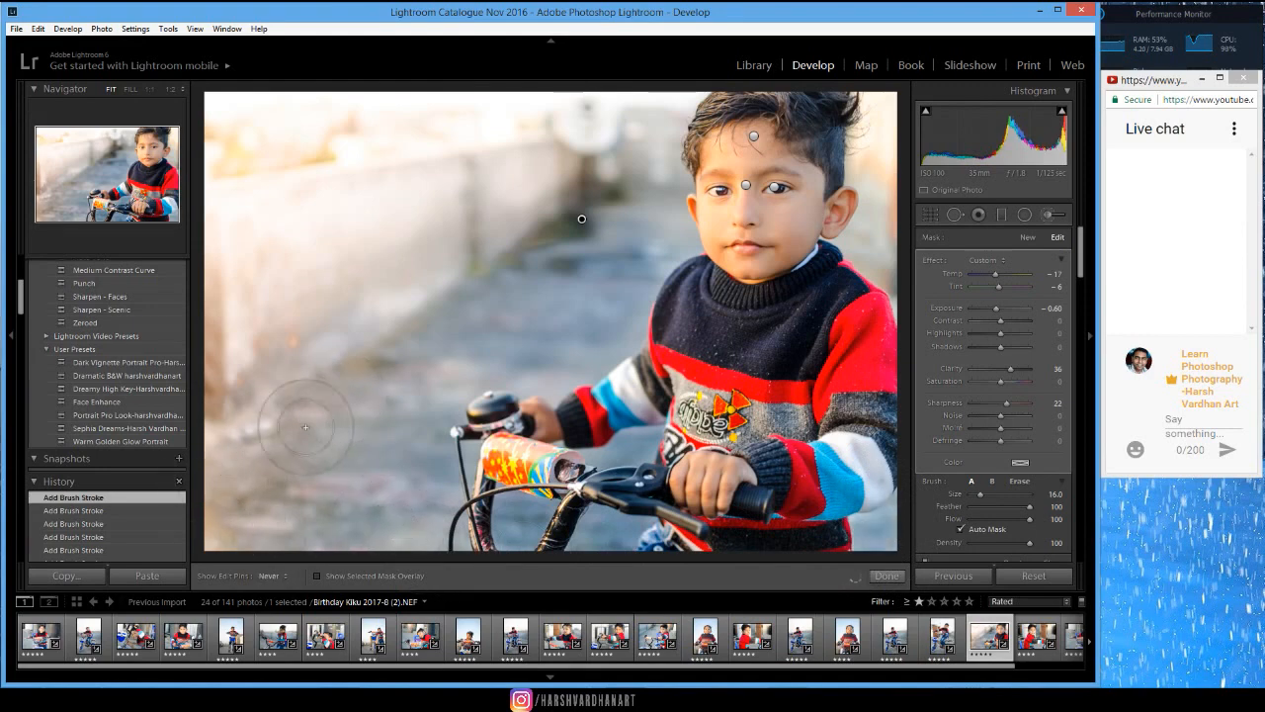
mouse_move(410, 415)
left_mouse_down()
mouse_move(346, 457)
mouse_move(611, 405)
mouse_move(541, 381)
mouse_move(589, 328)
left_mouse_up()
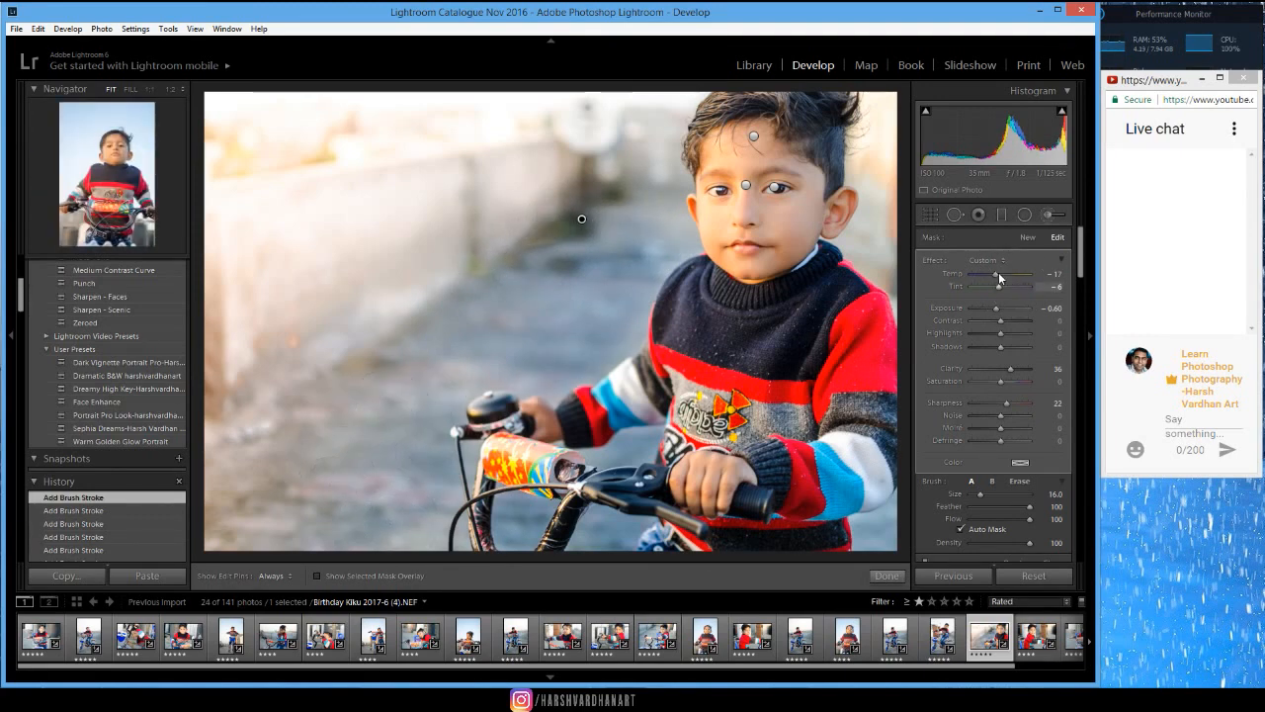
Set the pathway mask's Temp to -20, Tint to 1, Contrast to 8, and Clarity and Sharpness to 0, and close the brush
left_click_drag(996, 276, 994, 277)
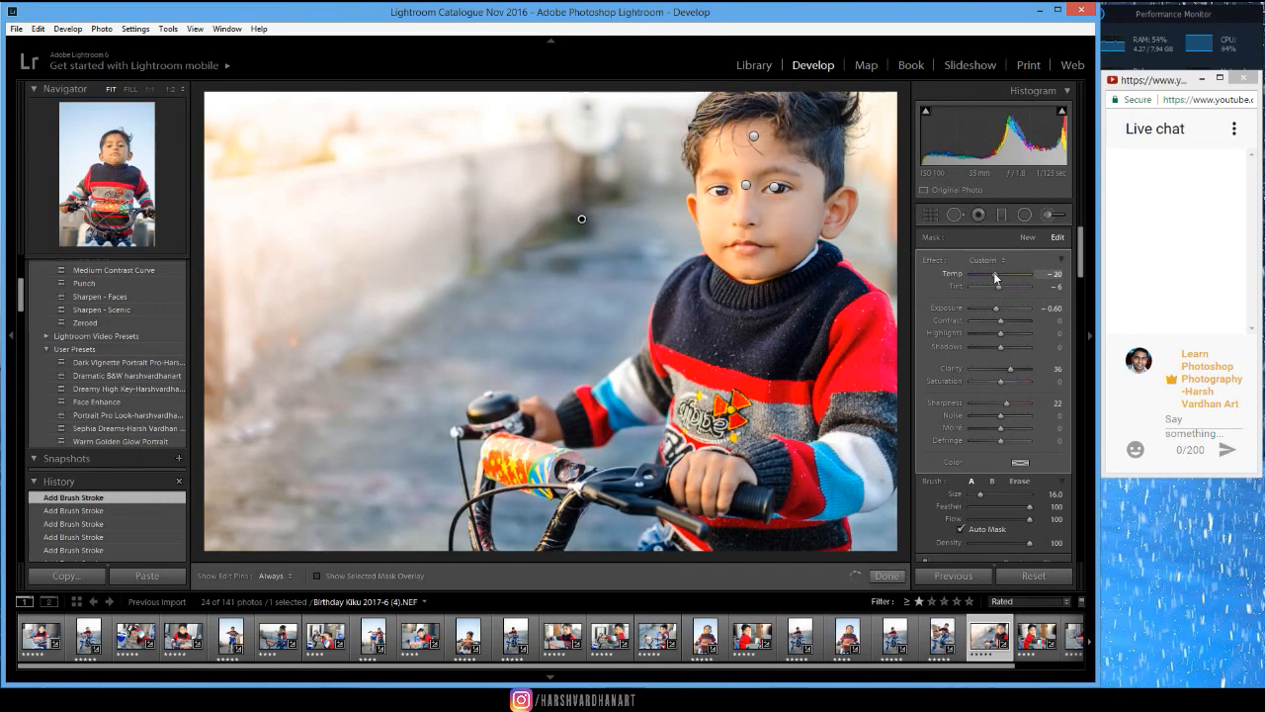
left_click_drag(998, 283, 1001, 326)
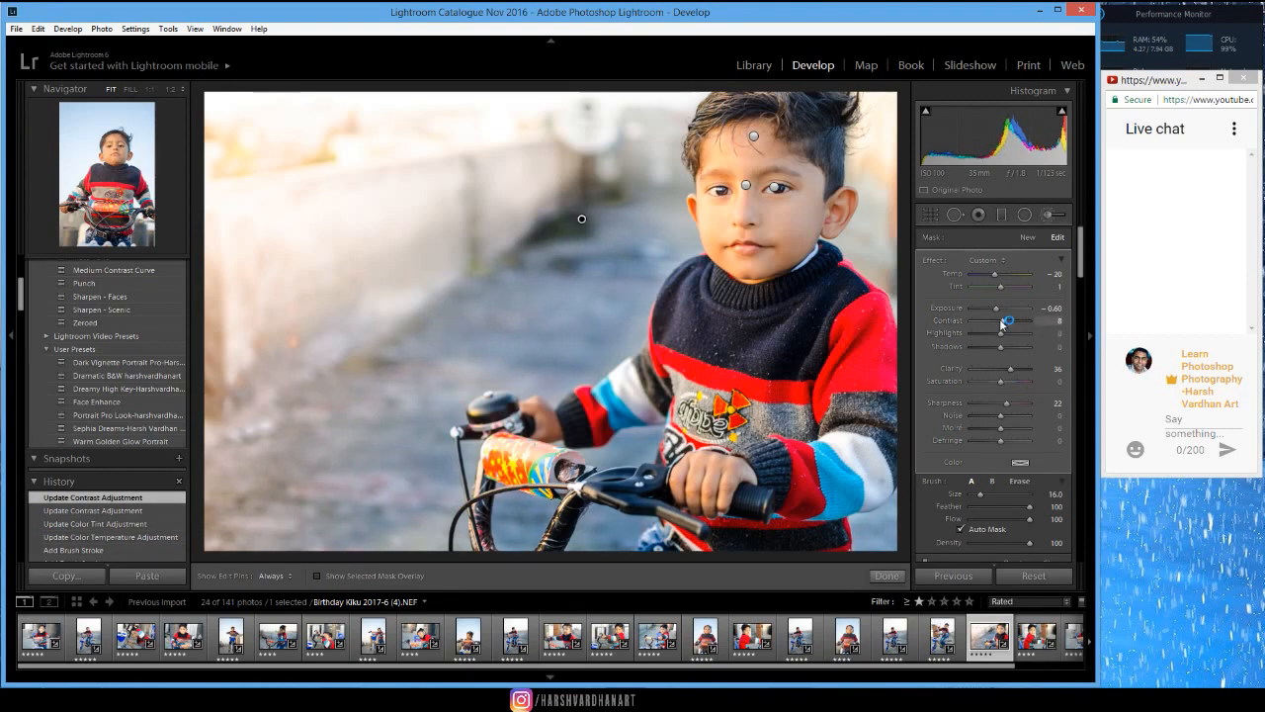
left_click_drag(1015, 372, 1001, 376)
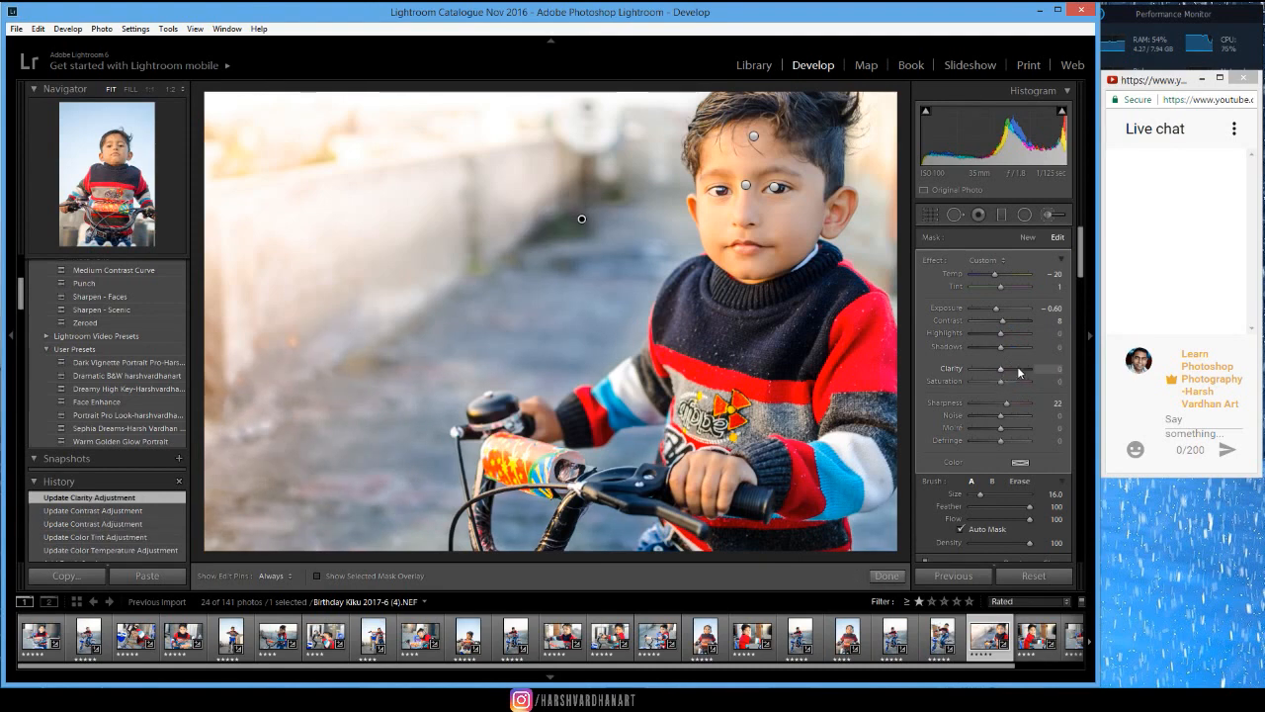
left_click_drag(1005, 405, 1002, 404)
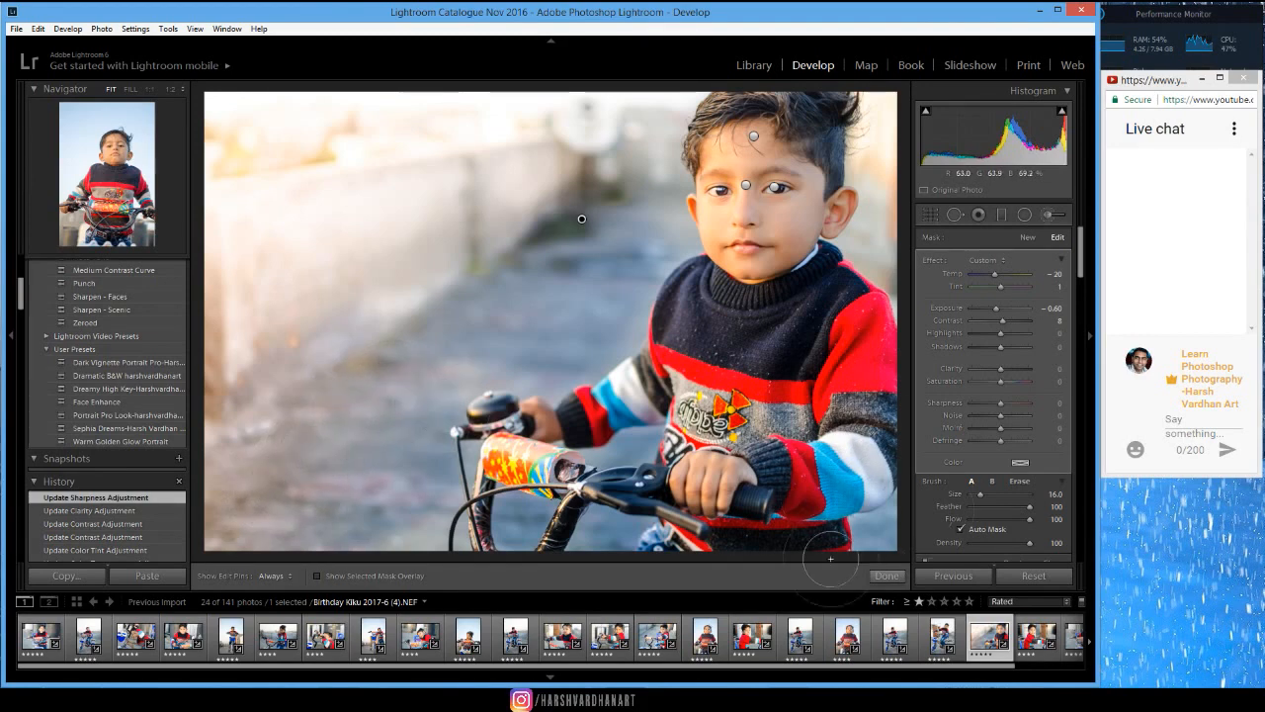
left_click(886, 577)
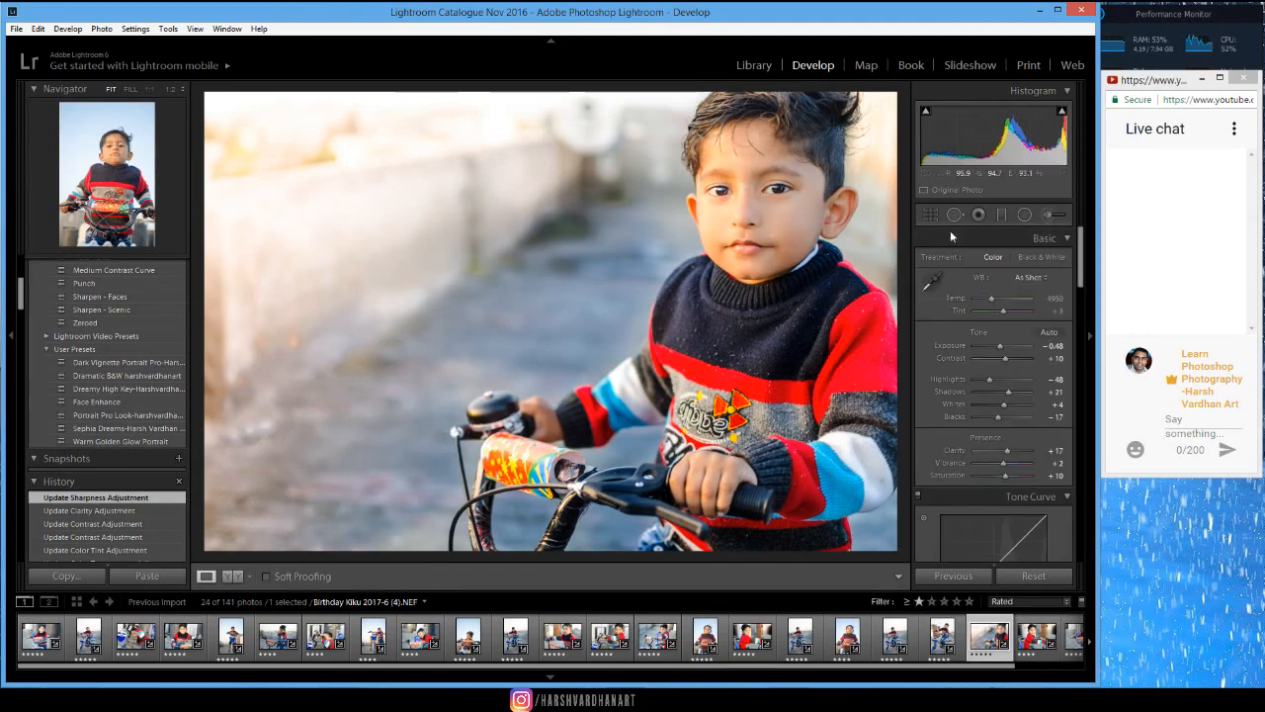
Add a Graduated Filter diagonally from the photo's lower-left corner with Temp -15, Exposure -0.51, Clarity 0 and Sharpness 0
left_click(1004, 215)
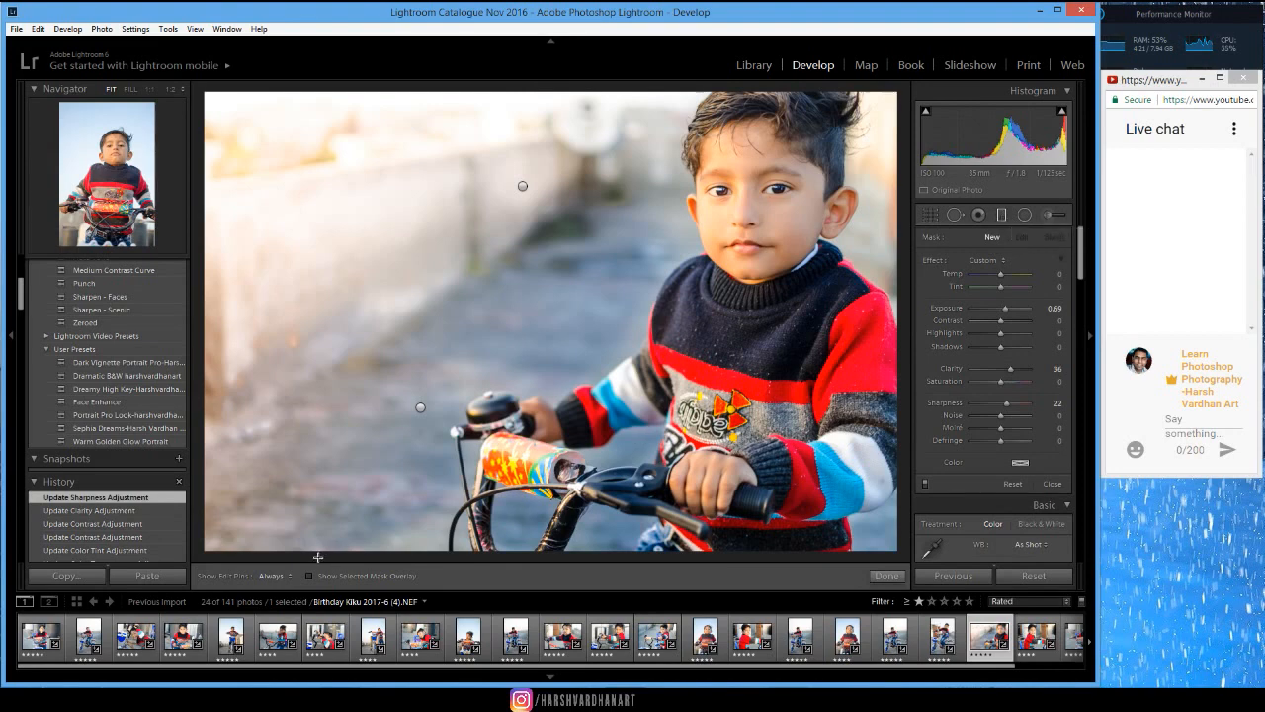
mouse_move(317, 557)
left_mouse_down()
mouse_move(409, 407)
mouse_move(415, 353)
mouse_move(436, 353)
left_mouse_up()
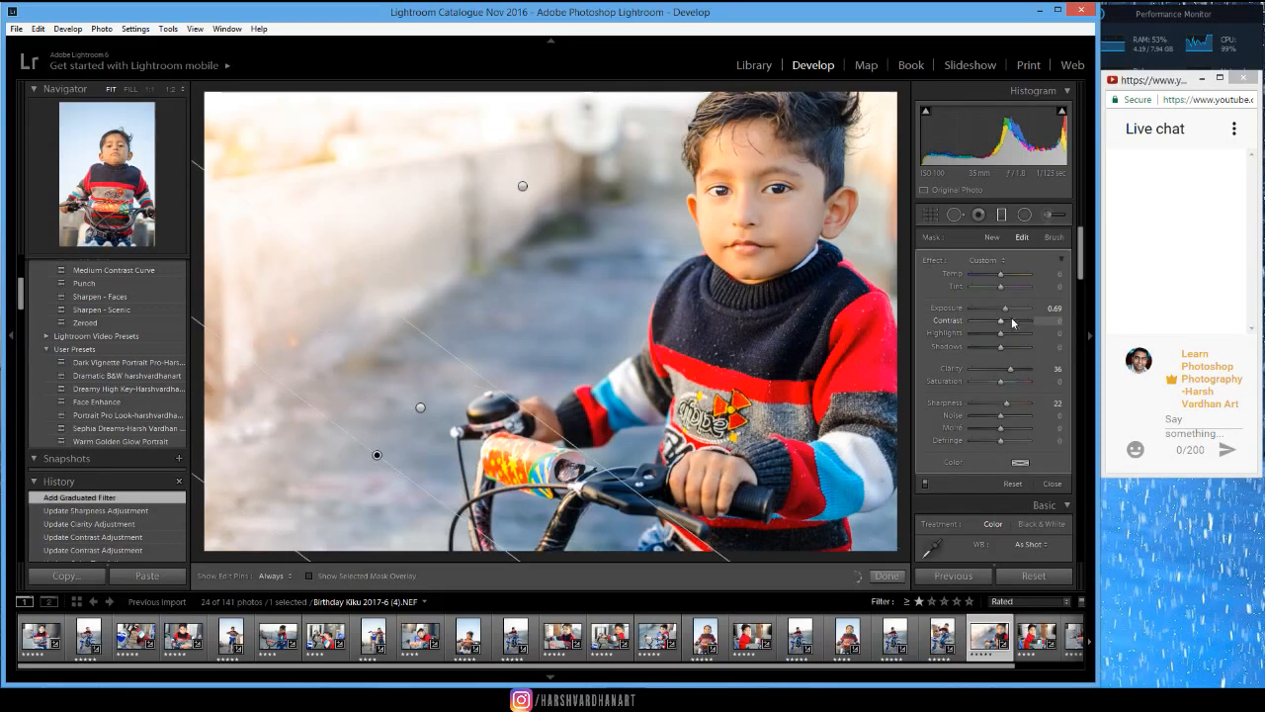
left_click_drag(1005, 308, 1001, 311)
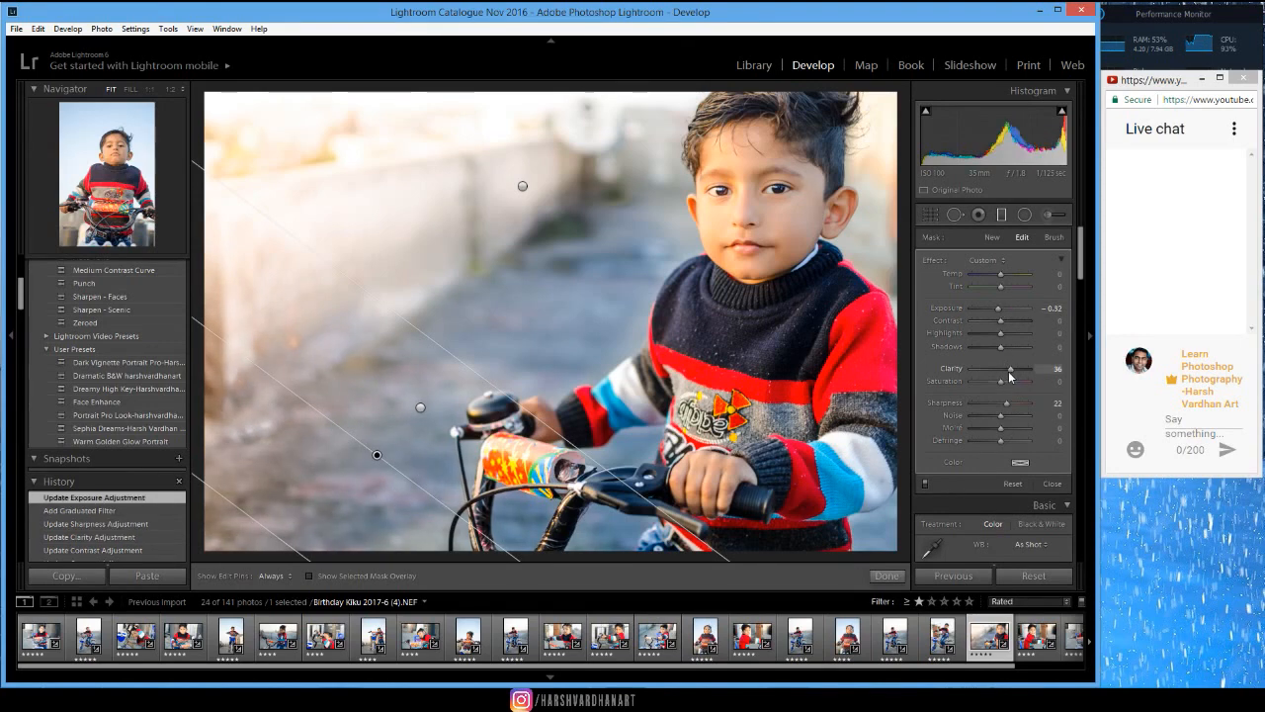
double_click(1009, 374)
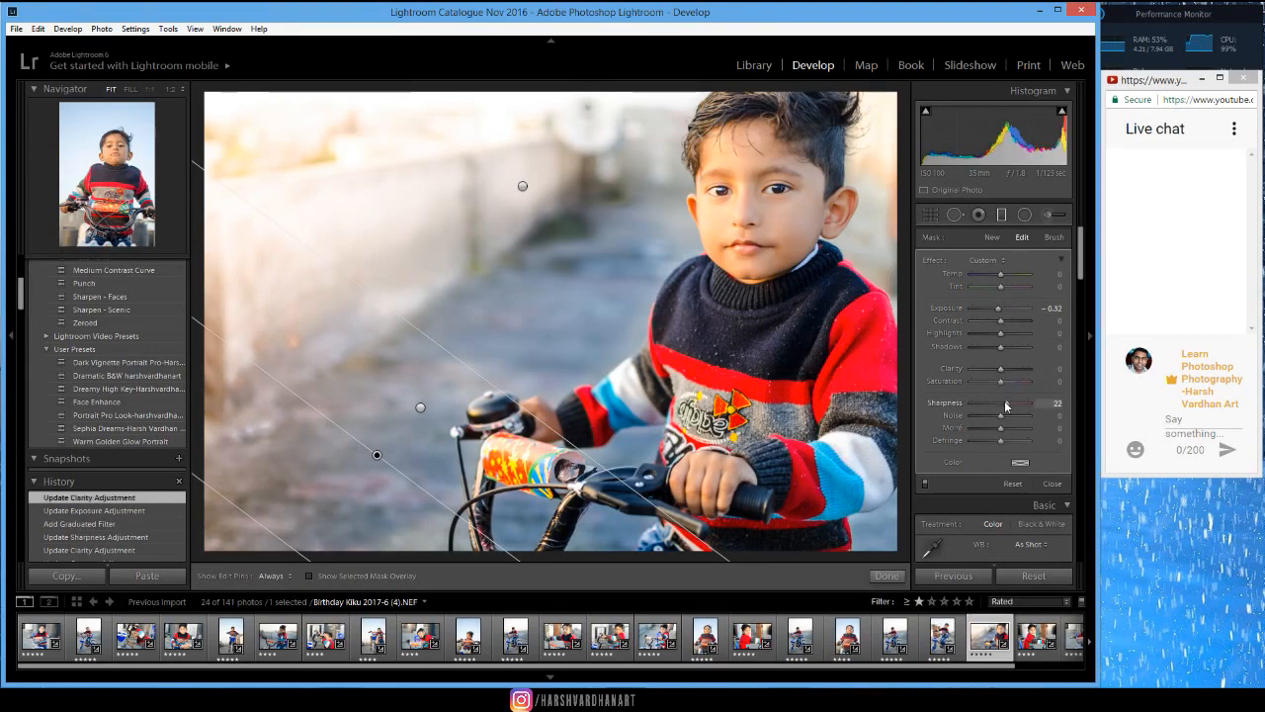
double_click(1003, 405)
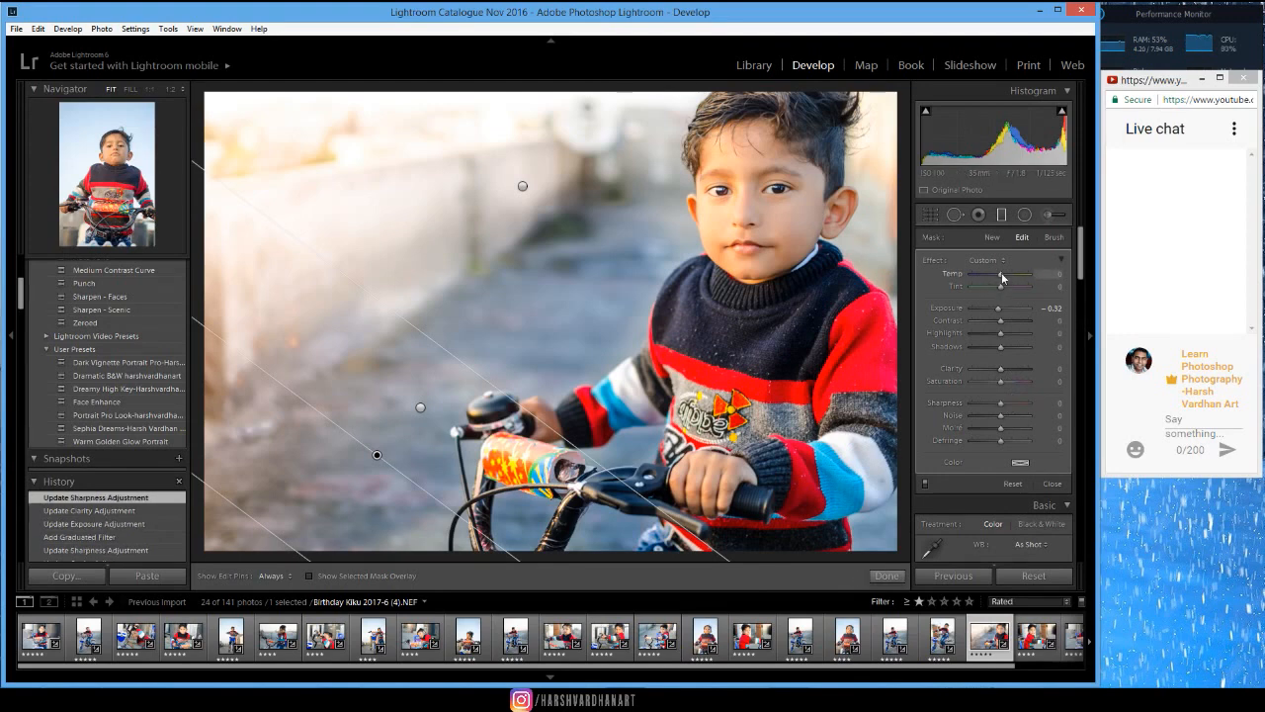
left_click_drag(997, 278, 994, 279)
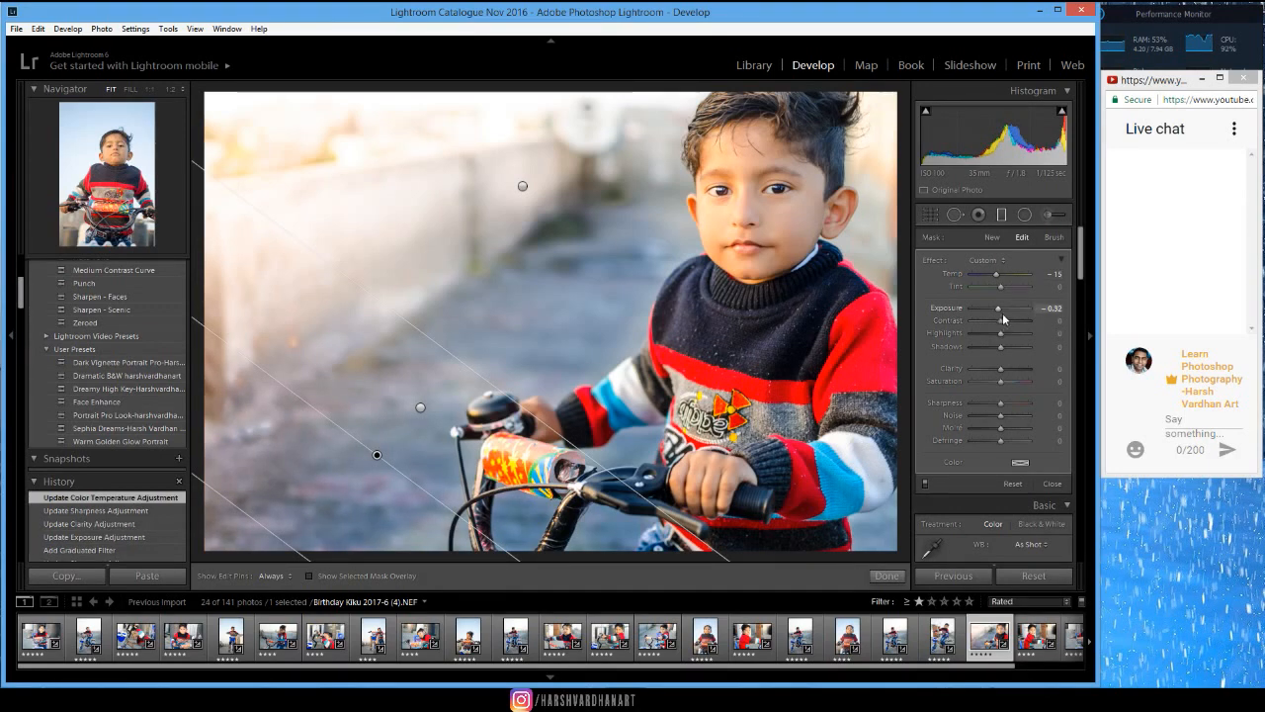
left_click_drag(1000, 313, 998, 313)
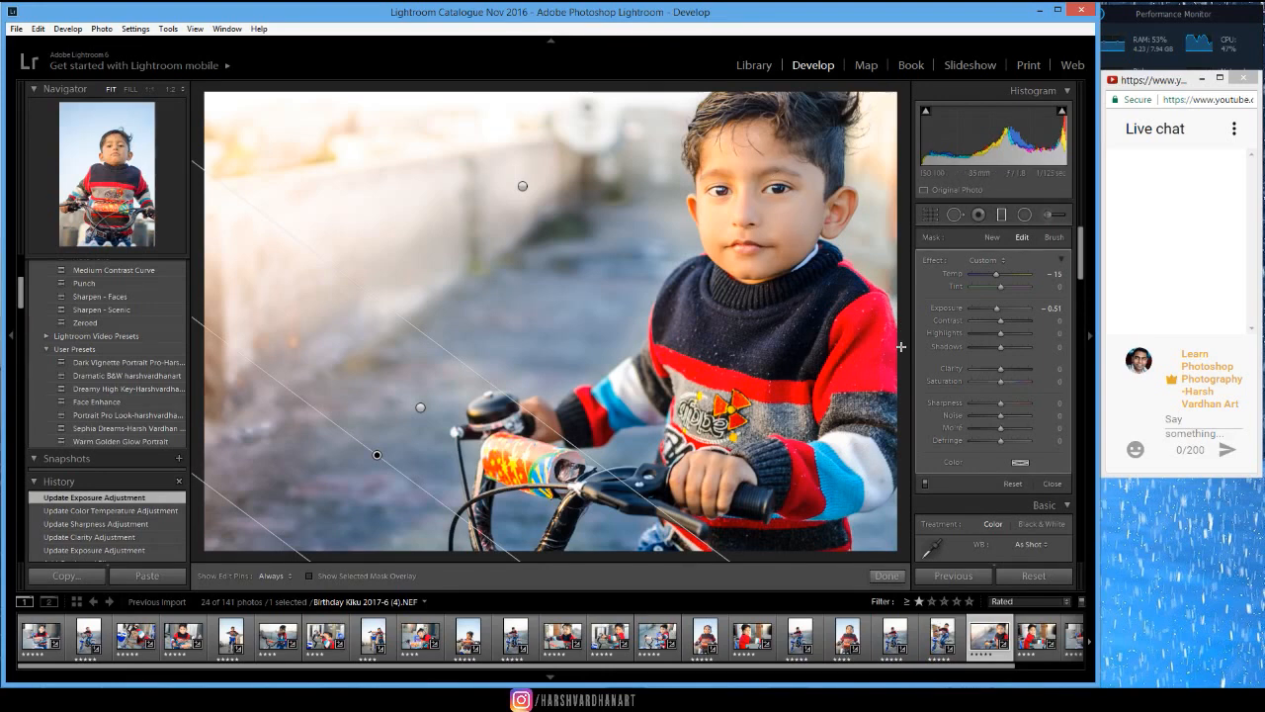
Add a Graduated Filter from the photo's right edge across the boy with Temp 10, Exposure -0.69 and Contrast 22, and finish the filter
left_click_drag(900, 346, 681, 294)
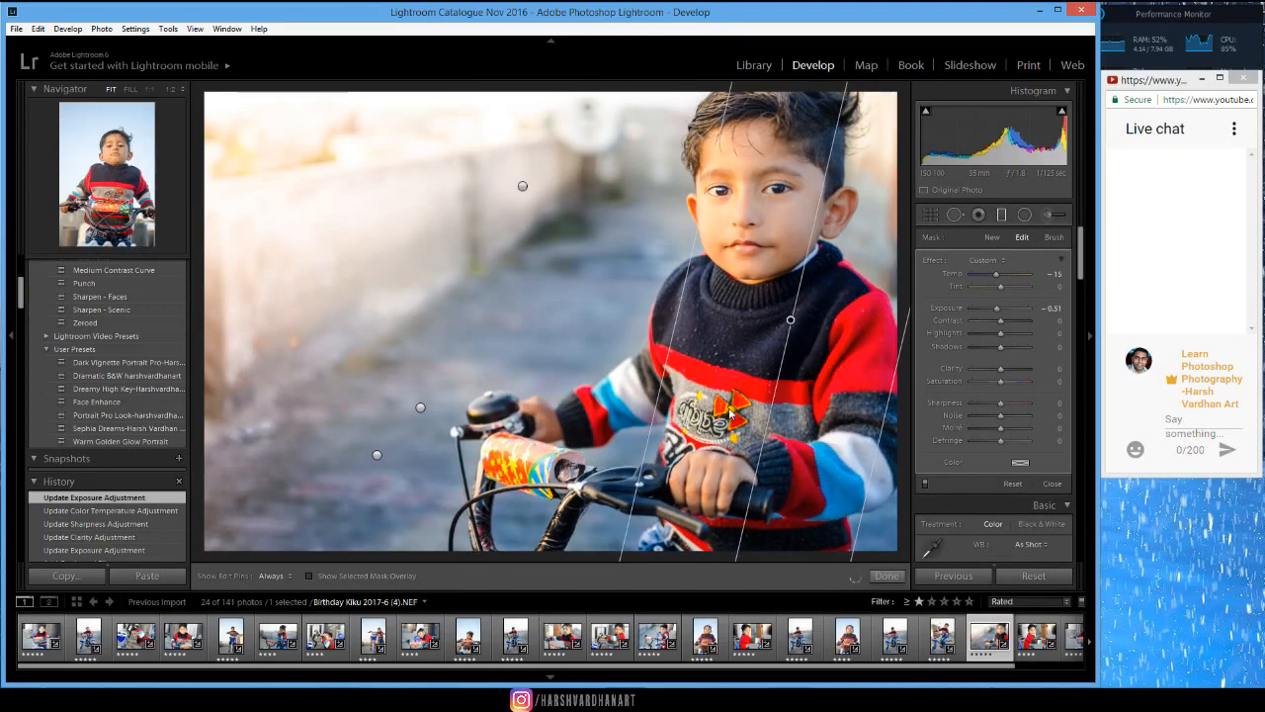
left_click_drag(998, 280, 1002, 278)
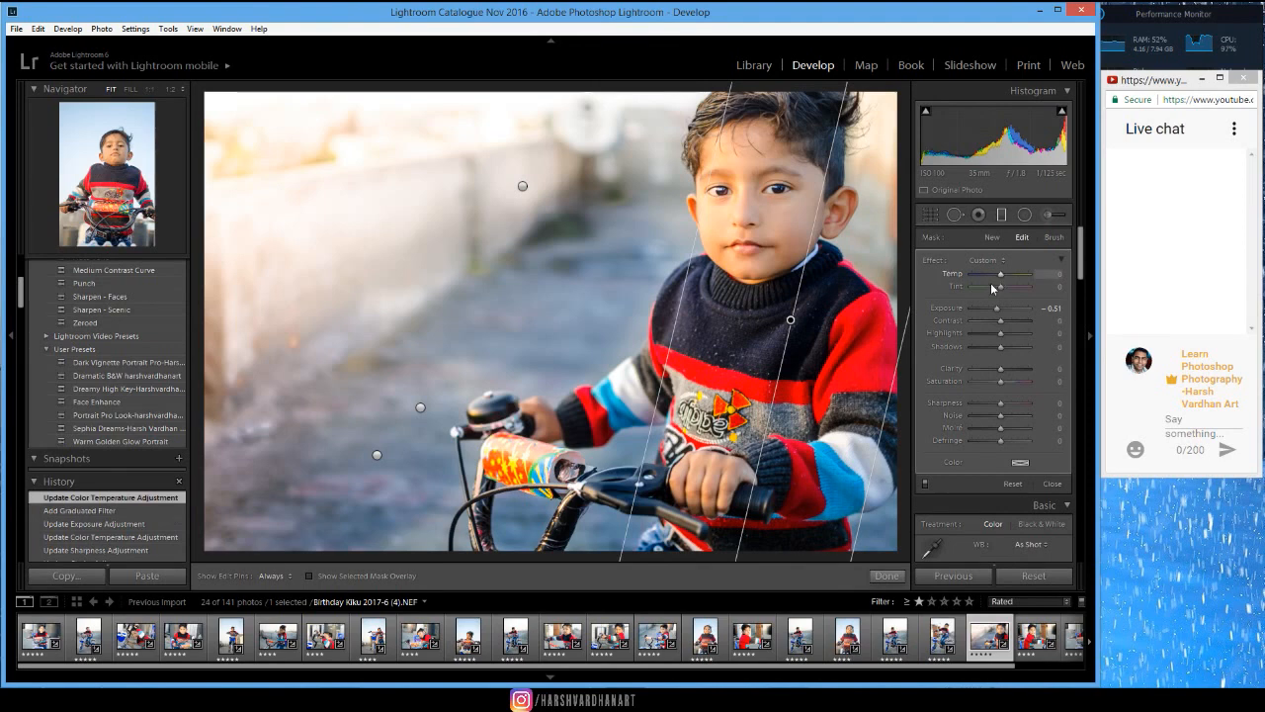
left_click_drag(997, 308, 996, 313)
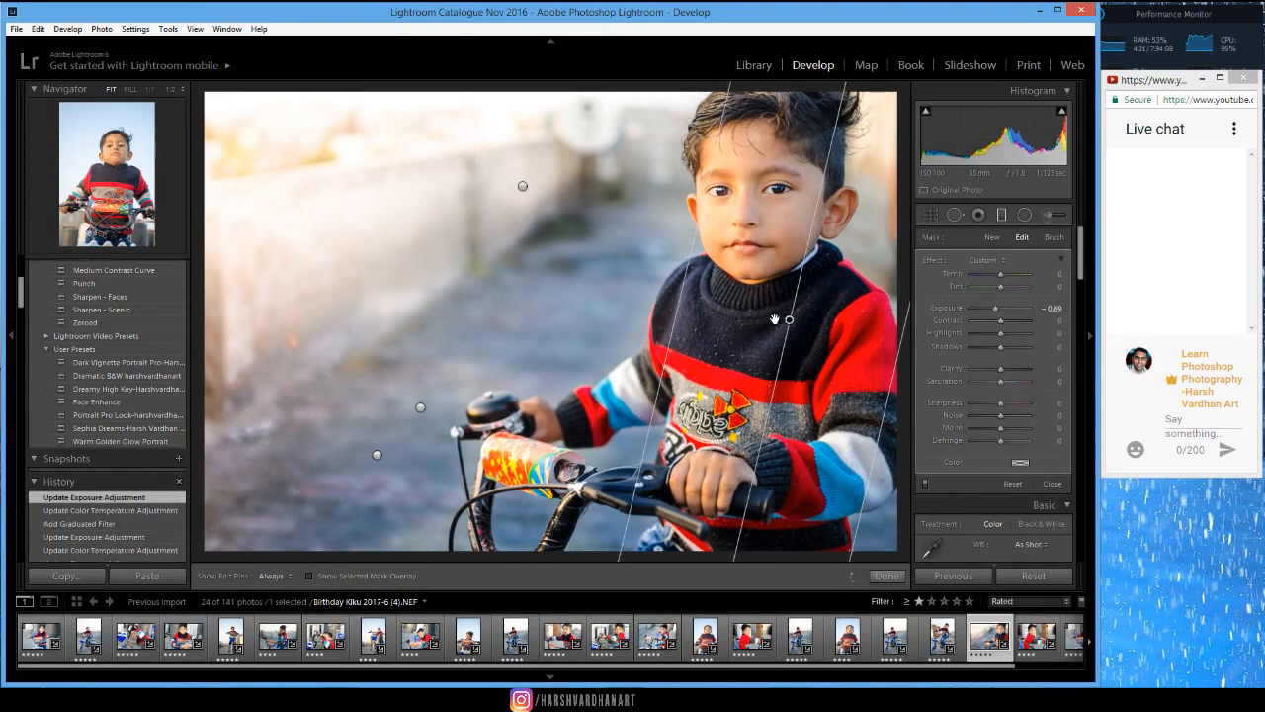
left_click_drag(775, 320, 749, 312)
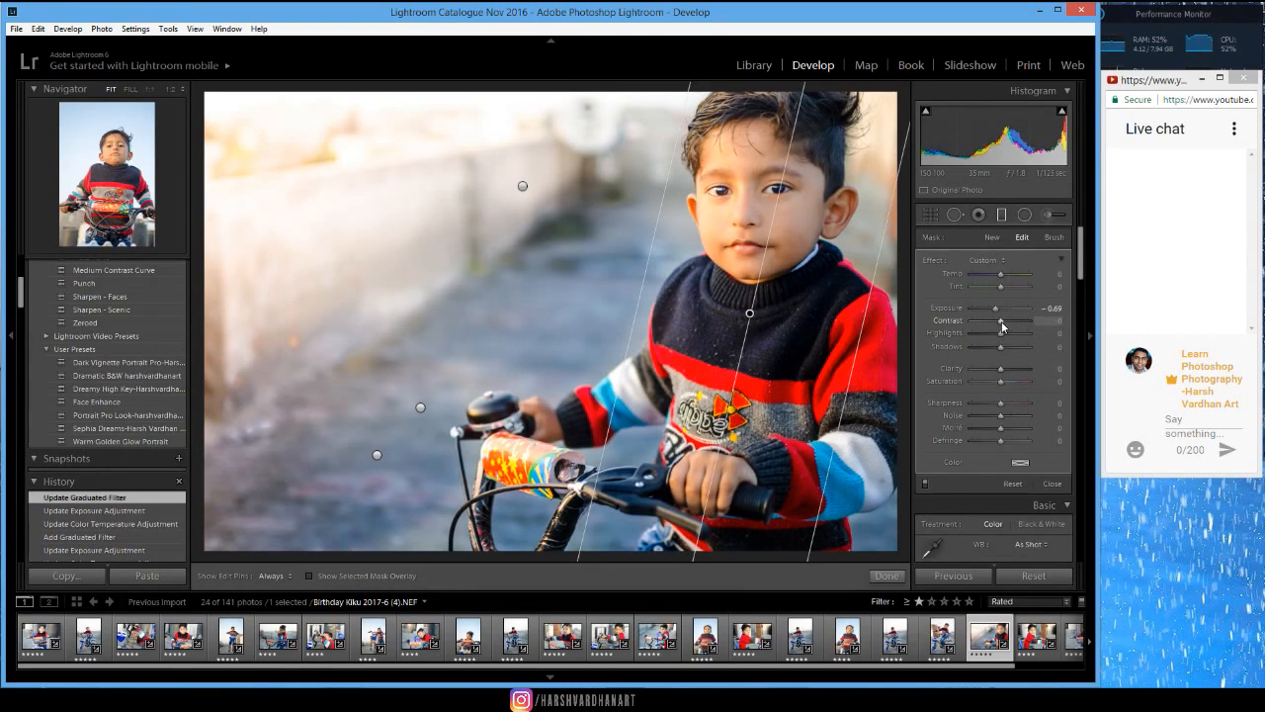
left_click_drag(1001, 321, 1008, 321)
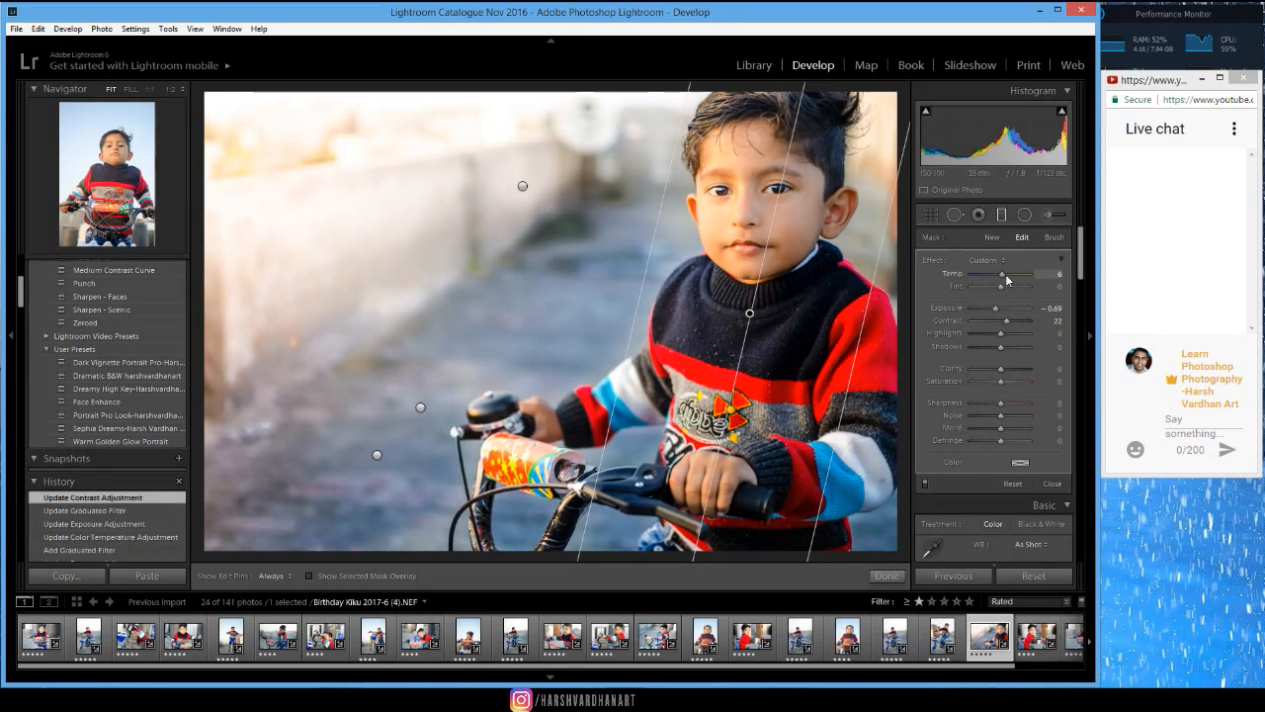
left_click_drag(1000, 274, 1007, 273)
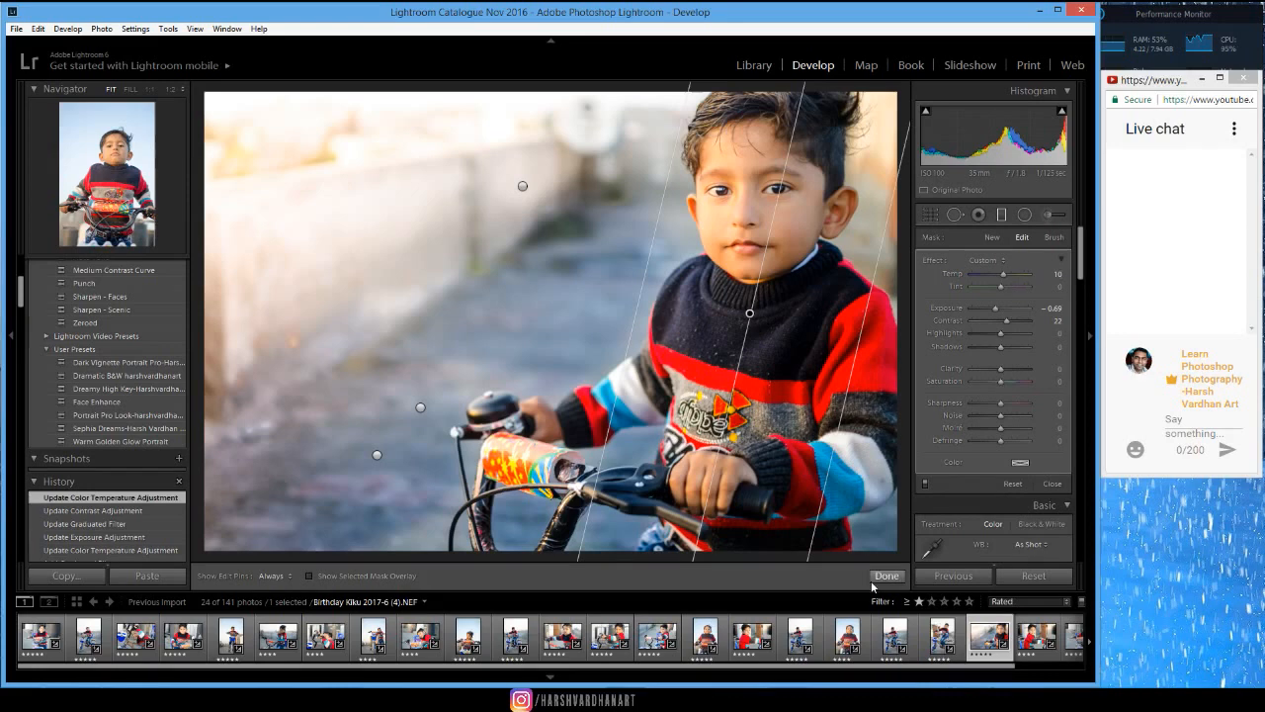
left_click(886, 576)
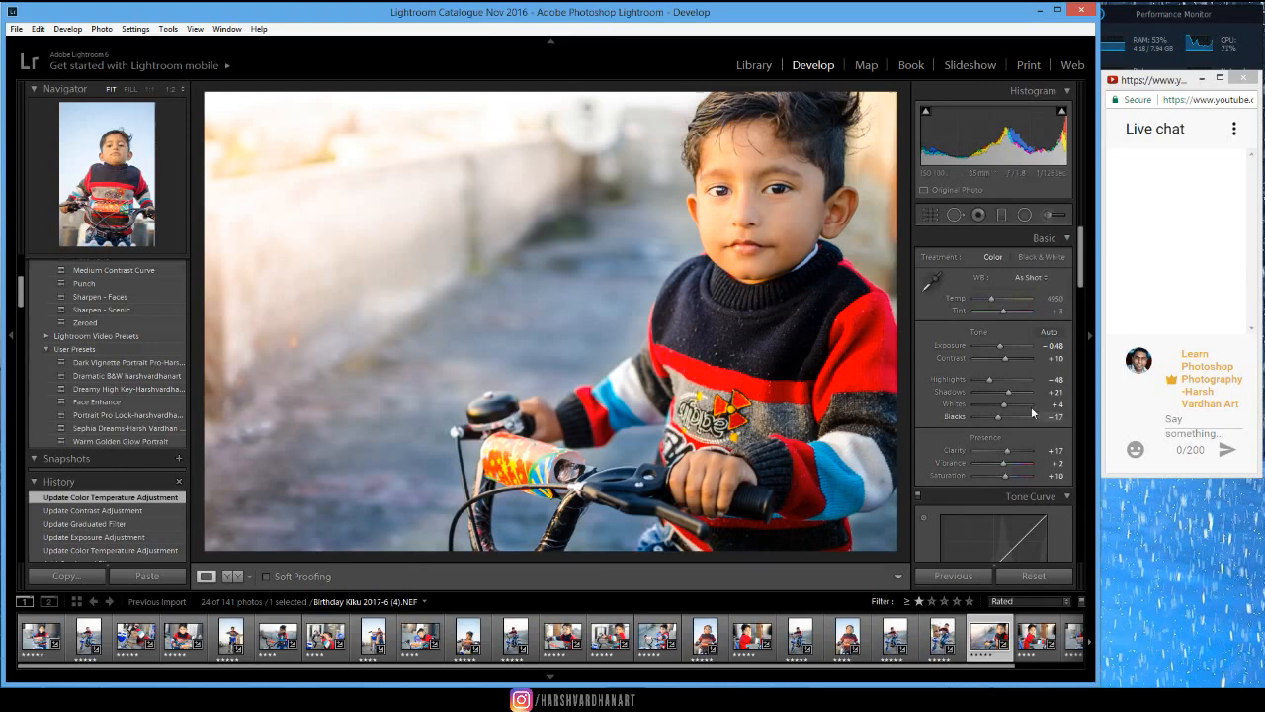
Set the whole photo's Saturation to +7 and Vibrance to -2
left_click(1090, 336)
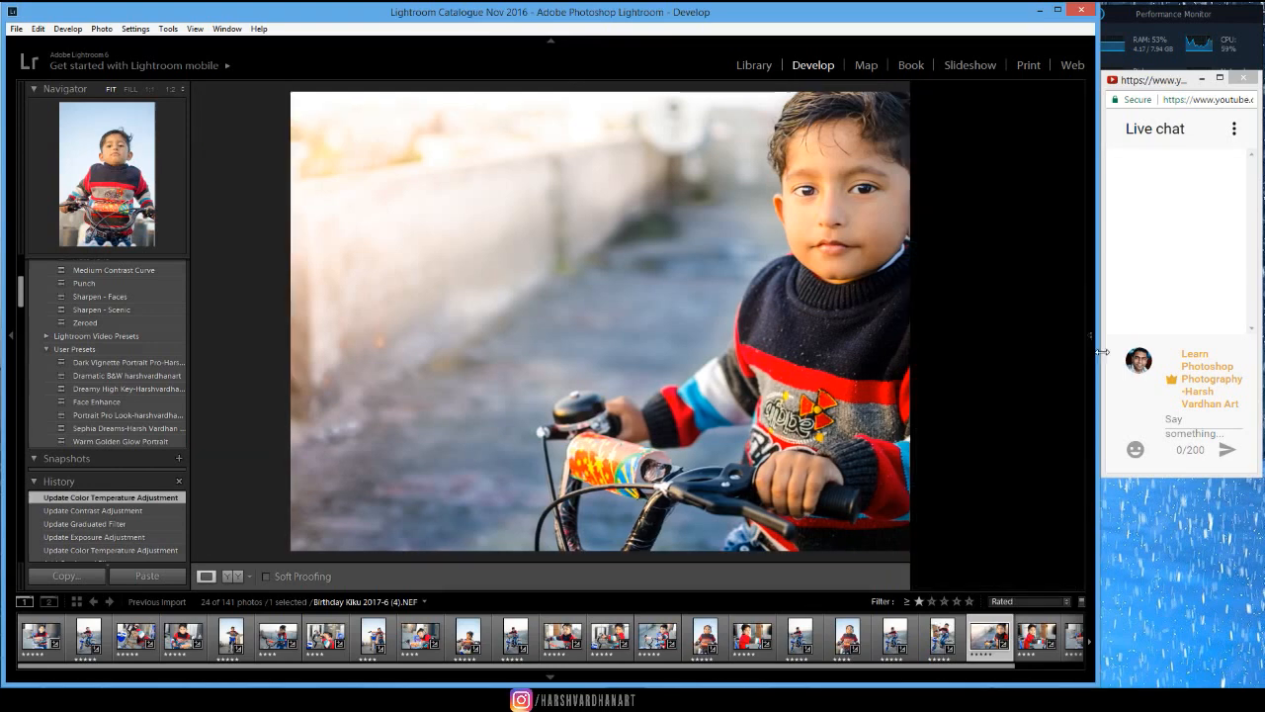
left_click(1090, 336)
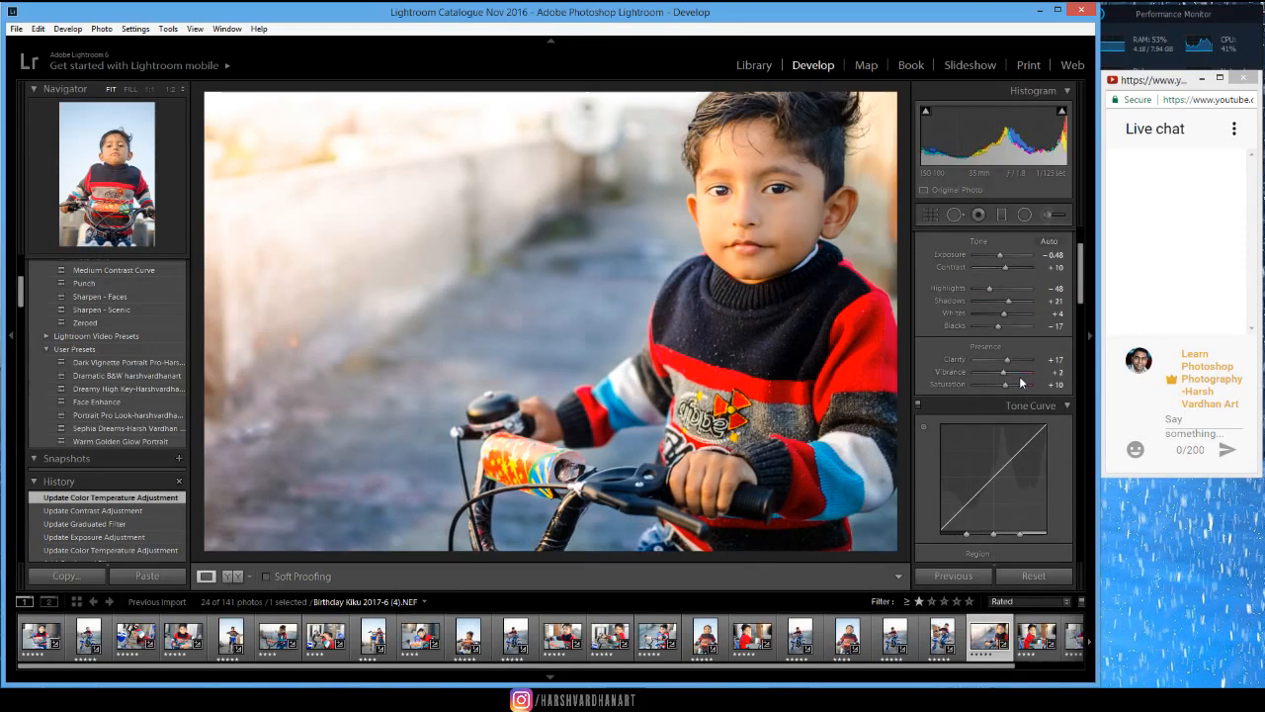
scroll(1018, 391, "up", 2)
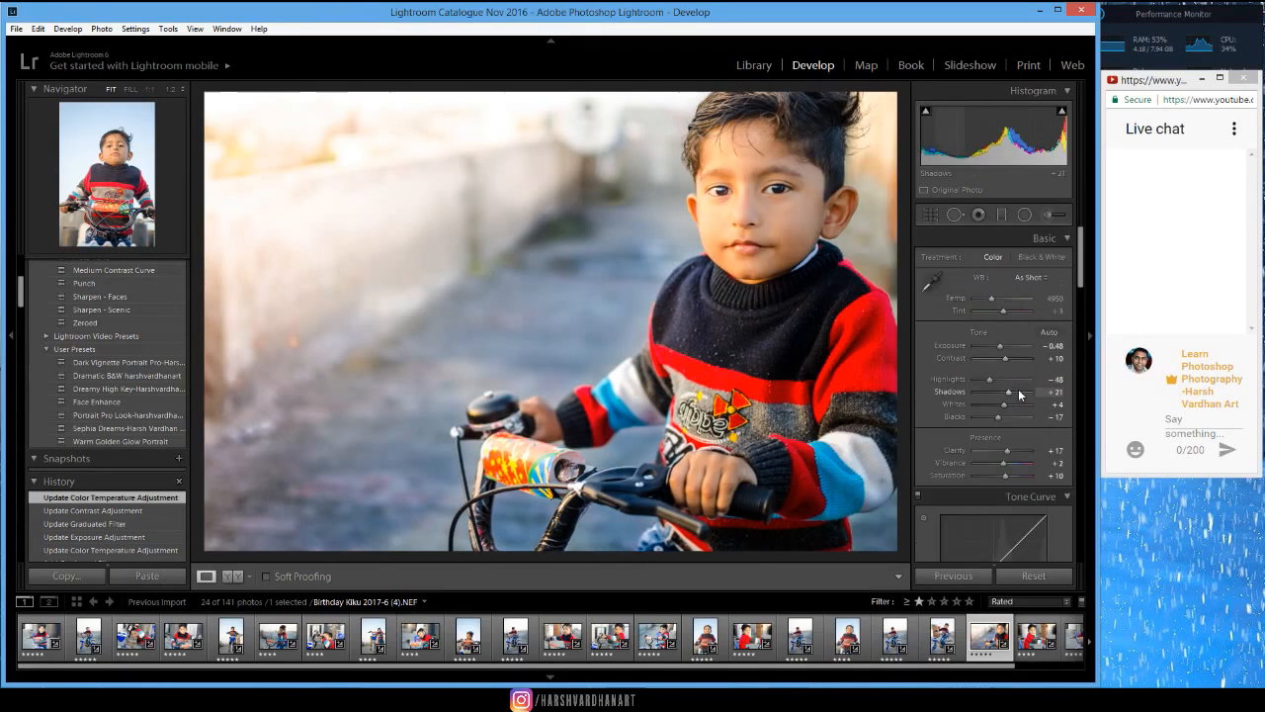
scroll(1015, 452, "down", 2)
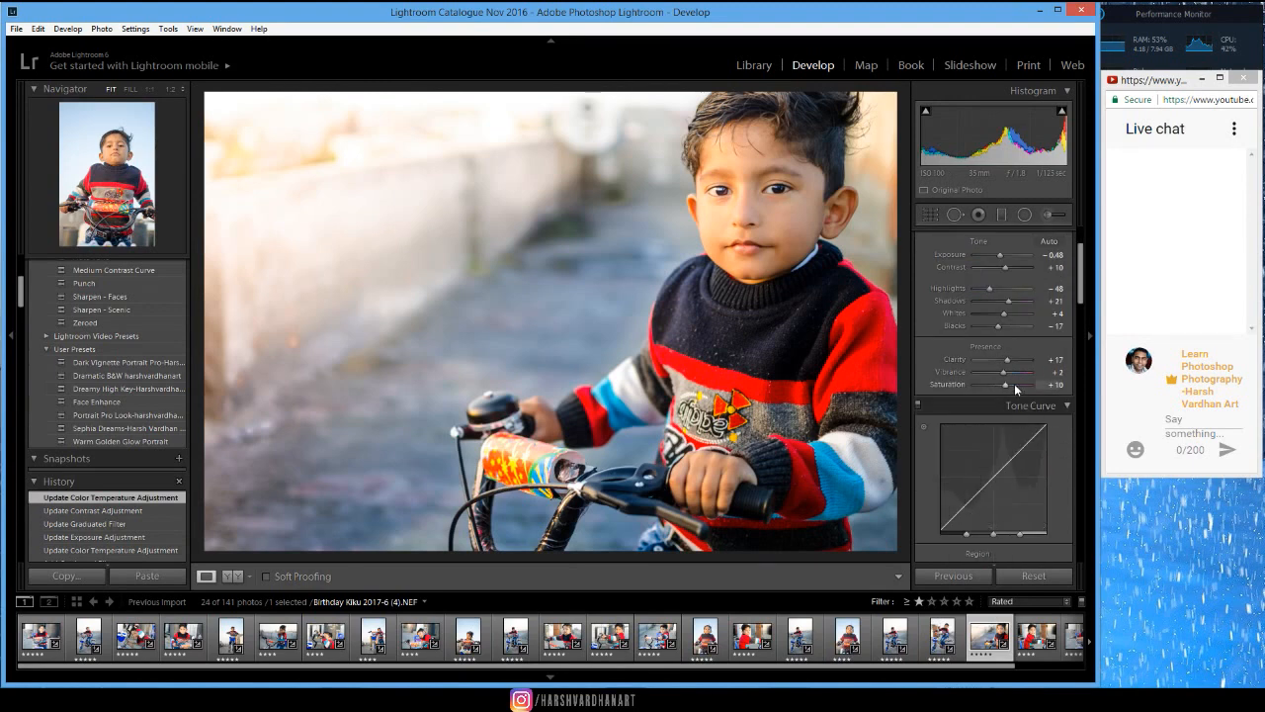
scroll(1005, 384, "down", 3)
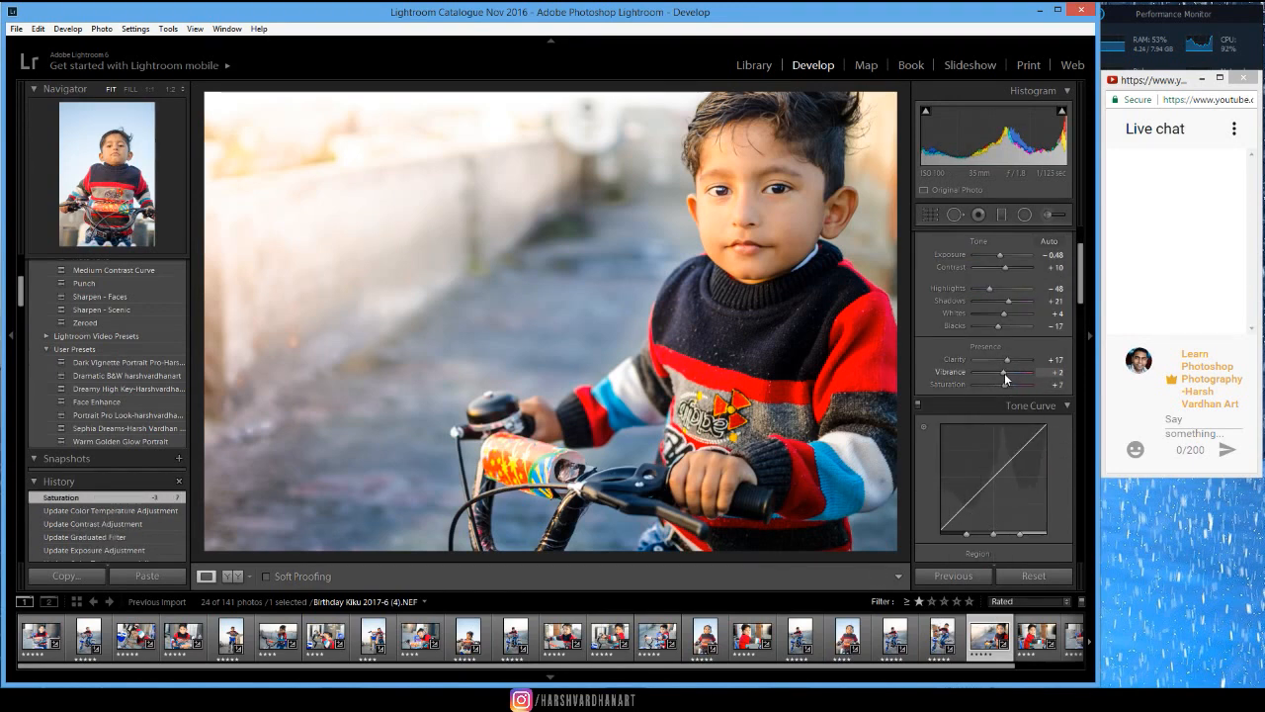
scroll(1004, 372, "down", 4)
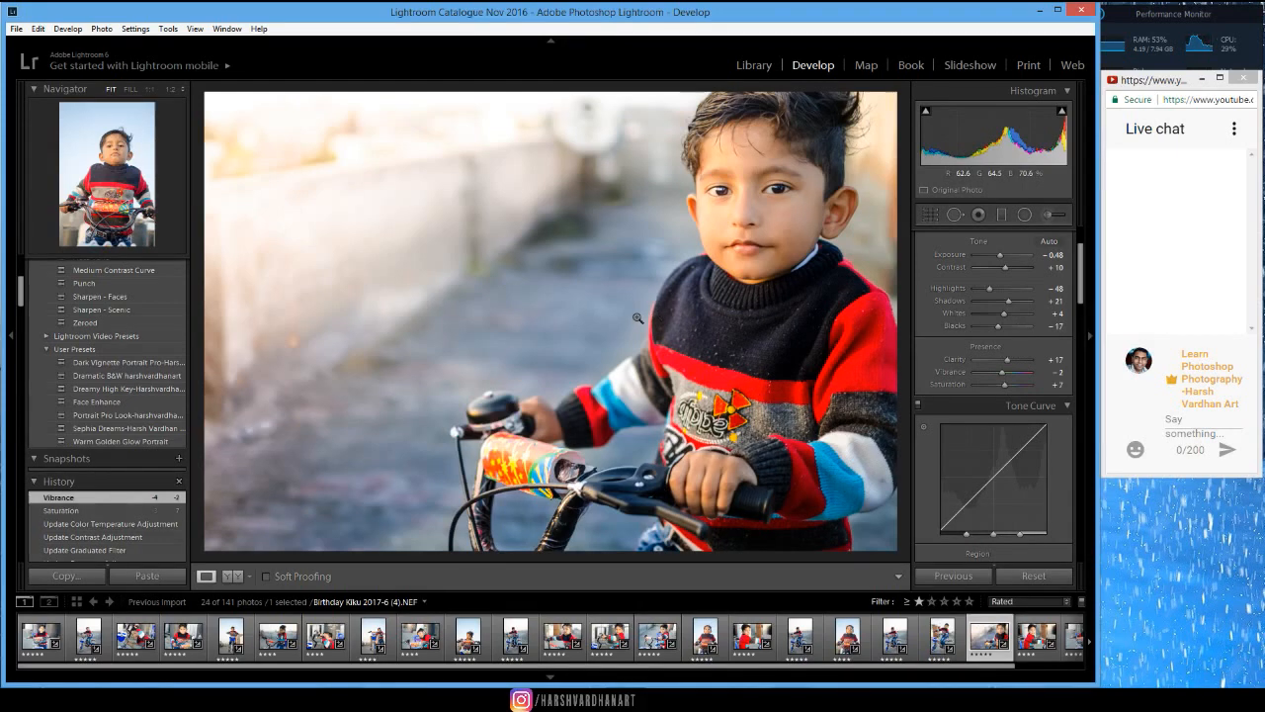
Compare the edited portrait with its unedited version in an enlarged view without side panels, and restore the workspace
key("shift+Tab")
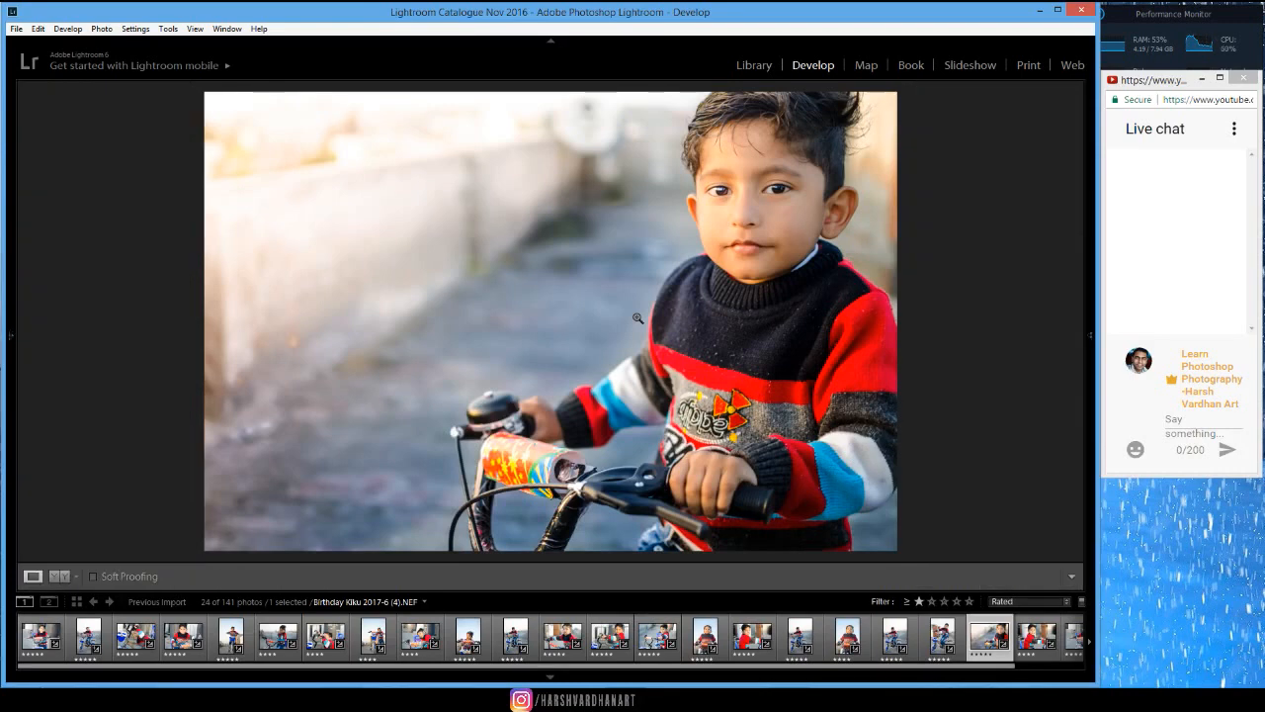
key("backslash")
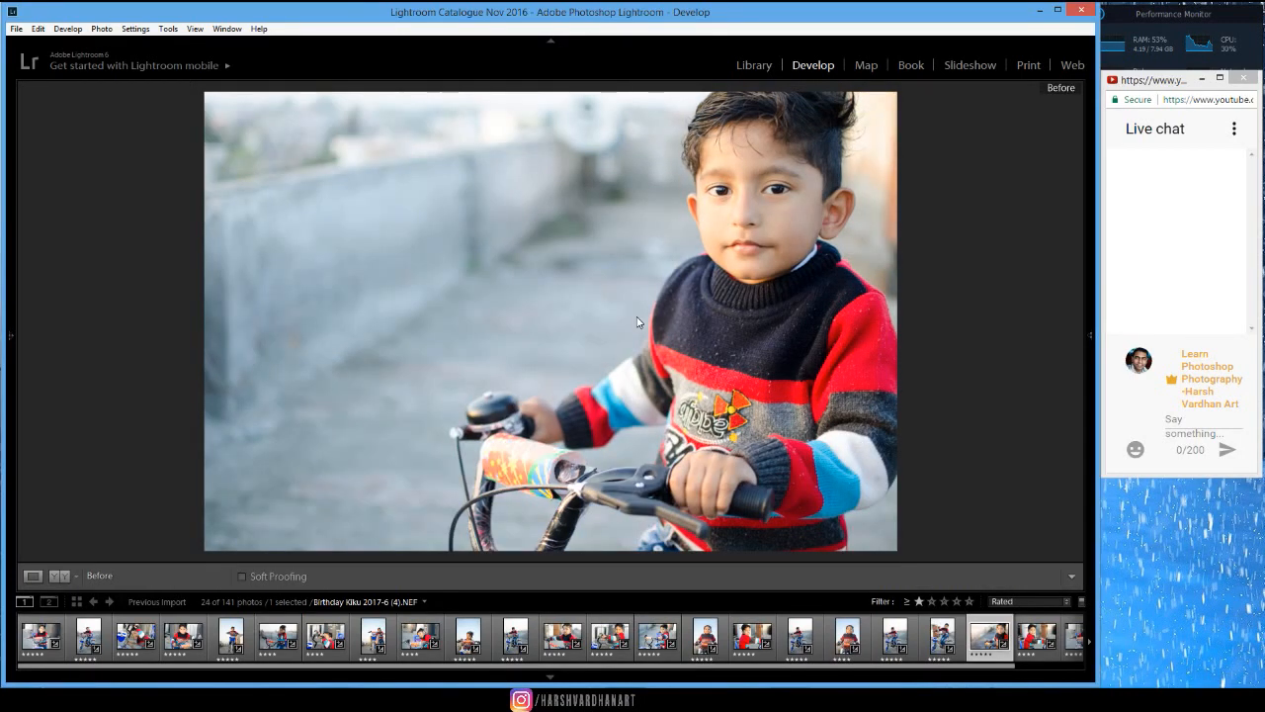
key("backslash")
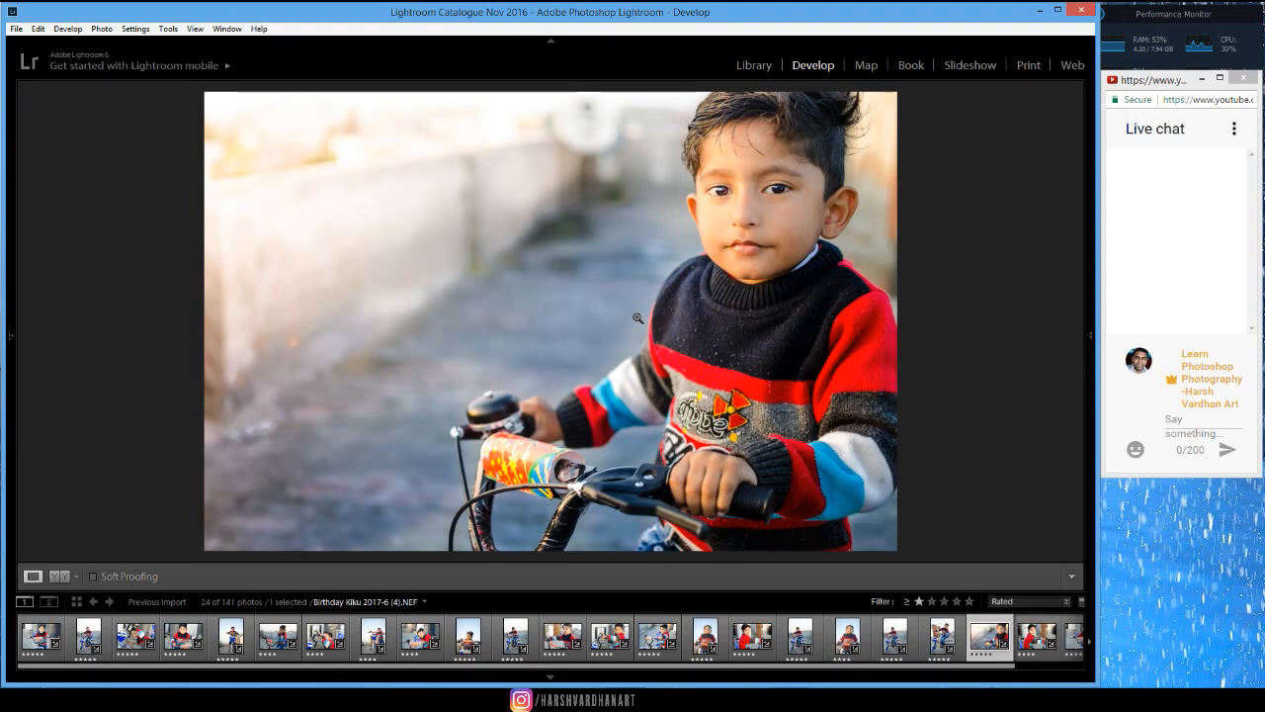
key("Tab")
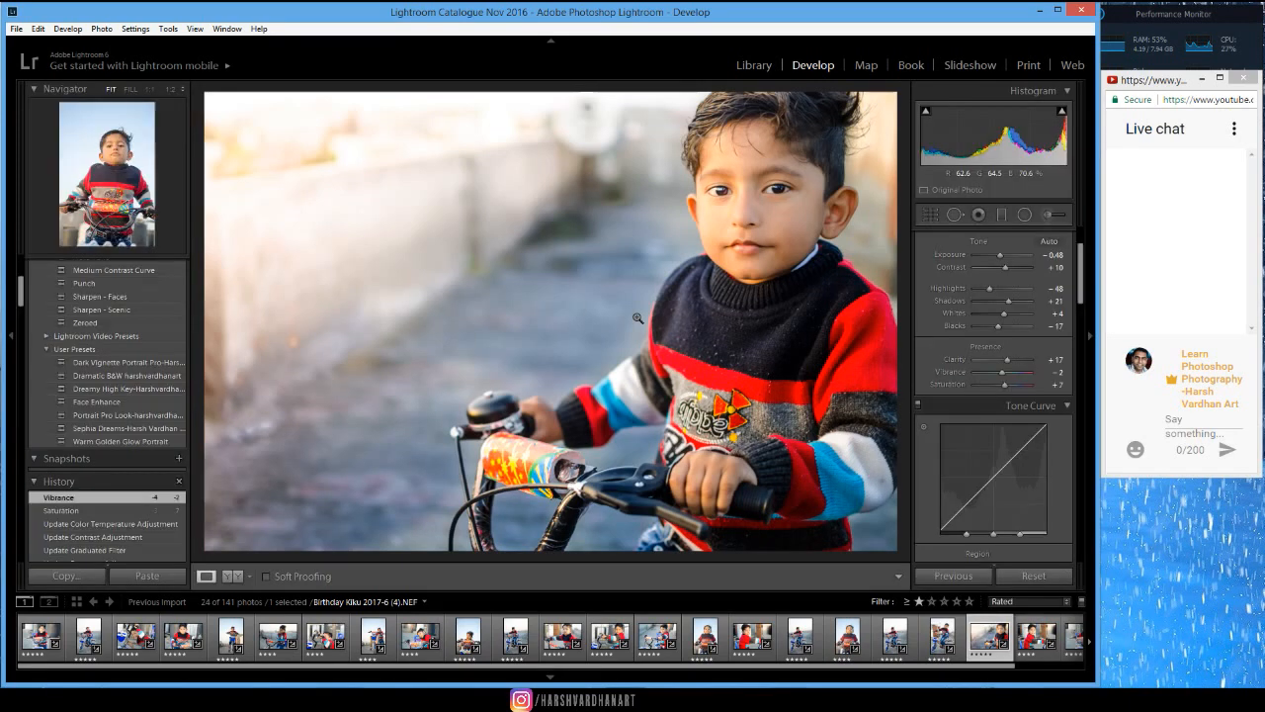